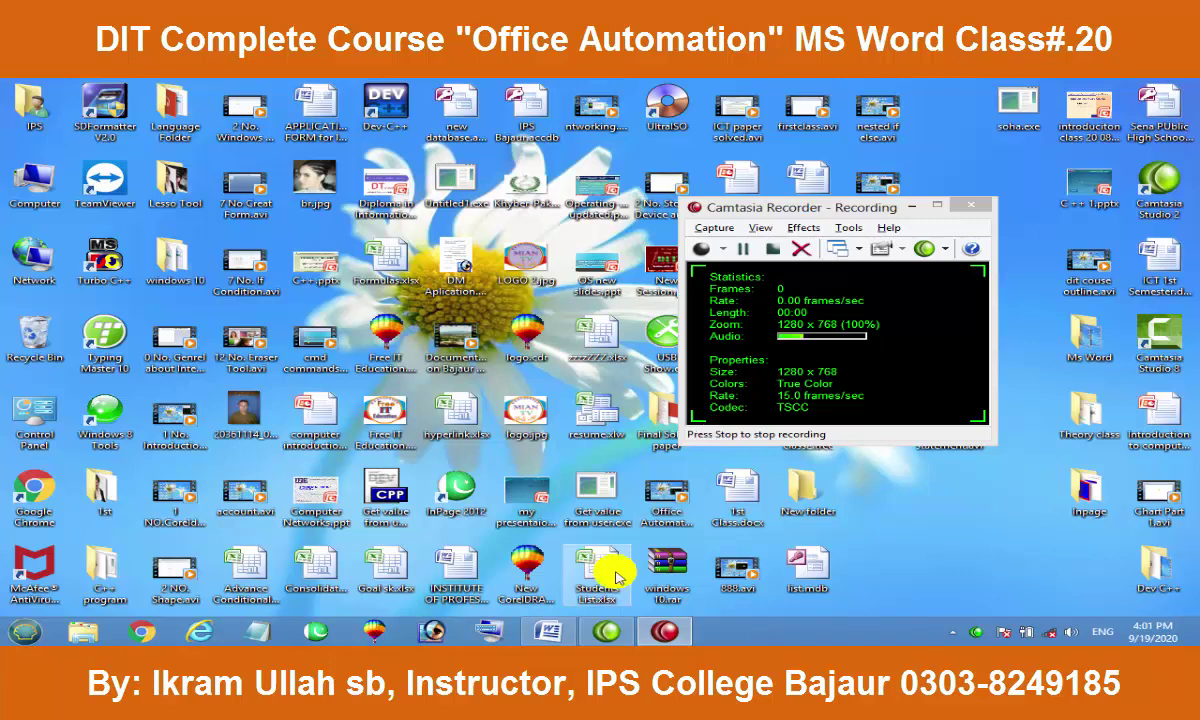
Step: Fill the blank Word document with three paragraphs of sample text using =rand()
left_click(548, 631)
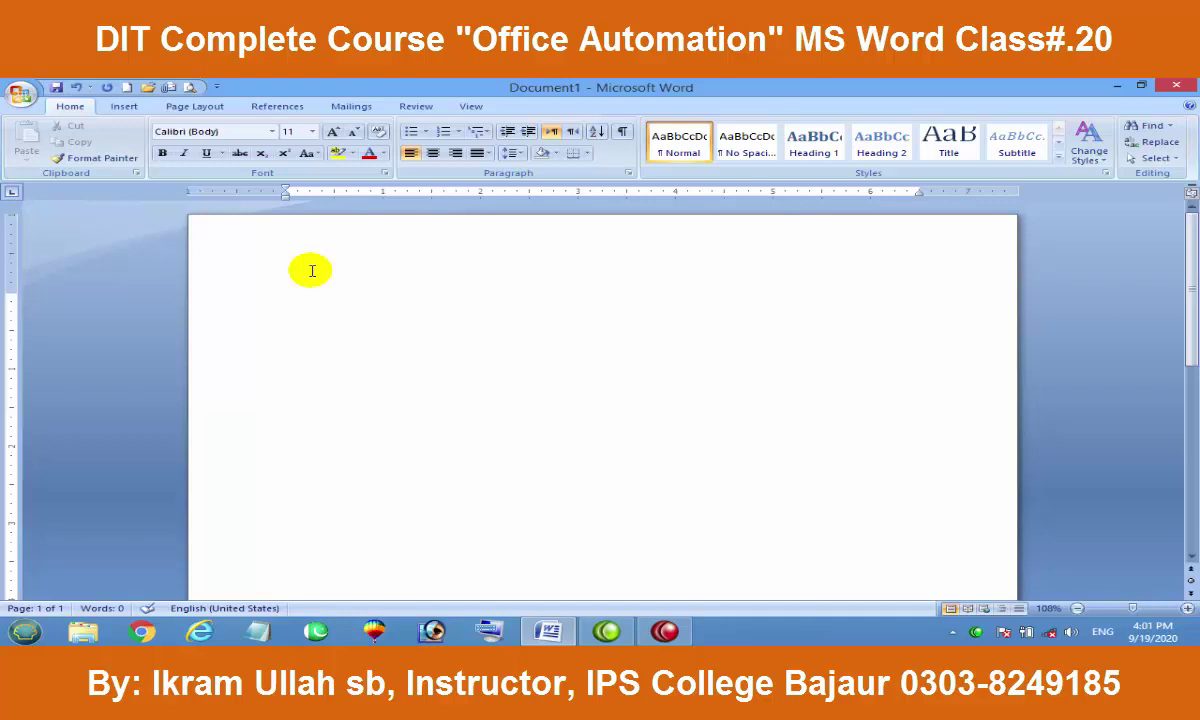
type("=rand()")
key("Return")
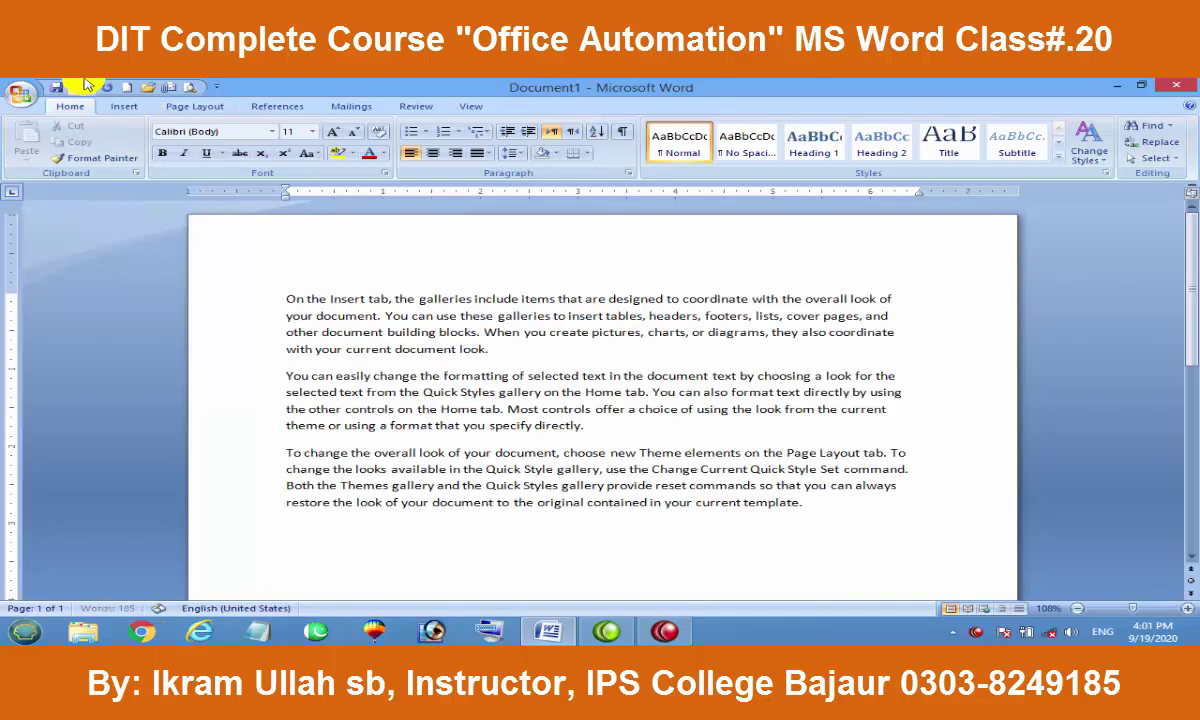
left_click(120, 106)
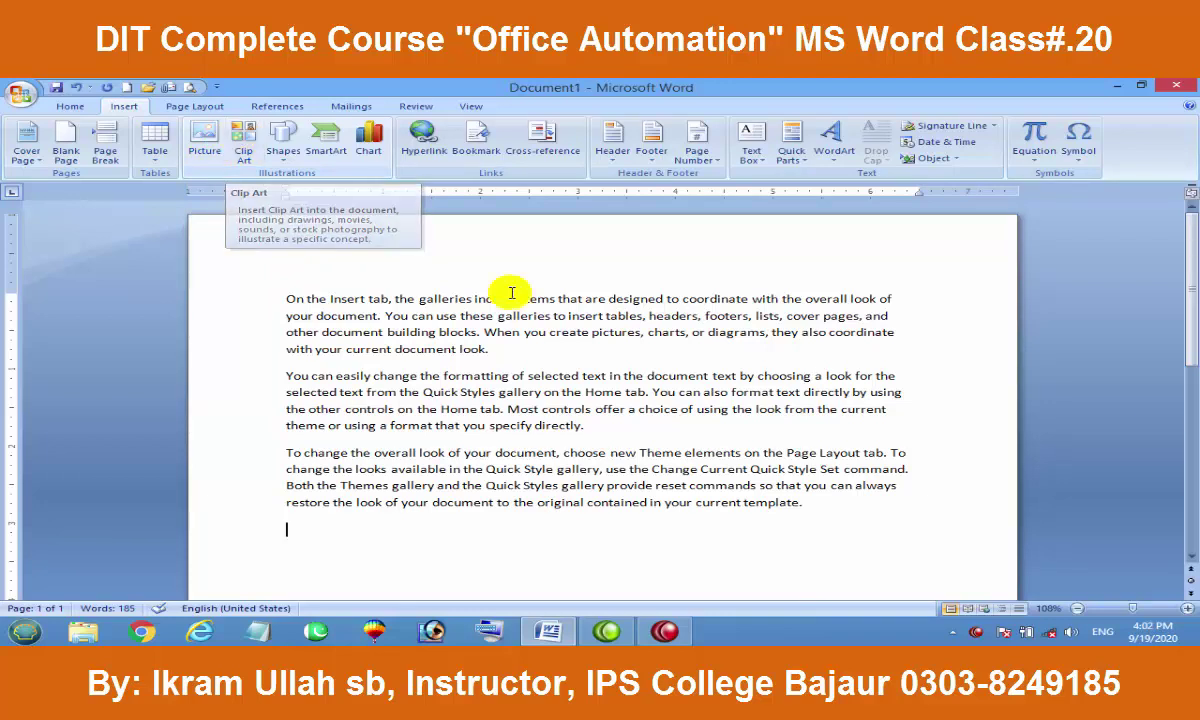
left_click(638, 428)
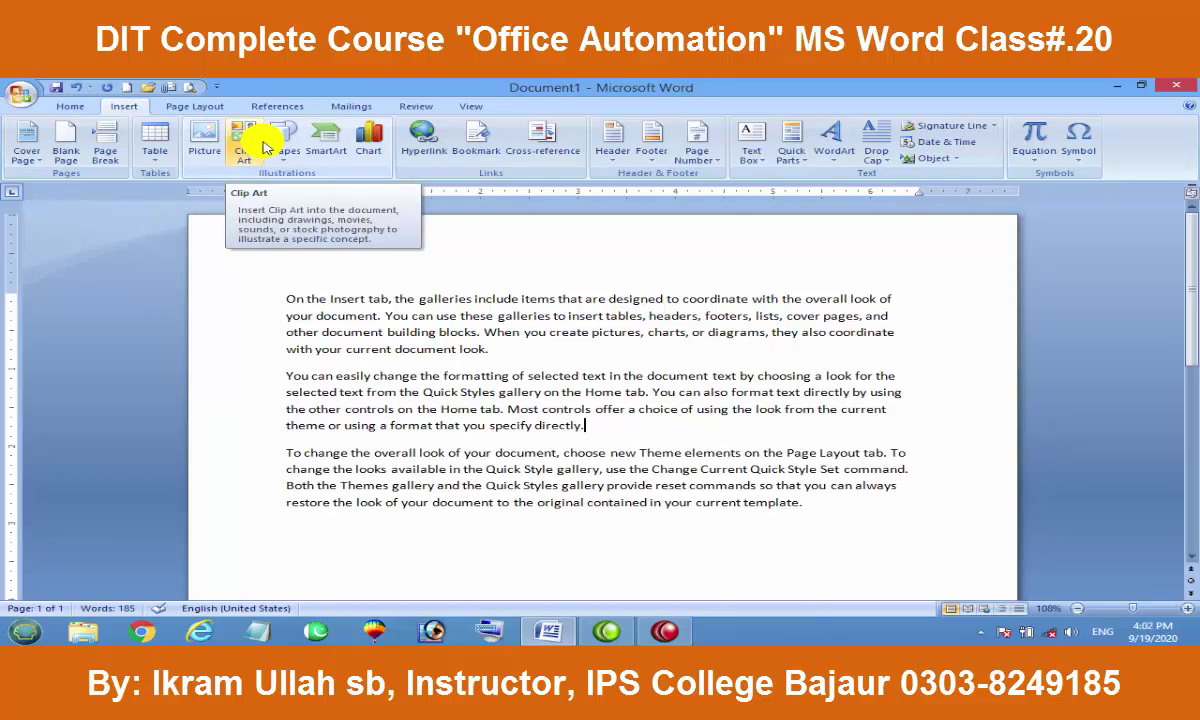
left_click(202, 145)
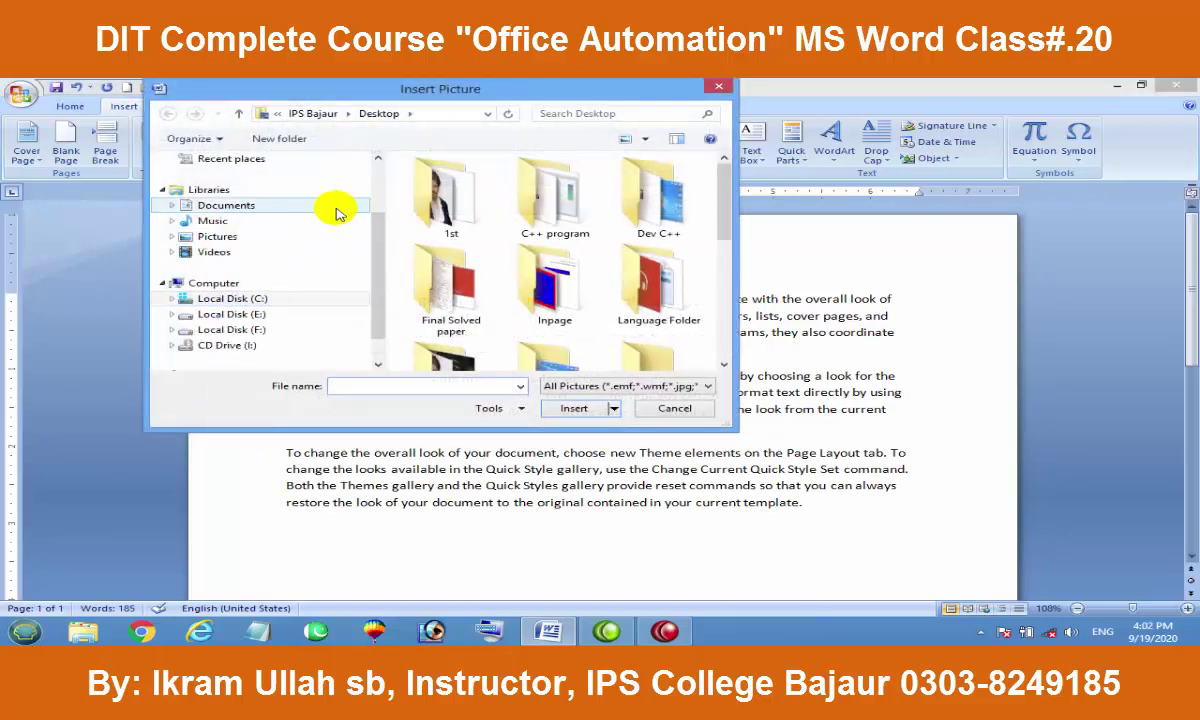
left_click(718, 86)
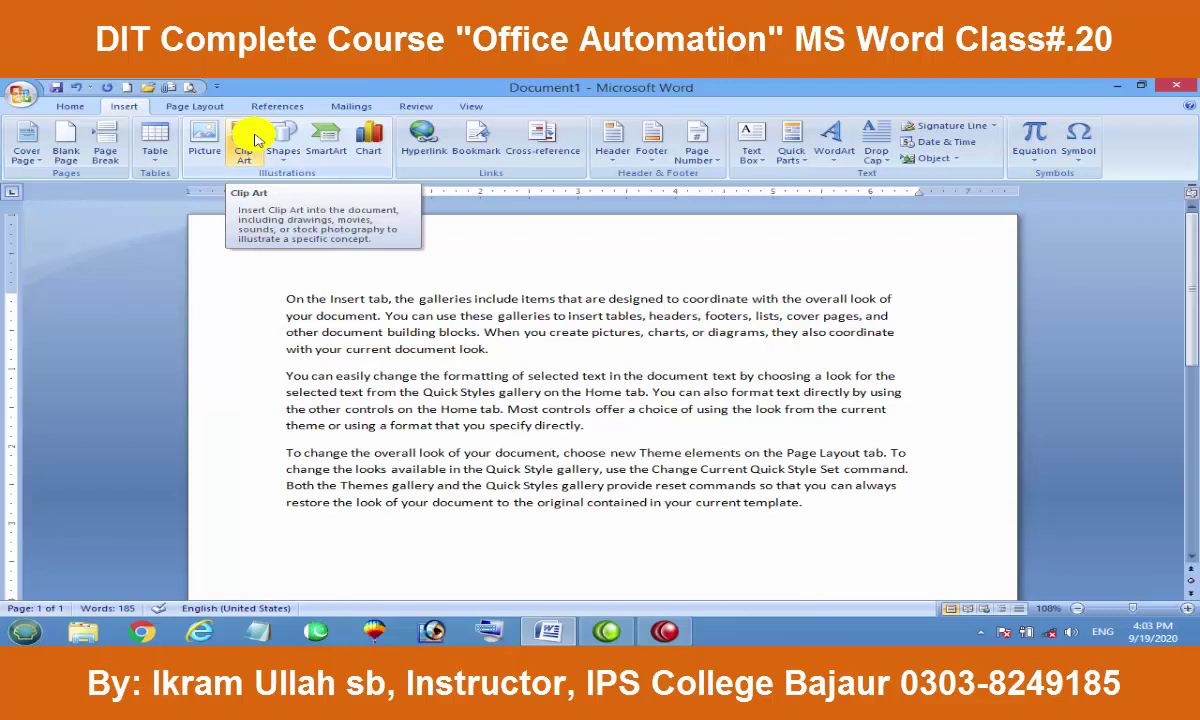
Step: Search clip art for 'computer' and insert the woman-at-computer clip after the second paragraph
left_click(255, 140)
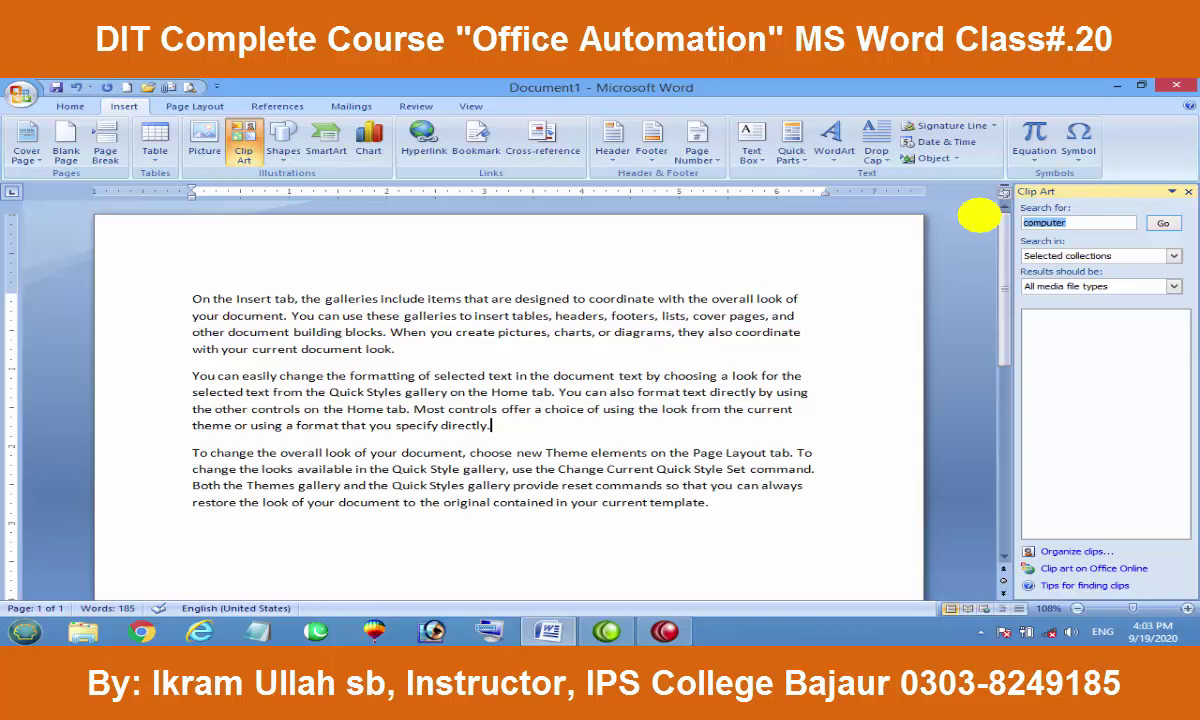
type("comuter")
key("Return")
type("computer")
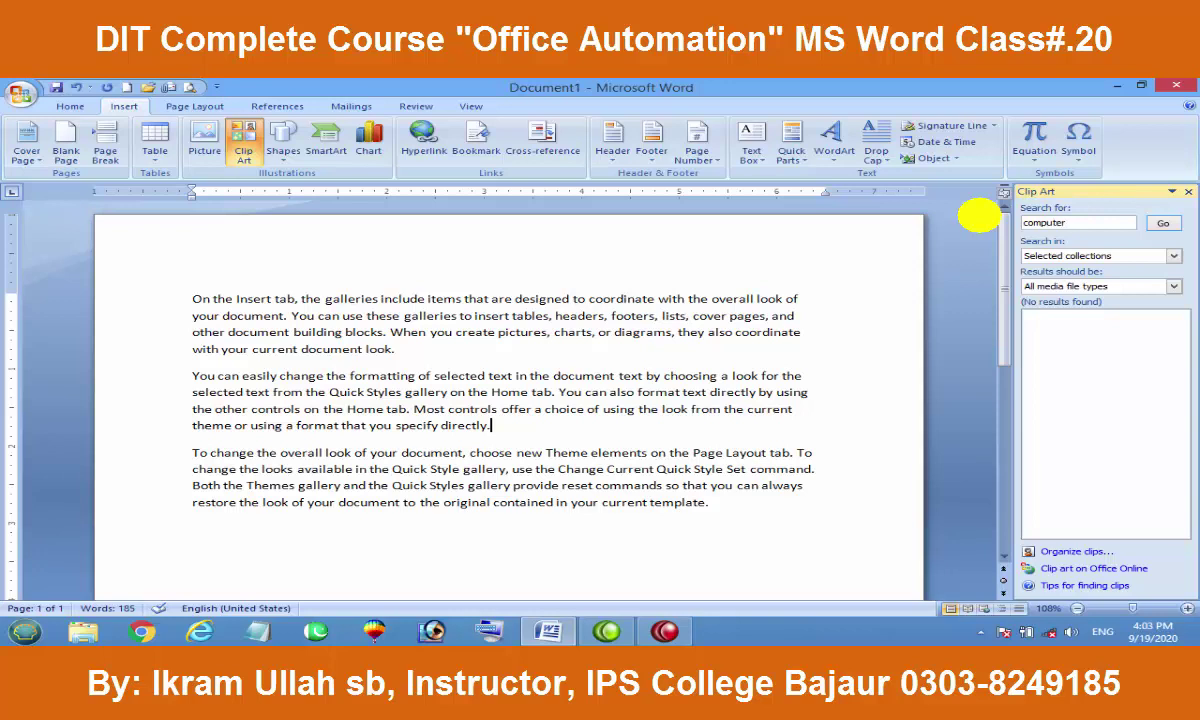
key("Return")
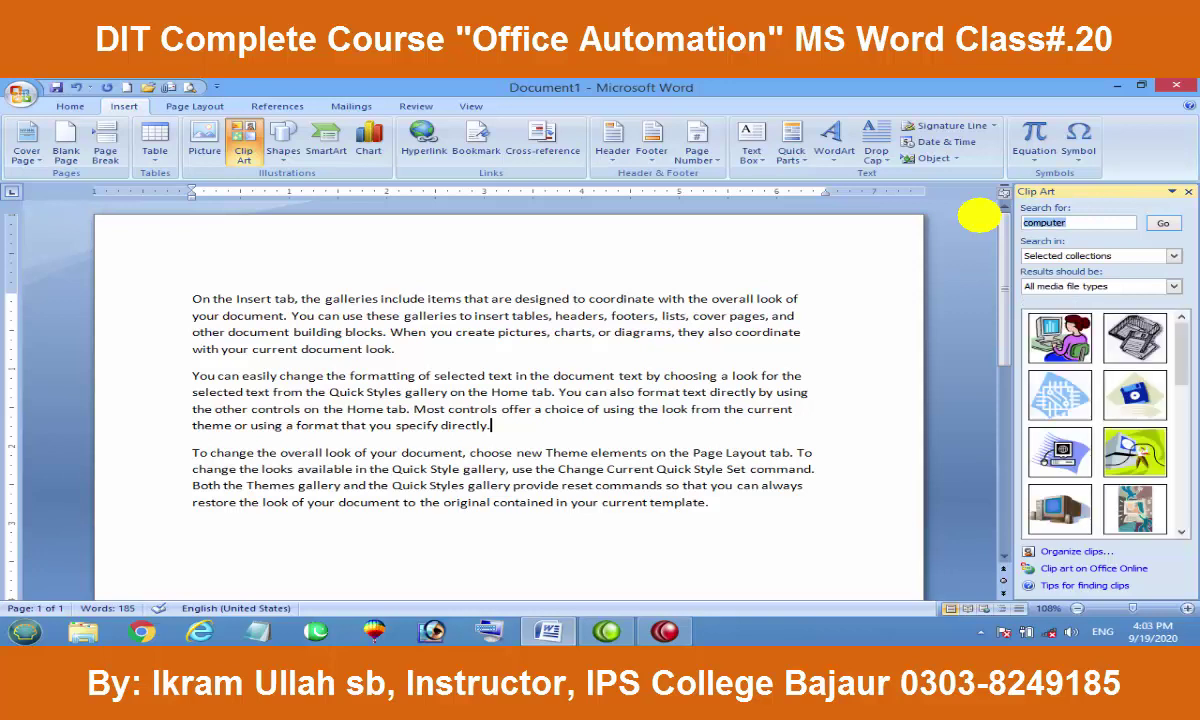
left_click(1060, 337)
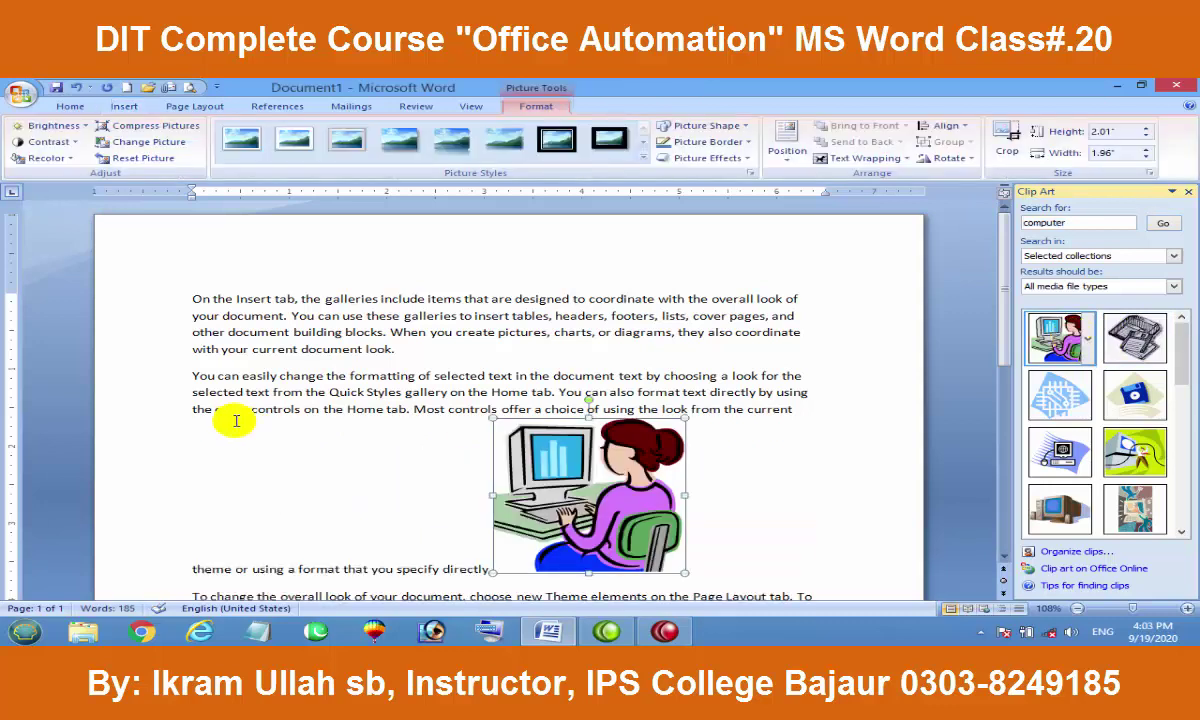
Step: Try clip art searches for 'man' and 'tree', then clear the search box
double_click(1086, 222)
type("m")
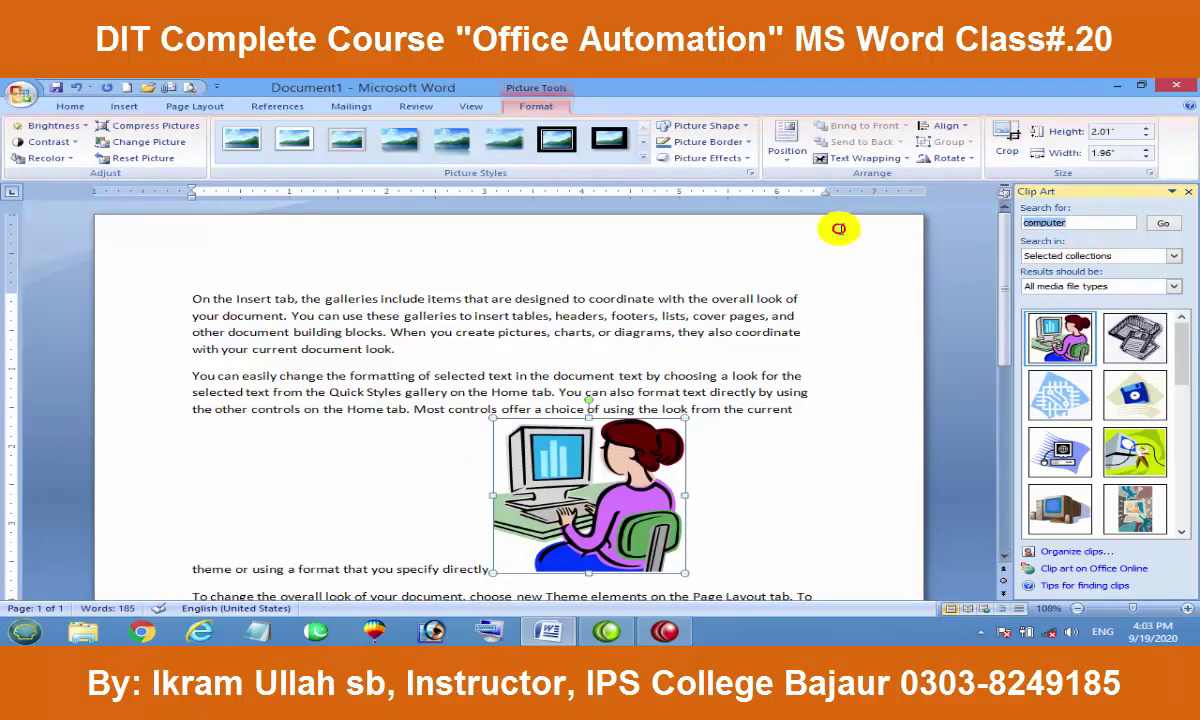
type("an")
key("Return")
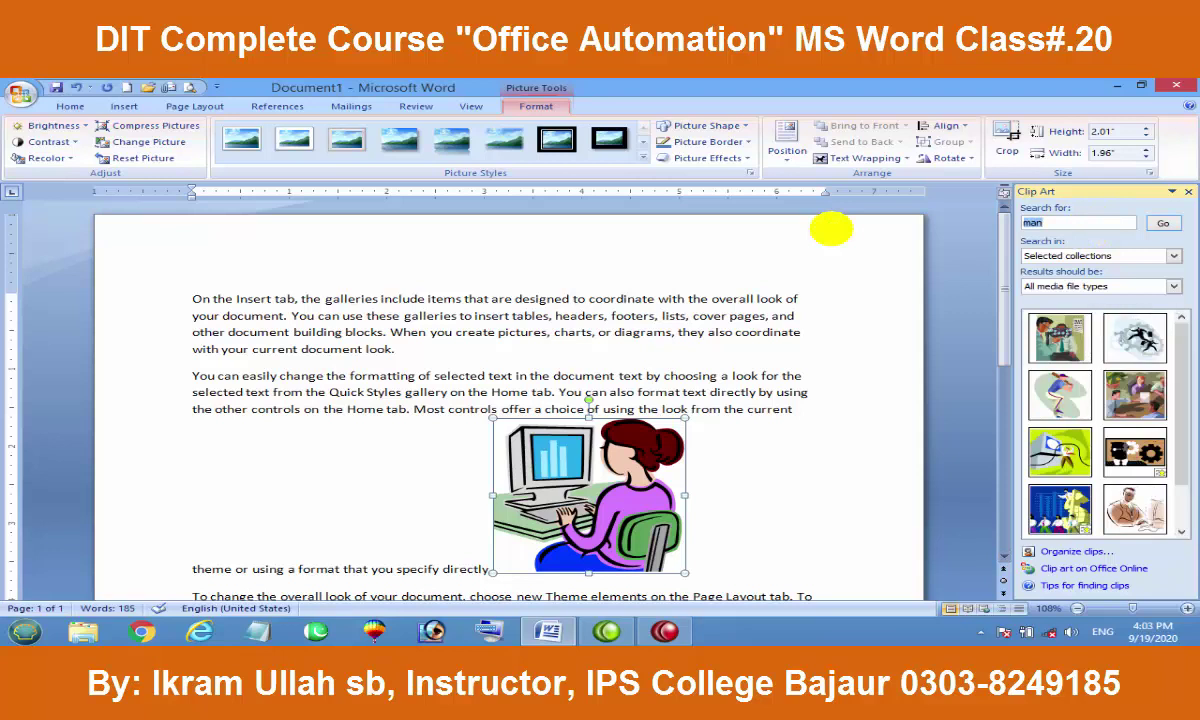
type("tree")
key("Return")
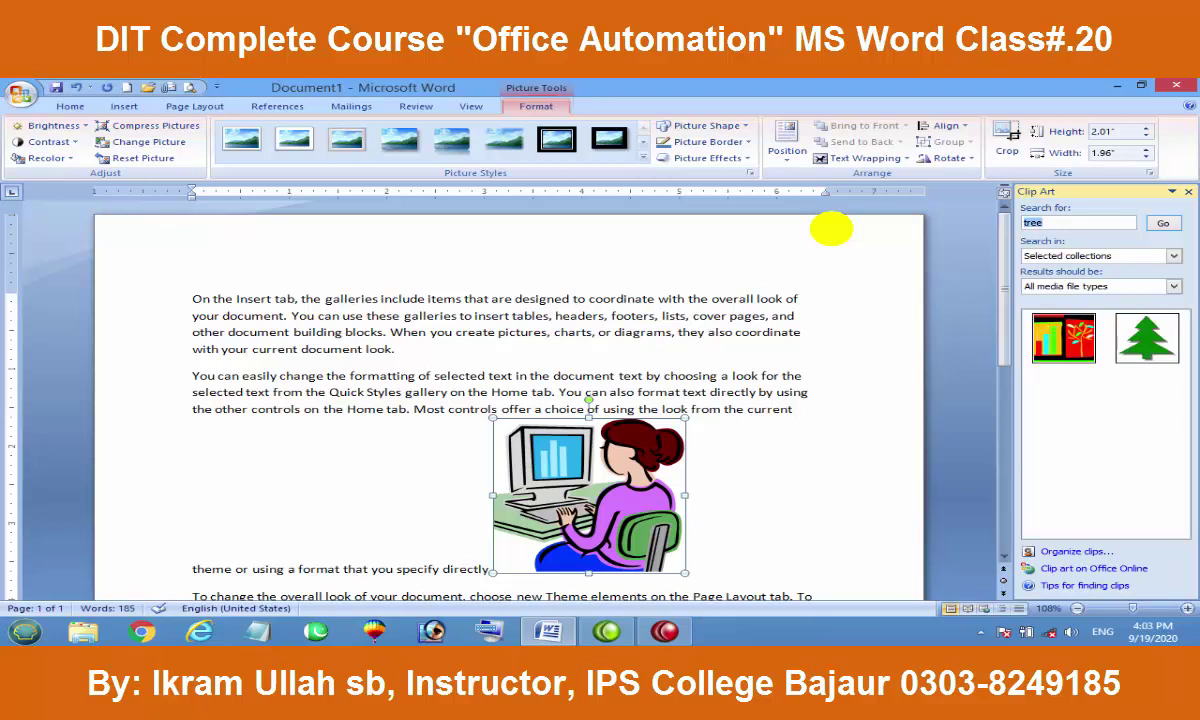
key("BackSpace")
Step: Move the clip art into the first paragraph's last line and close the Clip Art pane
left_click(533, 470)
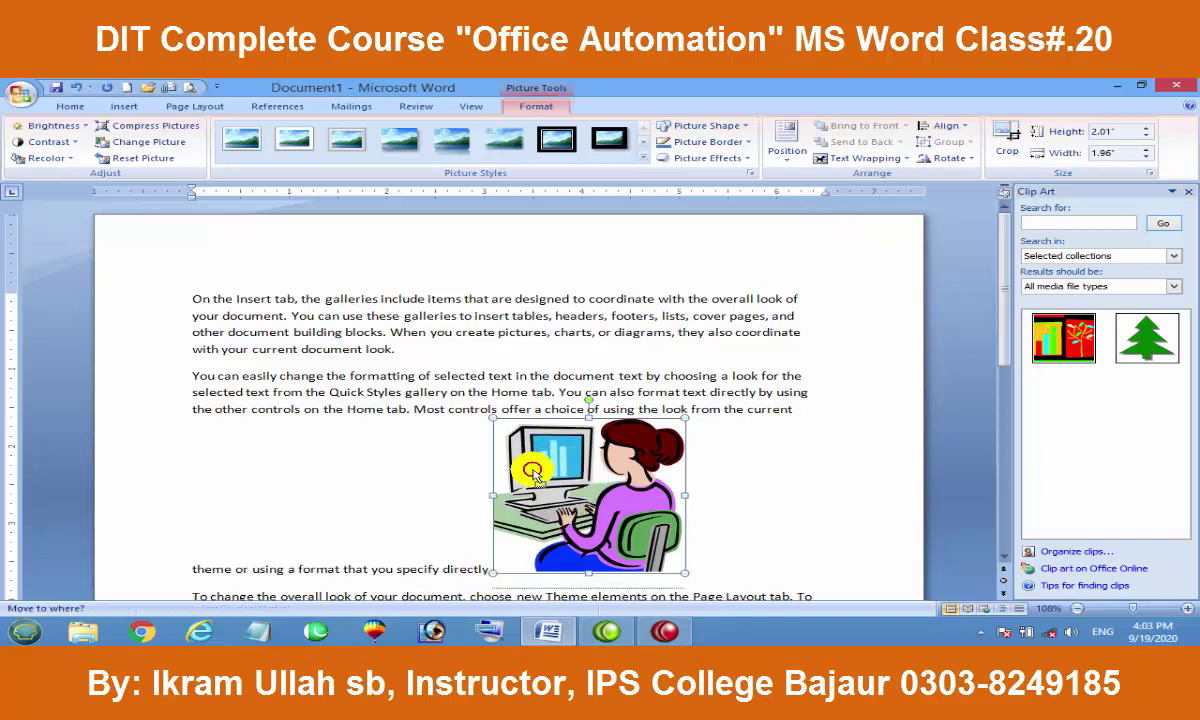
left_click_drag(533, 470, 366, 342)
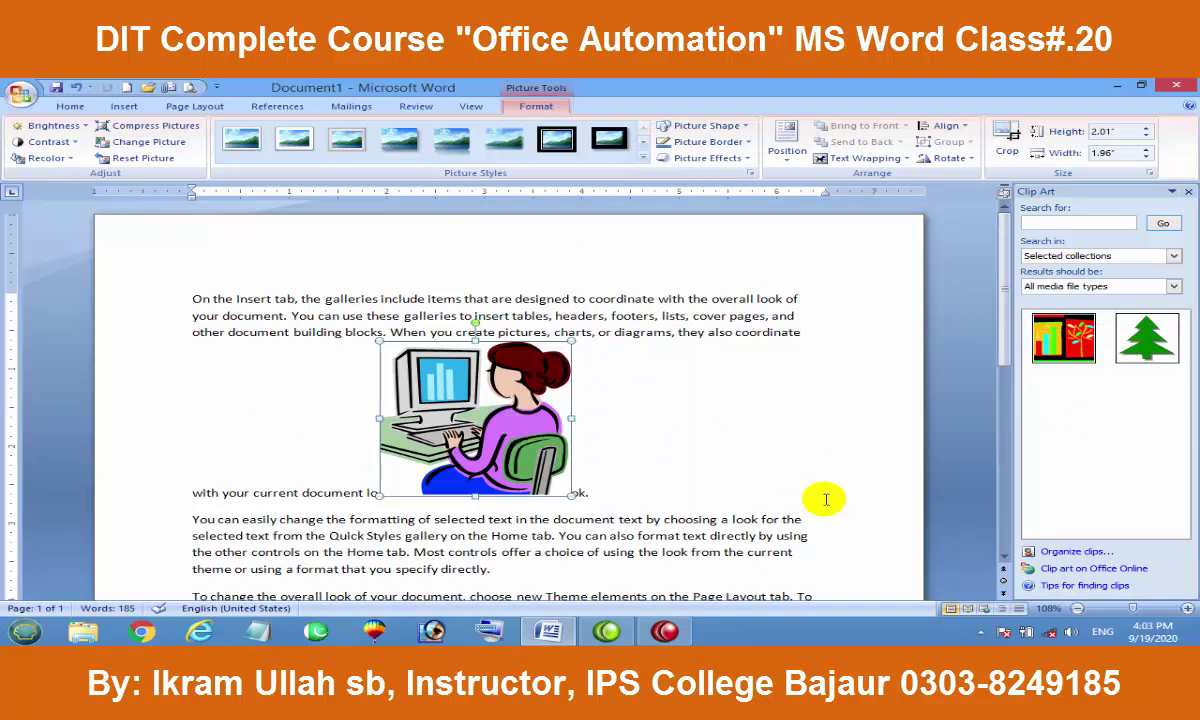
left_click(1188, 191)
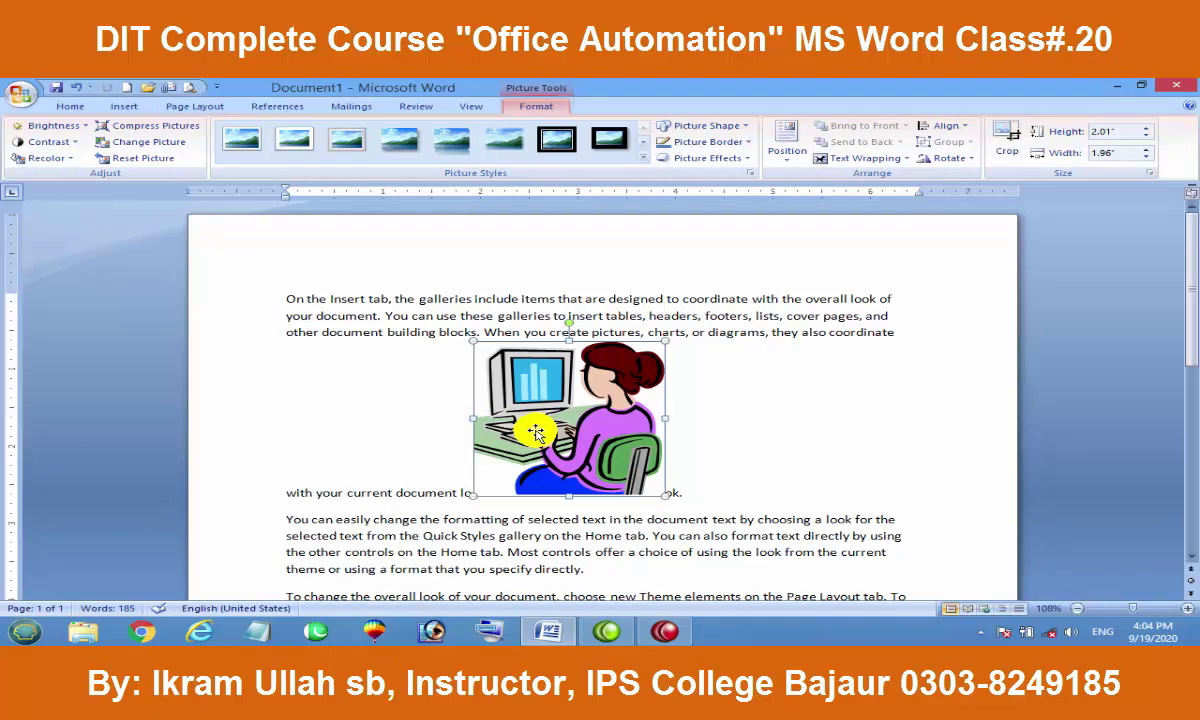
Step: Wrap the text squarely around the picture, then browse the Brightness, Contrast and Recolor galleries
left_click(822, 161)
left_click(826, 198)
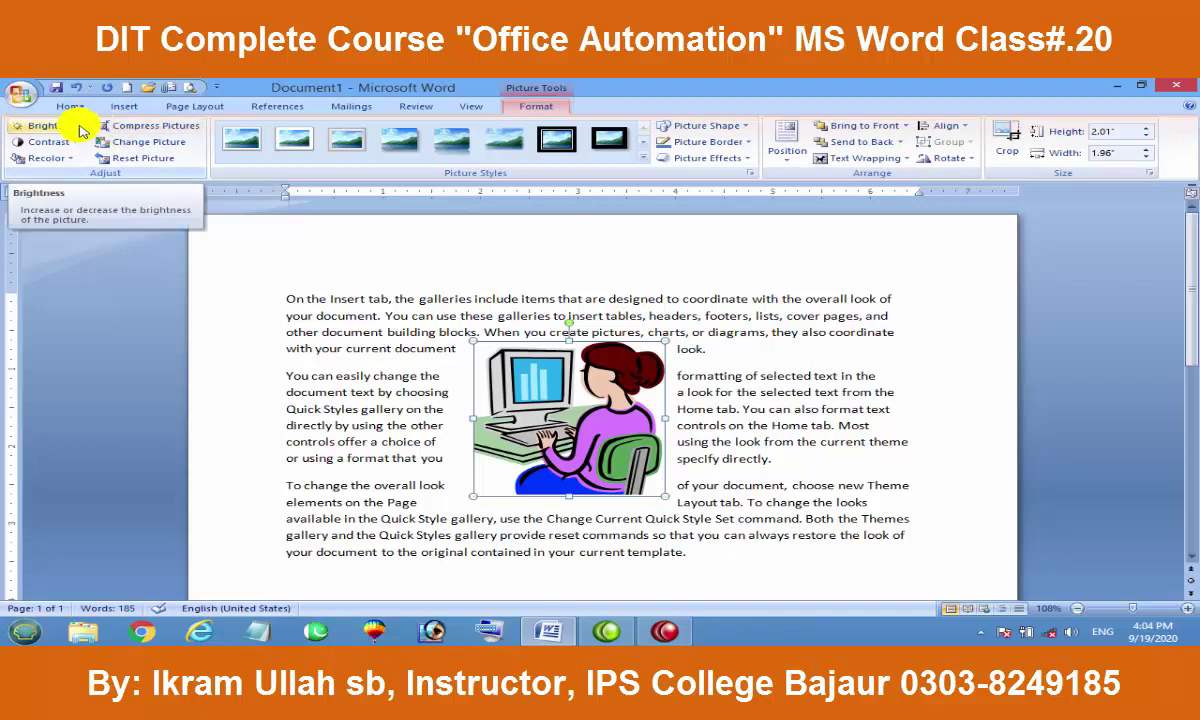
left_click(80, 128)
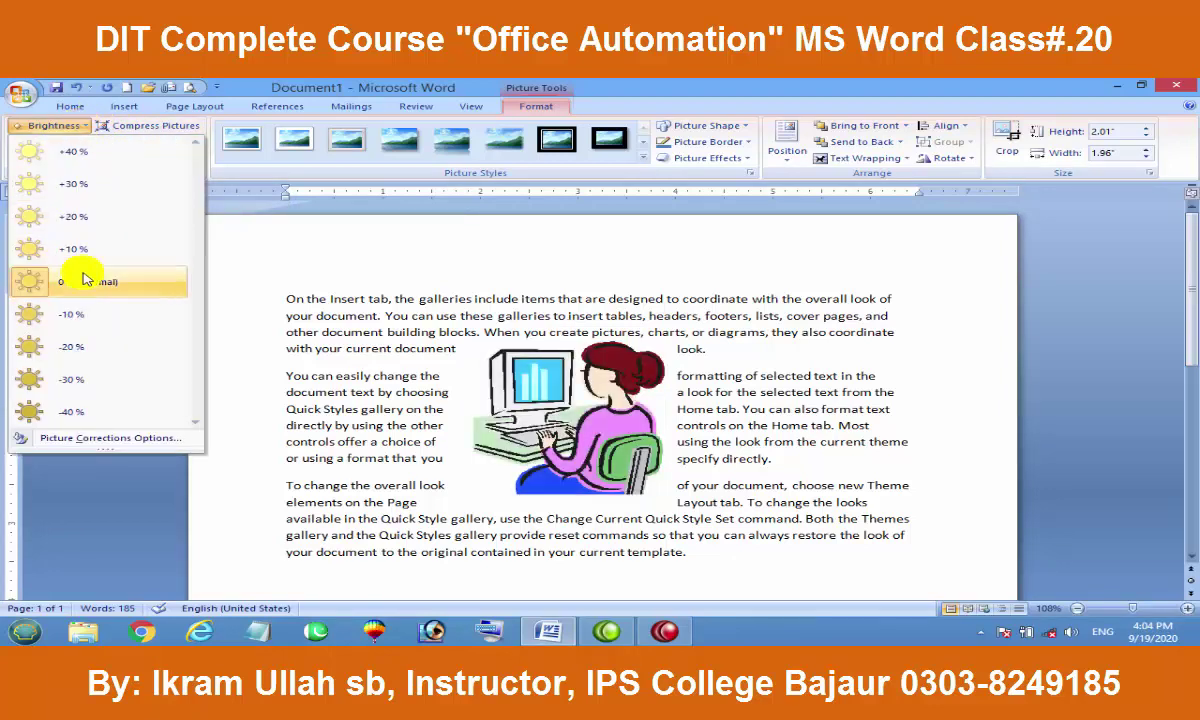
left_click(80, 125)
left_click(58, 141)
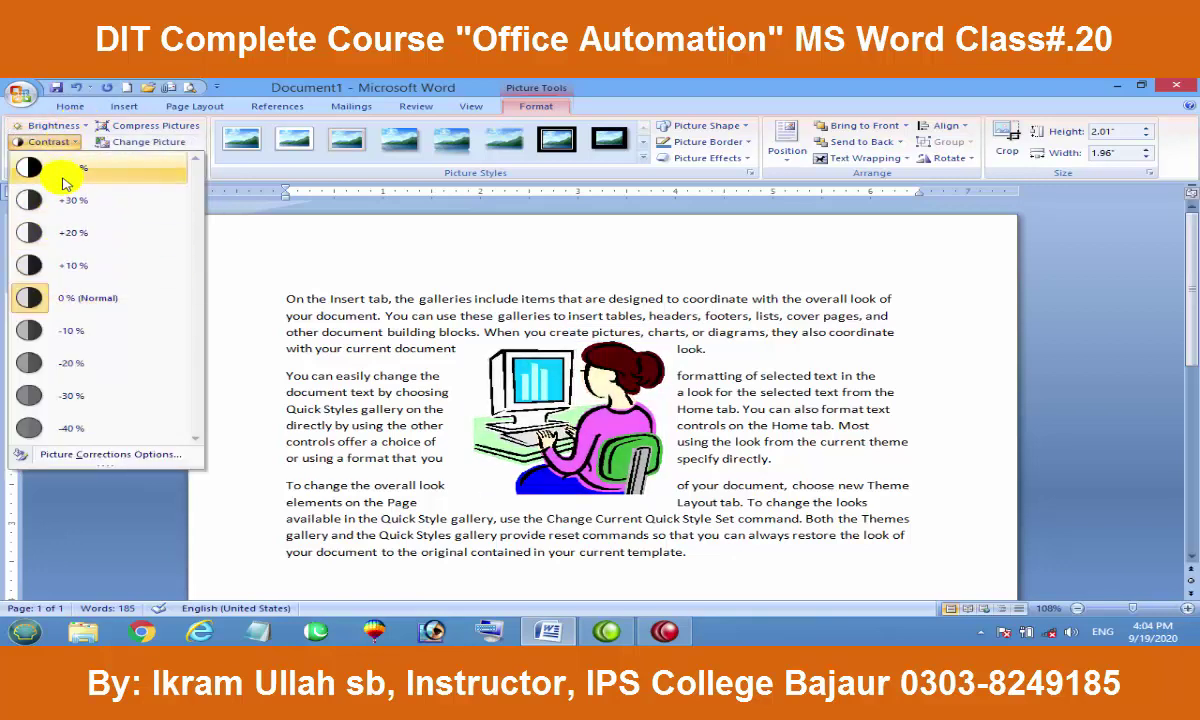
left_click(58, 141)
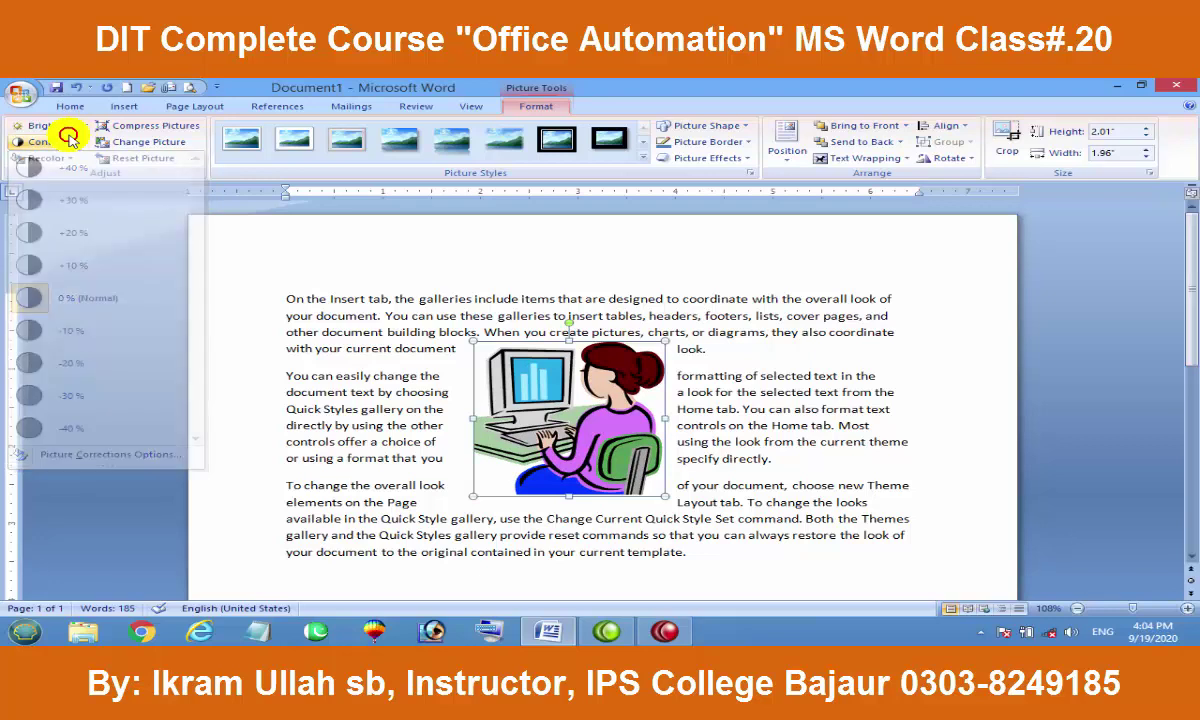
left_click(58, 157)
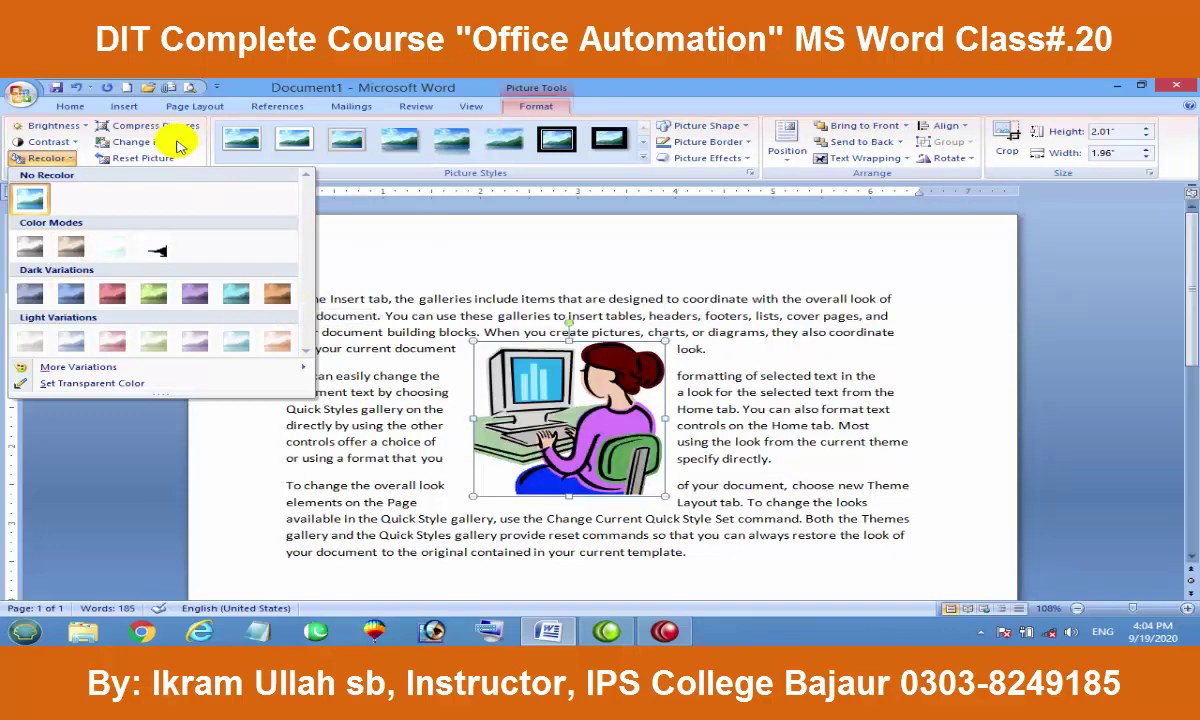
left_click(565, 385)
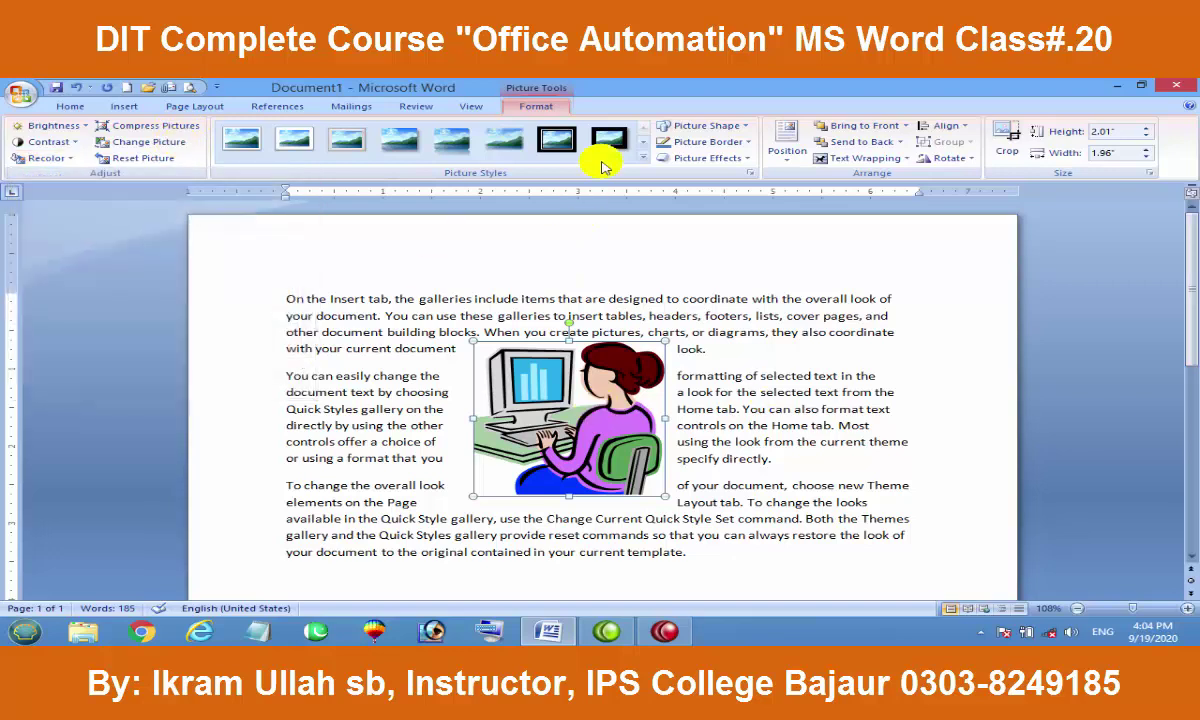
left_click(643, 158)
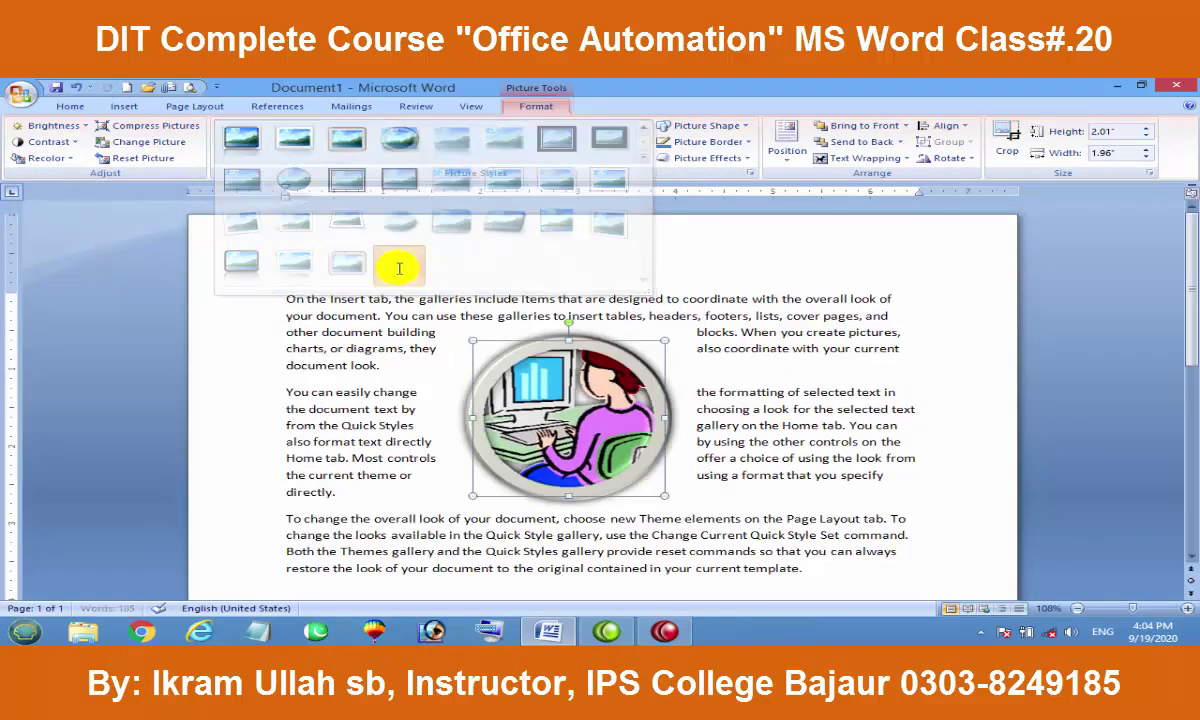
left_click(396, 268)
left_click_drag(553, 399, 871, 294)
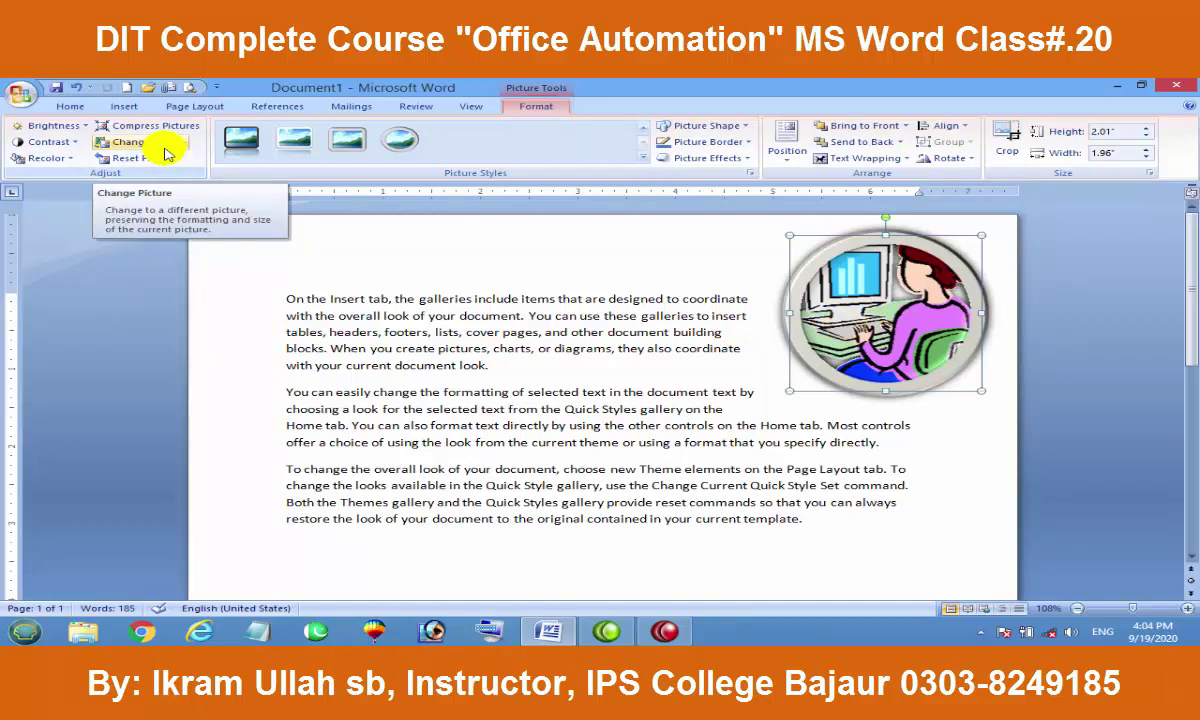
left_click(165, 151)
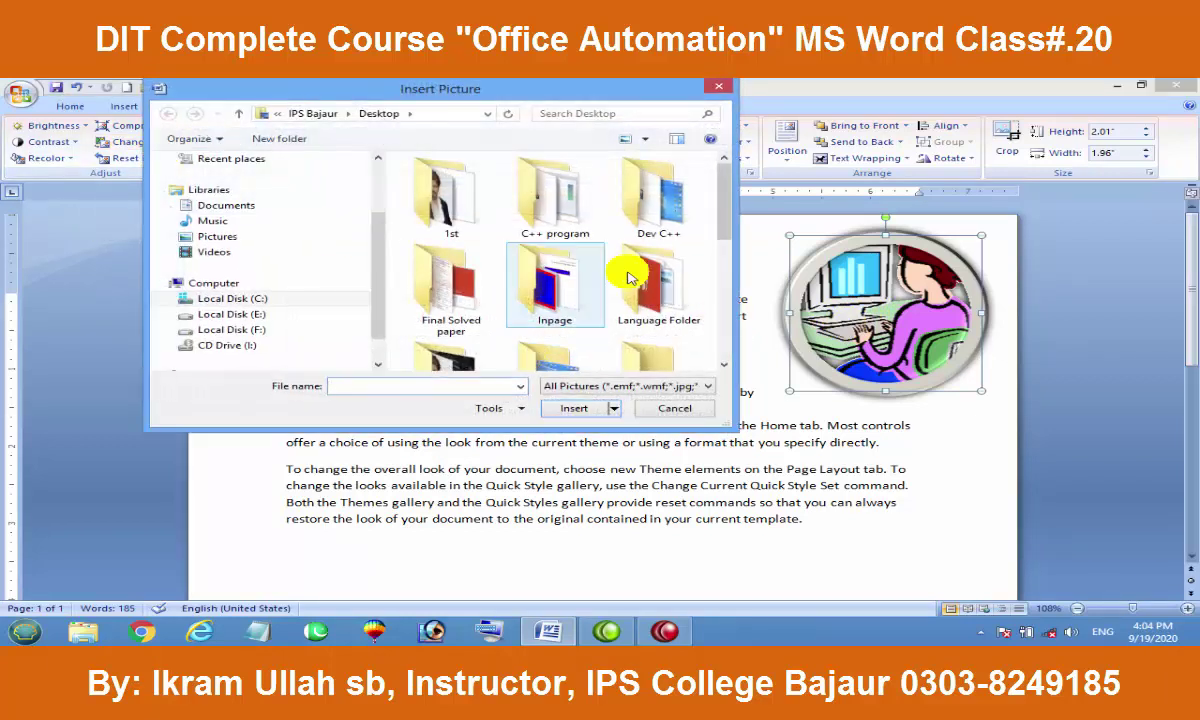
scroll(718, 230, "down", 3)
scroll(718, 249, "down", 3)
left_click(465, 366)
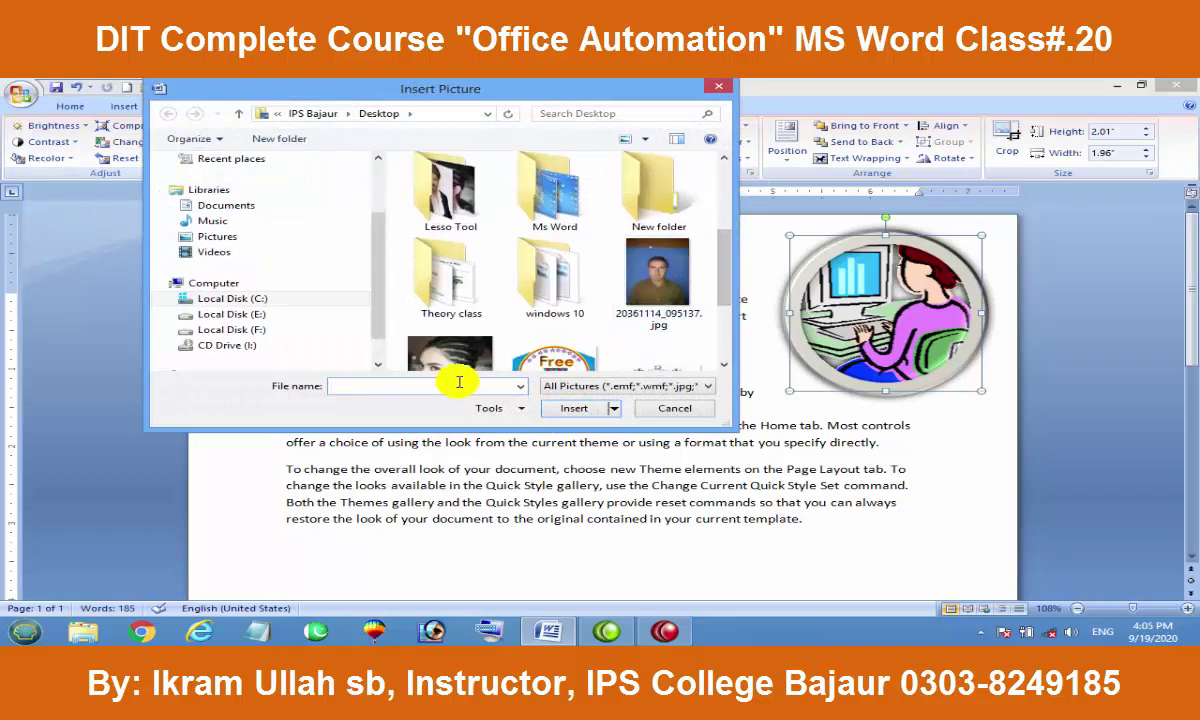
left_click(580, 404)
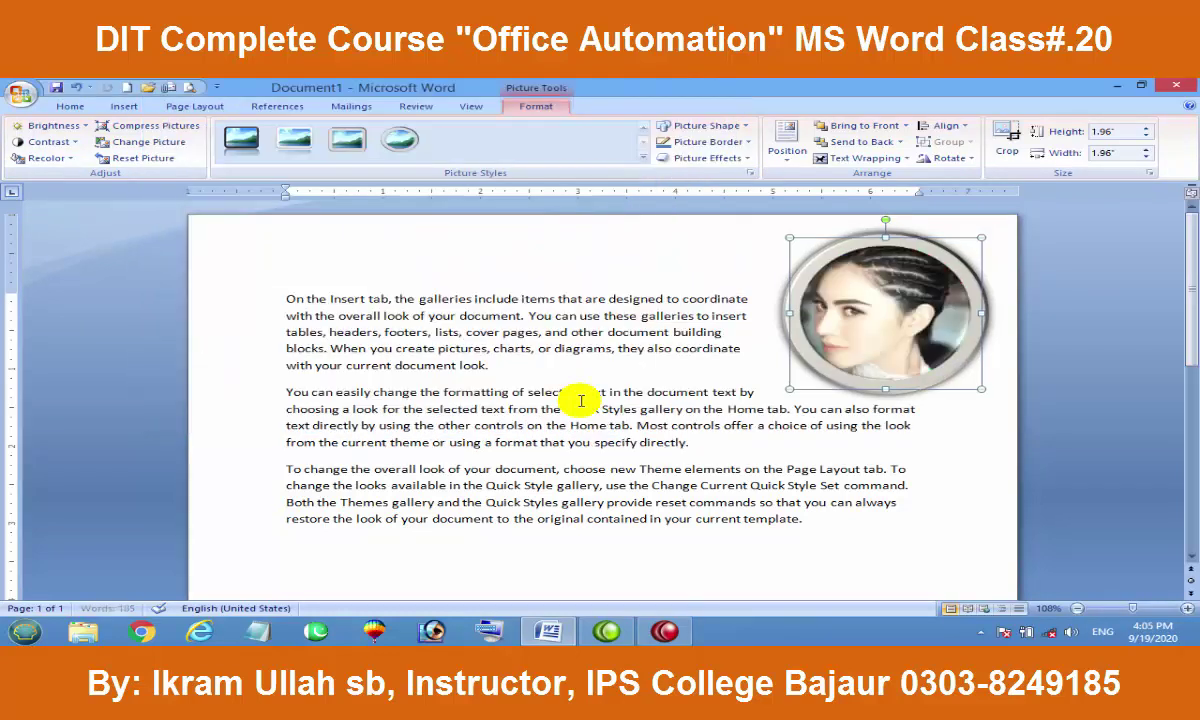
key("ctrl+z")
key("ctrl+z")
key("ctrl+z")
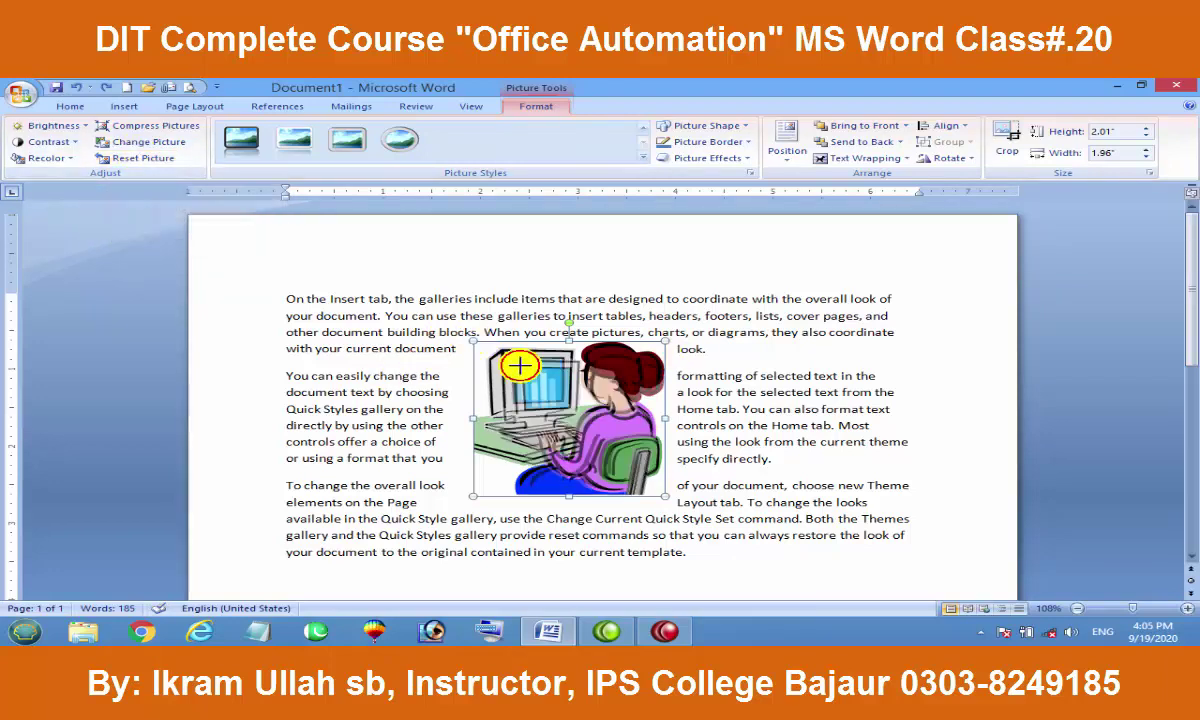
Step: Reset the picture to its original 2.01 by 1.96 inch size and move it lower in the text
left_click_drag(474, 343, 373, 330)
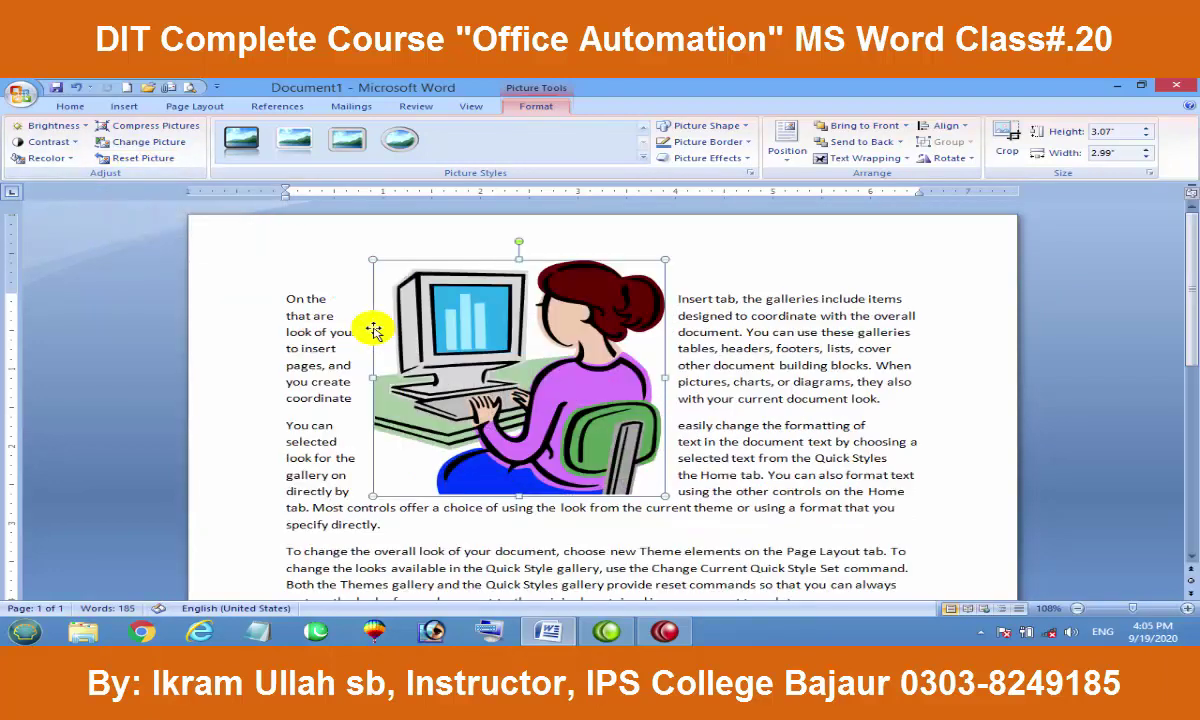
left_click(148, 162)
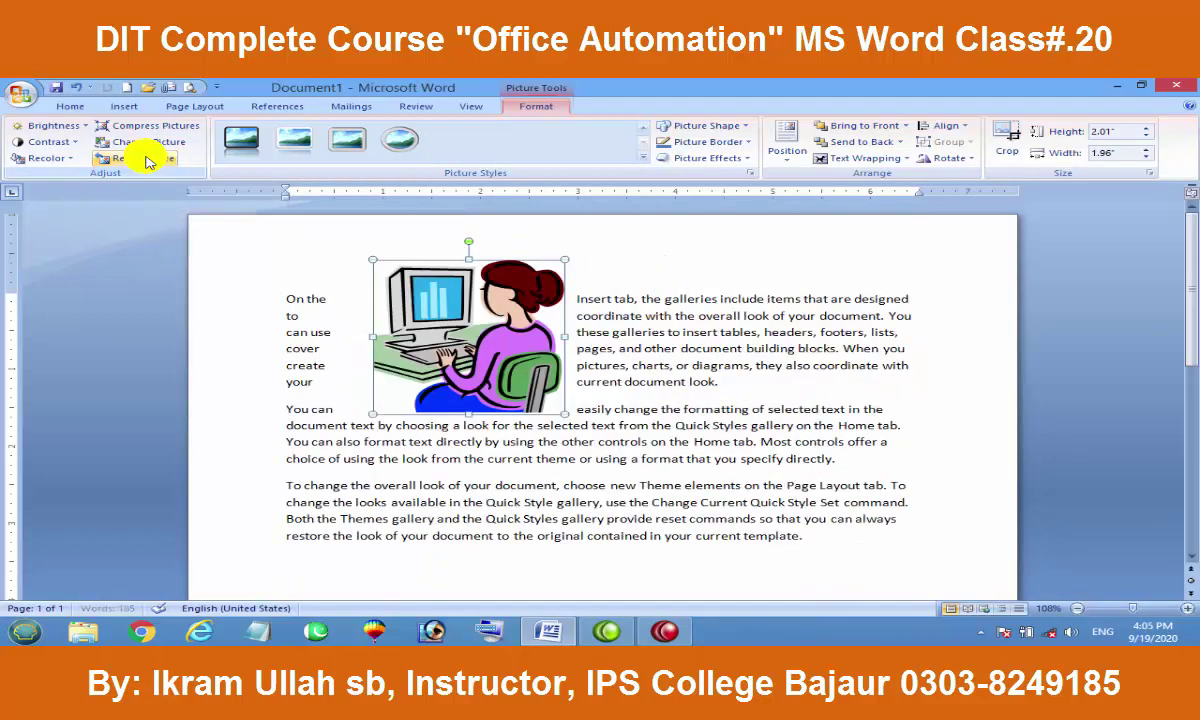
left_click_drag(440, 322, 465, 400)
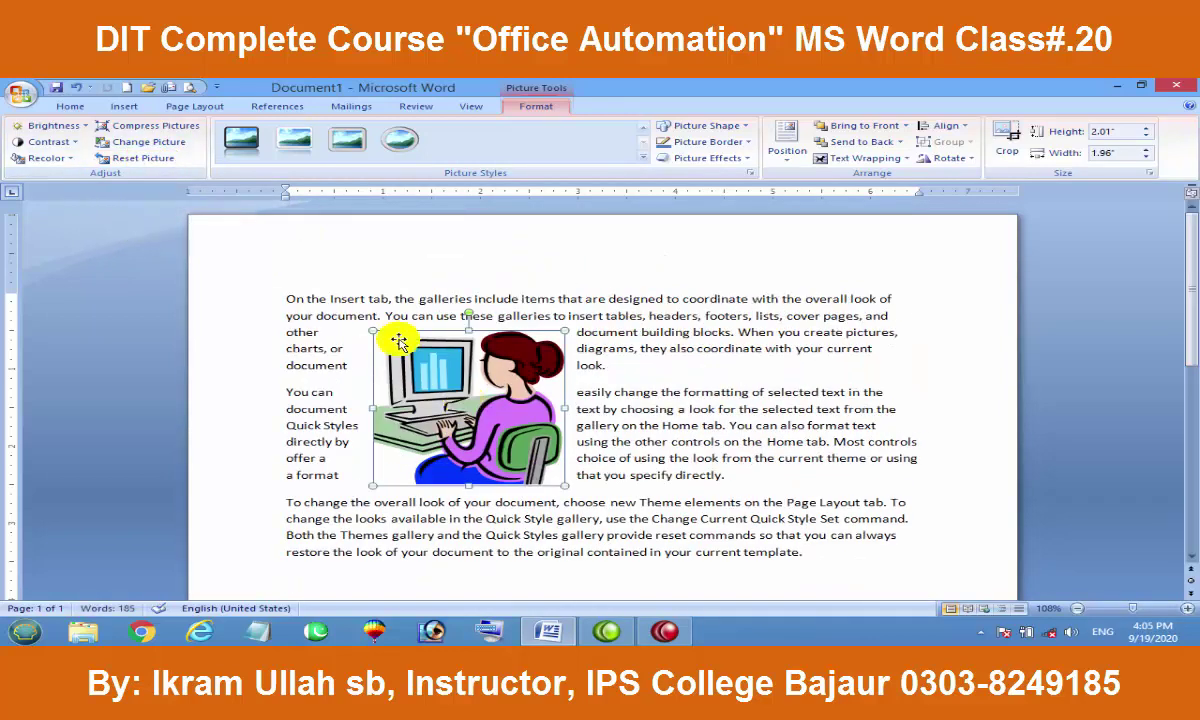
Step: Preview the Picture Styles gallery, clip the picture to a corner-cut shape, then undo it
left_click(643, 157)
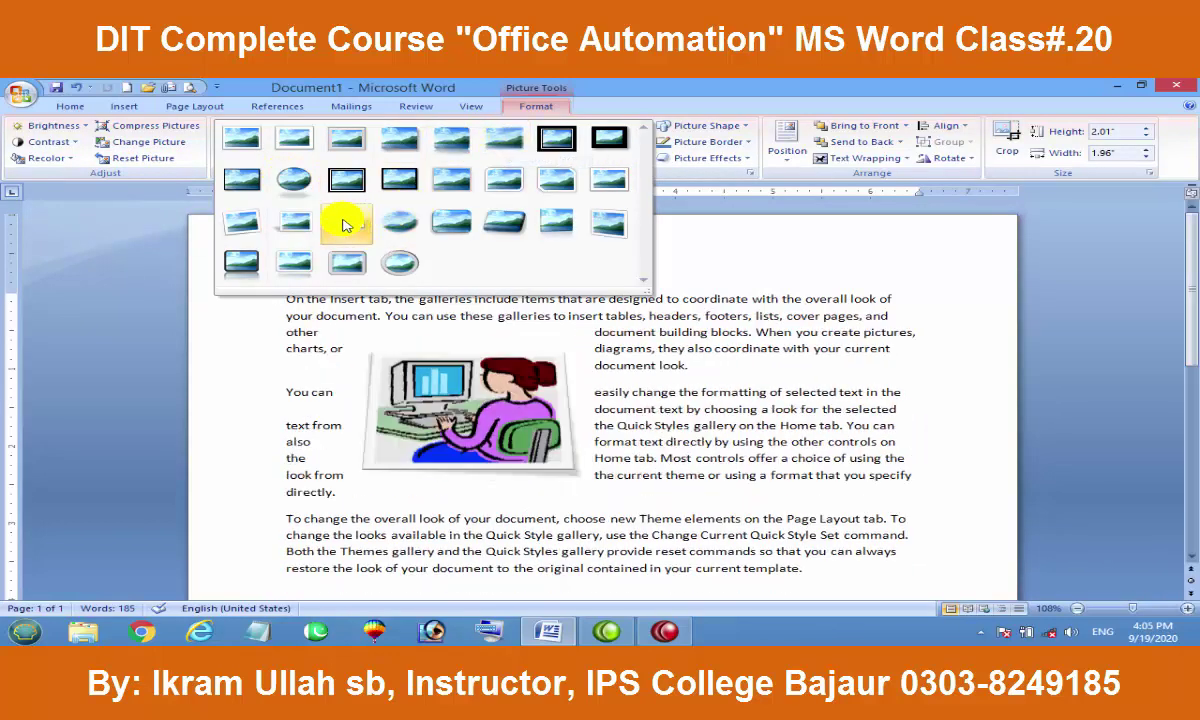
left_click(741, 127)
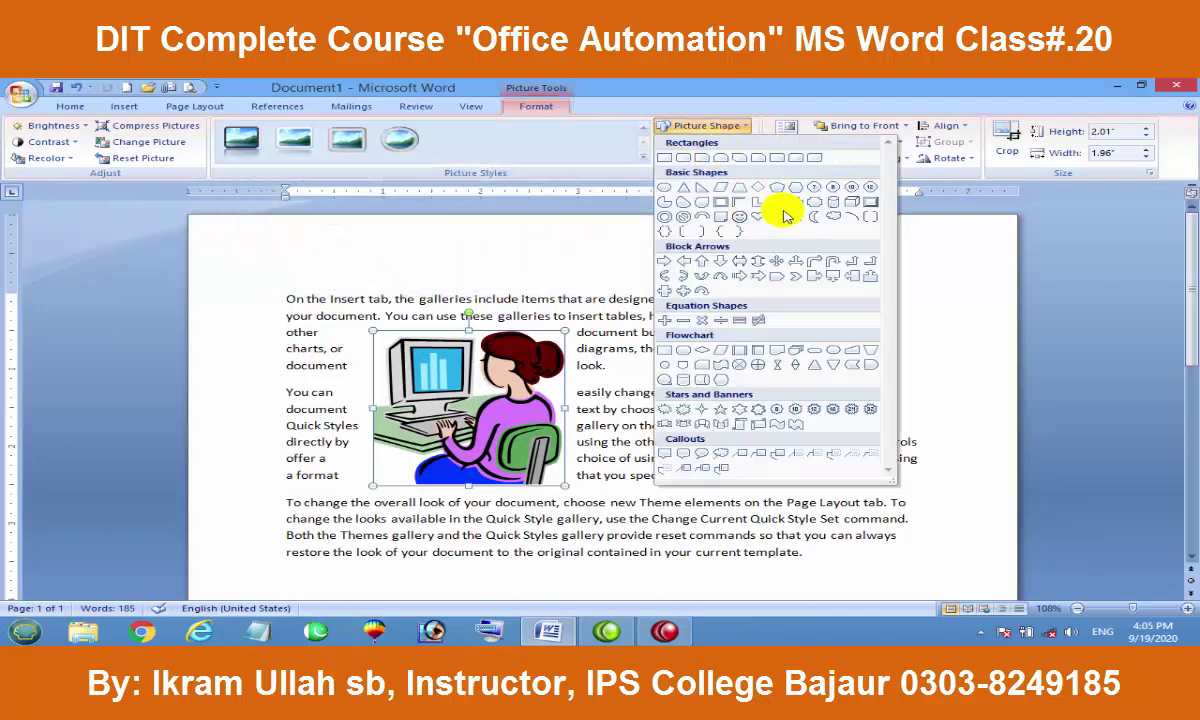
left_click(858, 203)
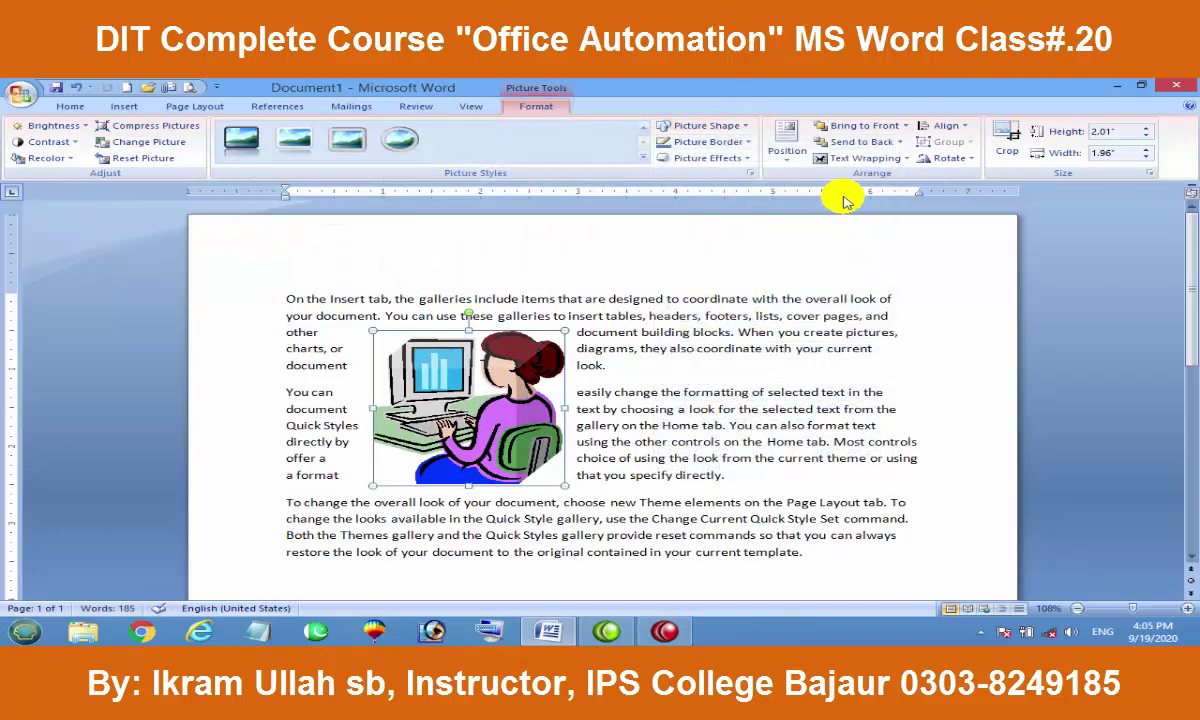
key("ctrl+z")
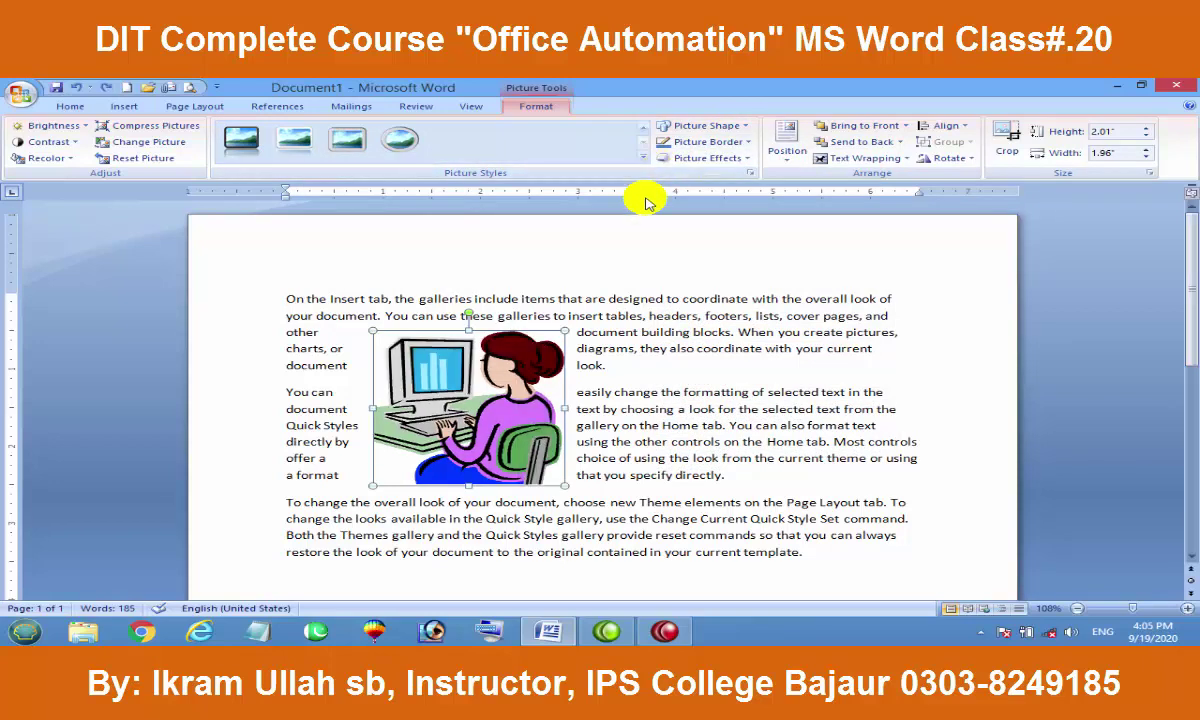
Step: Give the picture a red 4½ pt border
left_click(730, 145)
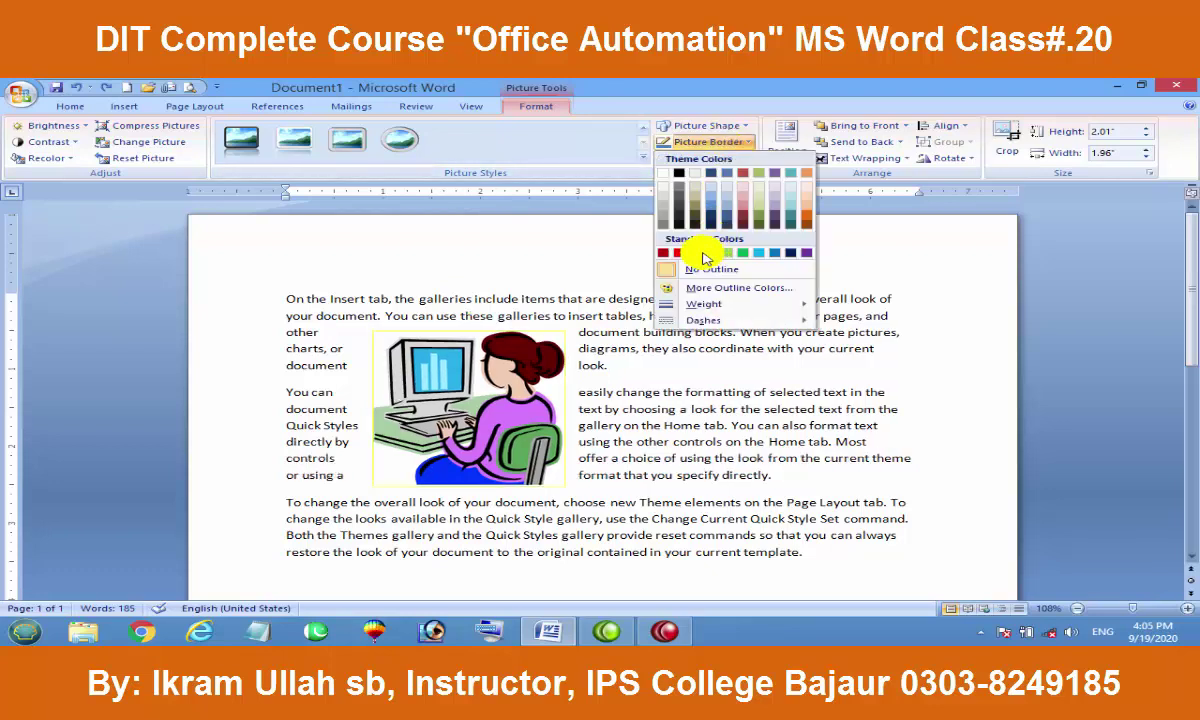
left_click(708, 142)
left_click(708, 142)
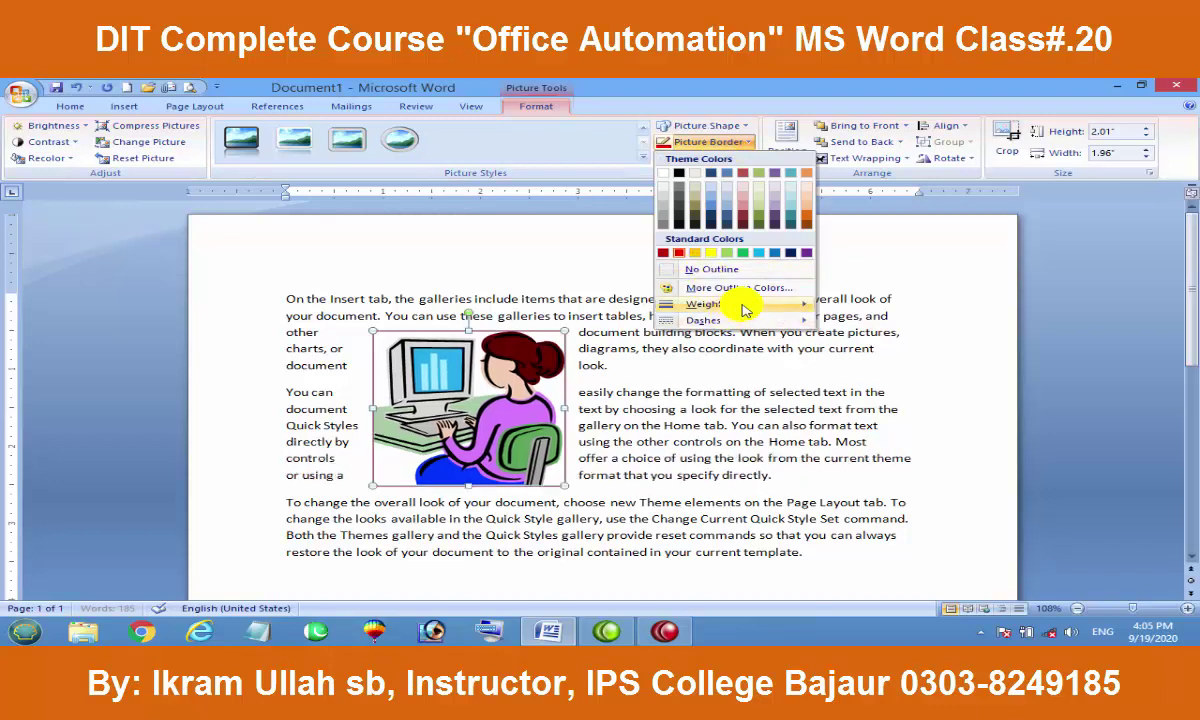
mouse_move(704, 304)
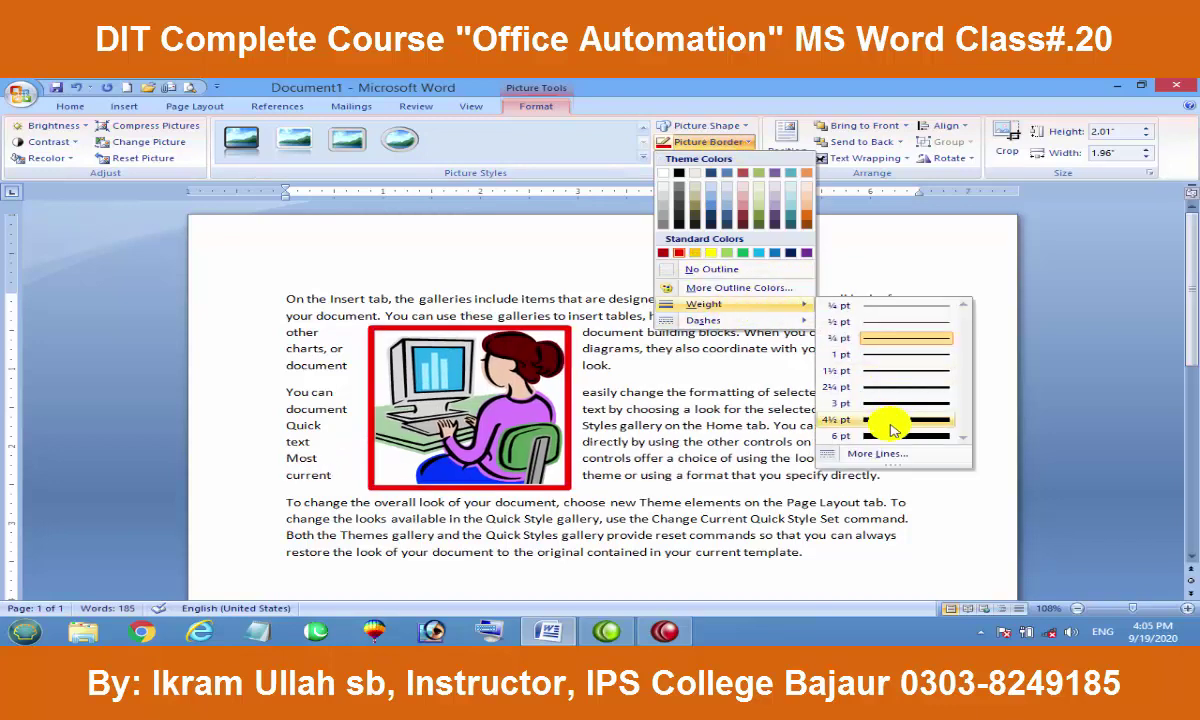
left_click(893, 424)
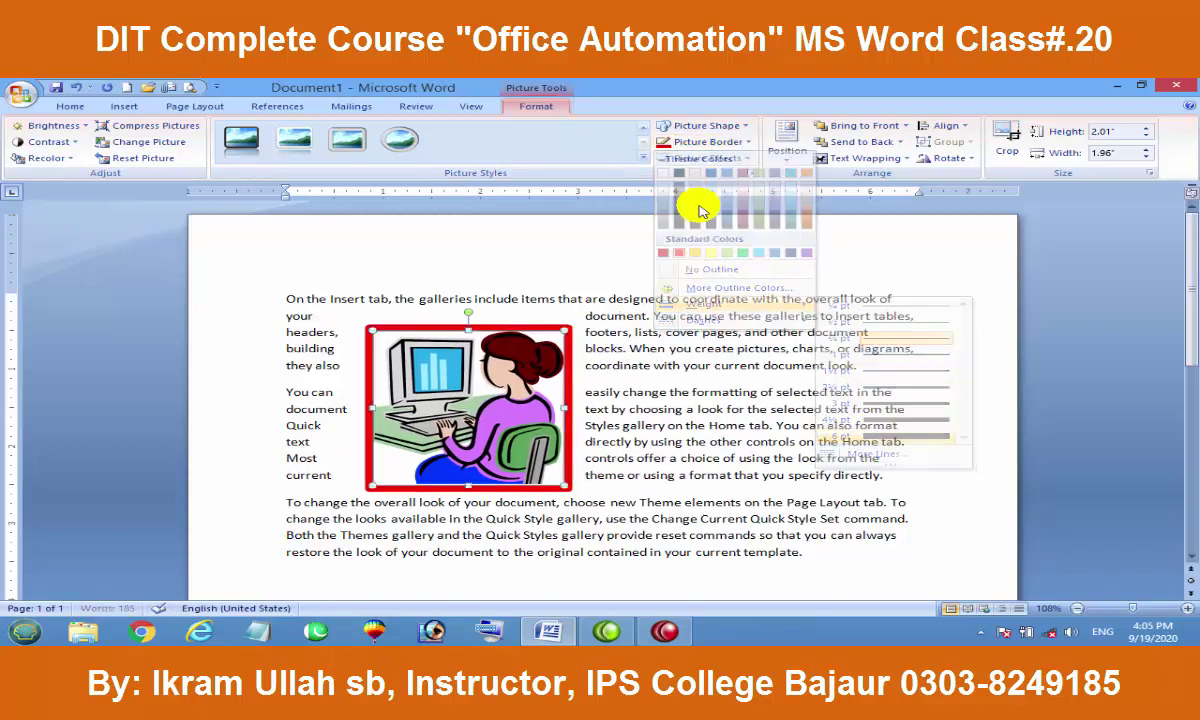
left_click(741, 146)
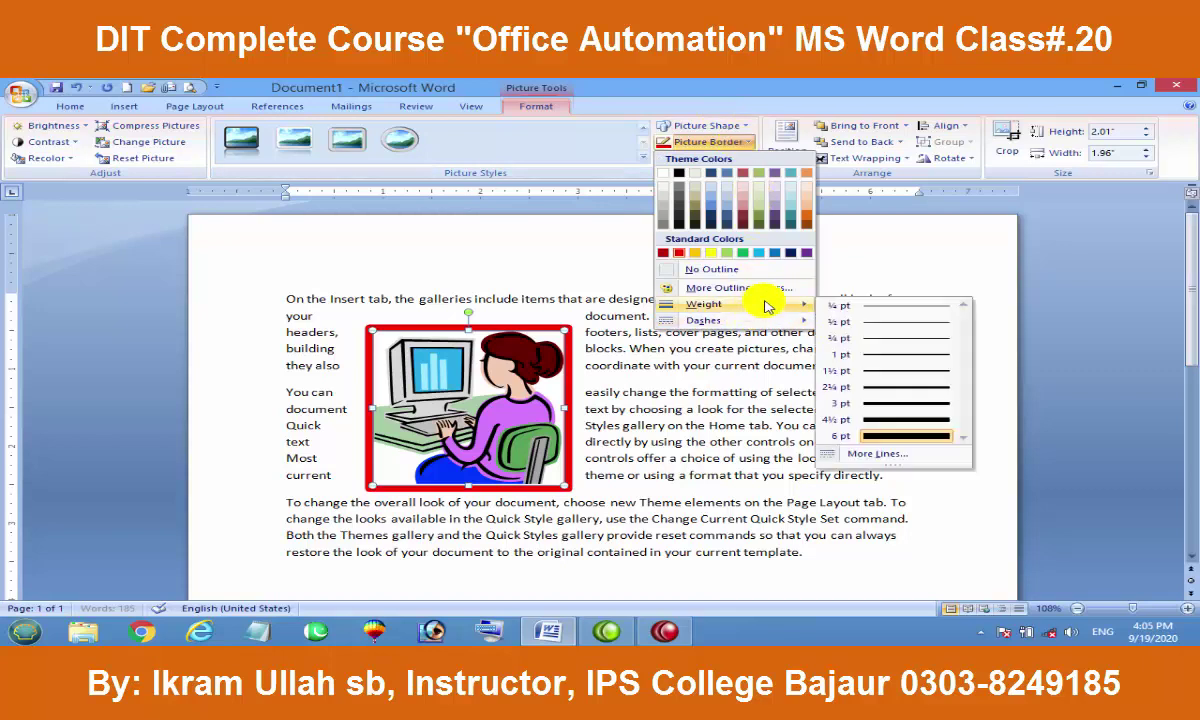
mouse_move(704, 304)
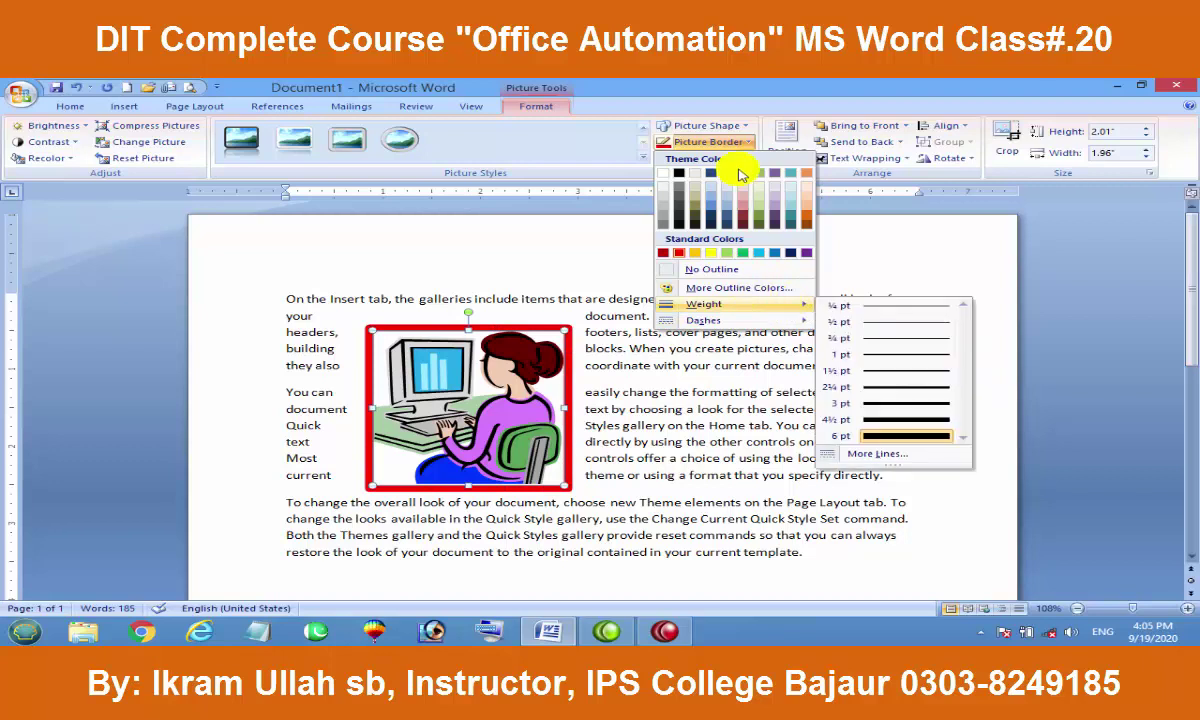
left_click(740, 137)
Step: Position the picture at the top left with text wrapping and zoom back to 132%
left_click(787, 140)
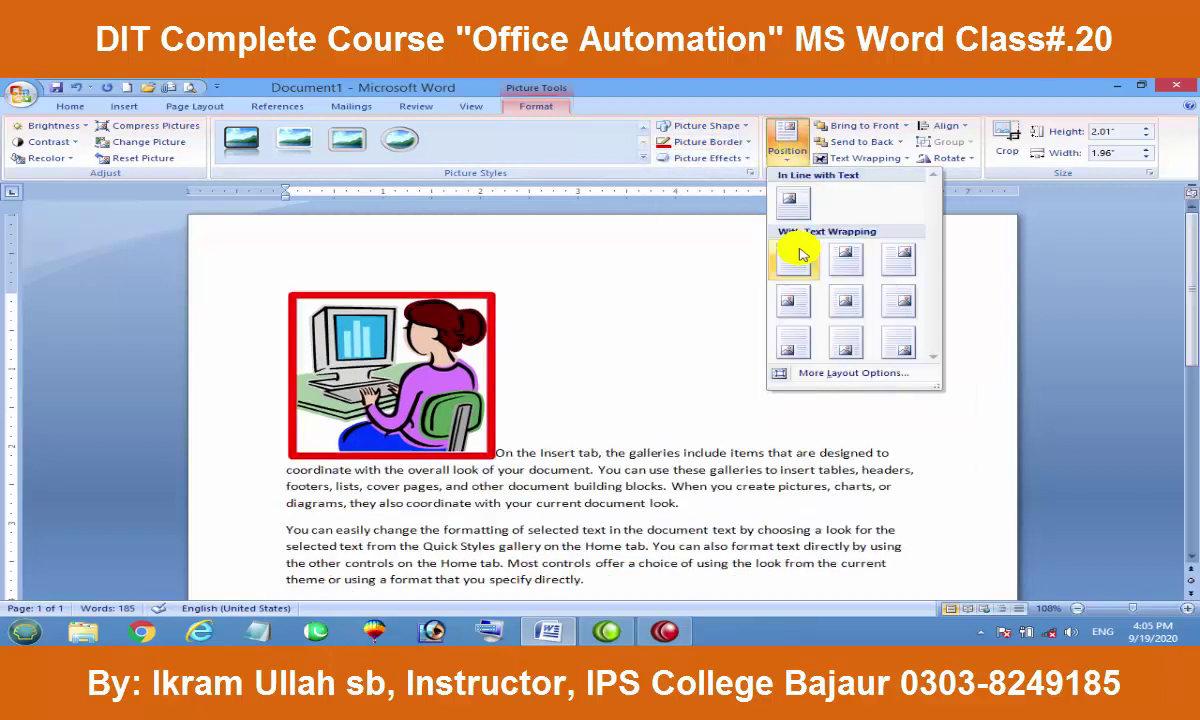
left_click(1098, 612)
left_click_drag(203, 288, 185, 278)
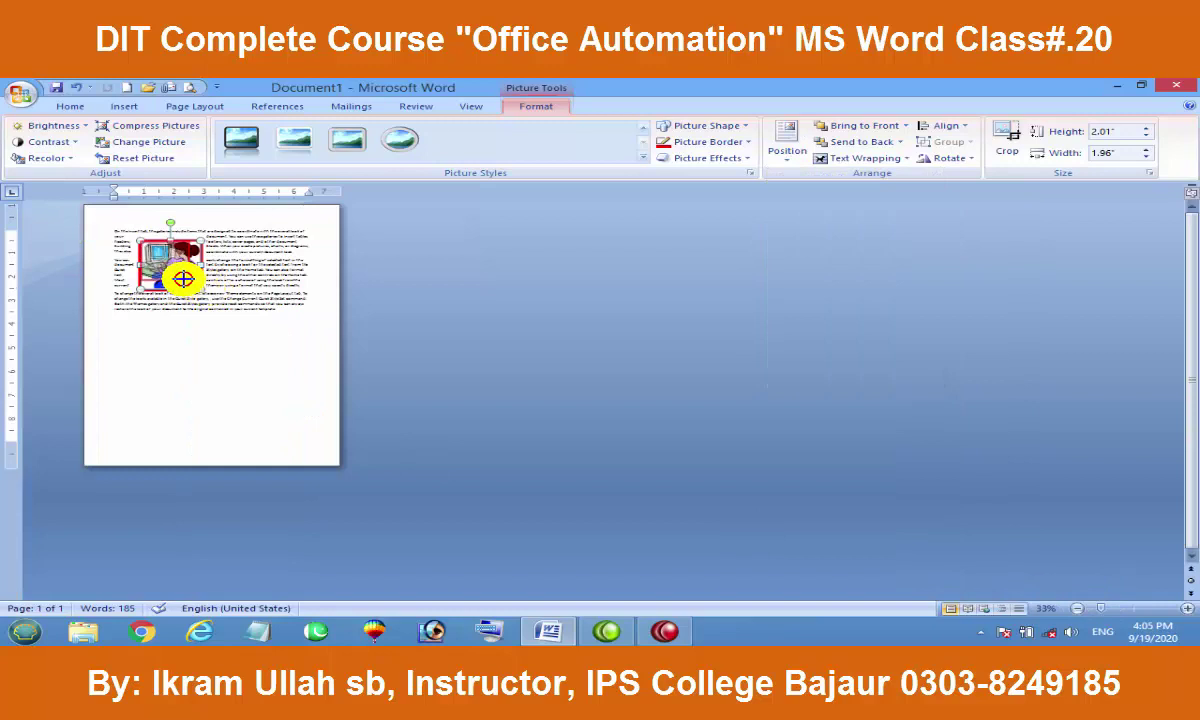
left_click(787, 140)
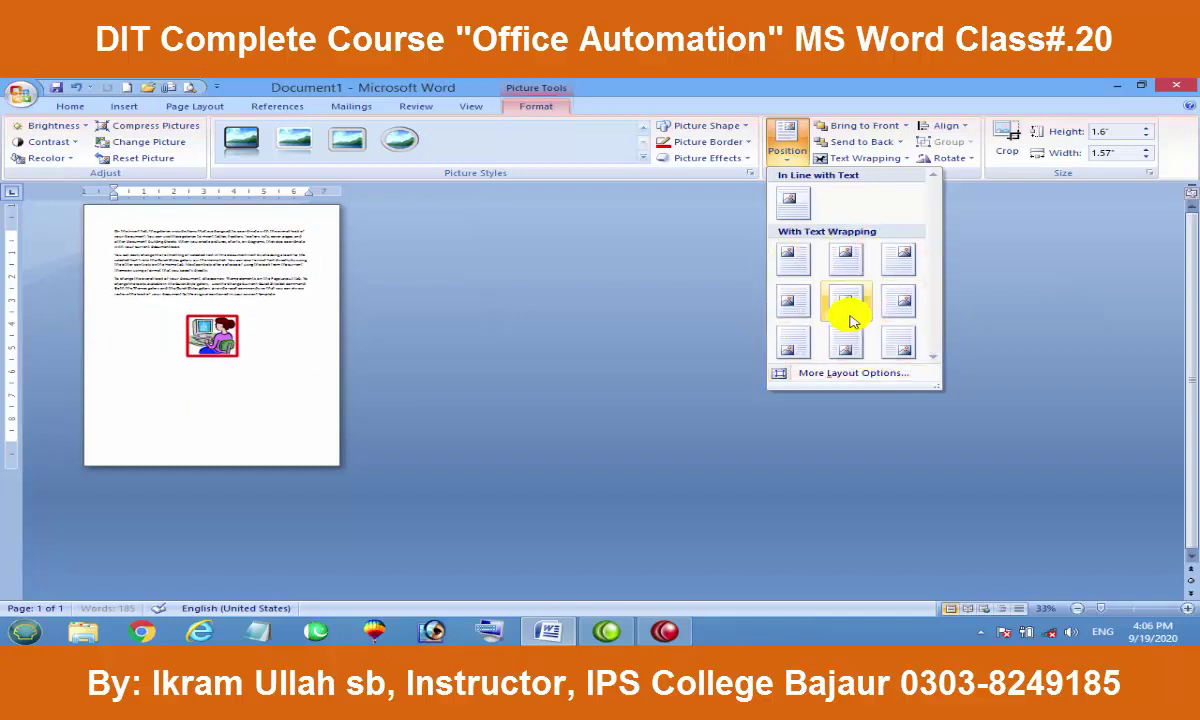
left_click(790, 257)
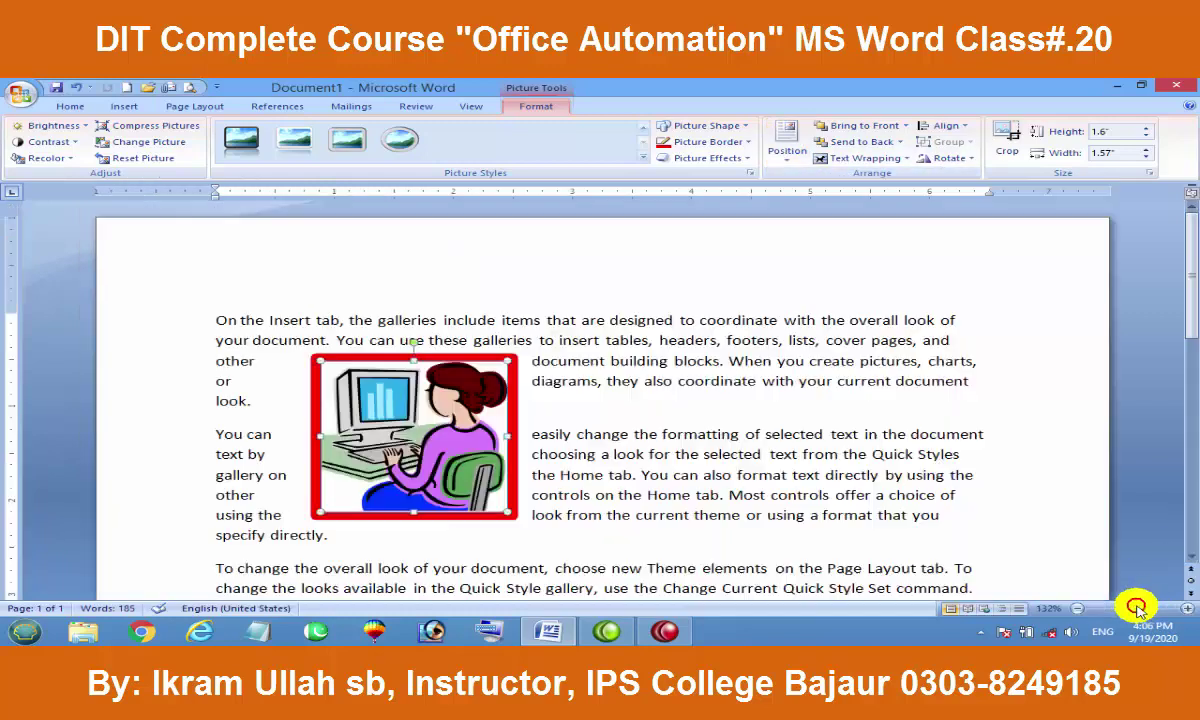
left_click(1136, 608)
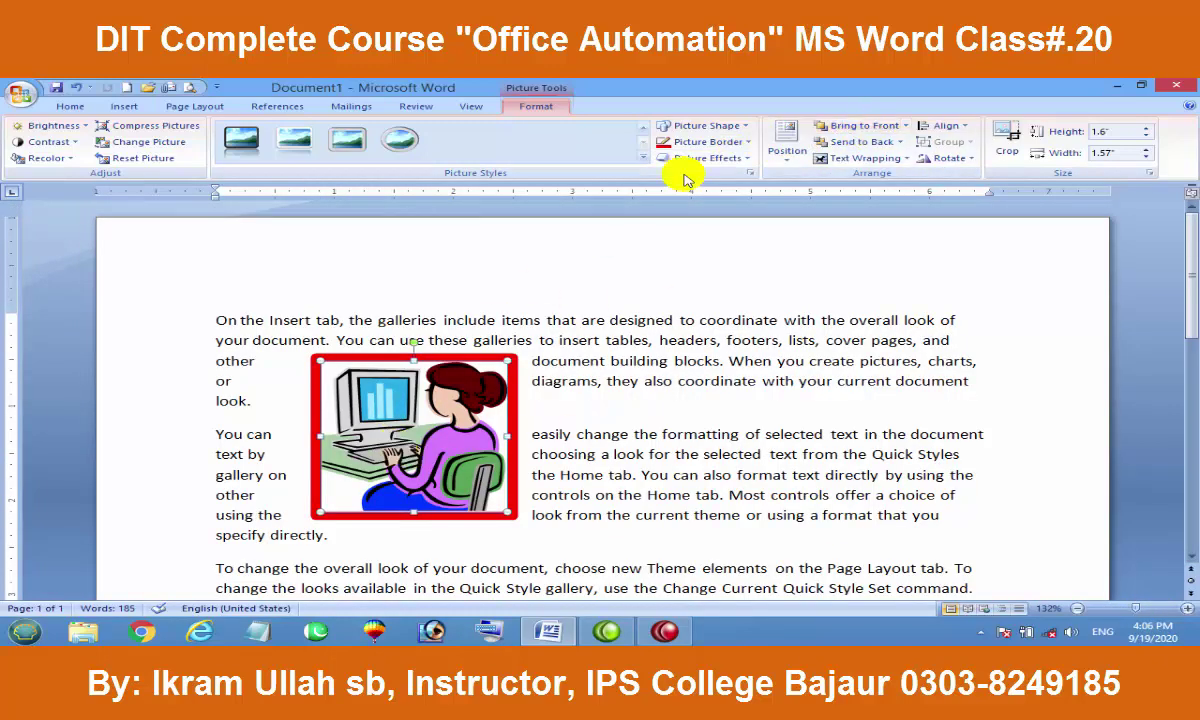
Step: Remove the picture's border, enlarge it to 3.09 by 3.01 inches, and reopen Clip Art search
left_click(726, 141)
left_click(691, 268)
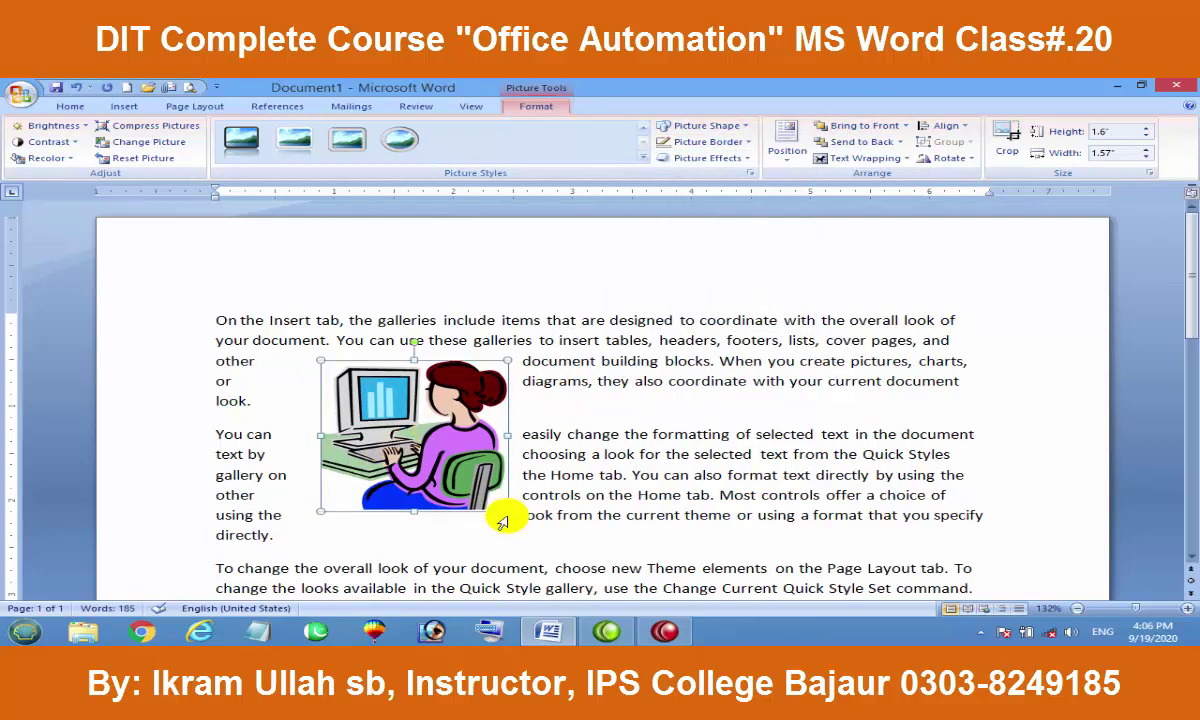
left_click_drag(509, 512, 679, 576)
left_click_drag(482, 515, 432, 432)
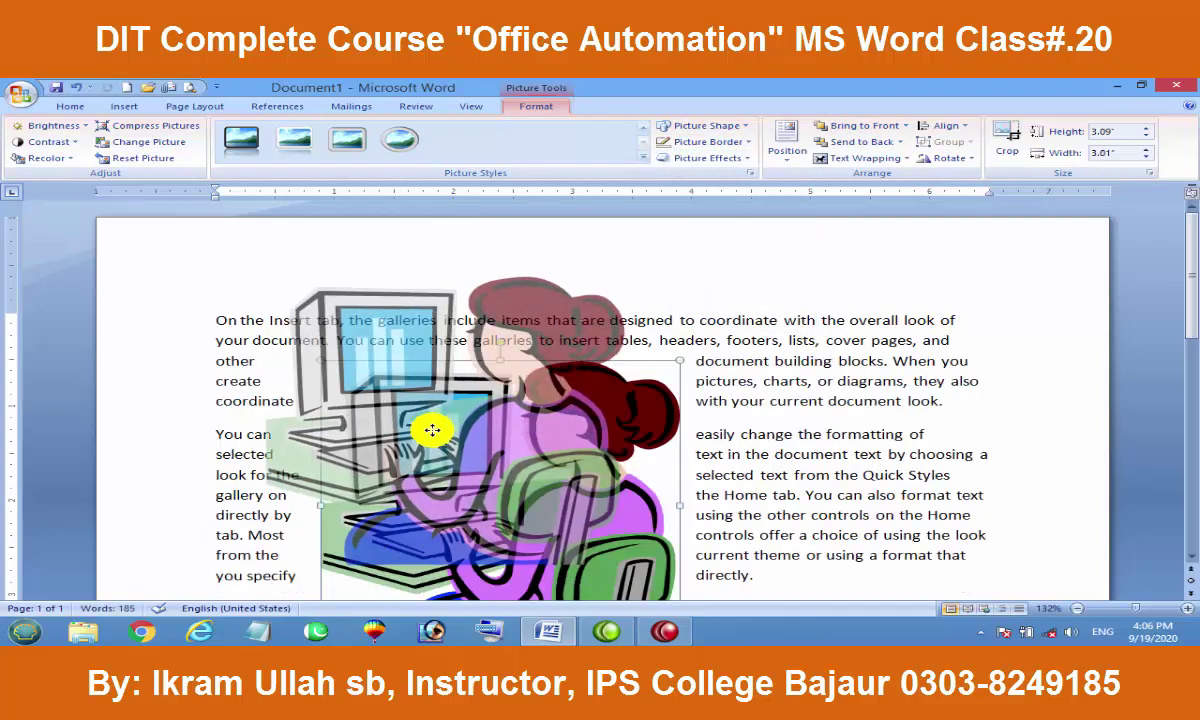
left_click(124, 106)
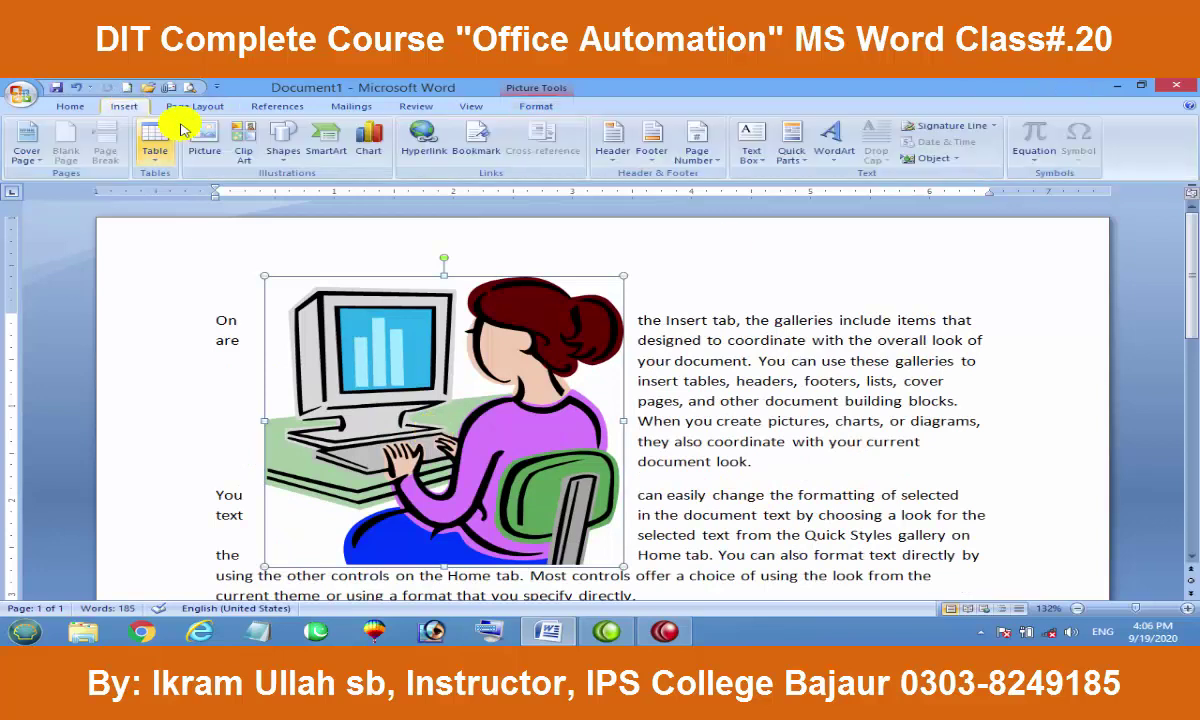
left_click(254, 143)
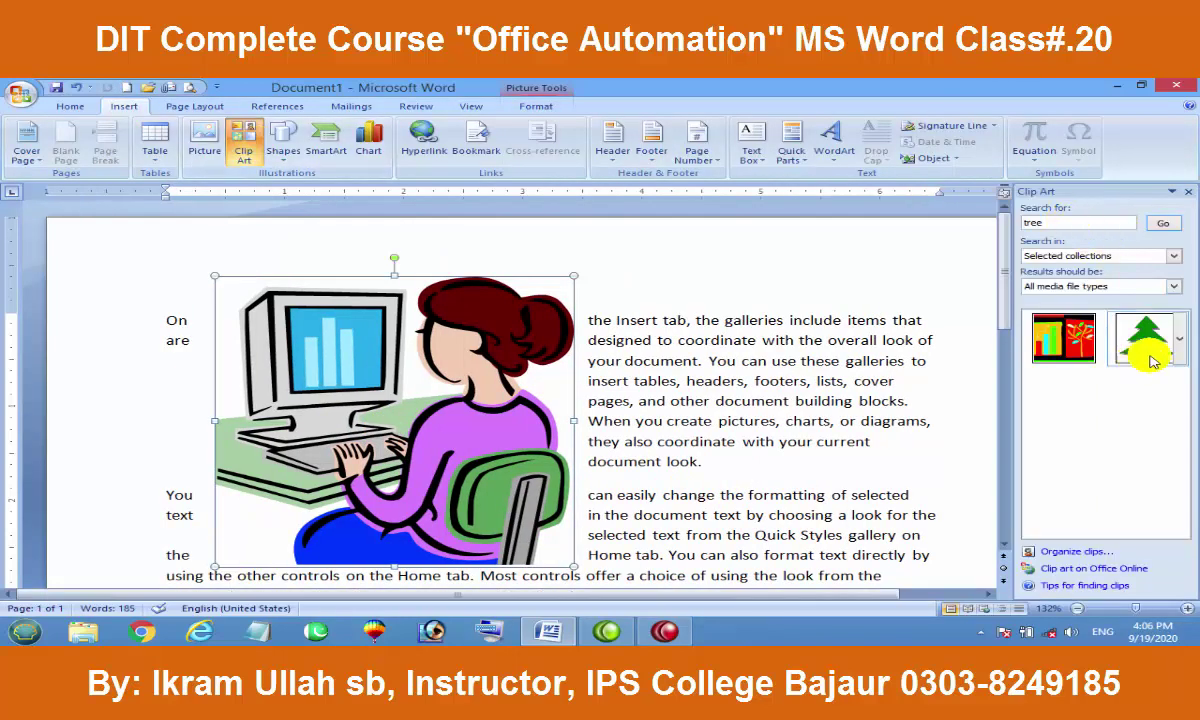
Step: Insert the tree-and-chart clip art, wrap it Square, and shrink it to 0.77 inches
left_click(1063, 337)
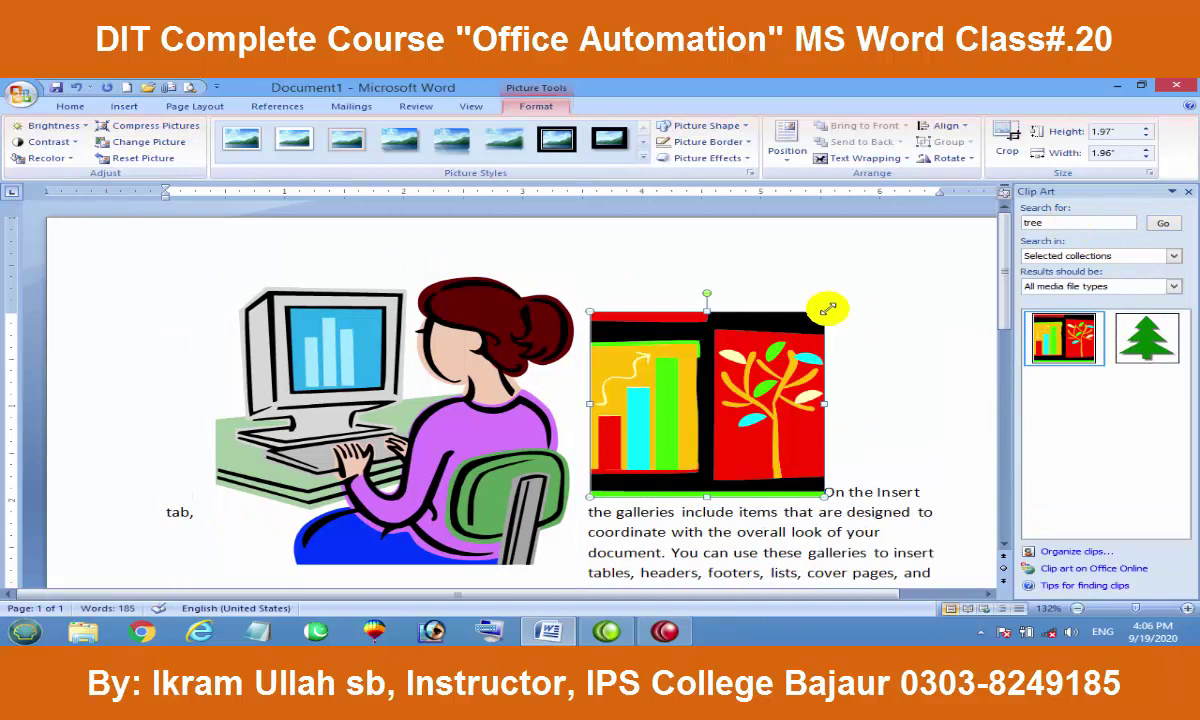
left_click(860, 158)
left_click(868, 199)
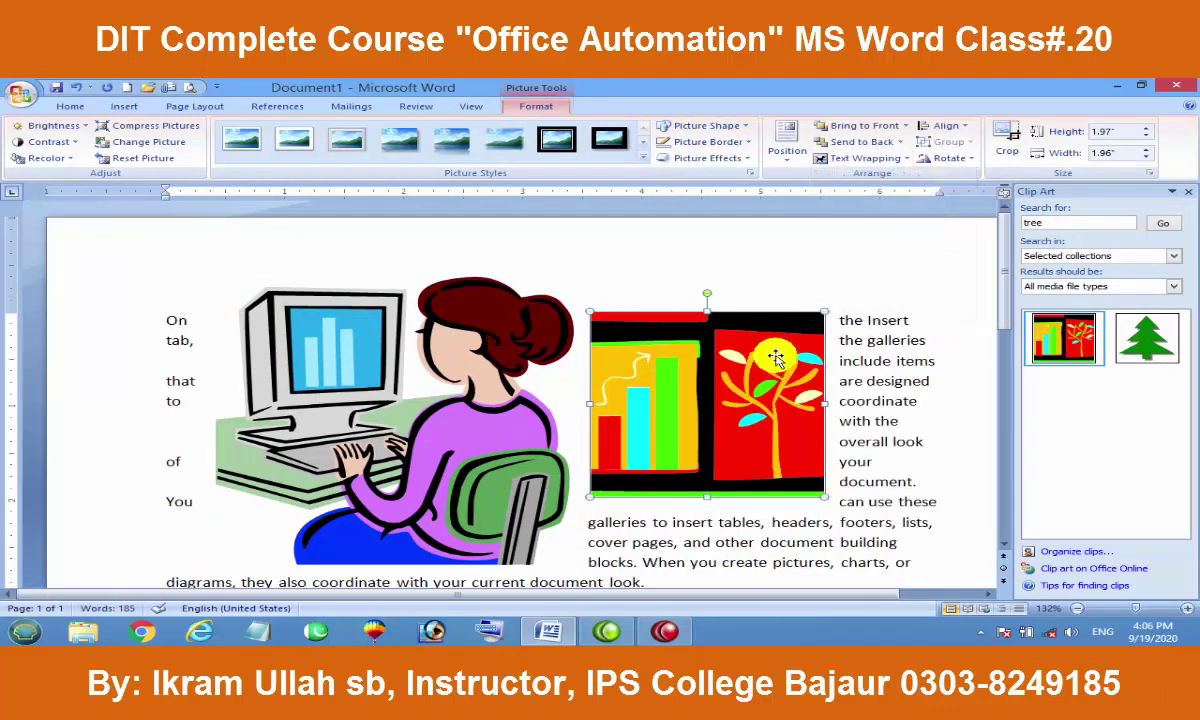
left_click_drag(825, 309, 712, 402)
mouse_move(695, 467)
left_mouse_down()
mouse_move(360, 362)
mouse_move(405, 395)
mouse_move(350, 374)
mouse_move(689, 427)
left_mouse_up()
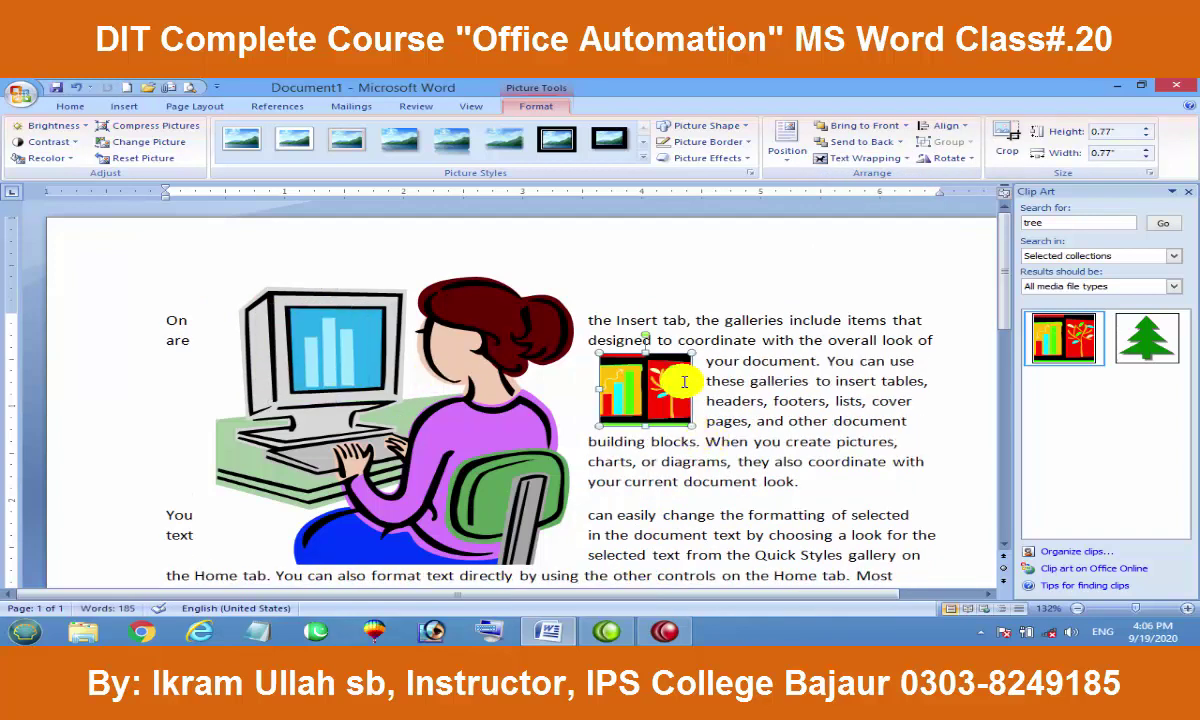
Step: Move the small tree-and-chart clip onto the large picture's monitor
left_click(742, 437)
left_click(637, 405)
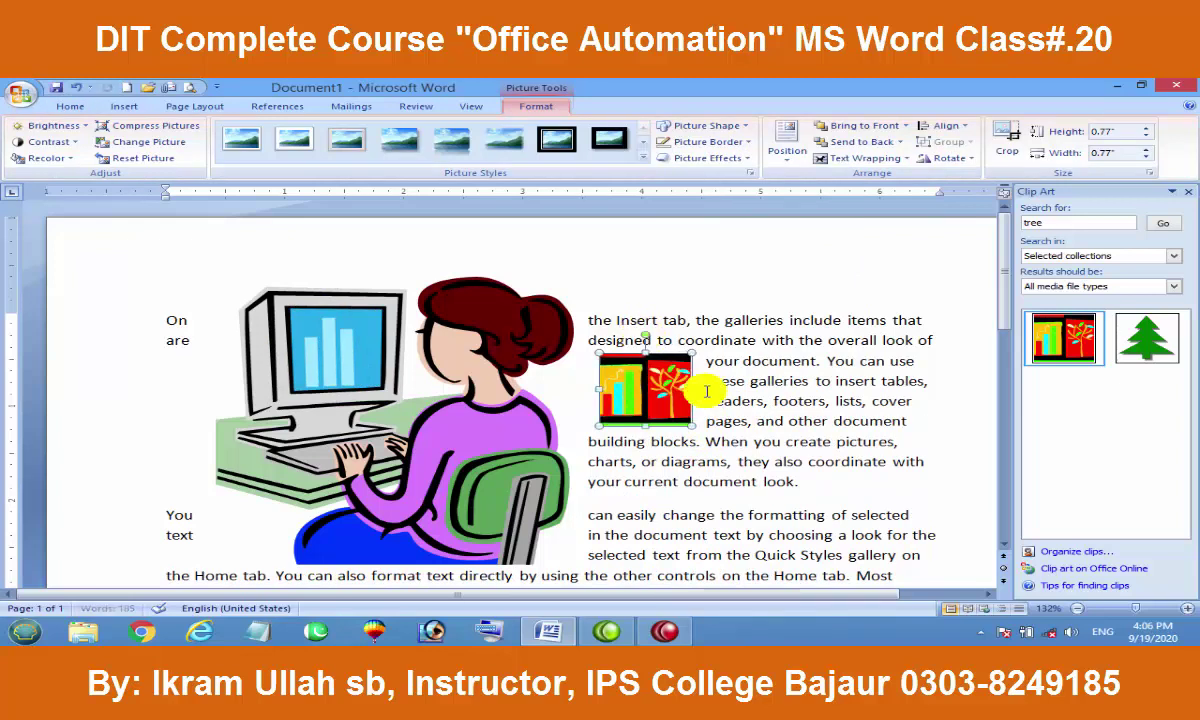
mouse_move(645, 398)
left_mouse_down()
mouse_move(342, 366)
mouse_move(304, 330)
left_mouse_up()
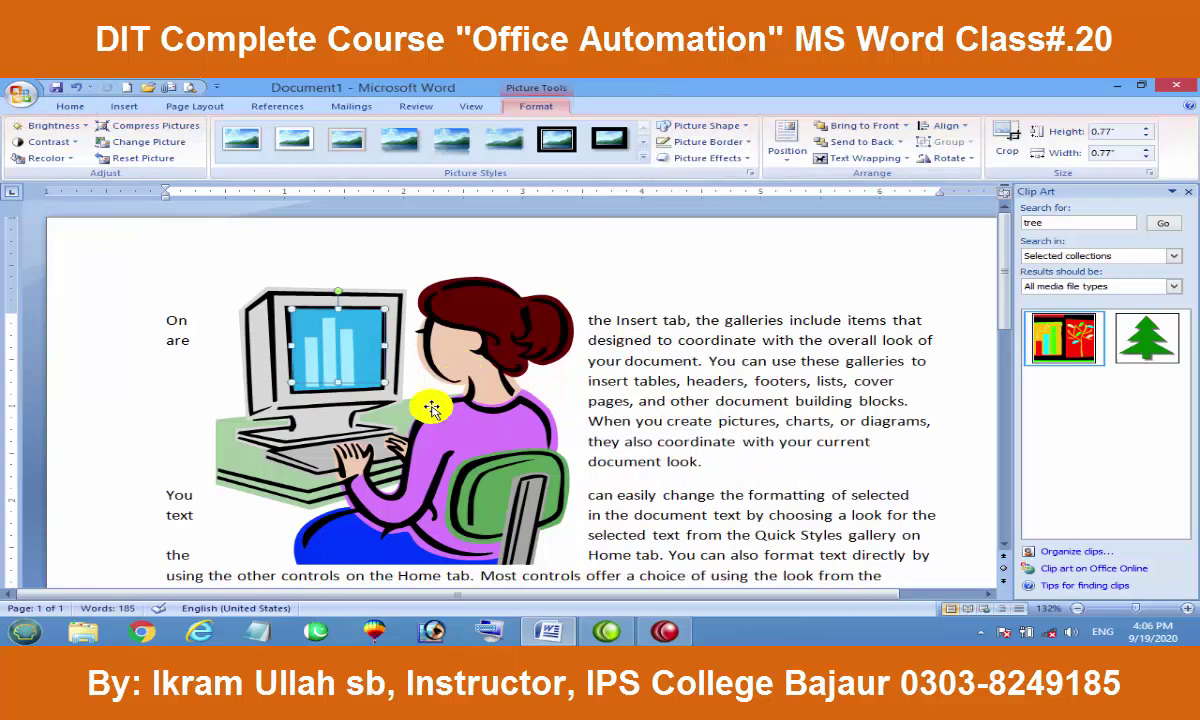
Step: Rearrange the large picture and the small clip art, trying to bring the small one forward
left_click_drag(423, 448, 595, 445)
left_click(317, 340)
mouse_move(317, 340)
left_mouse_down()
mouse_move(355, 472)
mouse_move(471, 351)
left_mouse_up()
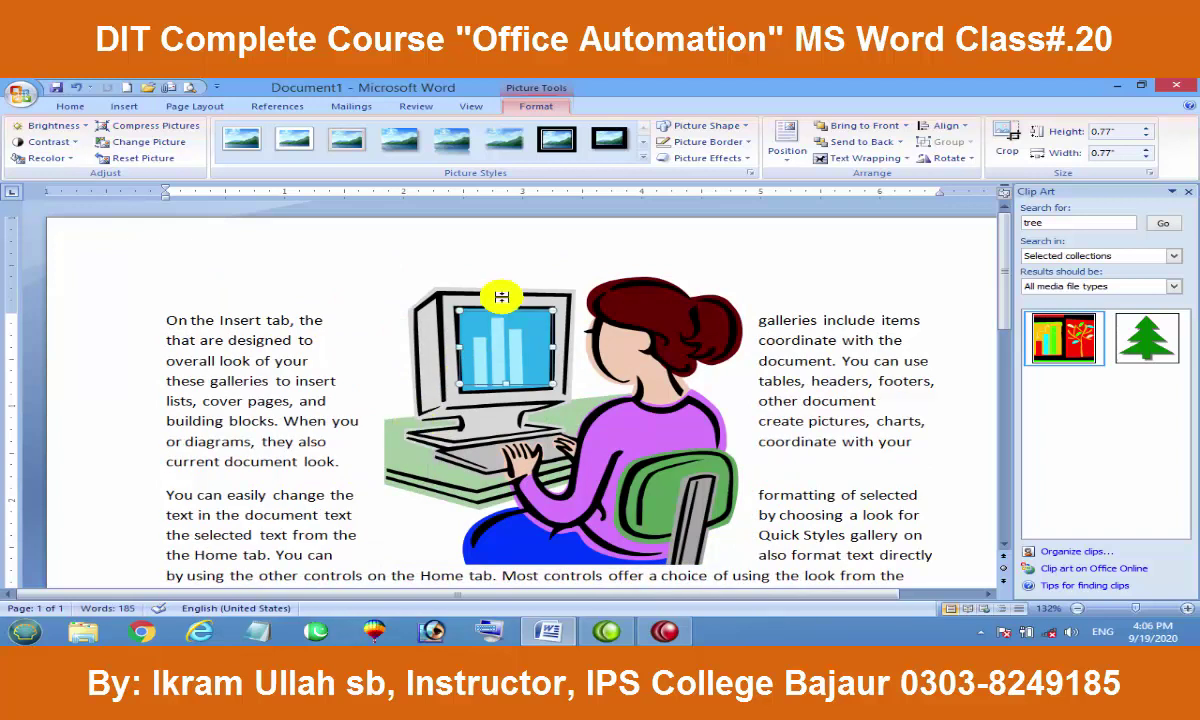
left_click(850, 126)
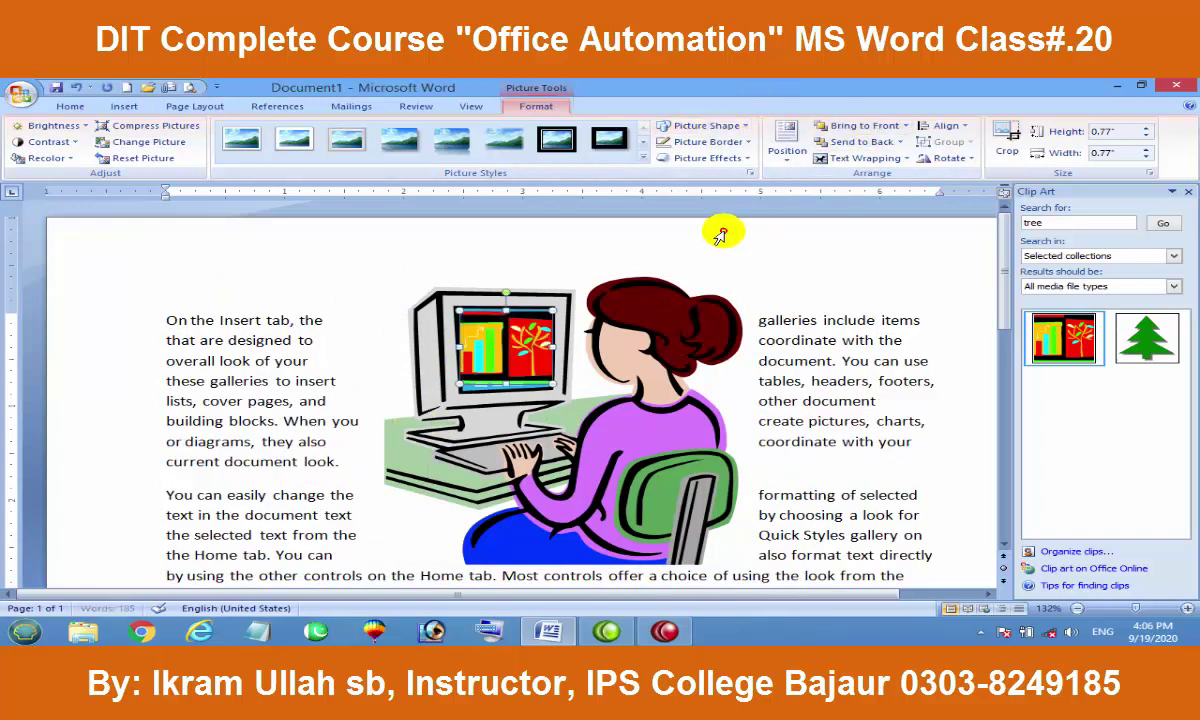
left_click(717, 301)
mouse_move(487, 318)
left_mouse_down()
mouse_move(200, 335)
mouse_move(465, 330)
mouse_move(560, 345)
left_mouse_up()
left_click(536, 106)
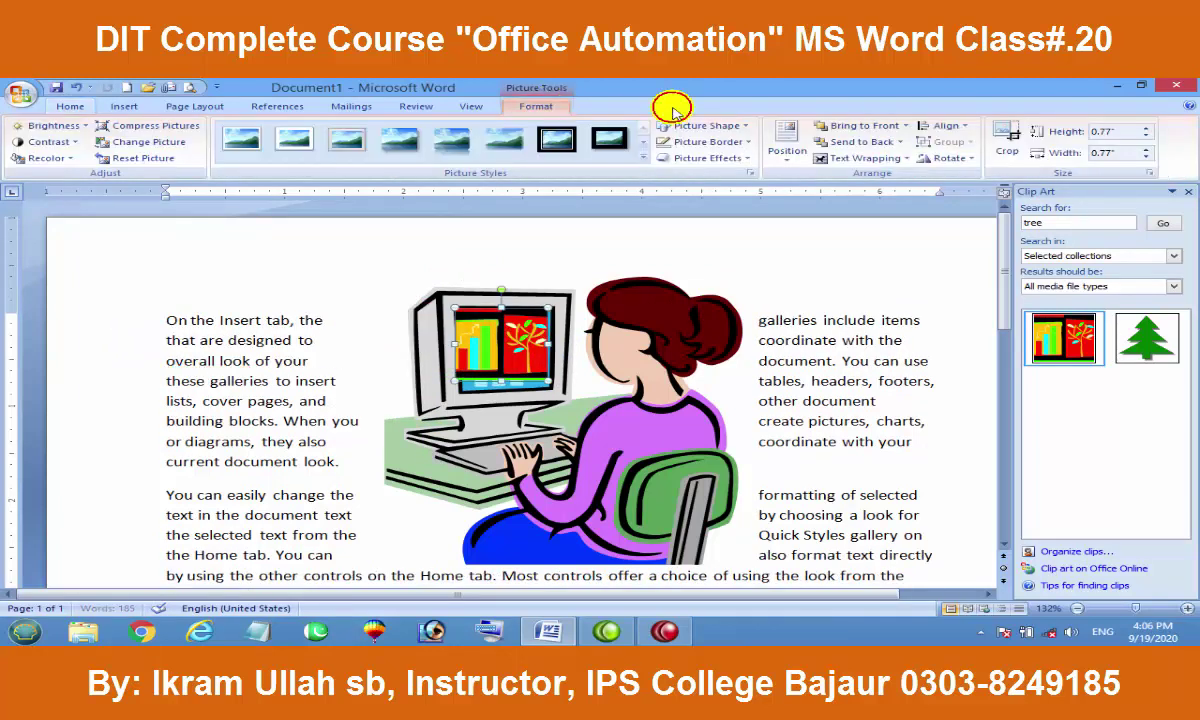
left_click(855, 141)
left_click(620, 205)
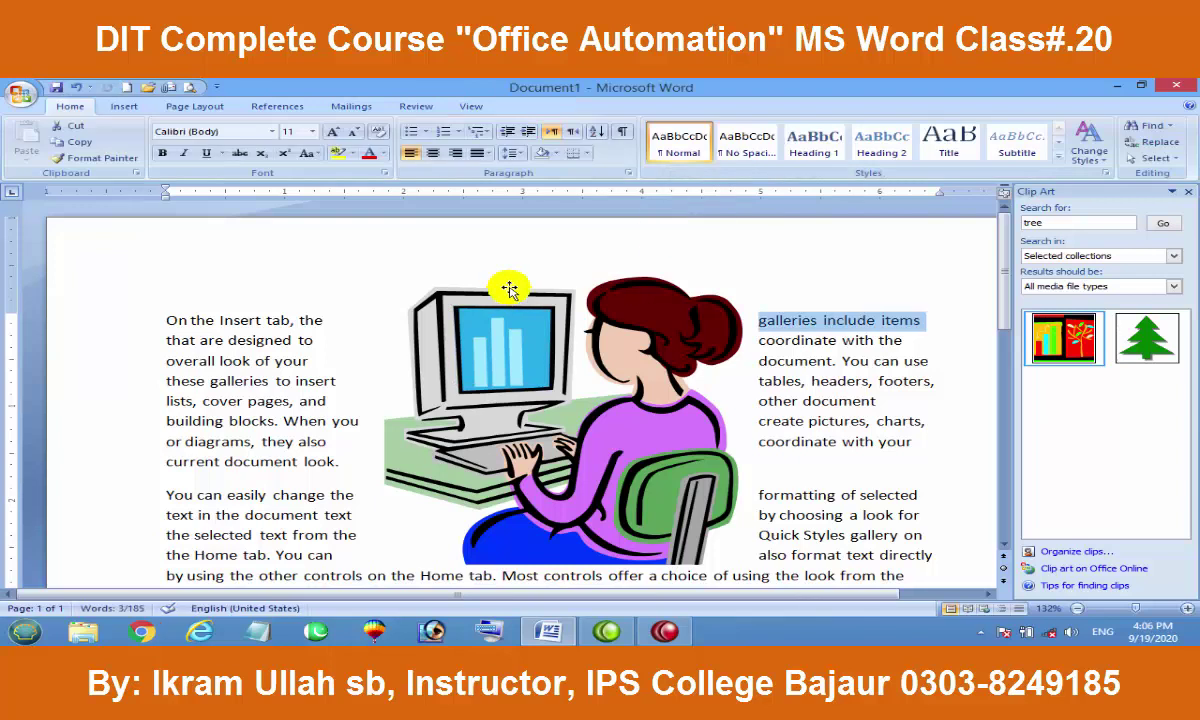
left_click(500, 240)
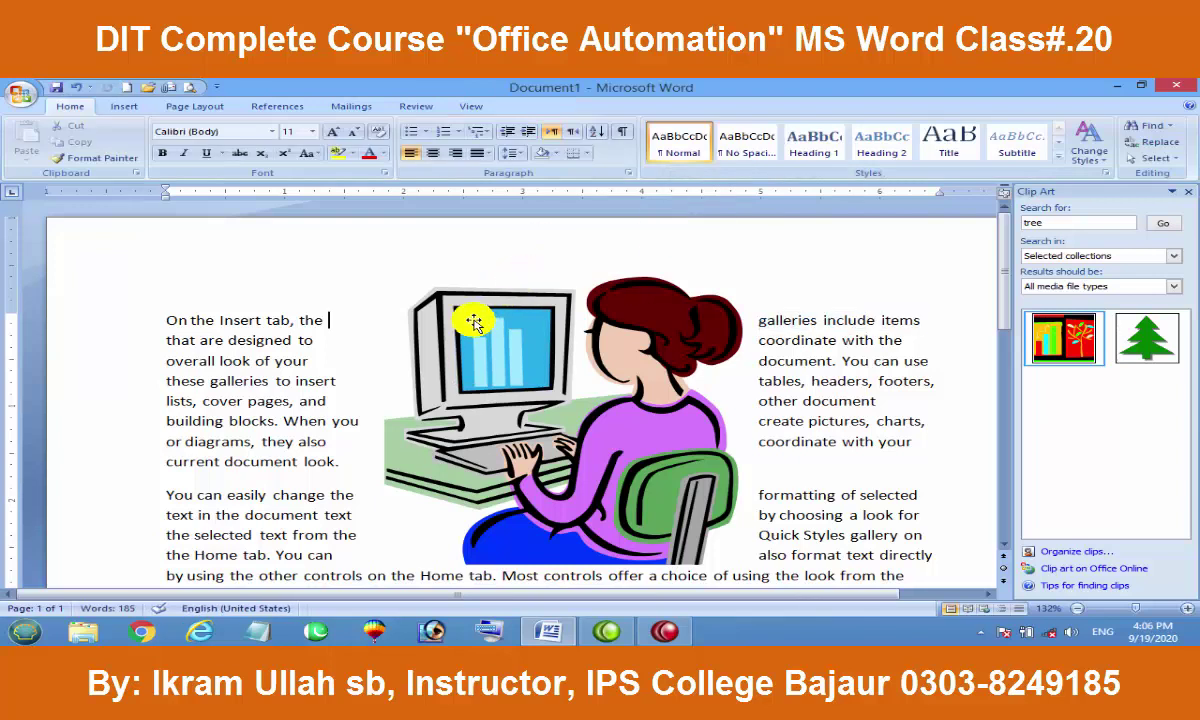
Step: Send the woman-at-computer clip art to back so the colourful clip shows on its monitor
left_click(632, 340)
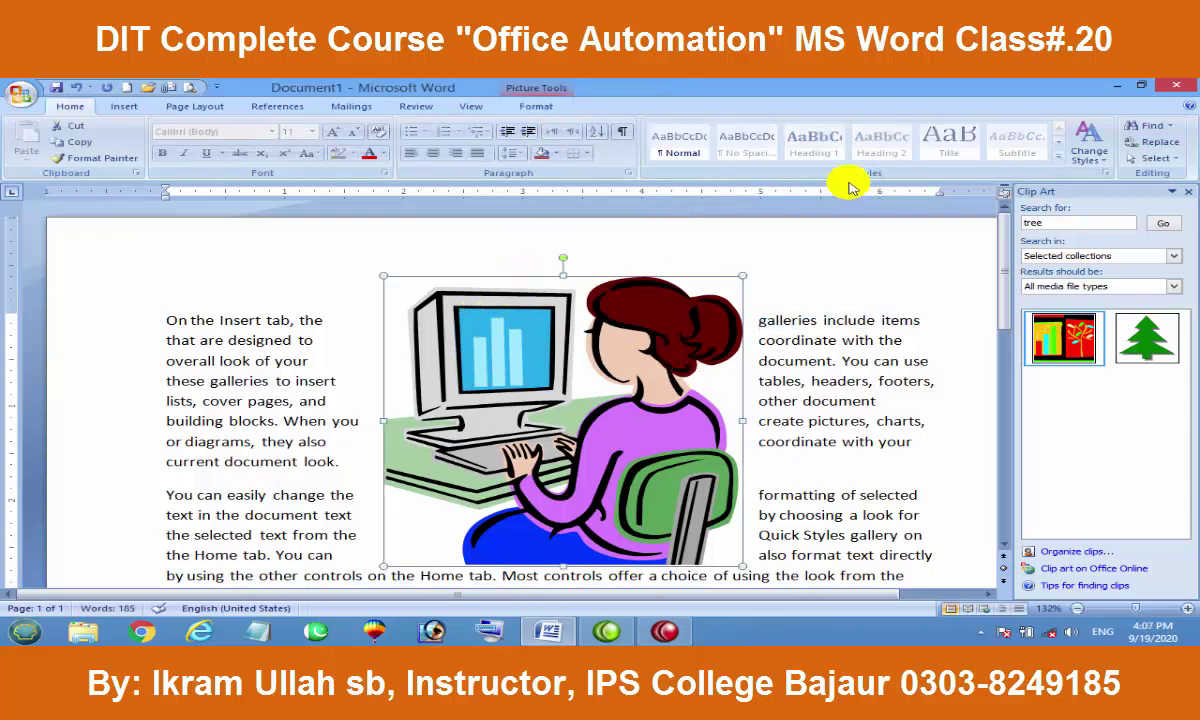
left_click(540, 106)
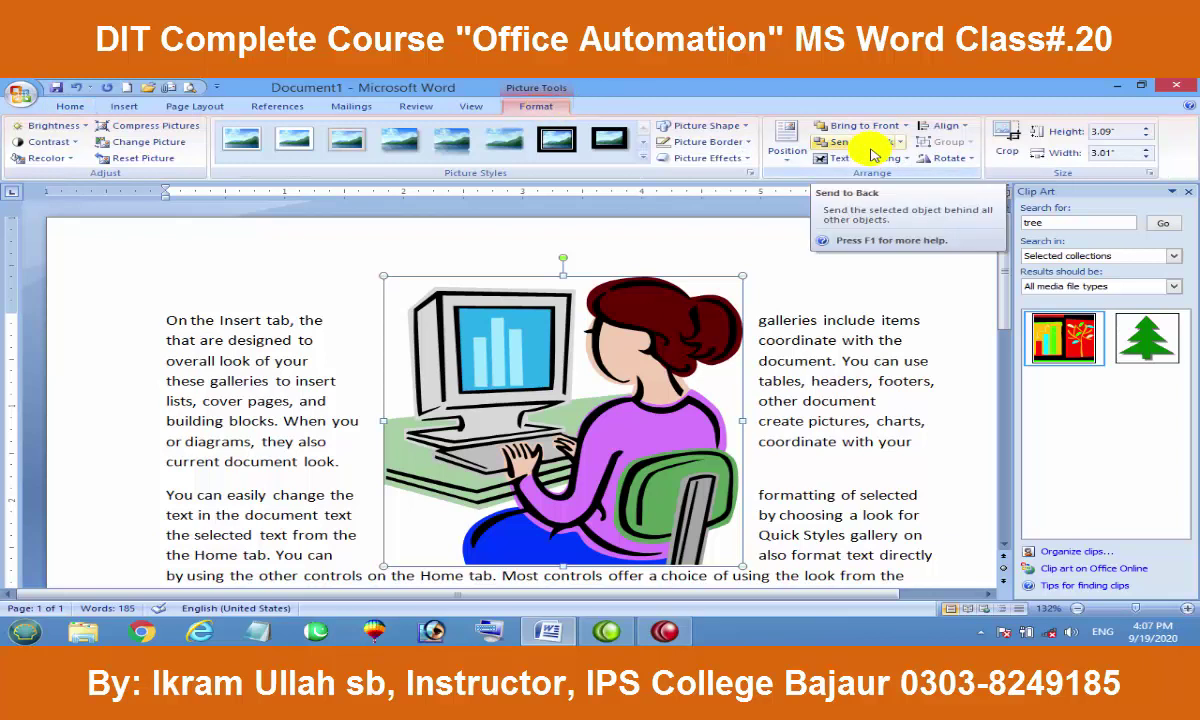
left_click(872, 150)
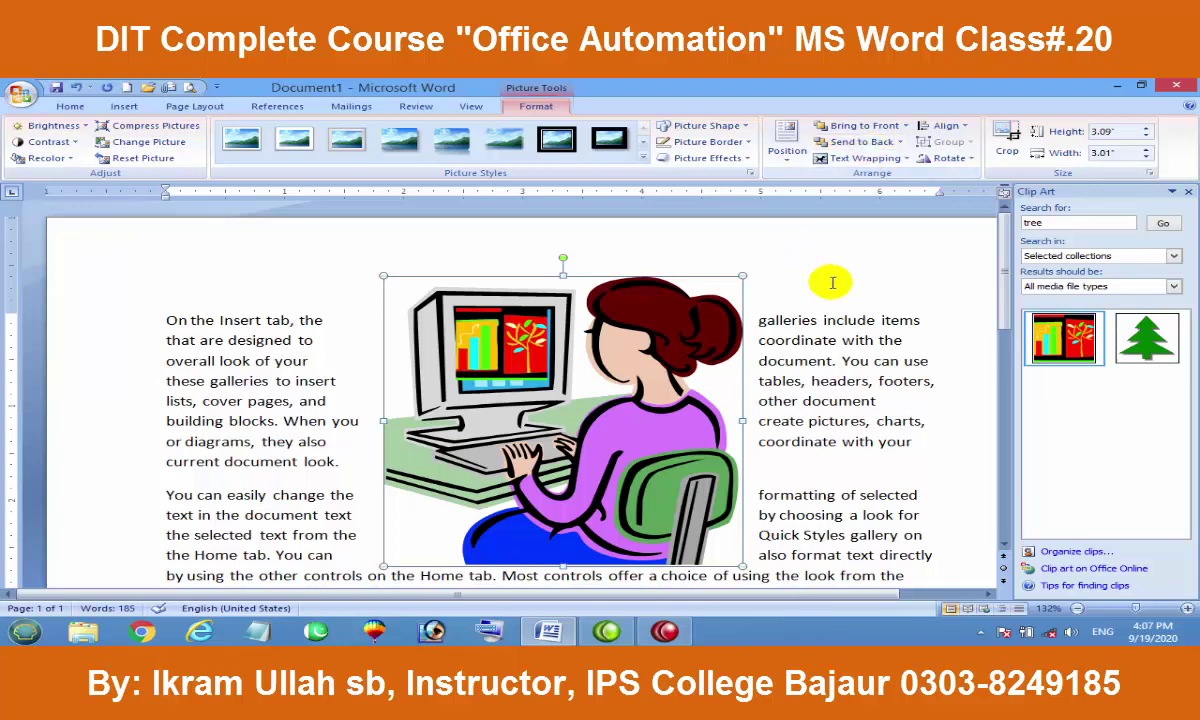
left_click(770, 295)
left_click(632, 310)
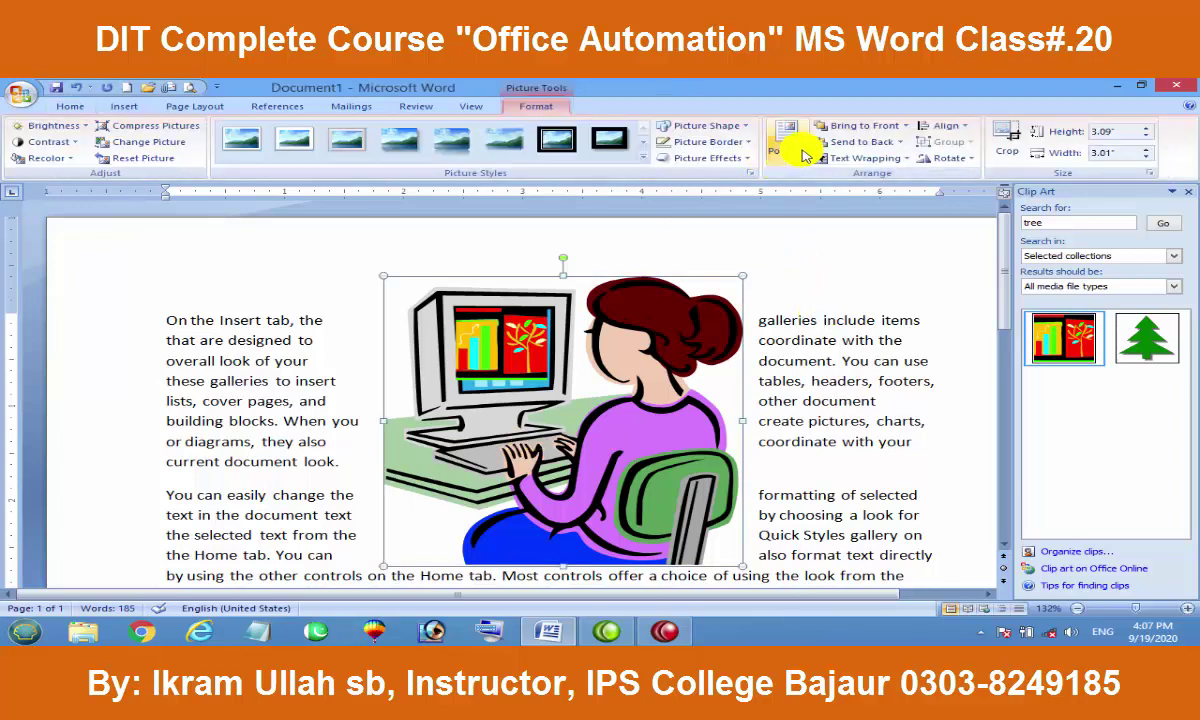
left_click(489, 348)
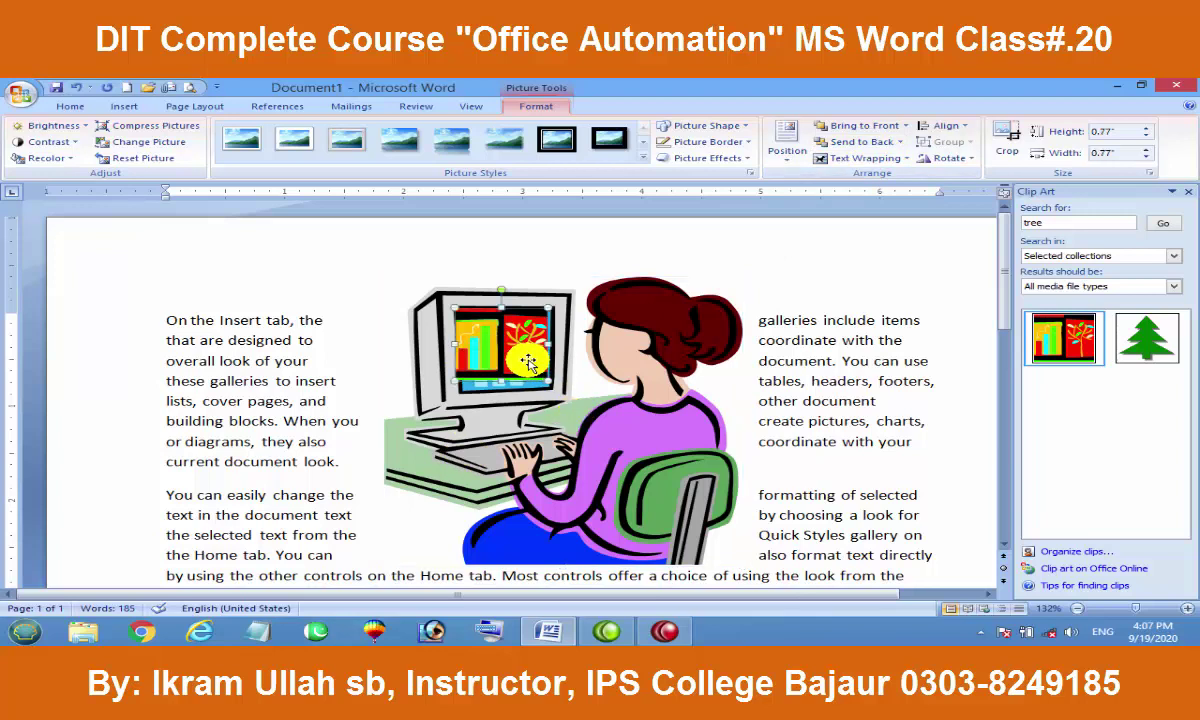
Step: Delete the small colourful image and shrink the woman clip art to 1.47 by 1.43 inches
key("Delete")
left_click(691, 303)
left_click_drag(744, 273, 476, 368)
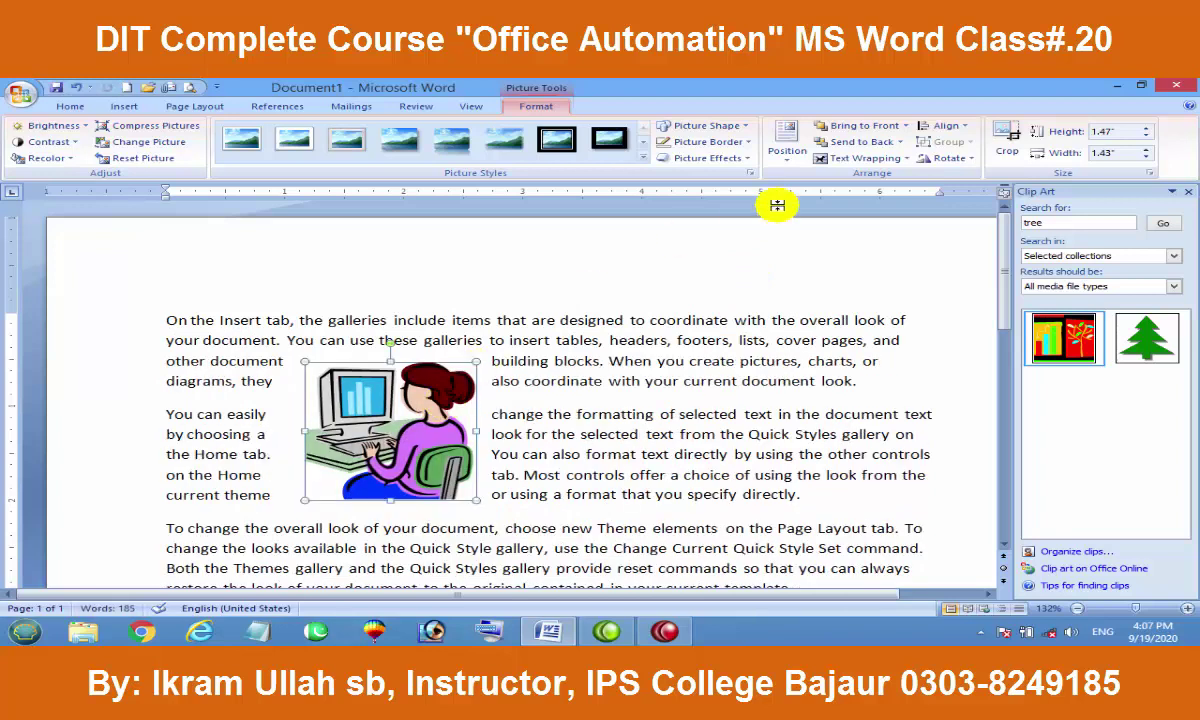
Step: Try Tight and Behind Text wrapping, then settle on Top and Bottom and move it left
left_click(860, 158)
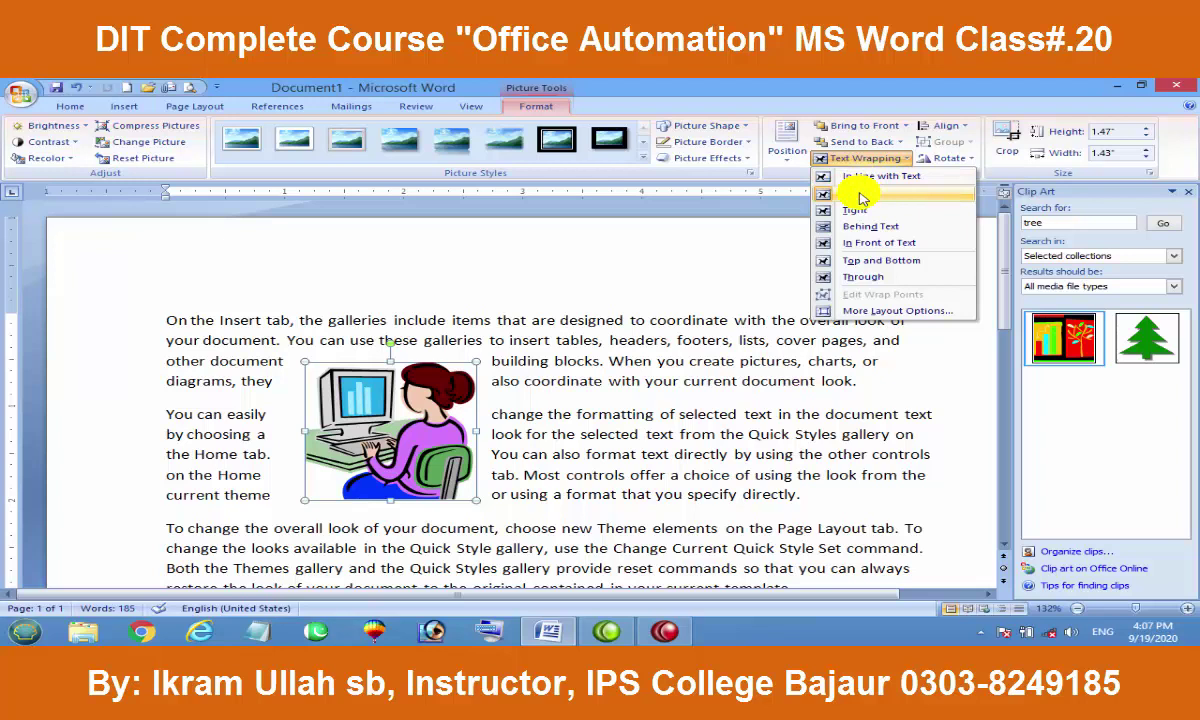
left_click(884, 212)
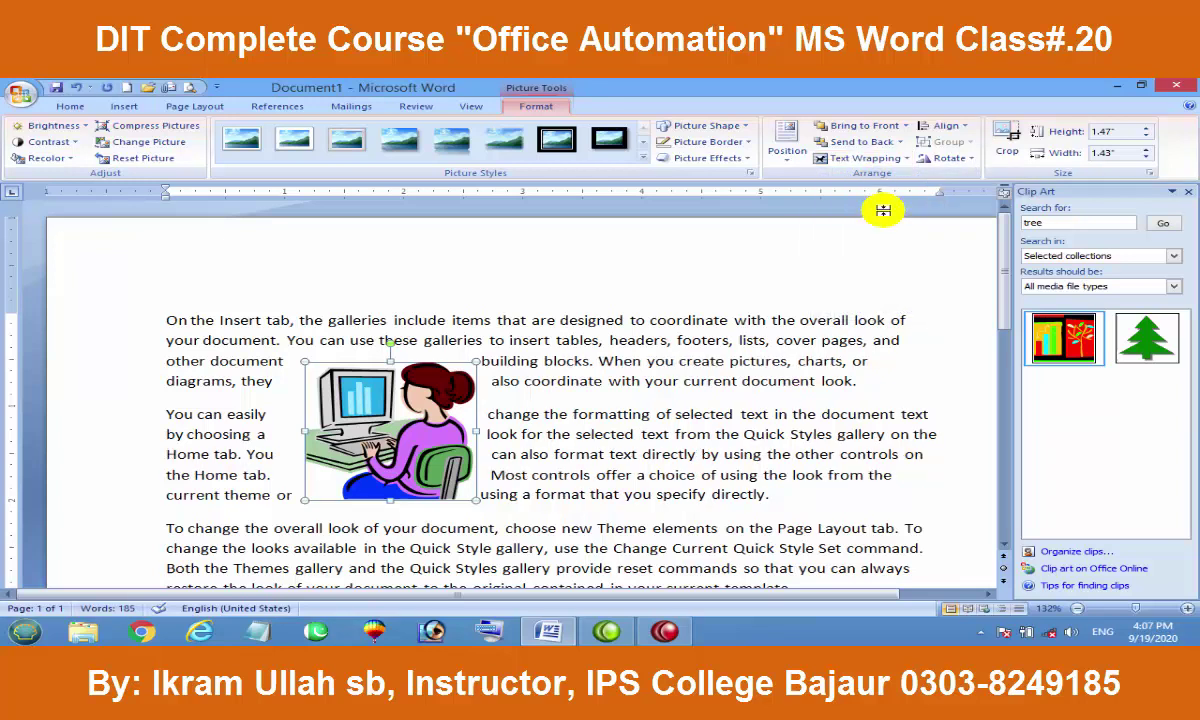
left_click(869, 160)
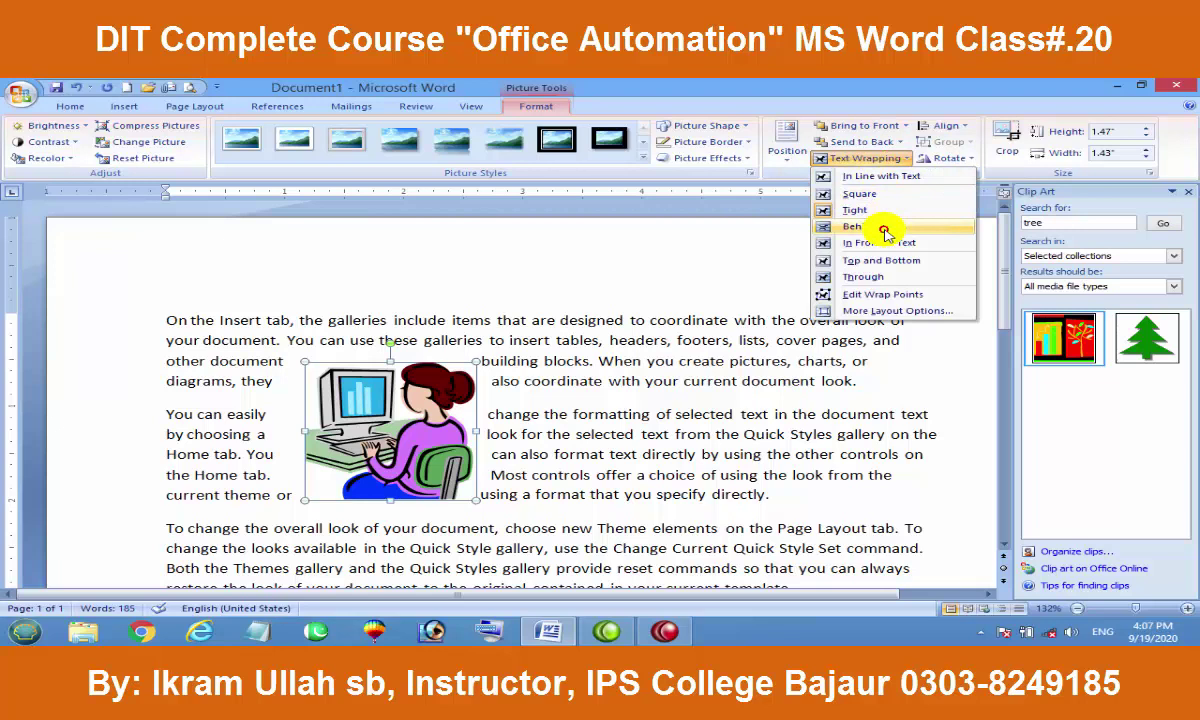
left_click(884, 228)
left_click(869, 166)
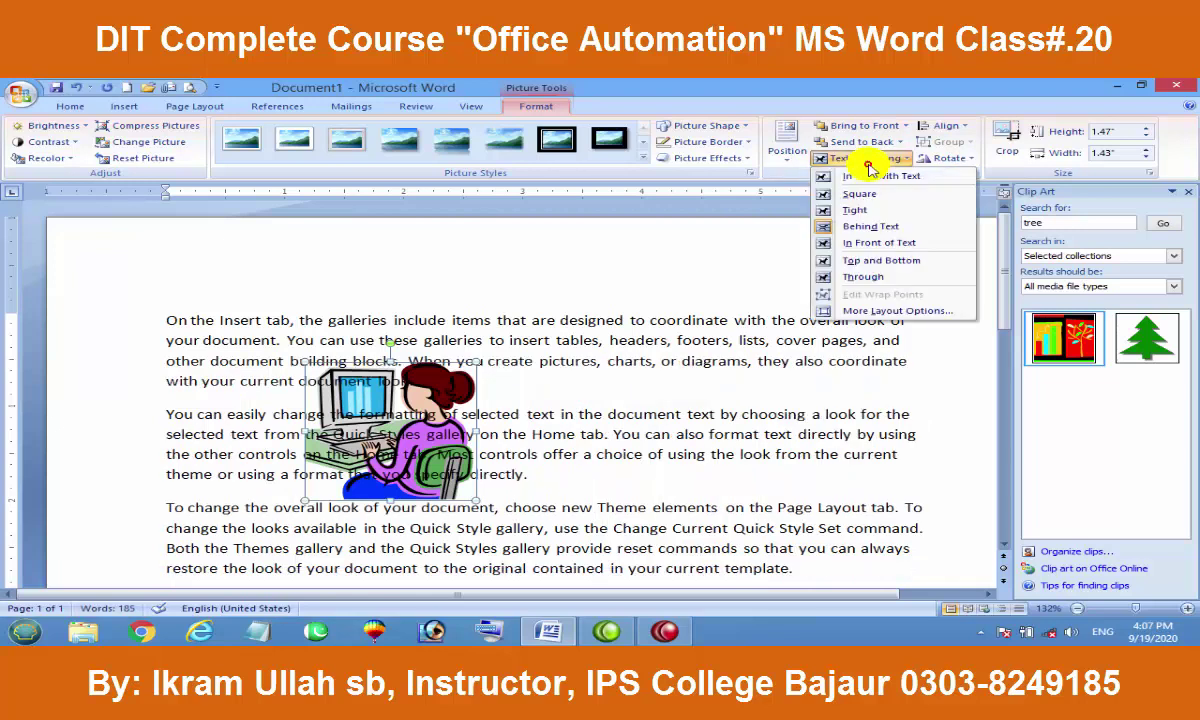
left_click(870, 243)
left_click_drag(318, 445, 465, 408)
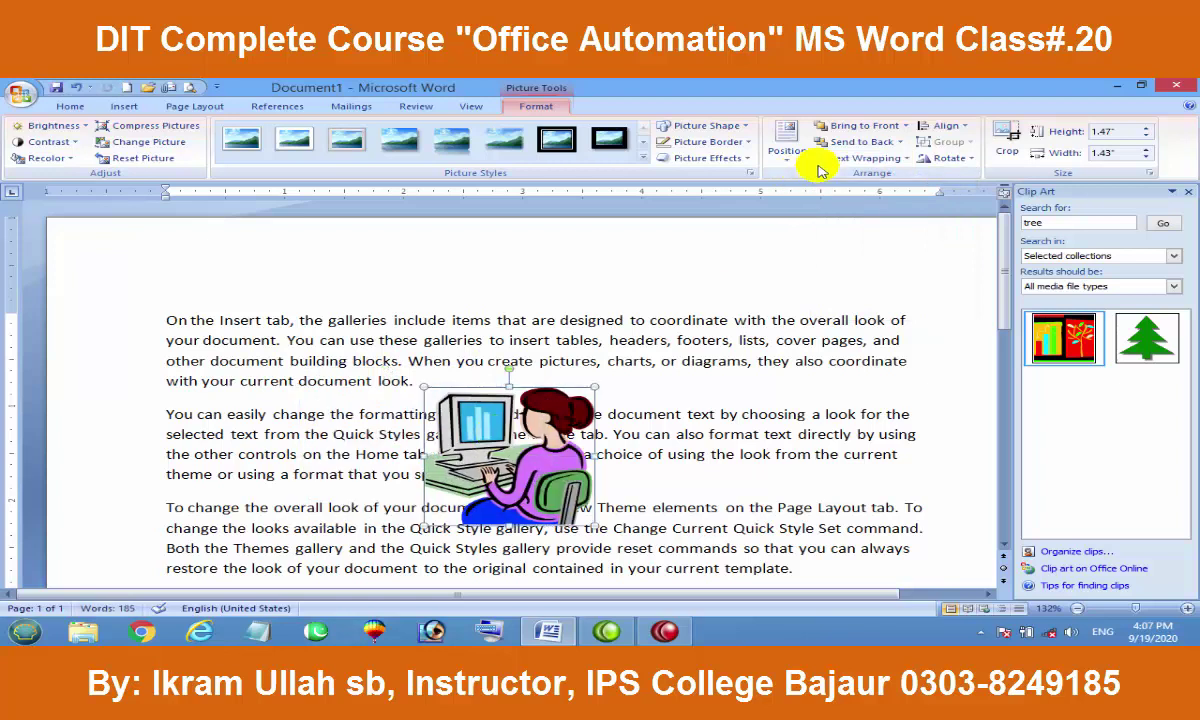
left_click(862, 158)
left_click(866, 262)
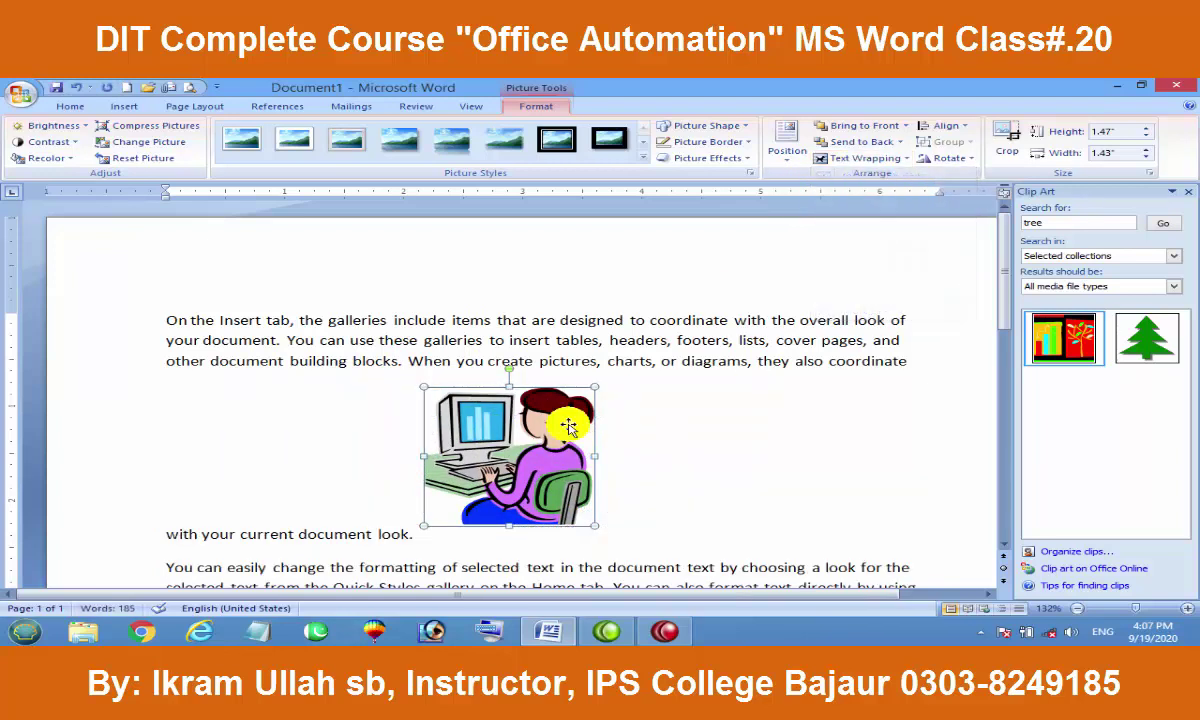
left_click_drag(495, 407, 405, 413)
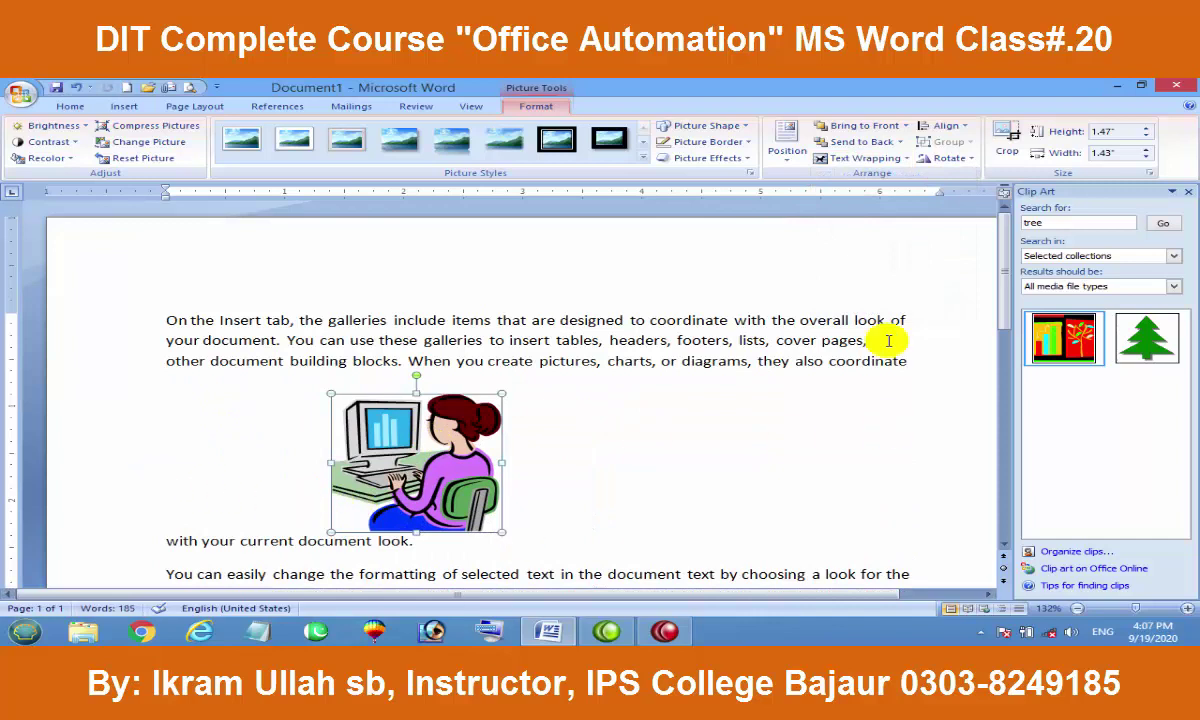
Step: Try Through and another text wrapping style on the woman clip art
left_click(866, 160)
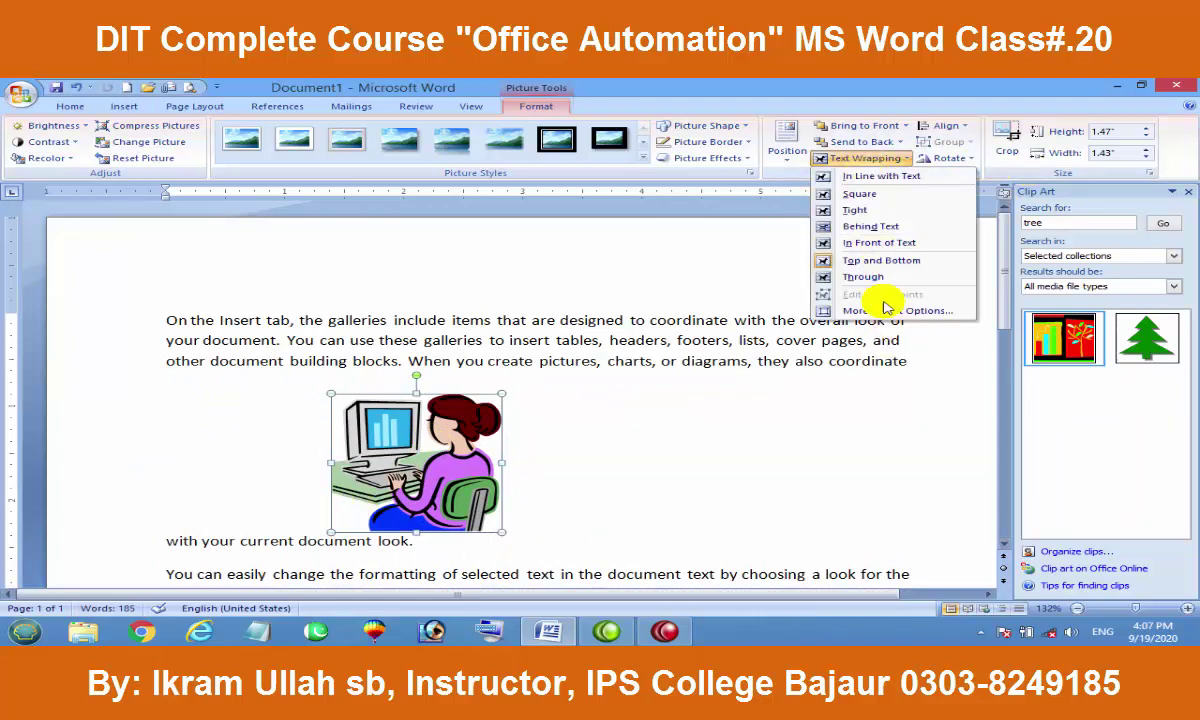
left_click(888, 278)
left_click(866, 158)
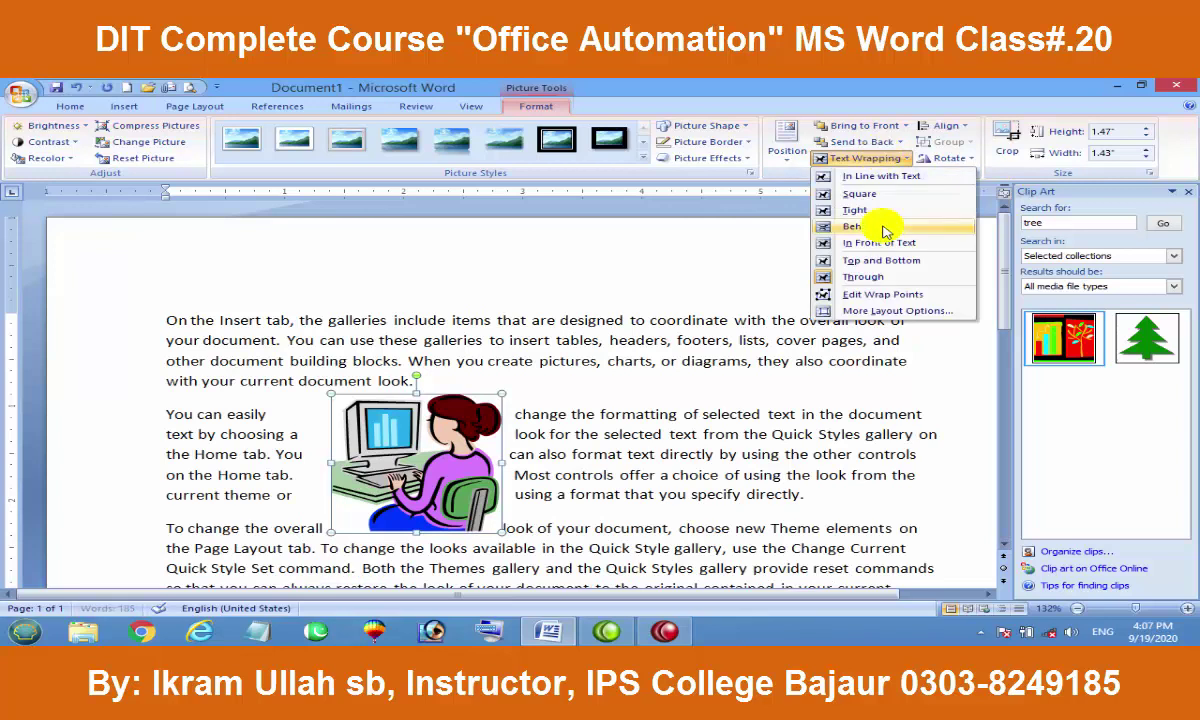
left_click(850, 293)
Step: Edit the clip art's wrap points, pulling one point out to the right
left_click(405, 390)
left_click(418, 398)
left_click(873, 162)
left_click(884, 289)
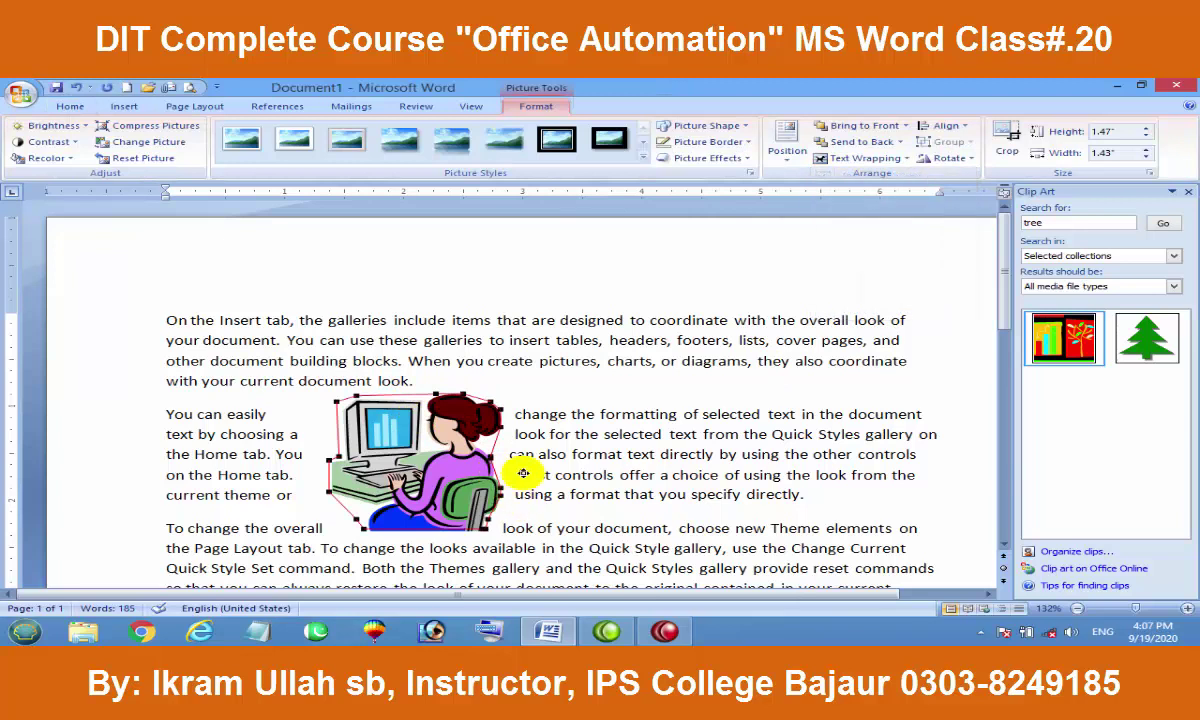
left_click_drag(523, 473, 558, 483)
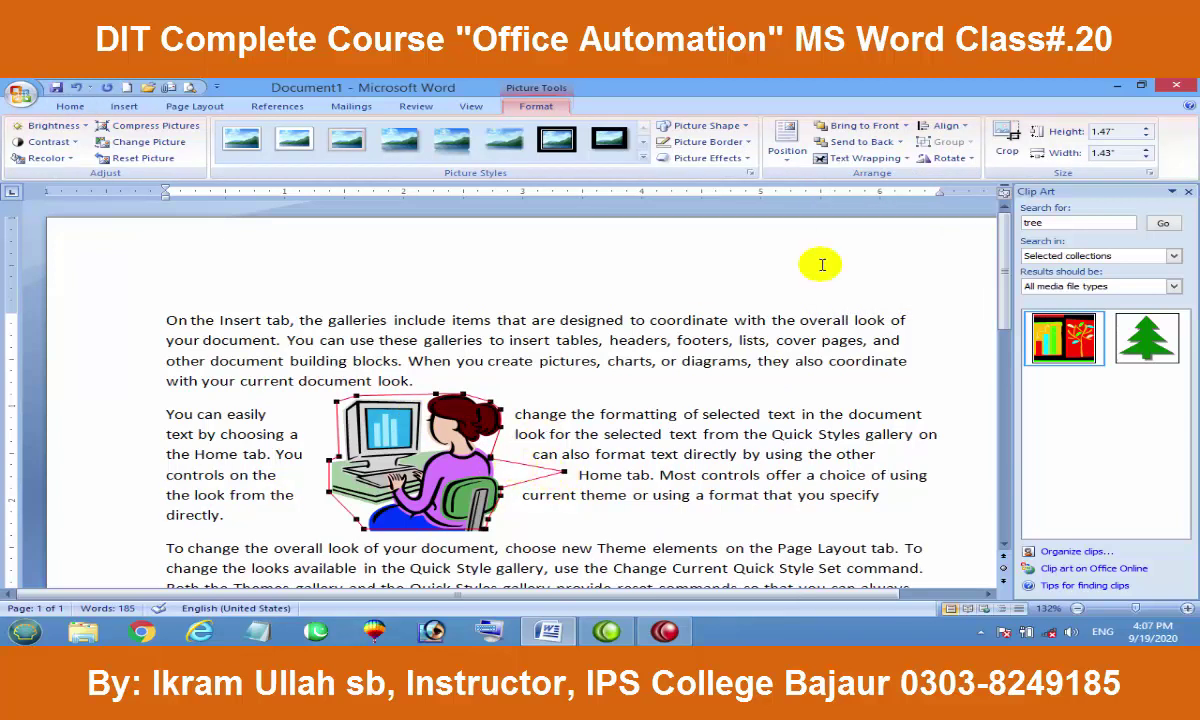
left_click(771, 372)
Step: Look at the rotation and crop options without applying them, then delete the clip art
left_click(429, 476)
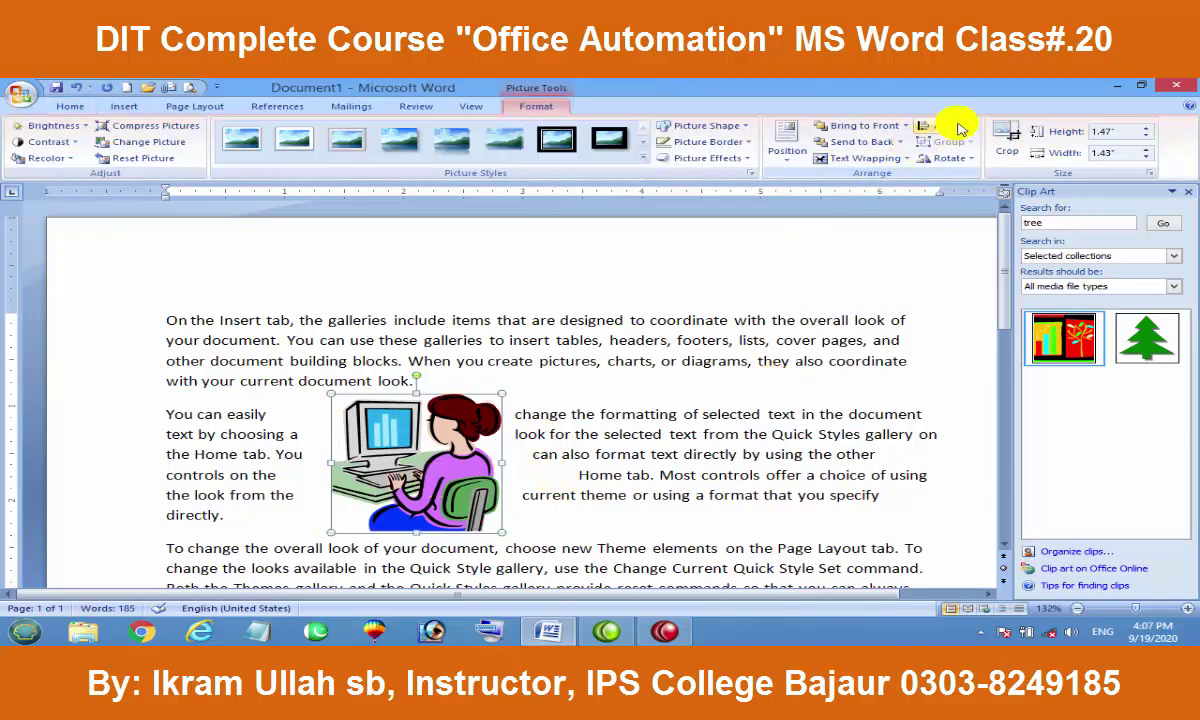
left_click(946, 157)
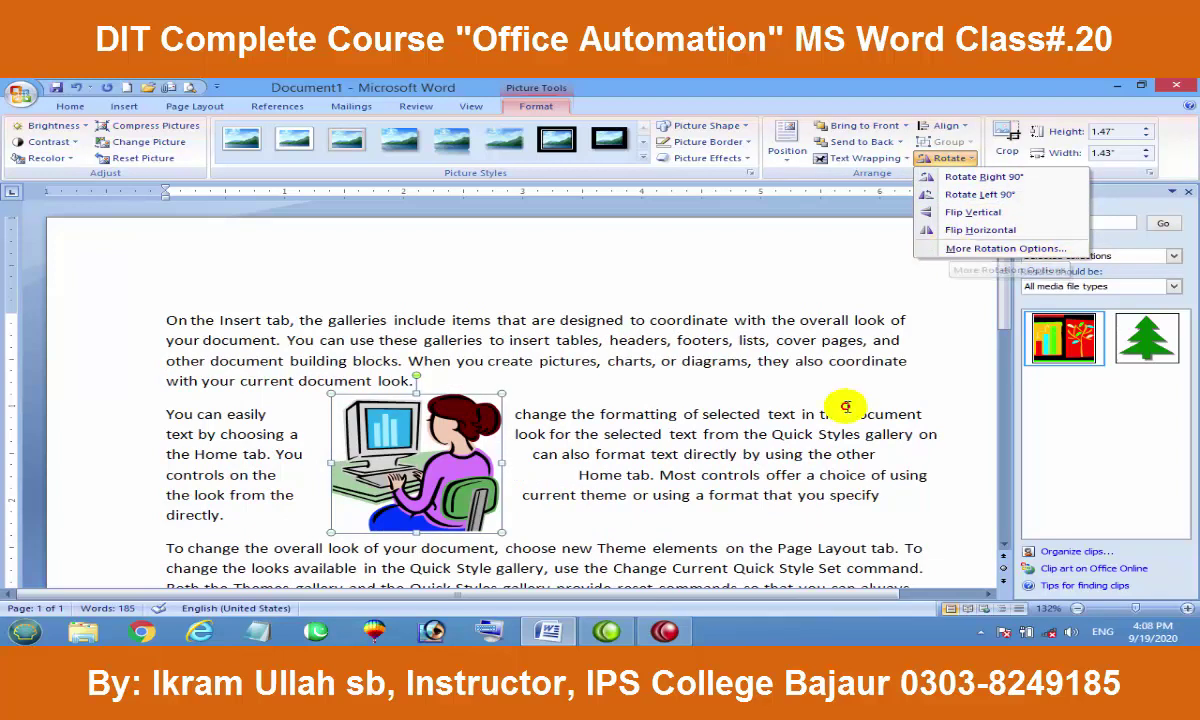
left_click(998, 120)
left_click(1008, 140)
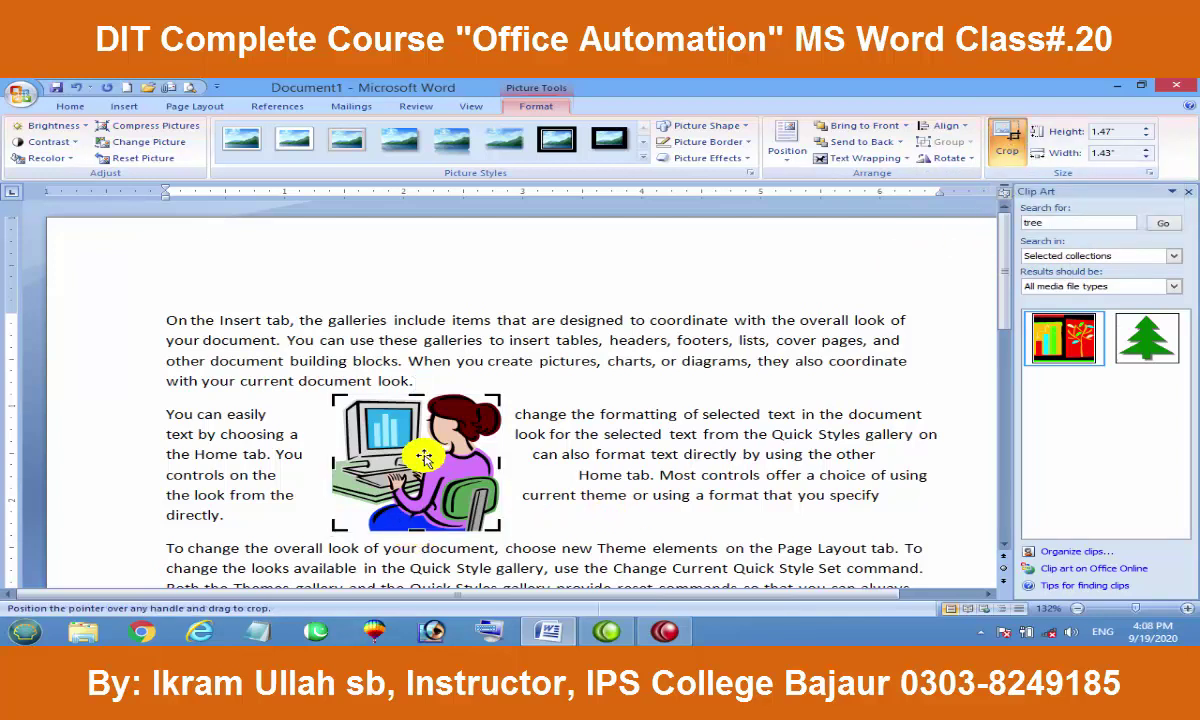
key("Delete")
left_click(143, 112)
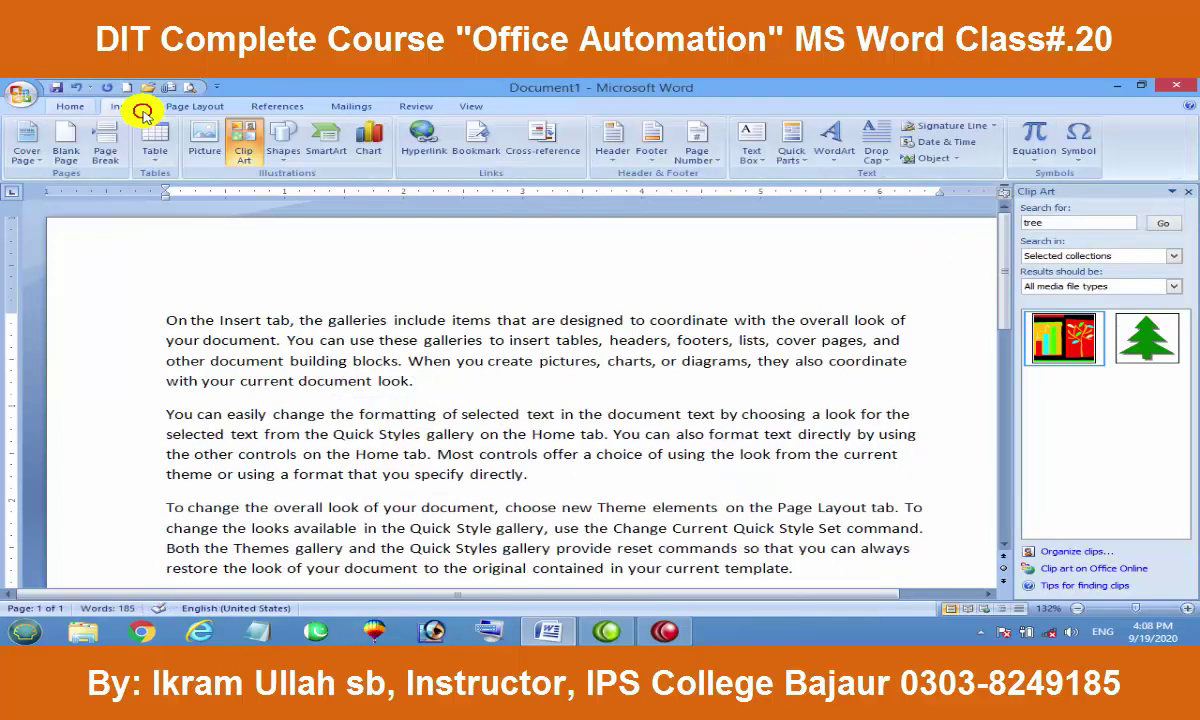
Step: Insert the portrait photo from a file and zoom the page view out
left_click(203, 140)
mouse_move(727, 209)
left_mouse_down()
mouse_move(722, 325)
mouse_move(719, 295)
left_mouse_up()
double_click(658, 245)
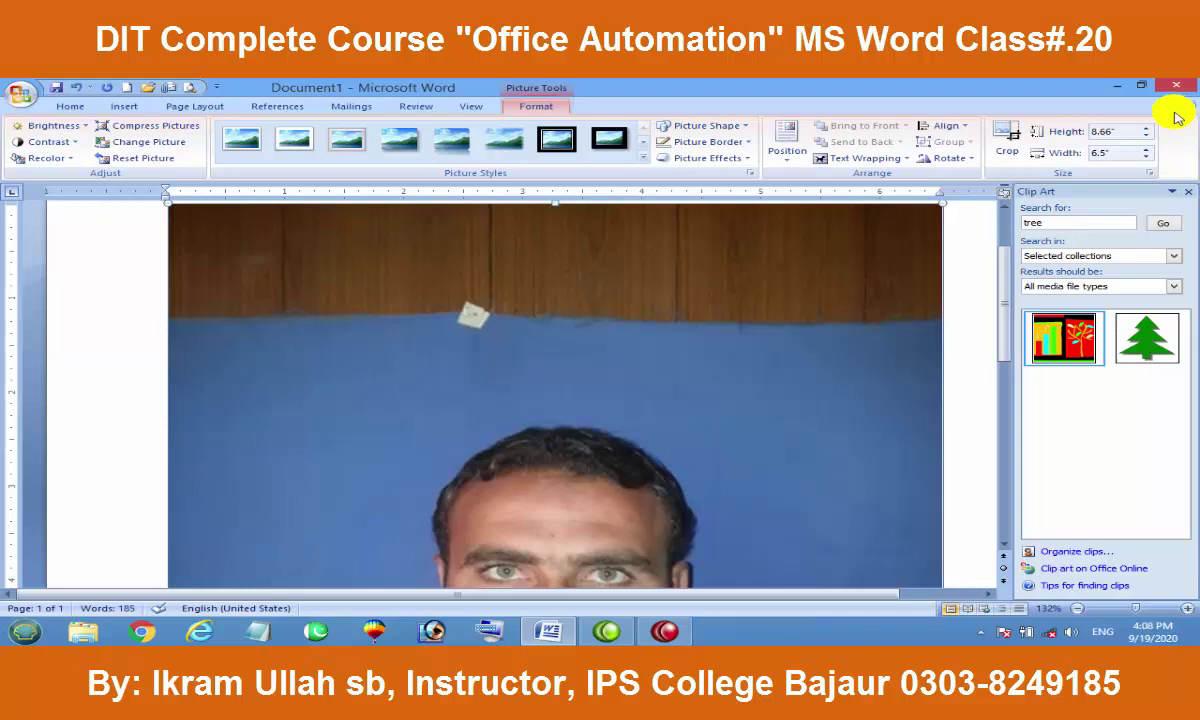
left_click(1187, 191)
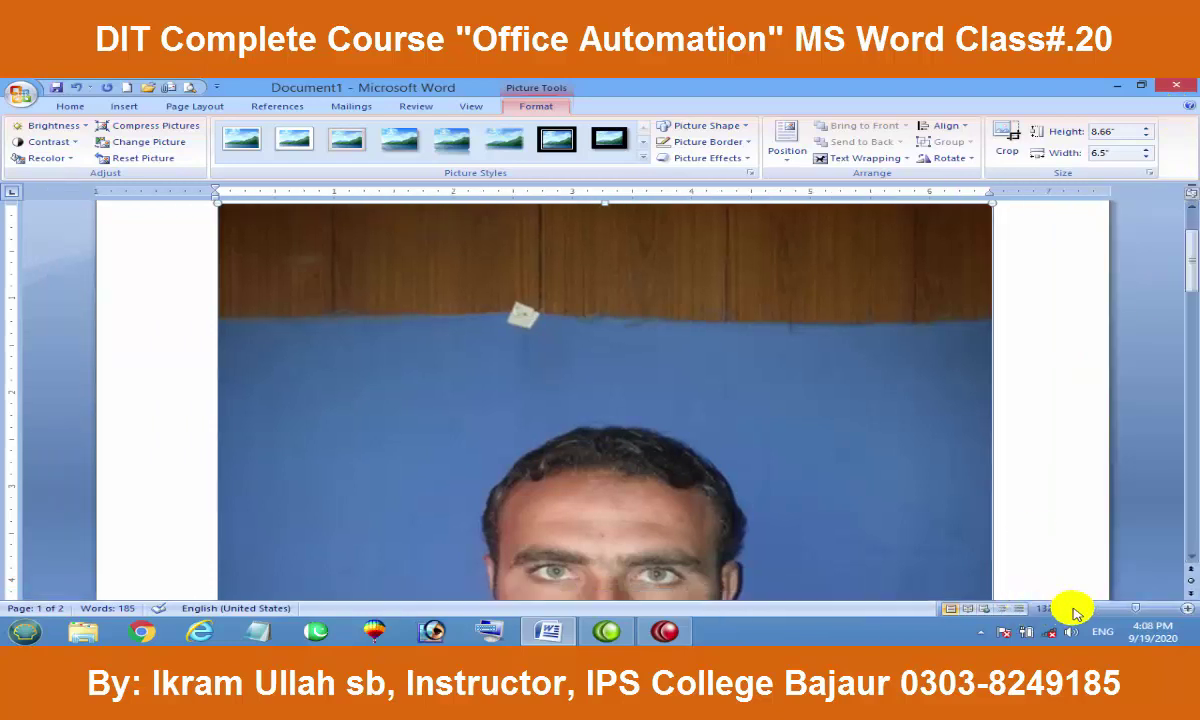
left_click(1077, 608)
left_click(1077, 608)
left_click(1077, 608)
left_click(1077, 608)
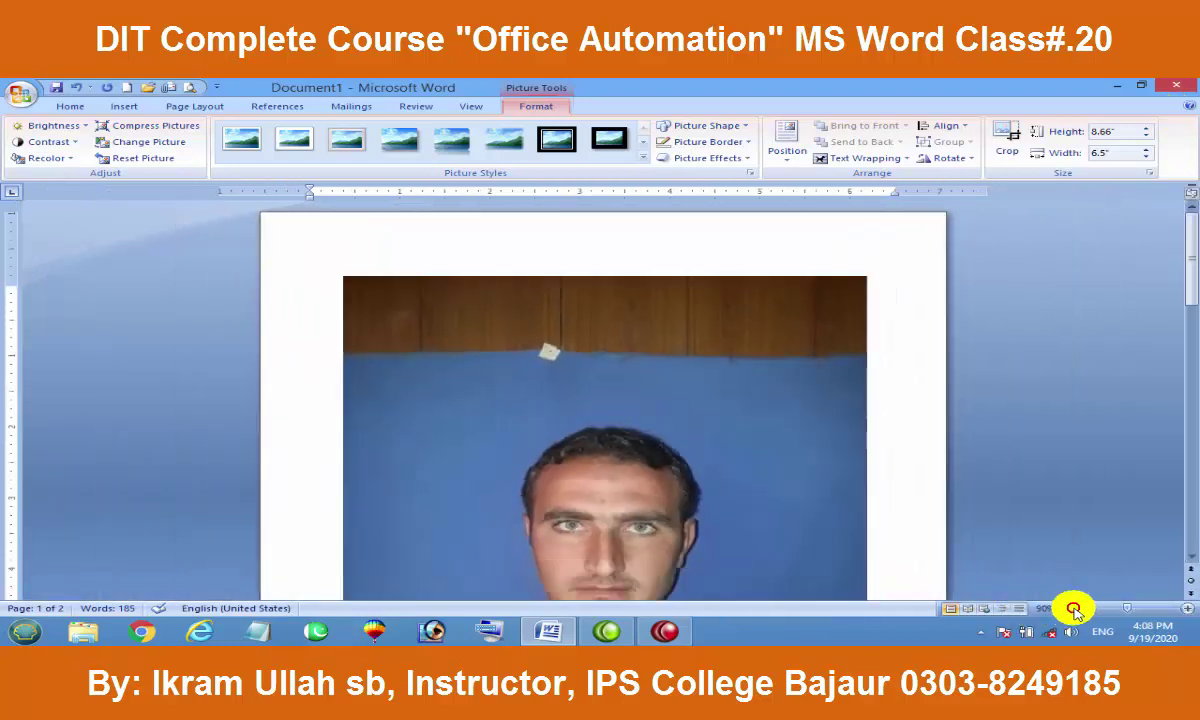
Step: Give the photo Square text wrapping, shrink it from the corner and move it up
left_click(855, 158)
left_click(884, 193)
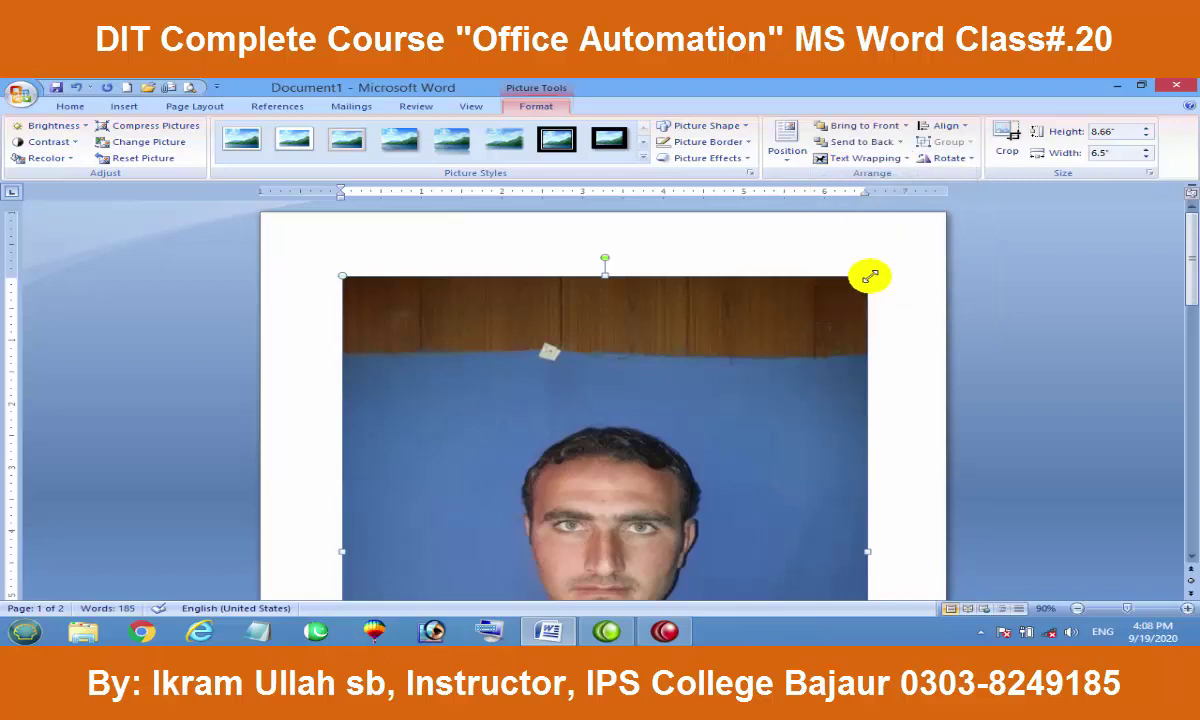
left_click_drag(867, 276, 655, 560)
mouse_move(568, 543)
left_mouse_down()
mouse_move(578, 393)
mouse_move(585, 405)
left_mouse_up()
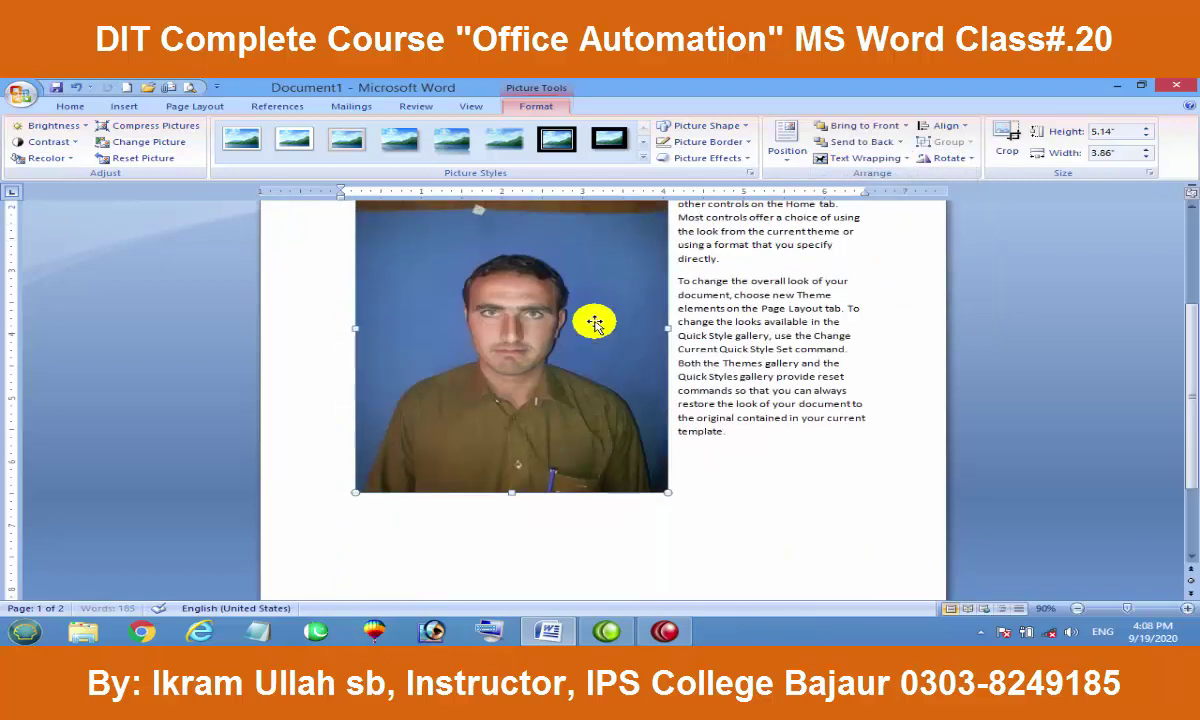
Step: Crop the photo's right, left and top edges down to about 3.22 by 2.53 inches
left_click(1006, 138)
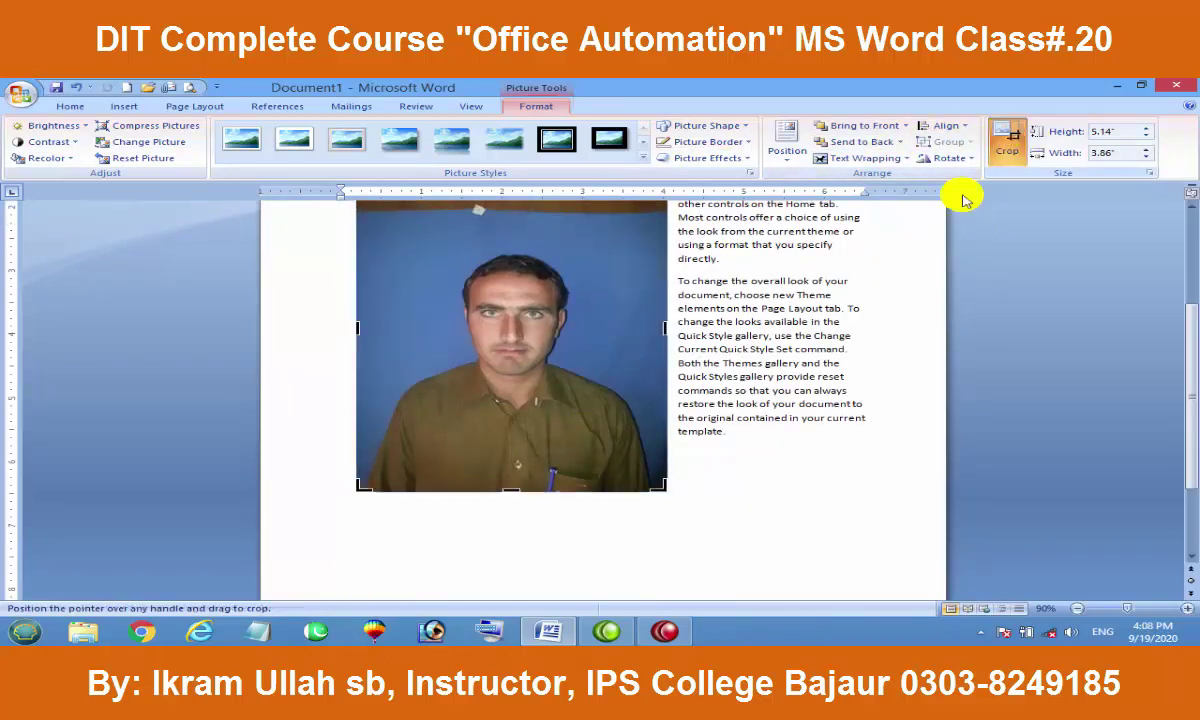
left_click_drag(668, 327, 614, 328)
left_click_drag(355, 329, 410, 328)
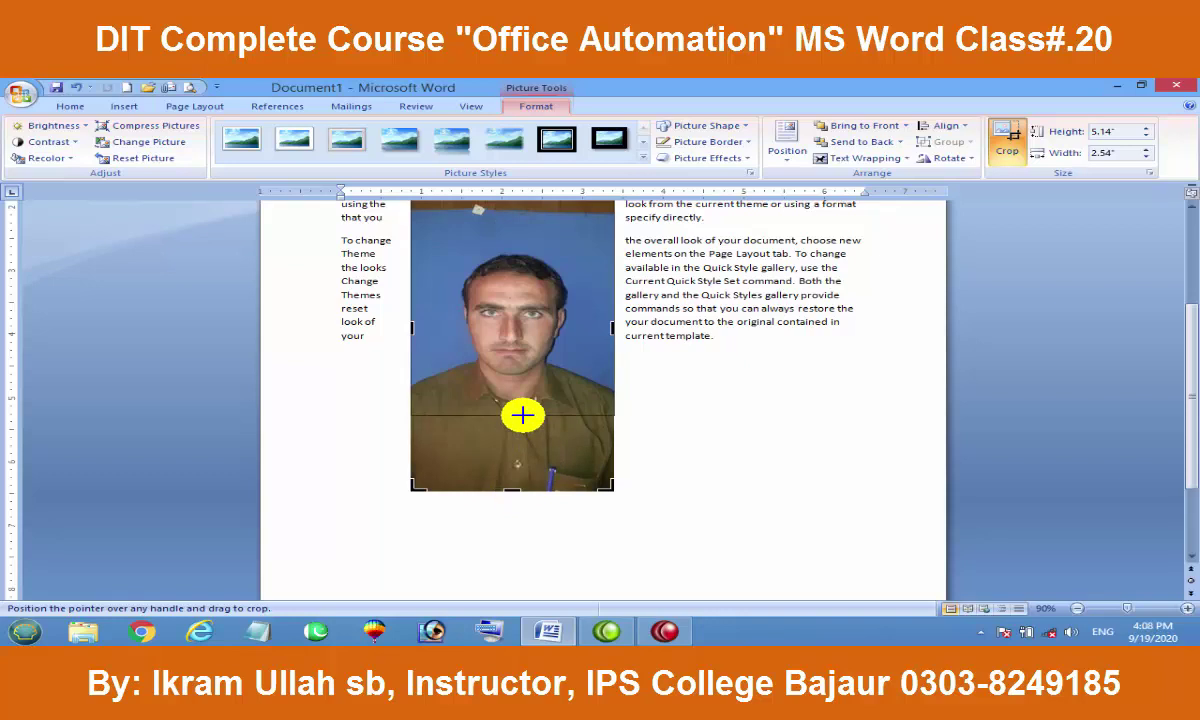
left_click_drag(517, 489, 521, 412)
scroll(565, 300, "up", 2)
left_click_drag(512, 259, 512, 305)
left_click(1006, 140)
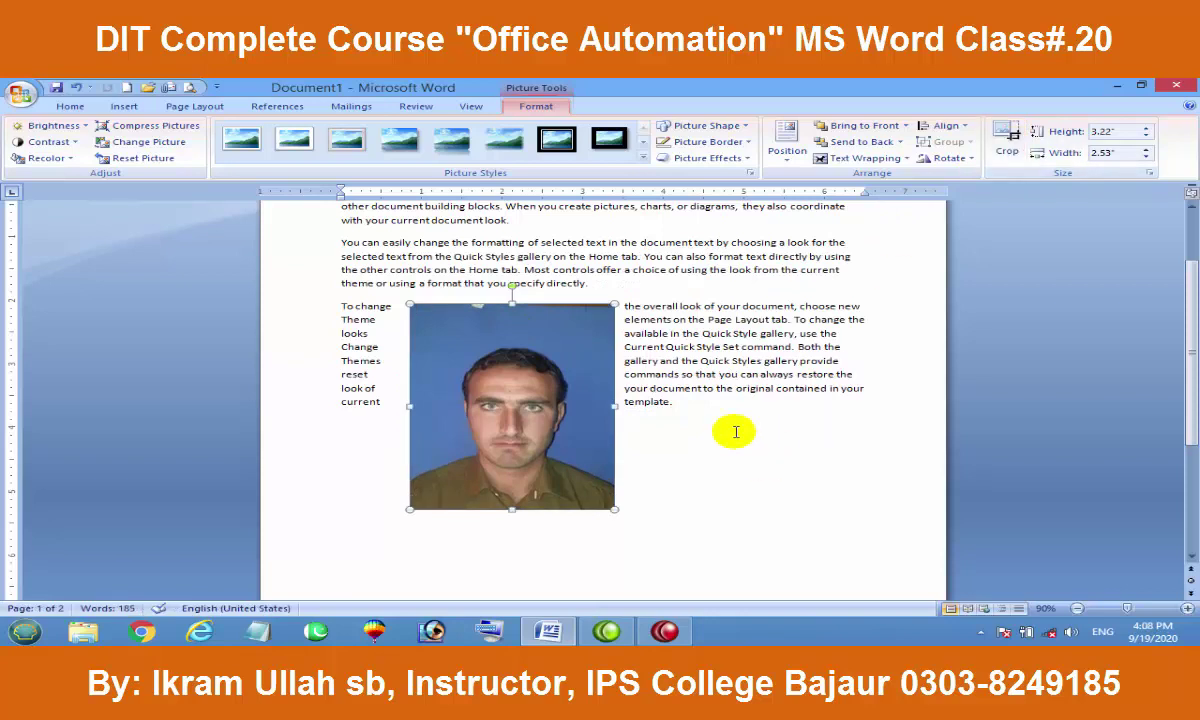
Step: Move the photo, set its height to 3.7 inches, enlarge it slightly, then delete it
mouse_move(471, 445)
left_mouse_down()
mouse_move(708, 405)
mouse_move(375, 413)
left_mouse_up()
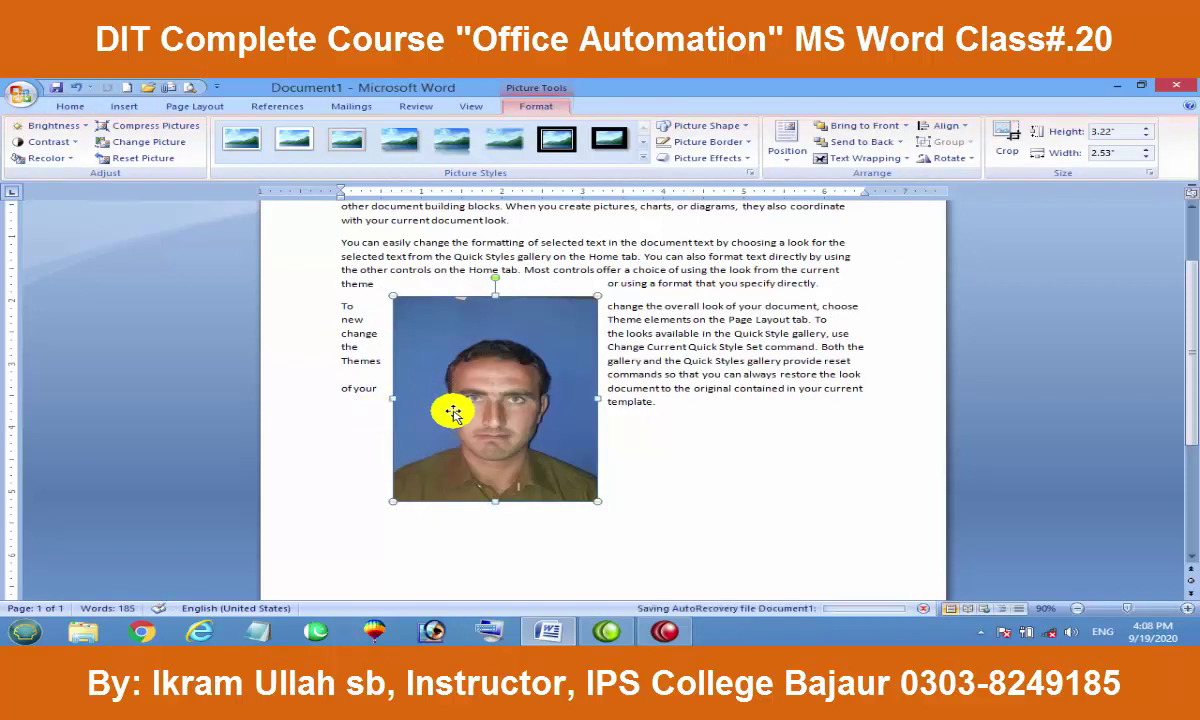
left_click(1146, 127)
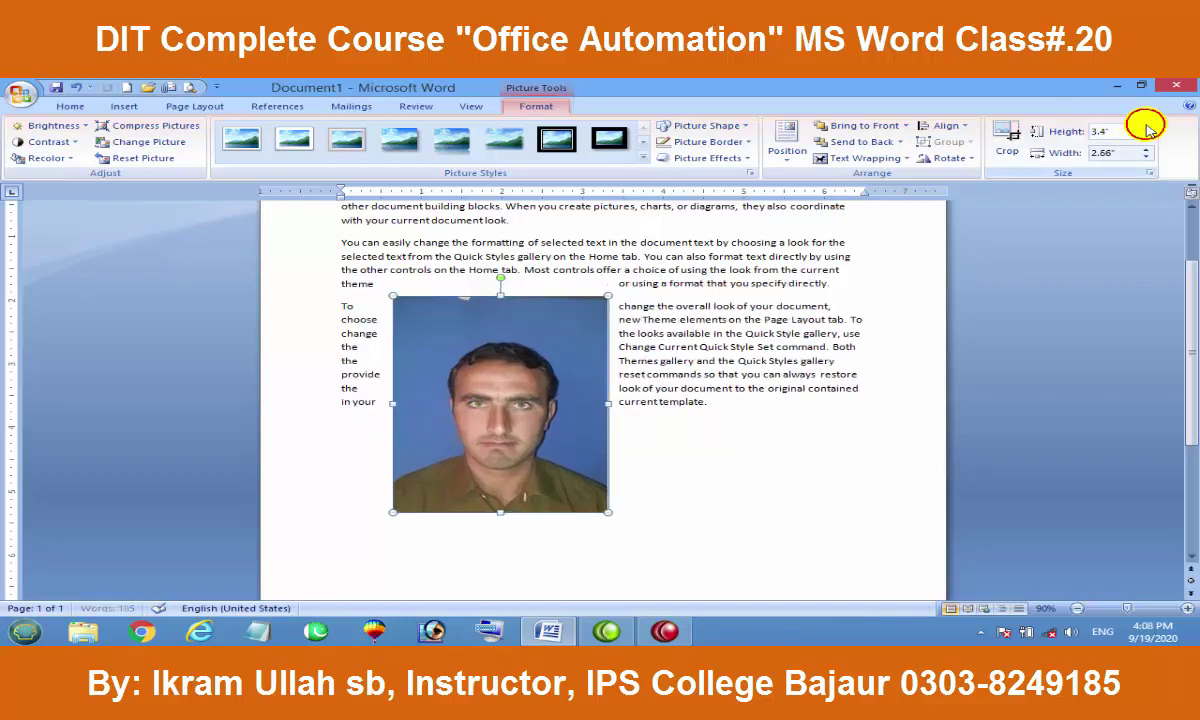
type("3.7")
key("Return")
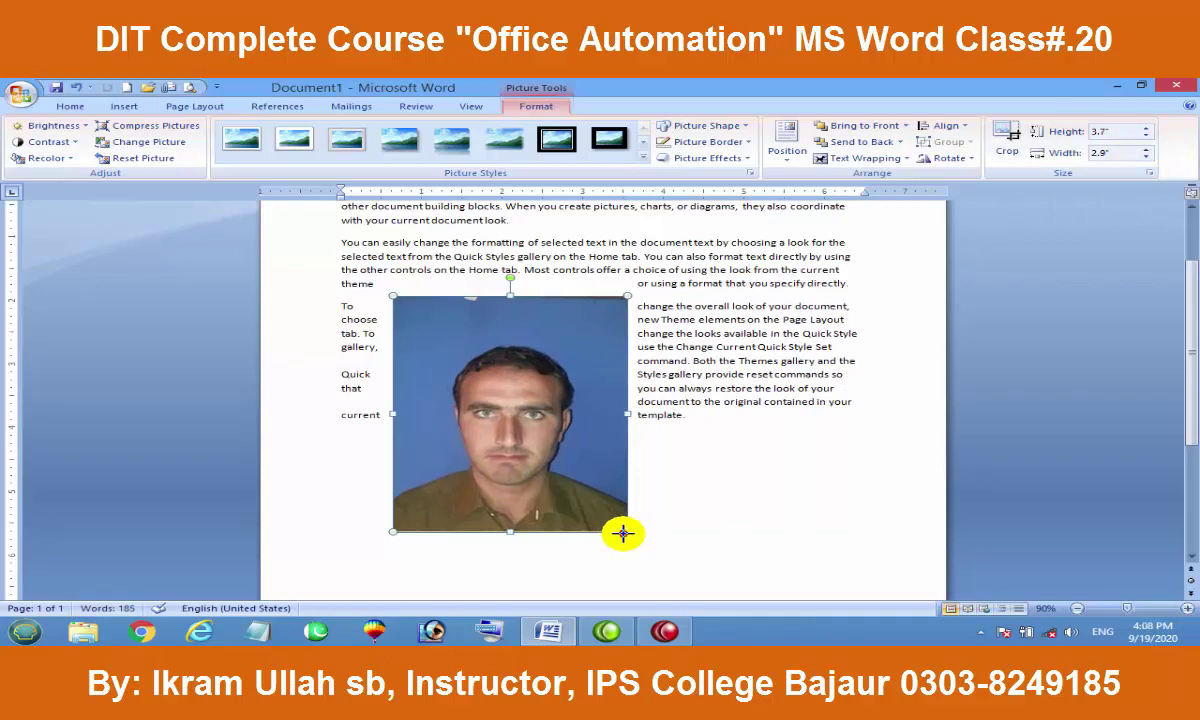
left_click_drag(622, 533, 636, 540)
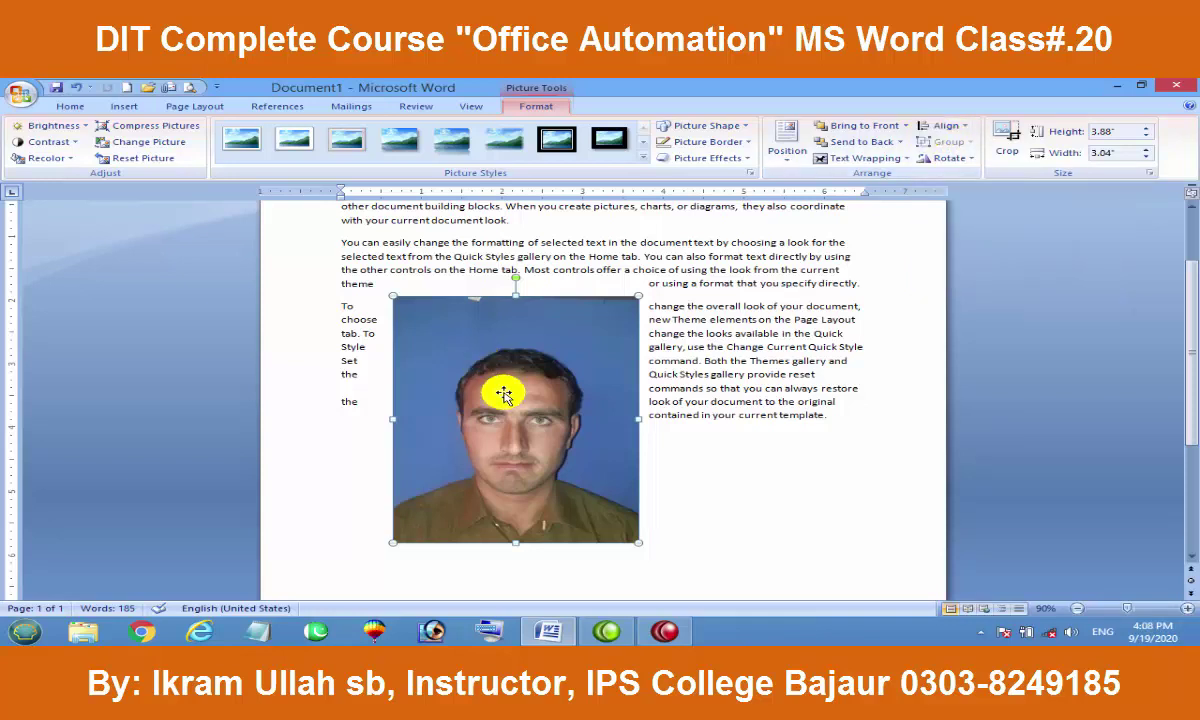
key("Delete")
left_click(128, 106)
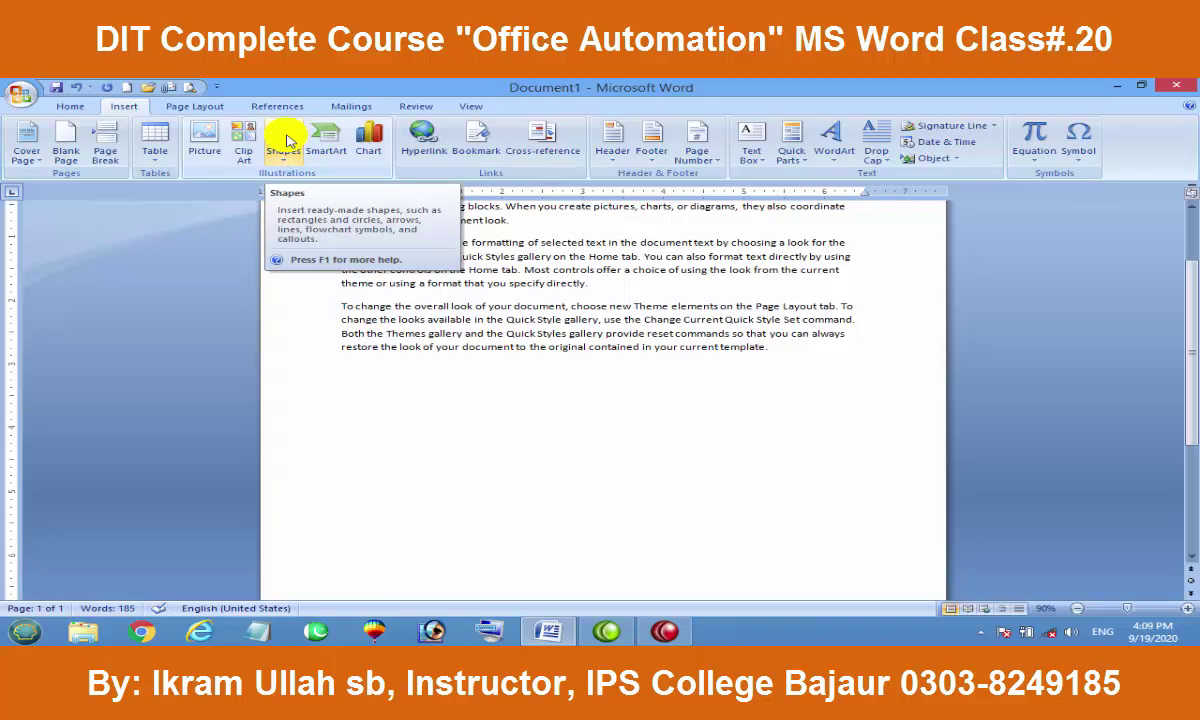
Step: Select all the document text with Ctrl+A and delete it
left_click(421, 476)
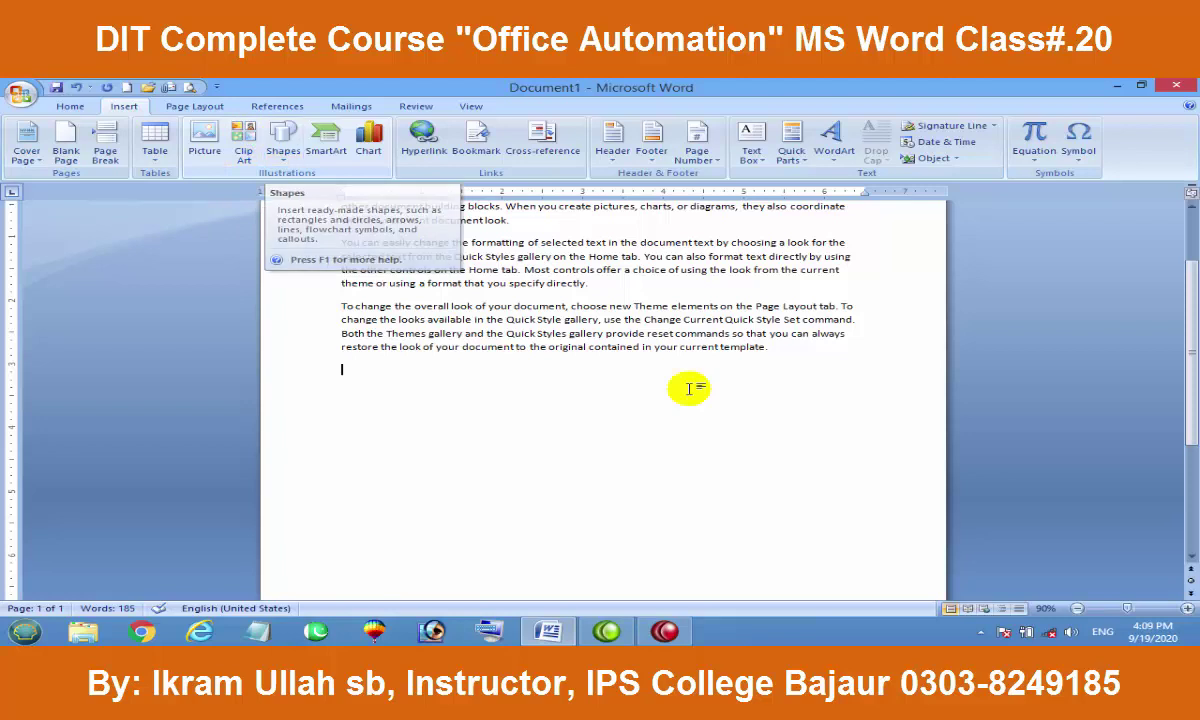
key("ctrl+a")
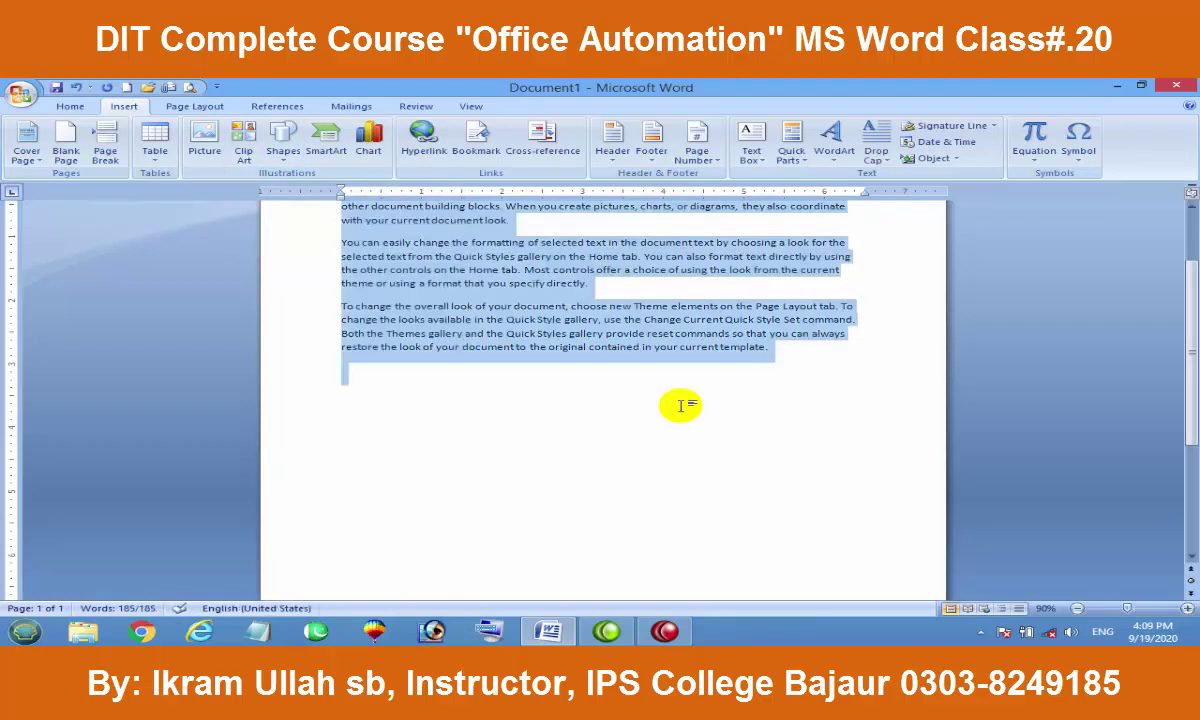
key("Delete")
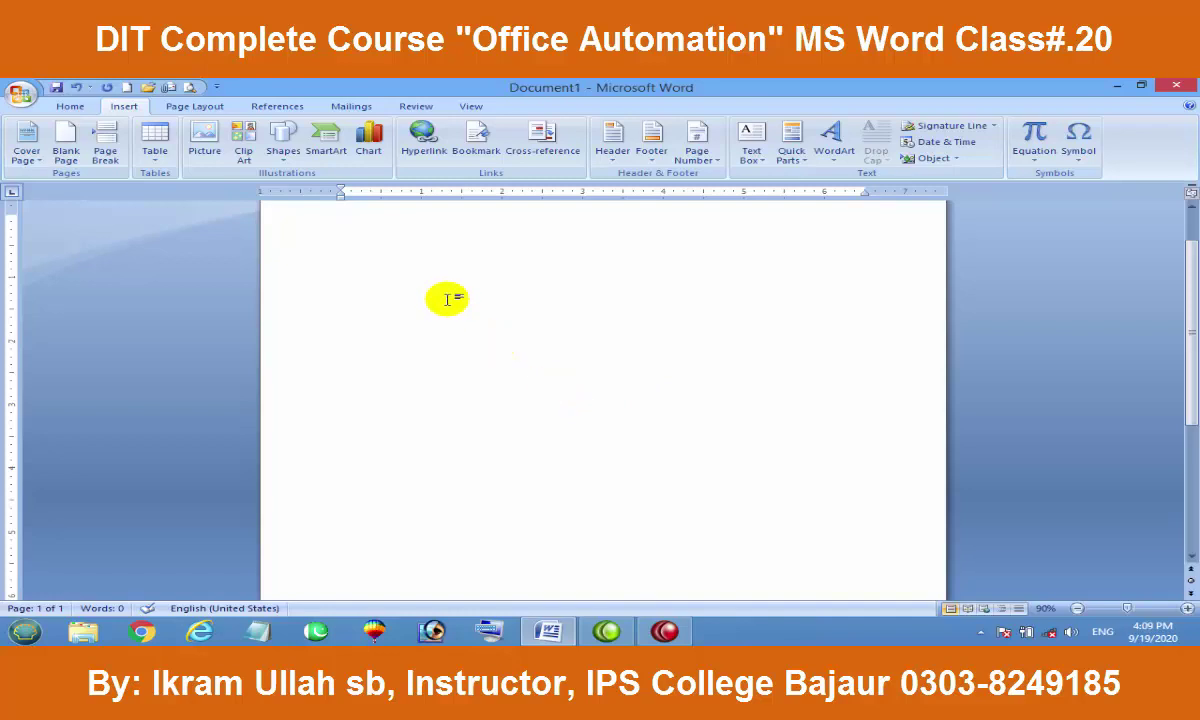
Step: Draw a roughly 2.04 by 2.98 inch rectangle in the upper left of the page
left_click(281, 168)
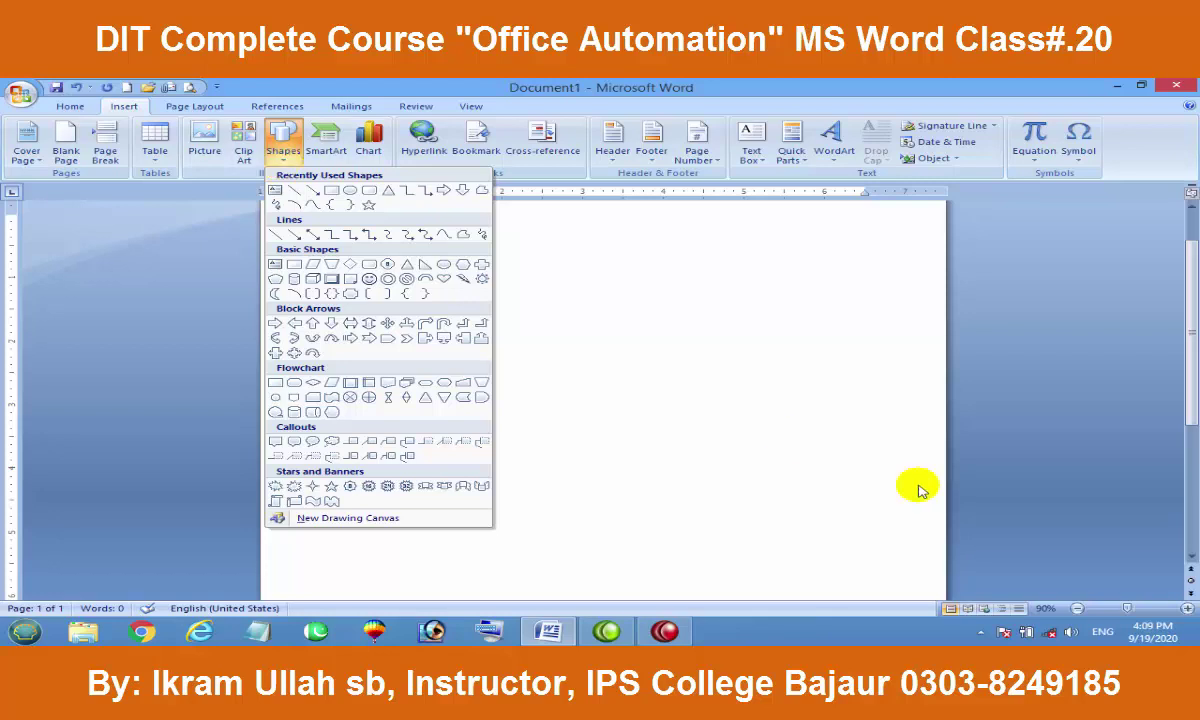
left_click(825, 447)
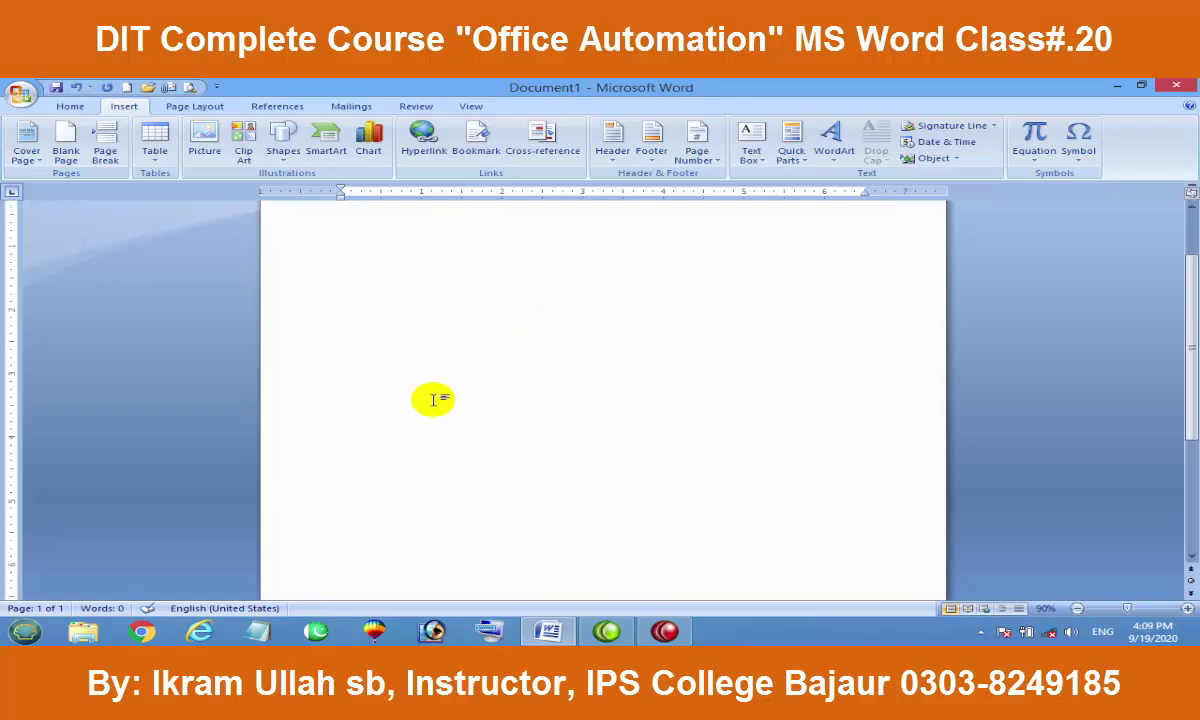
scroll(431, 397, "up", 1)
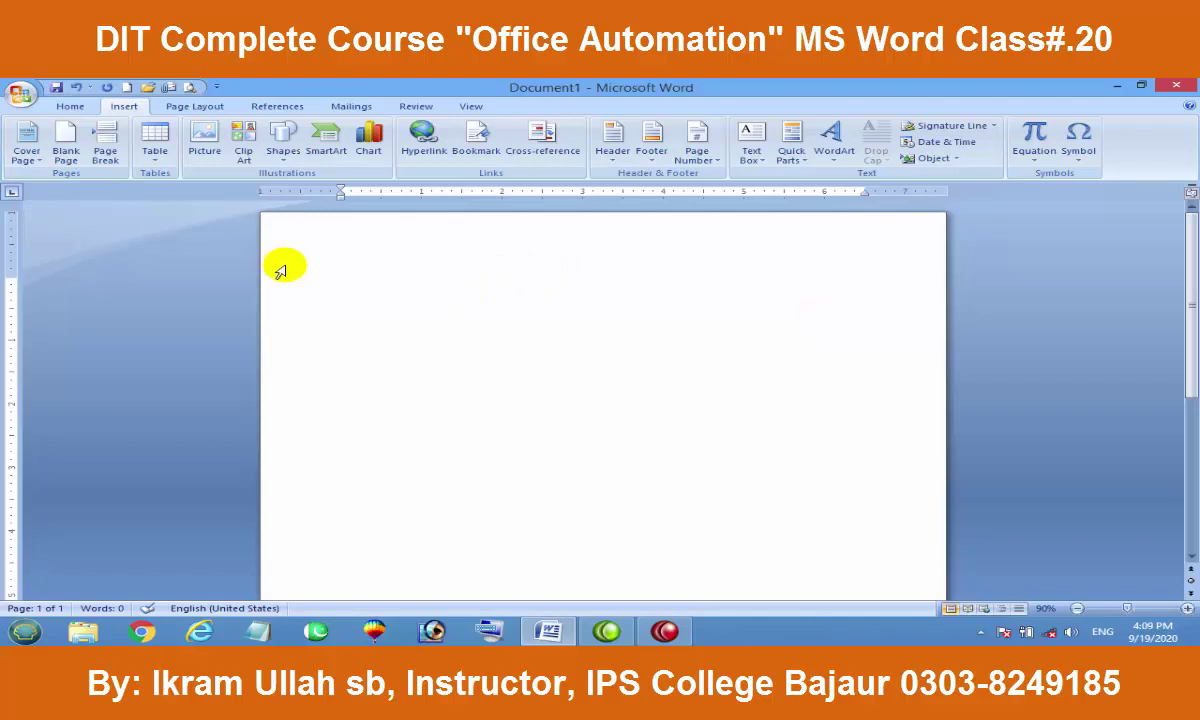
left_click(287, 163)
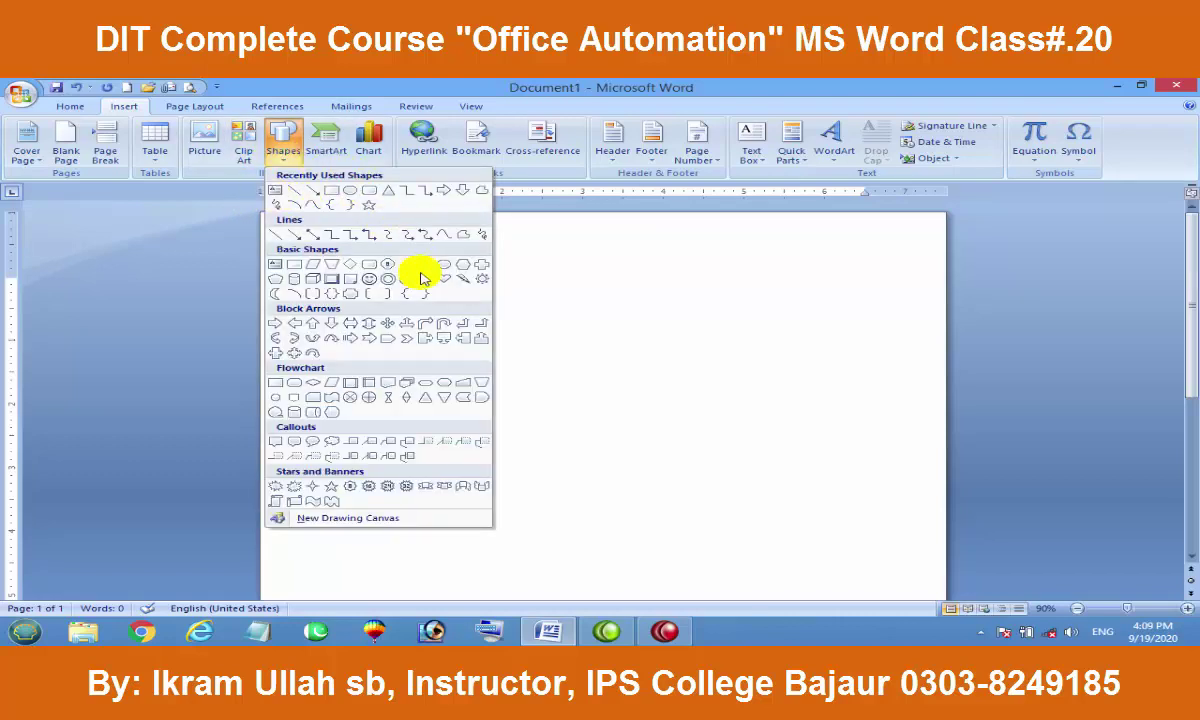
left_click(331, 190)
left_click_drag(364, 316, 606, 445)
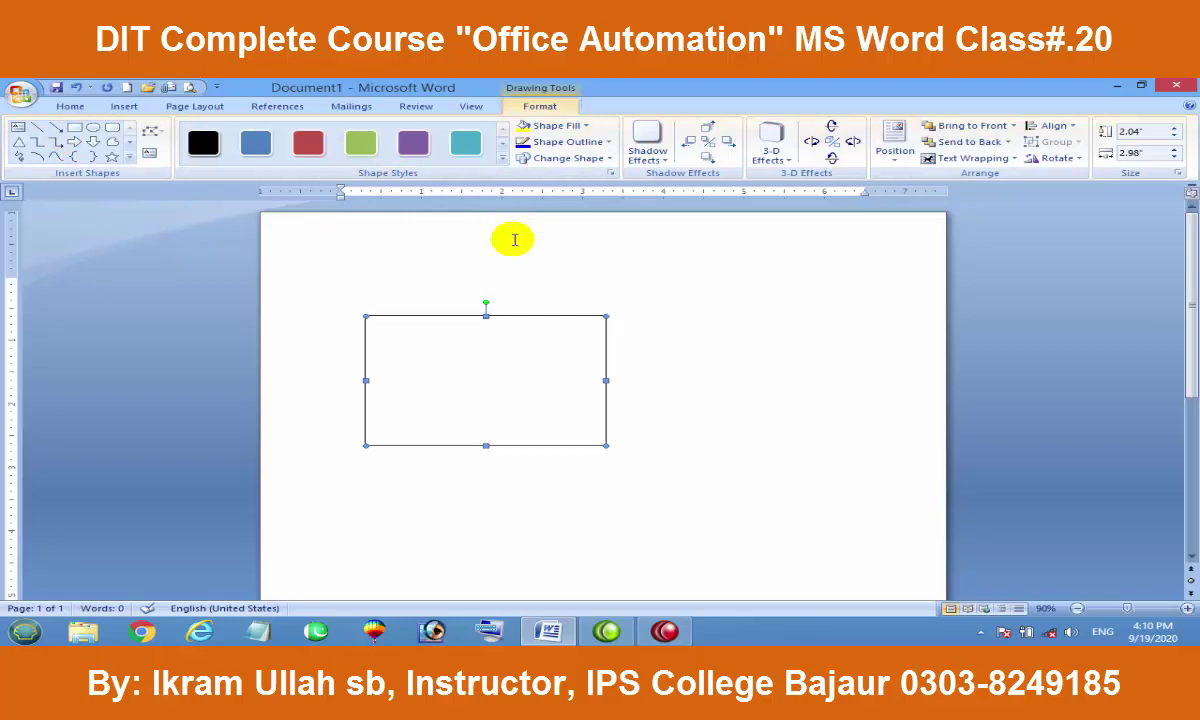
Step: Nudge the rectangle up and draw a purple-styled circle on the right of the page
left_click_drag(453, 342, 453, 276)
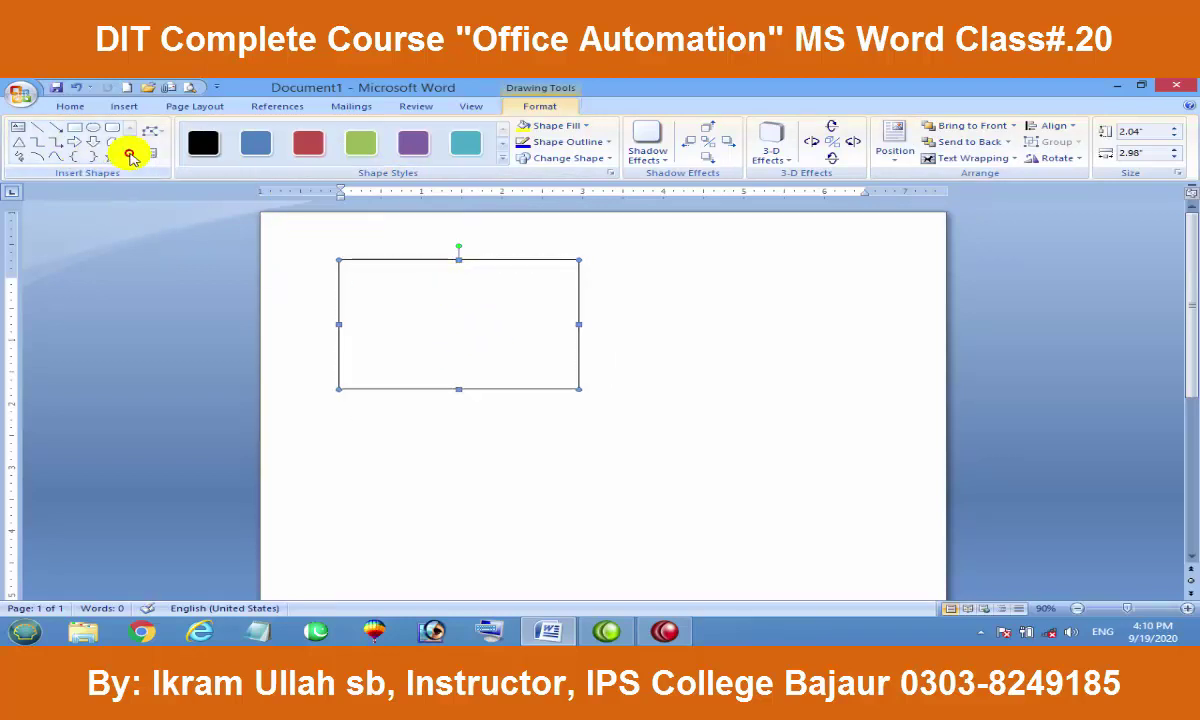
left_click(129, 157)
left_click(88, 142)
left_click_drag(701, 299, 841, 416)
left_click(413, 143)
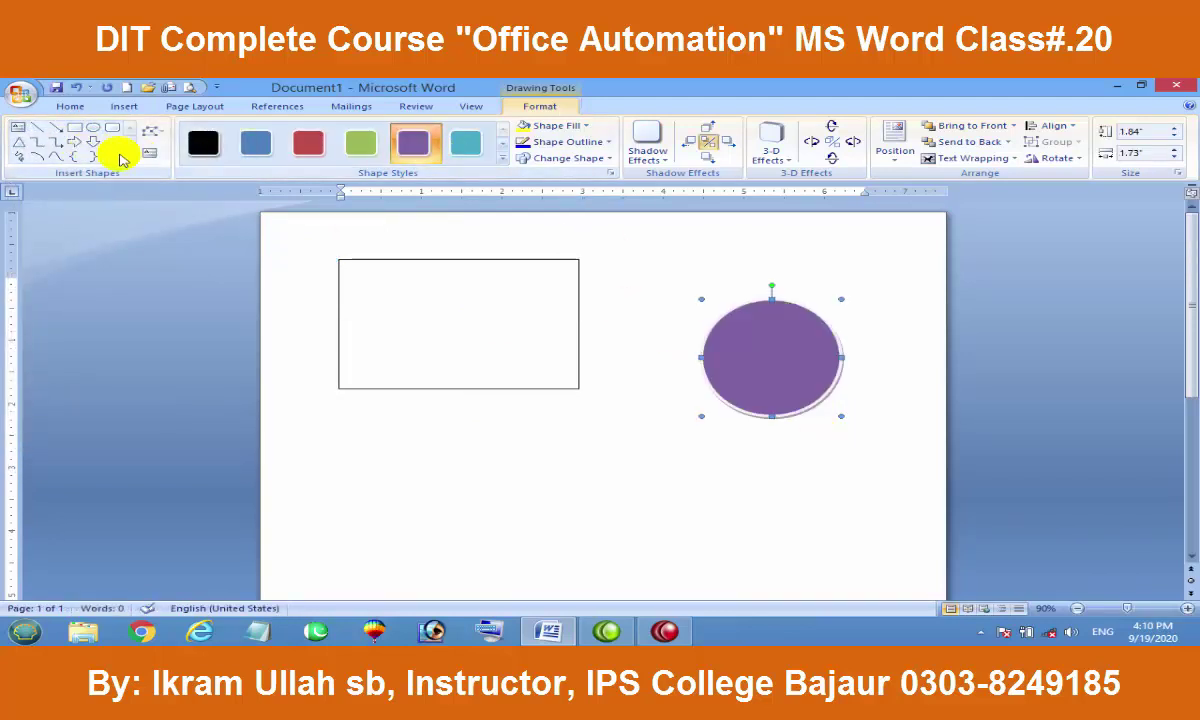
Step: Draw a cube below the rectangle and give it a blue shape style
left_click(129, 157)
left_click(57, 231)
left_click_drag(385, 447, 497, 532)
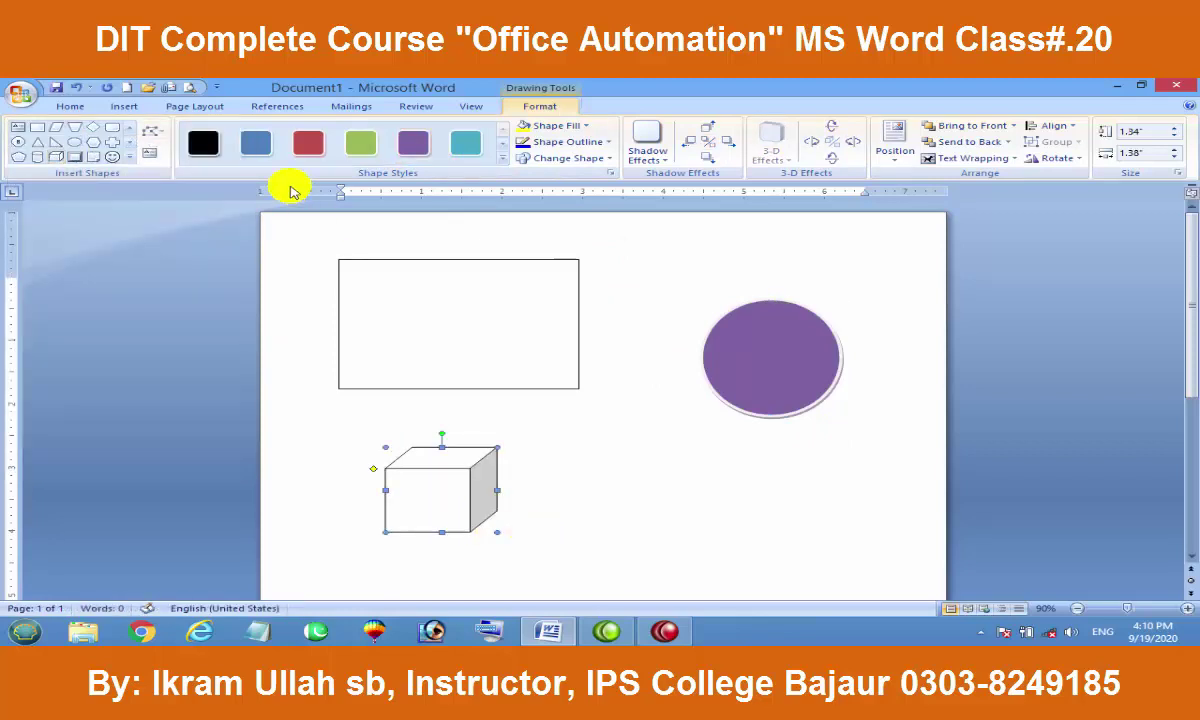
left_click(256, 143)
left_click(698, 493)
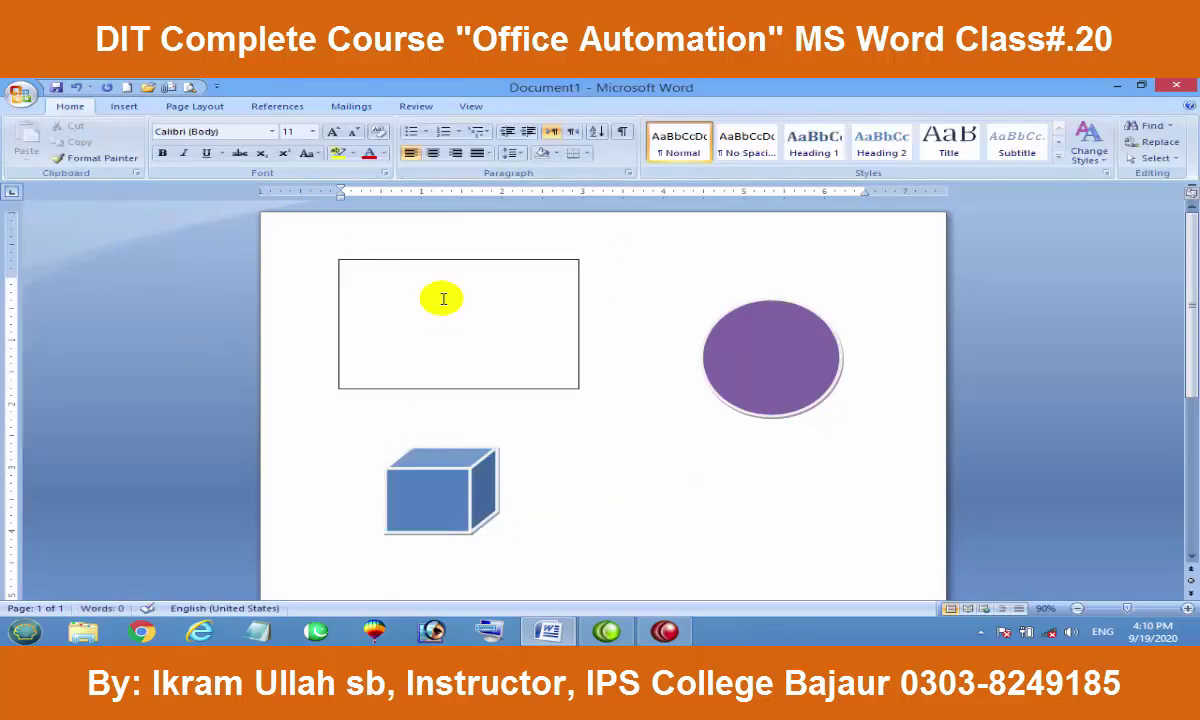
left_click(124, 106)
left_click(284, 160)
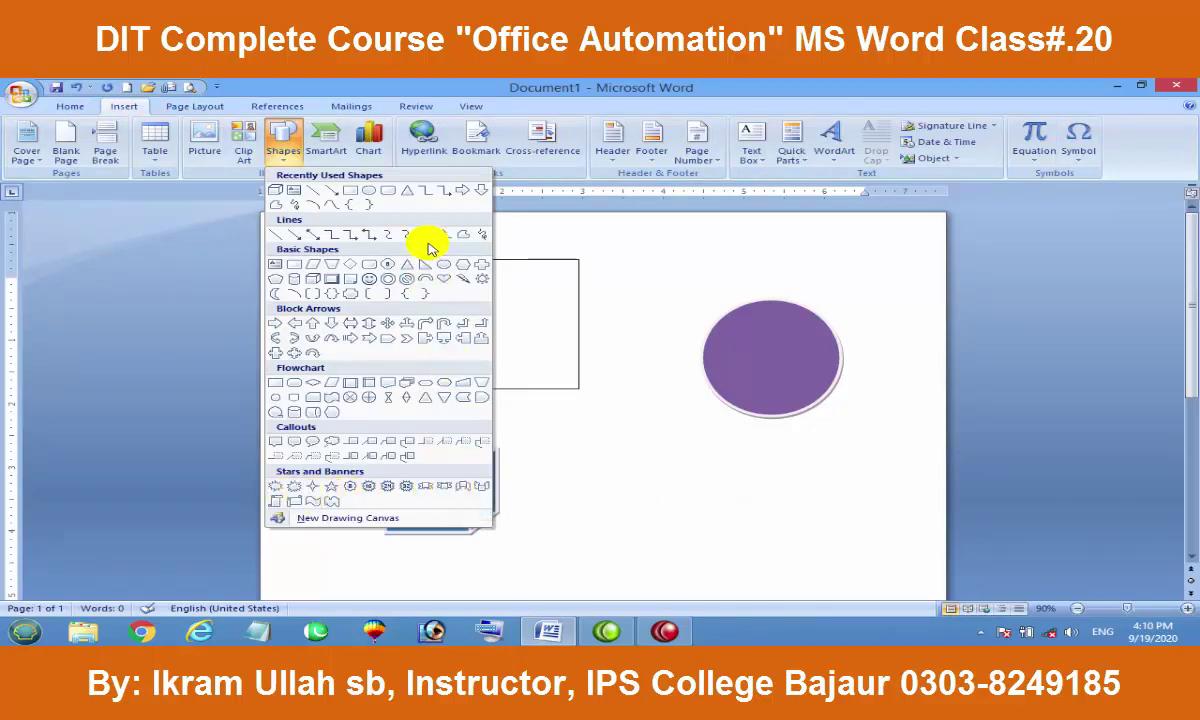
left_click(280, 205)
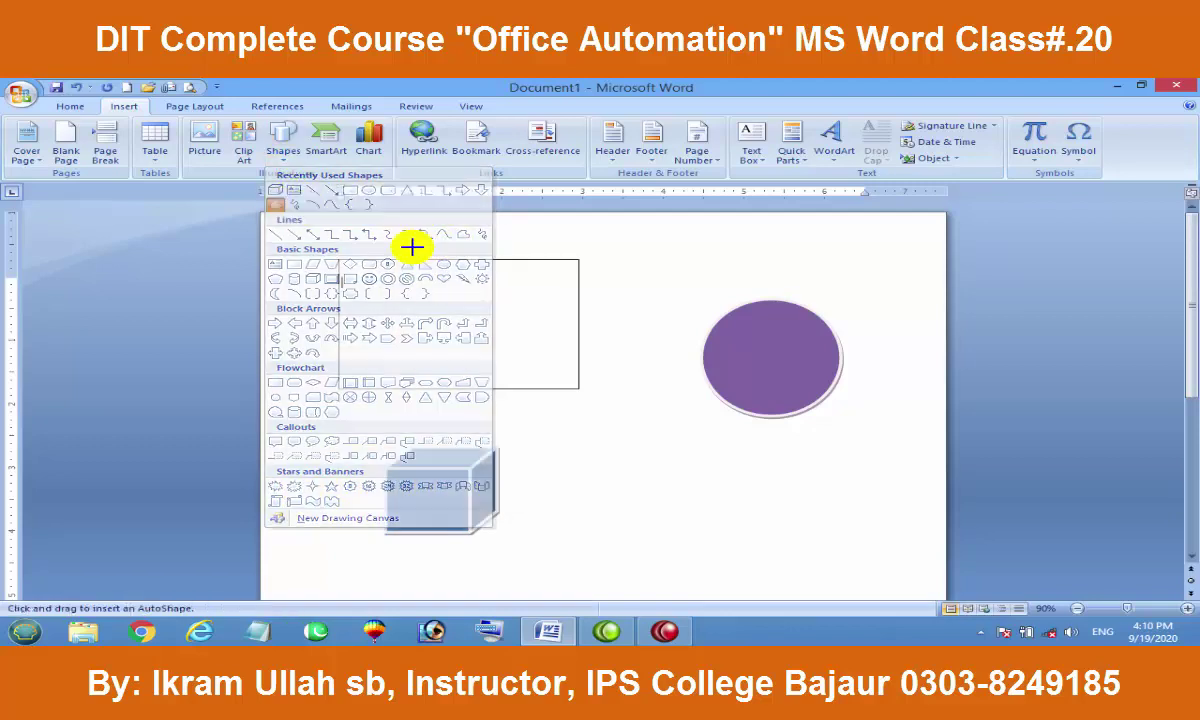
left_click_drag(610, 292, 622, 560)
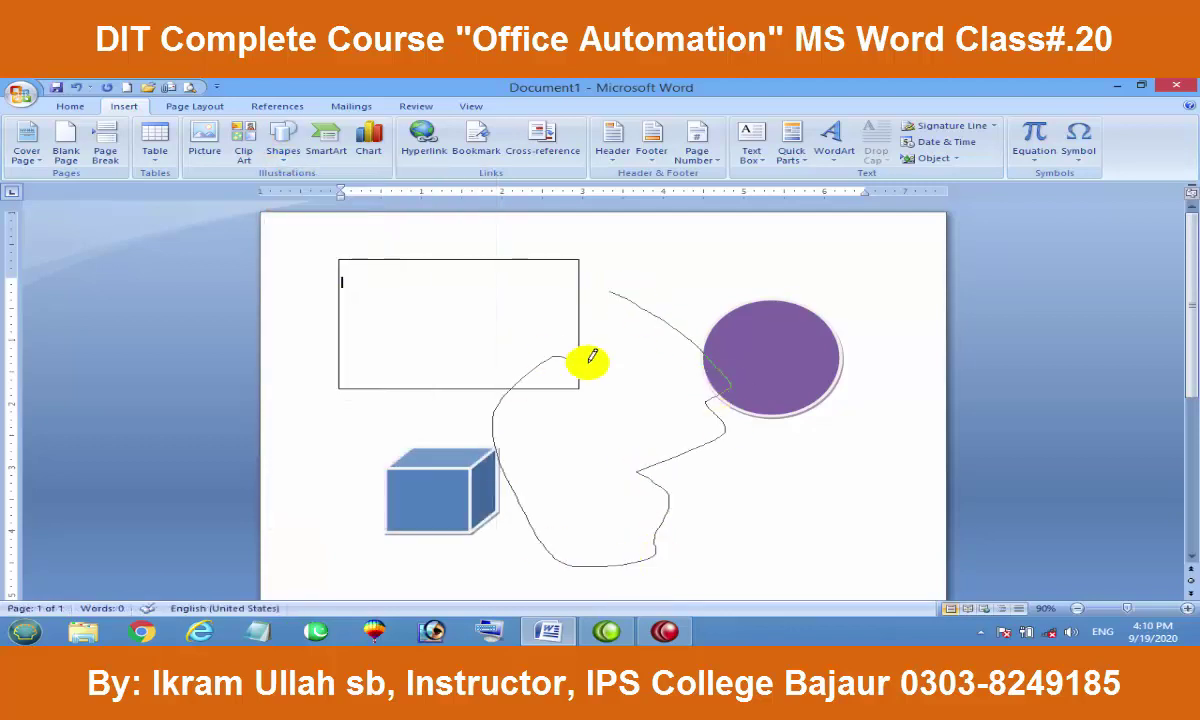
left_click_drag(622, 560, 702, 348)
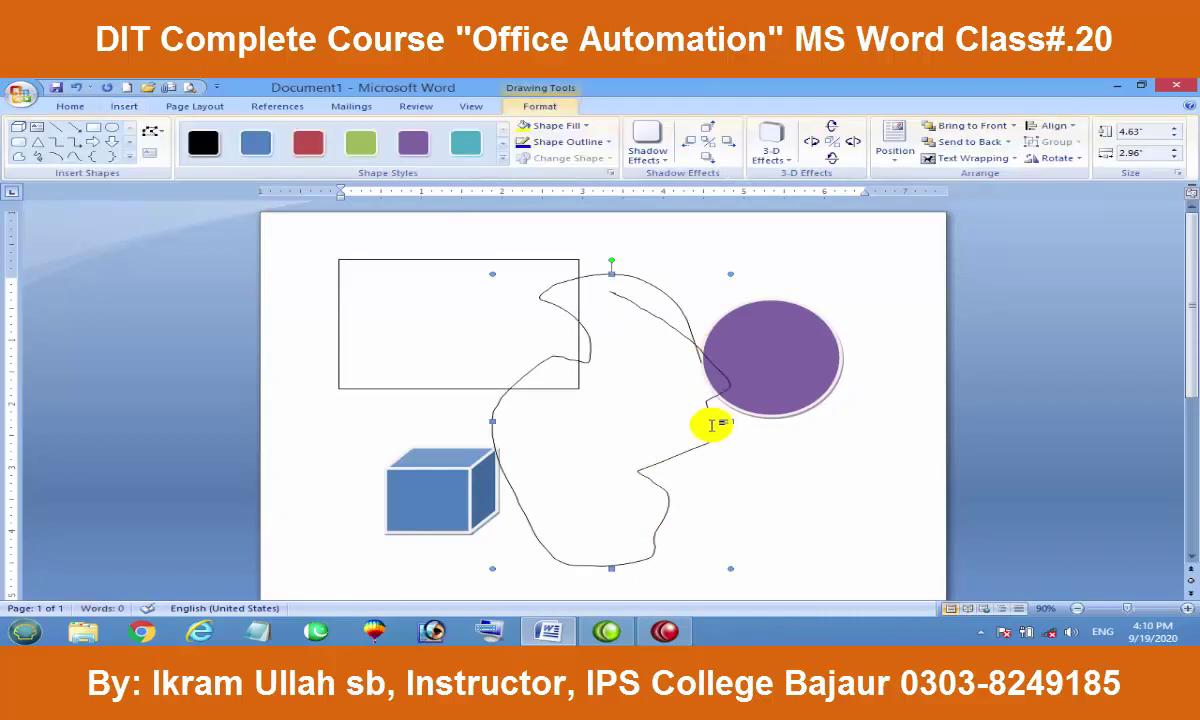
key("Delete")
scroll(590, 480, "down", 3)
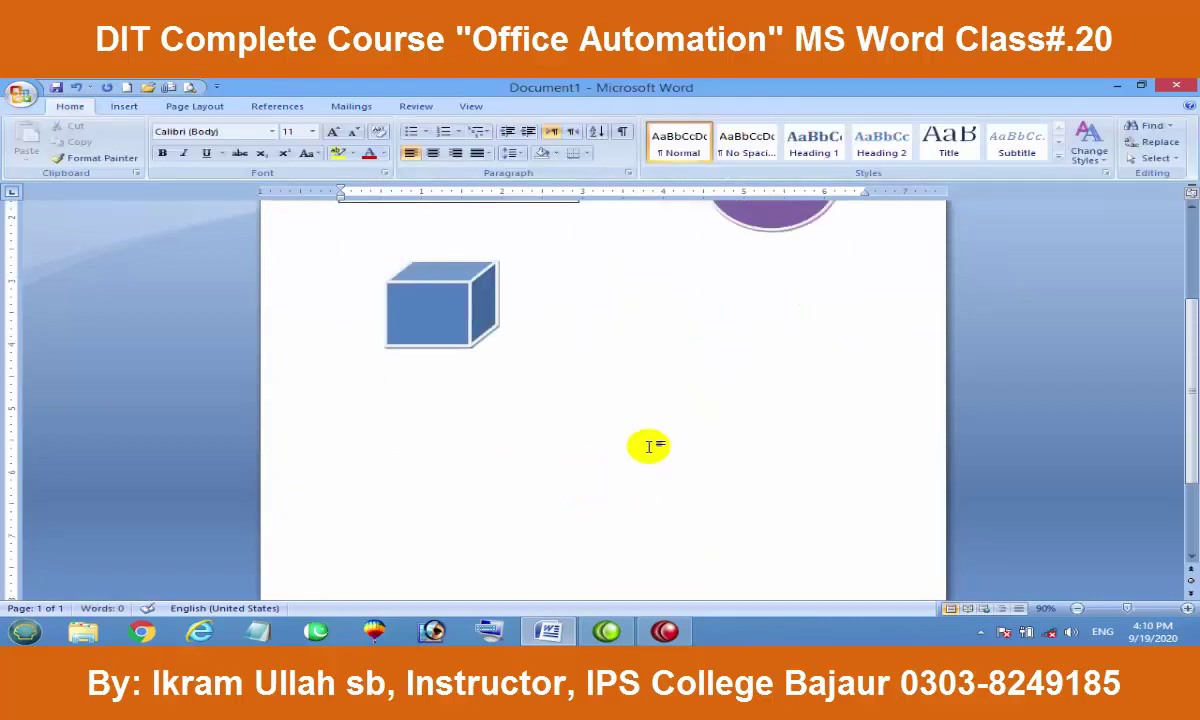
left_click(124, 106)
left_click(284, 140)
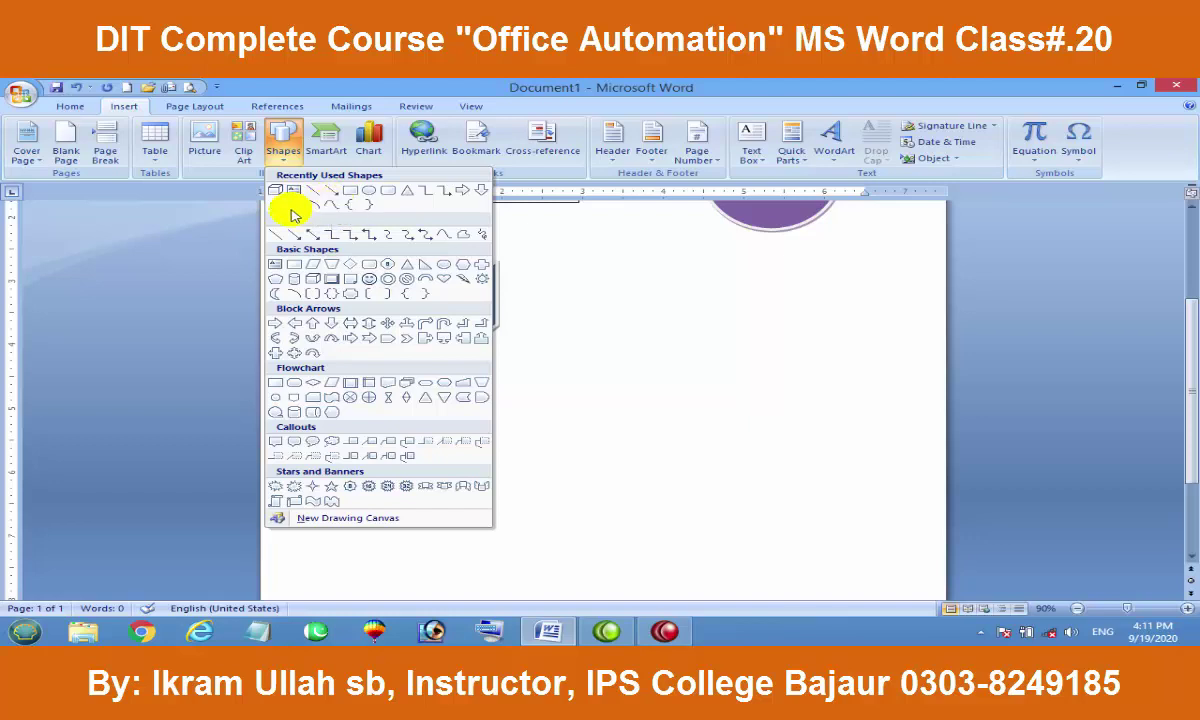
Step: Draw a large freehand scribble shape and fill it with teal
left_click(459, 231)
mouse_move(816, 330)
left_mouse_down()
mouse_move(793, 465)
mouse_move(633, 572)
mouse_move(410, 576)
mouse_move(343, 466)
mouse_move(348, 407)
mouse_move(458, 380)
mouse_move(630, 279)
mouse_move(747, 284)
mouse_move(815, 328)
left_mouse_up()
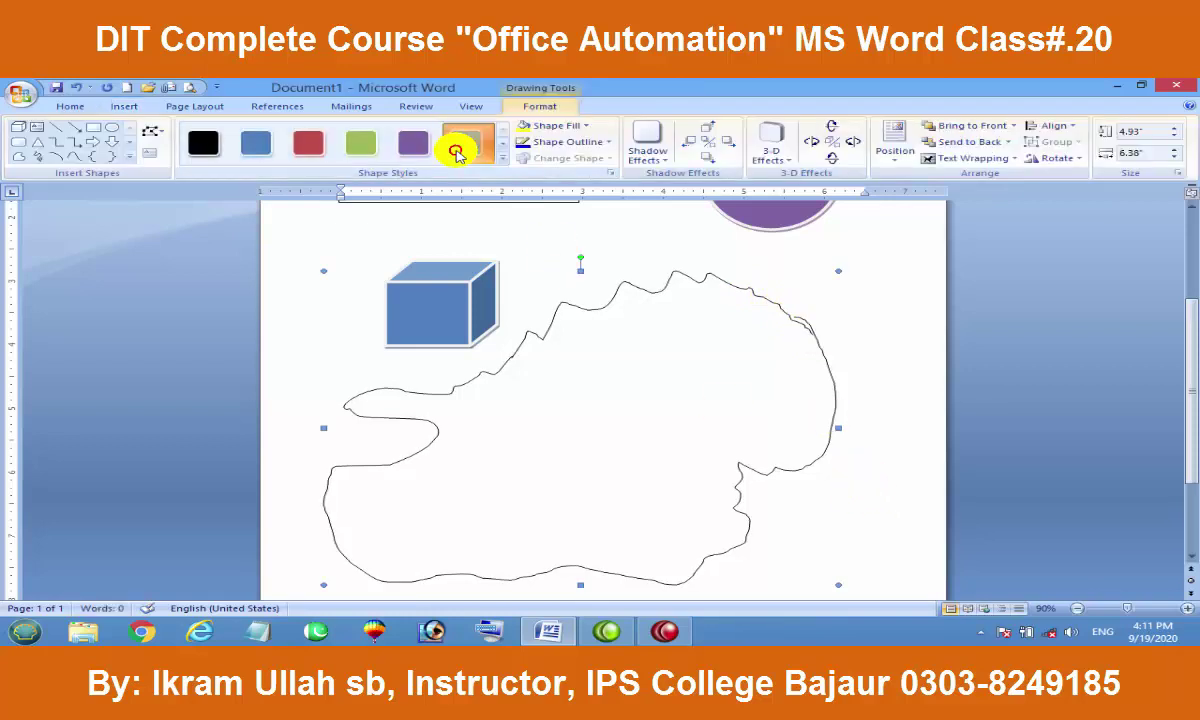
left_click(455, 150)
left_click(782, 273)
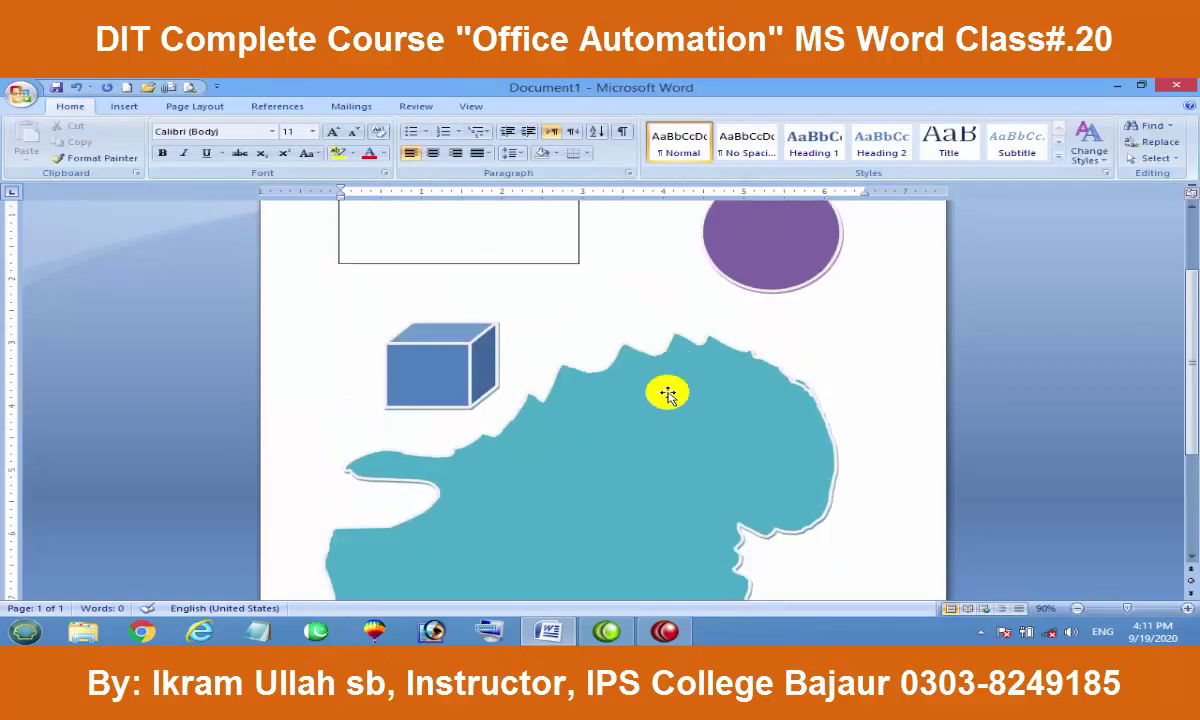
scroll(668, 395, "down", 2)
left_click(672, 391)
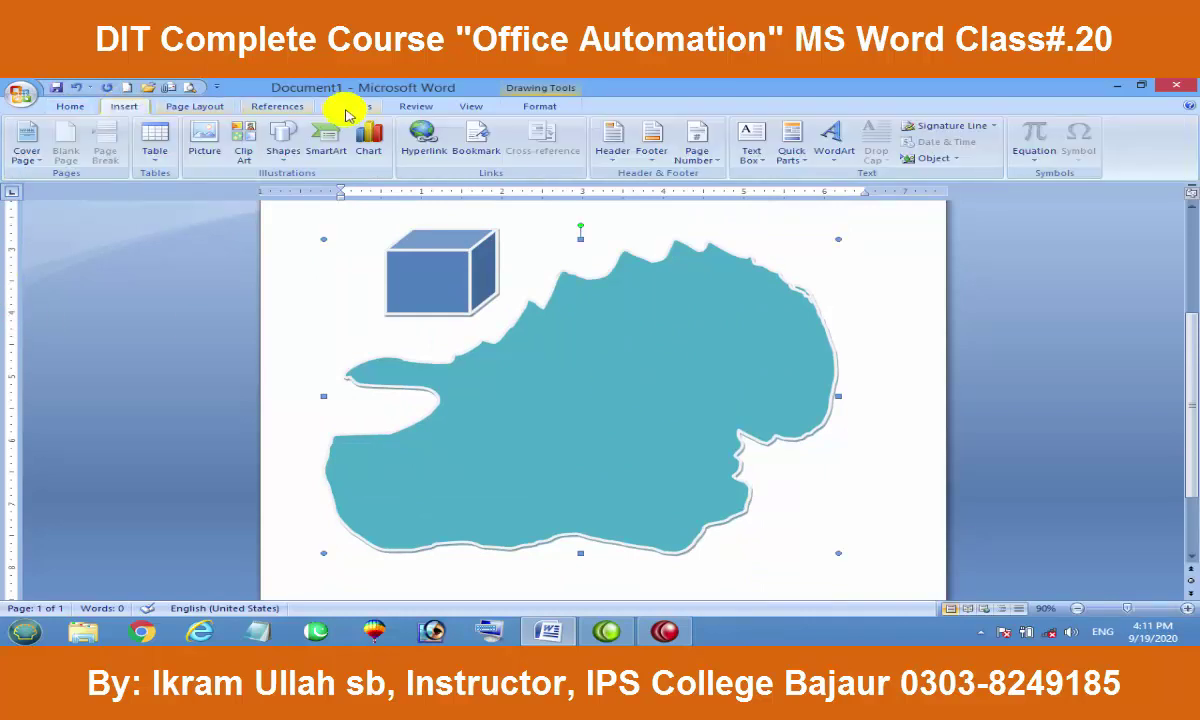
Step: Draw a second freehand shape inside the teal one and give it a purple style
left_click(281, 143)
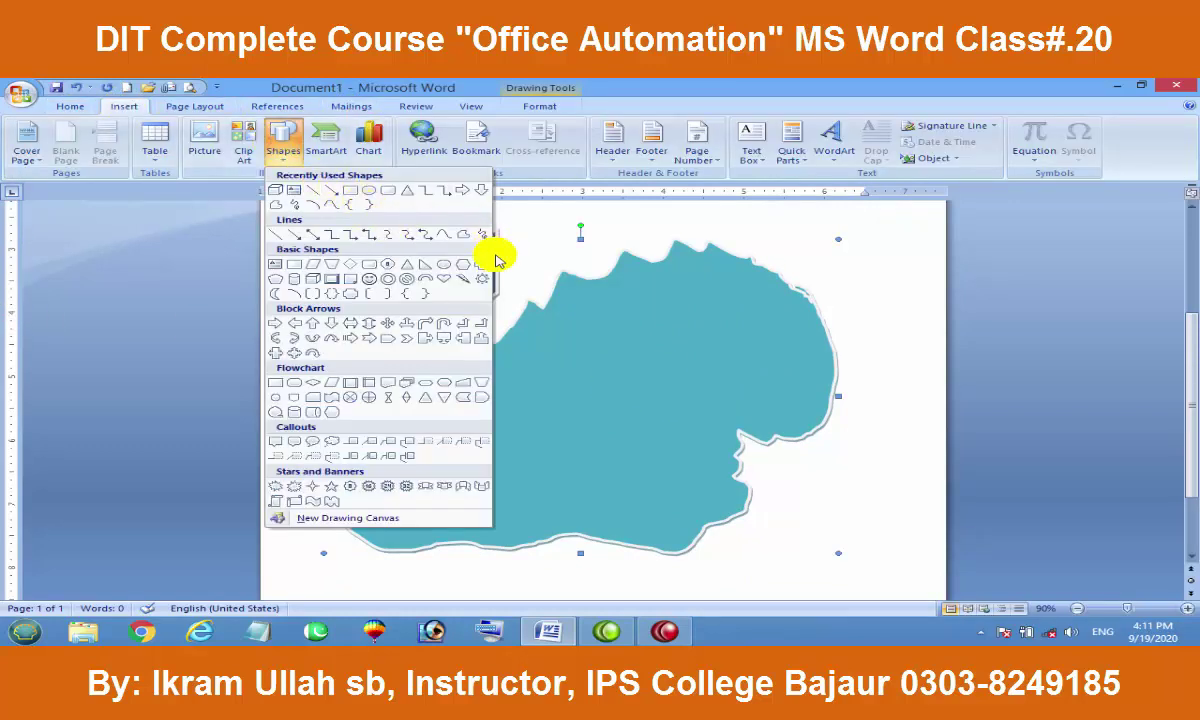
left_click(464, 234)
mouse_move(830, 322)
left_mouse_down()
mouse_move(655, 472)
mouse_move(541, 534)
mouse_move(664, 536)
mouse_move(722, 409)
mouse_move(838, 289)
mouse_move(822, 335)
left_mouse_up()
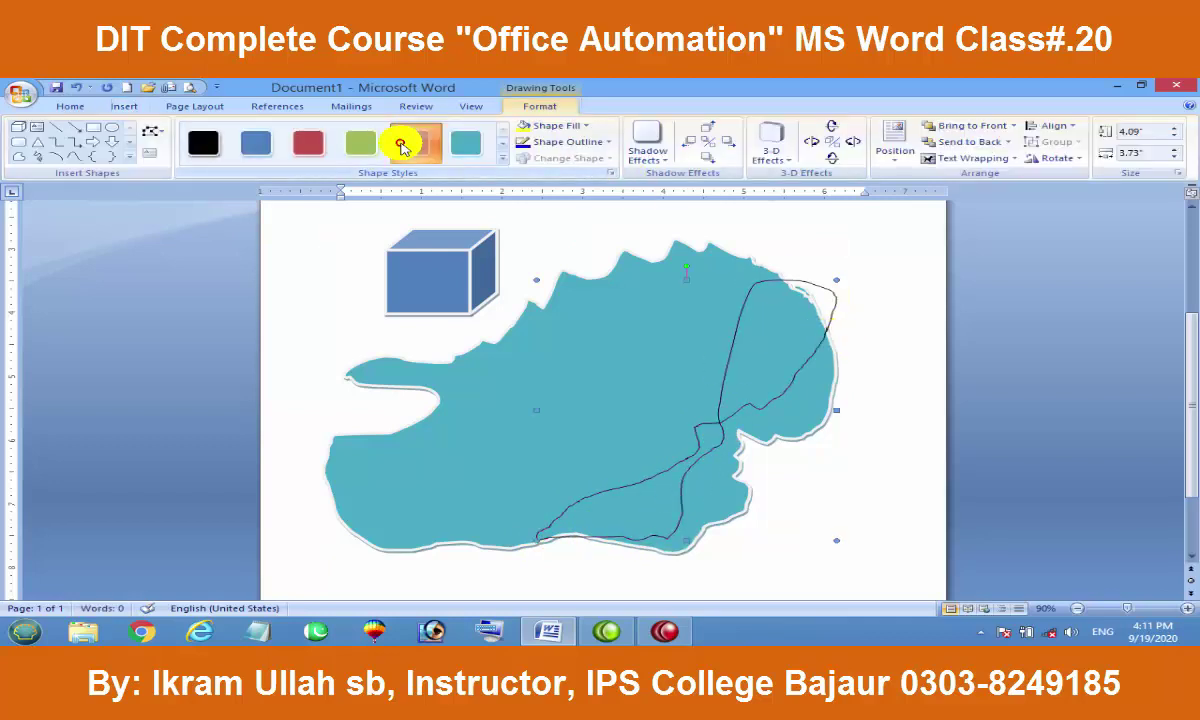
left_click(413, 143)
left_click(897, 320)
scroll(897, 320, "up", 3)
scroll(732, 308, "down", 1)
scroll(771, 333, "down", 2)
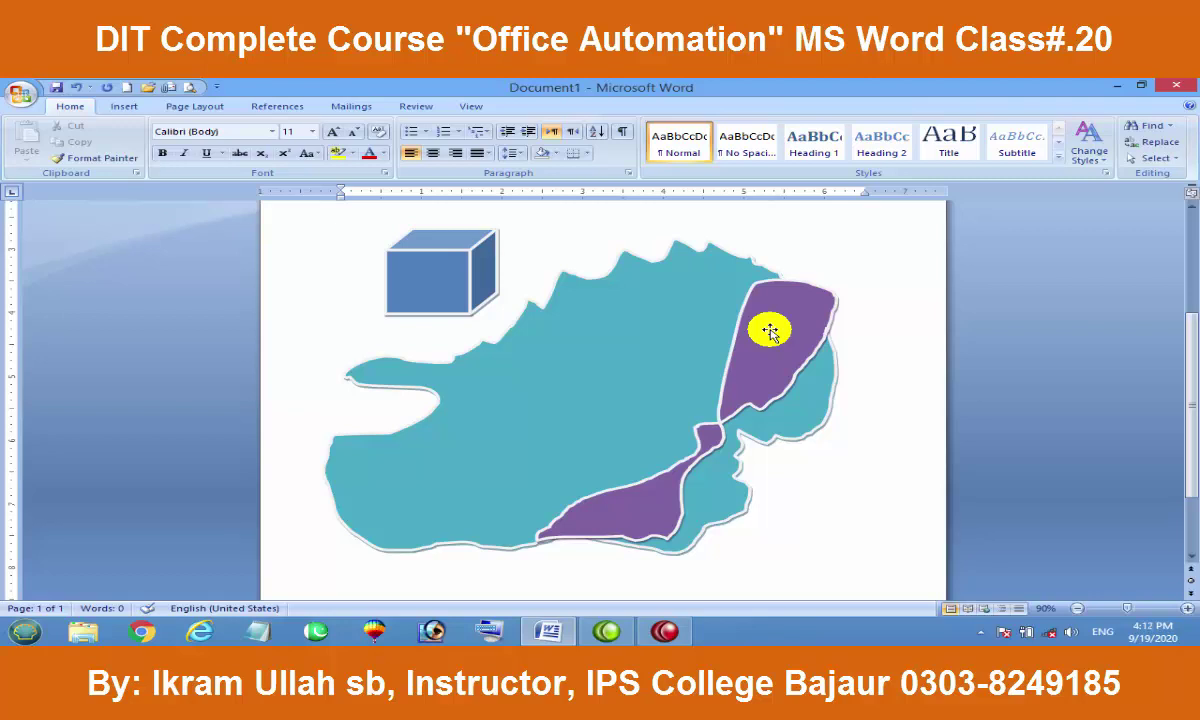
scroll(650, 290, "down", 2)
scroll(646, 292, "up", 3)
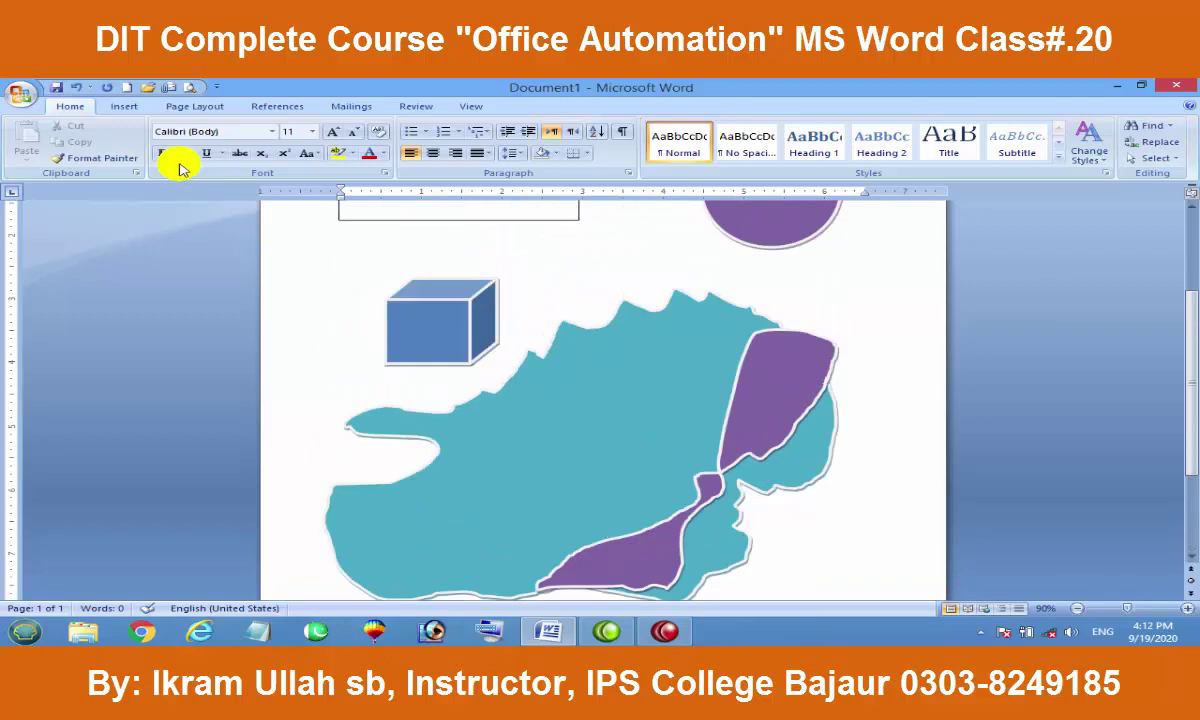
left_click(122, 106)
left_click(283, 145)
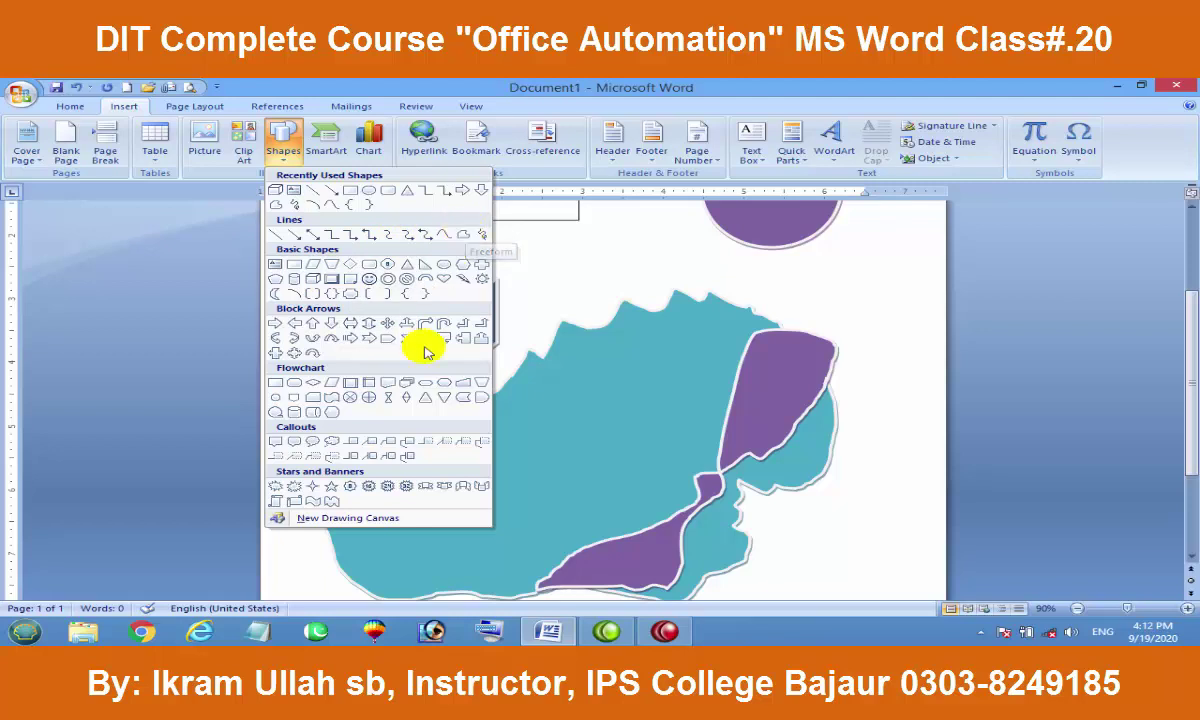
Step: Select all the existing drawings on the page and delete them
left_click(640, 363)
scroll(655, 363, "up", 3)
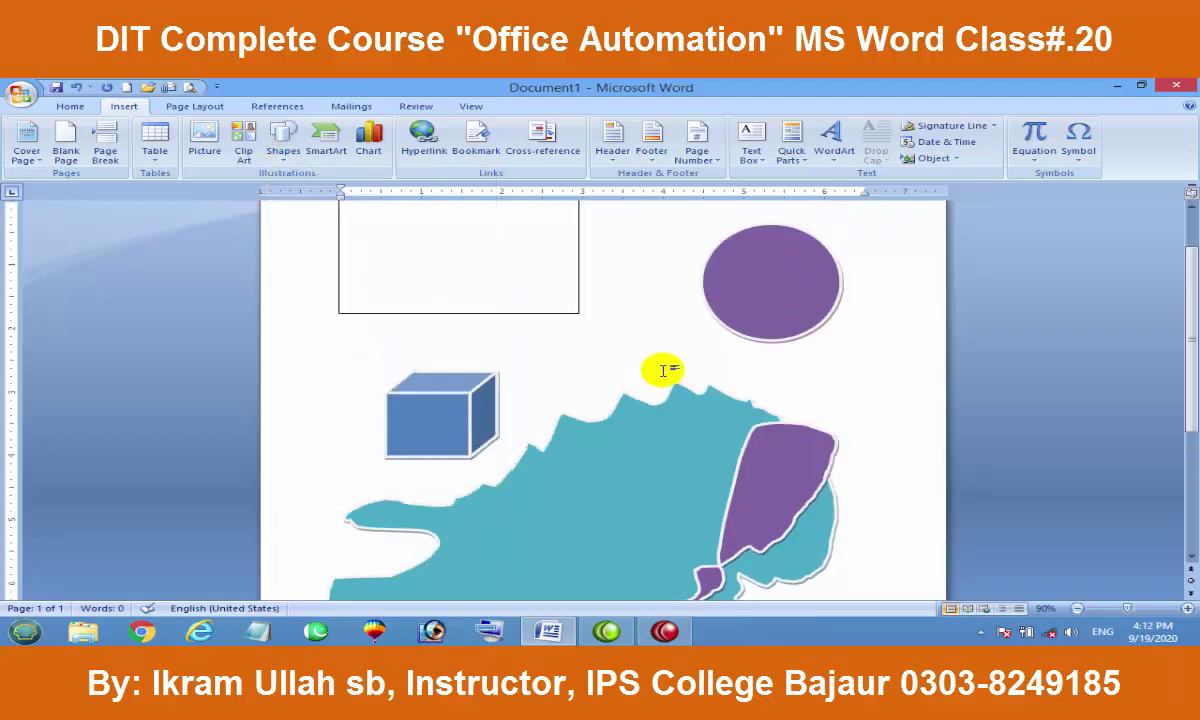
scroll(635, 365, "up", 1)
key("ctrl+a")
key("Delete")
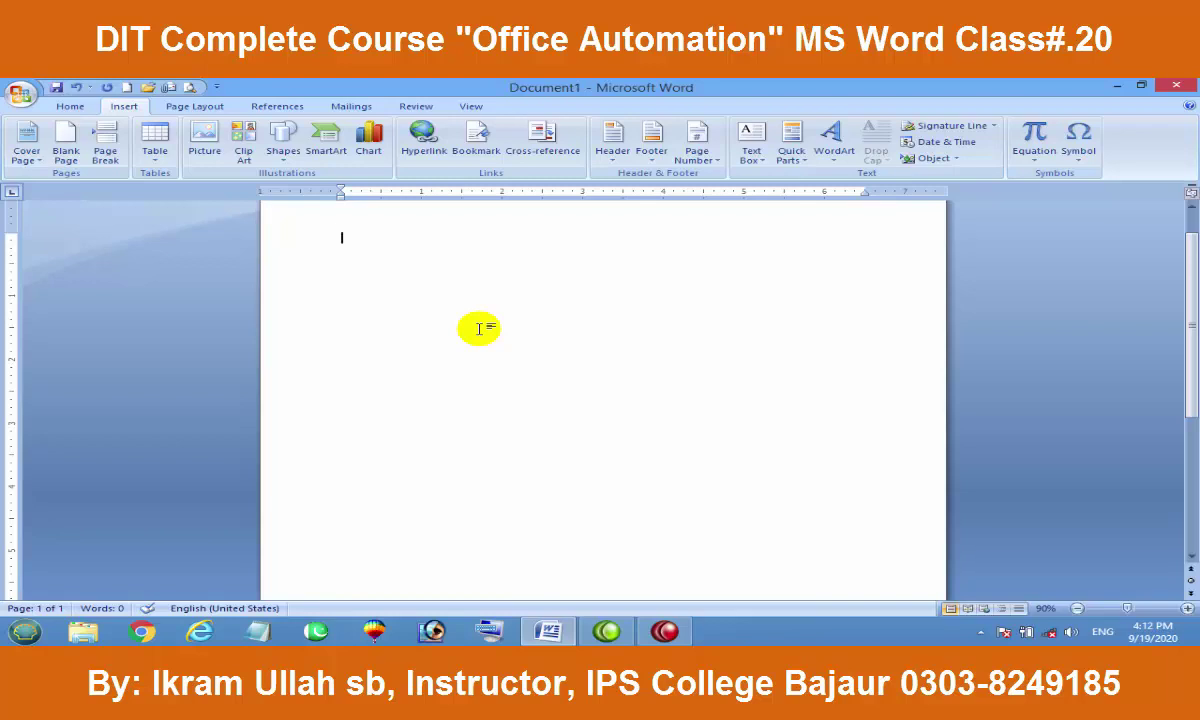
Step: Draw a wide rectangle near the top, then a second rectangle over its right part
left_click(284, 143)
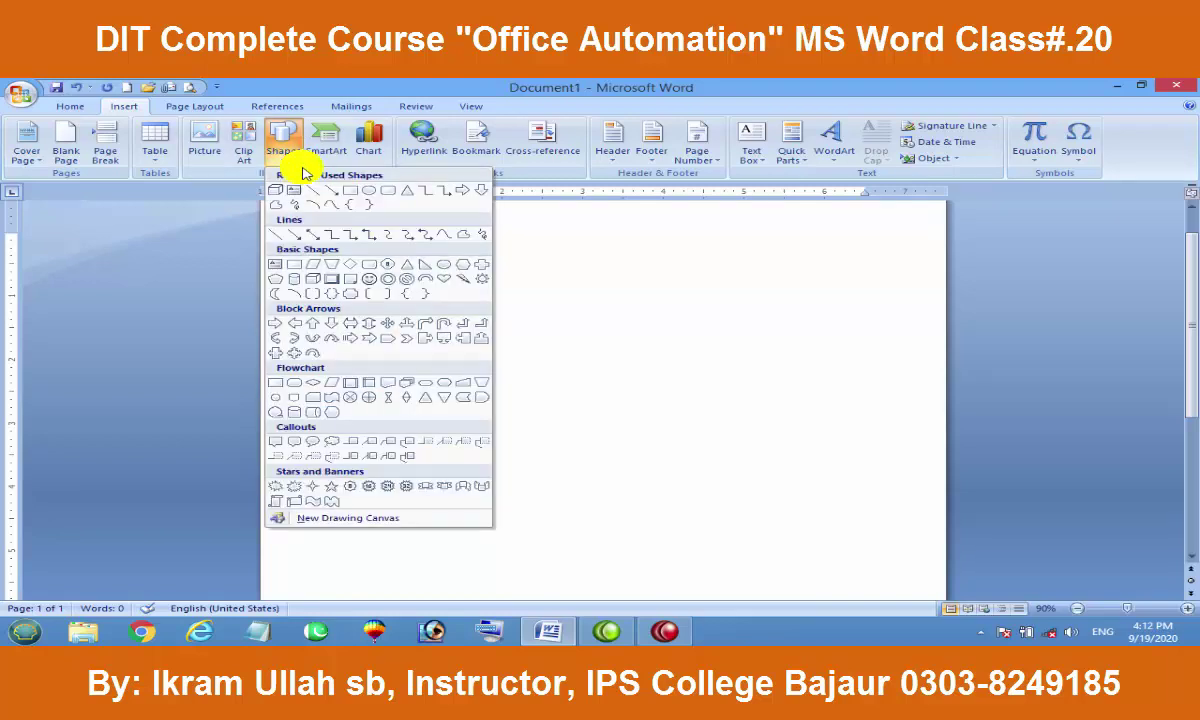
left_click(358, 191)
left_click_drag(413, 222, 842, 421)
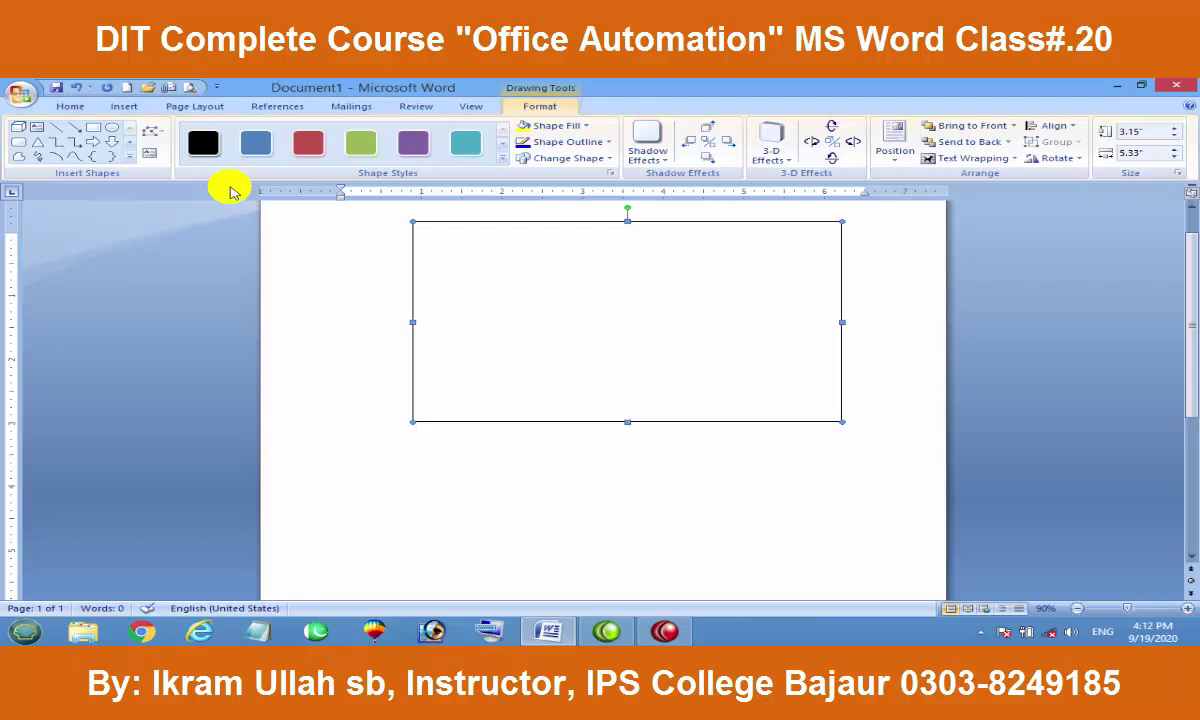
left_click_drag(503, 281, 460, 325)
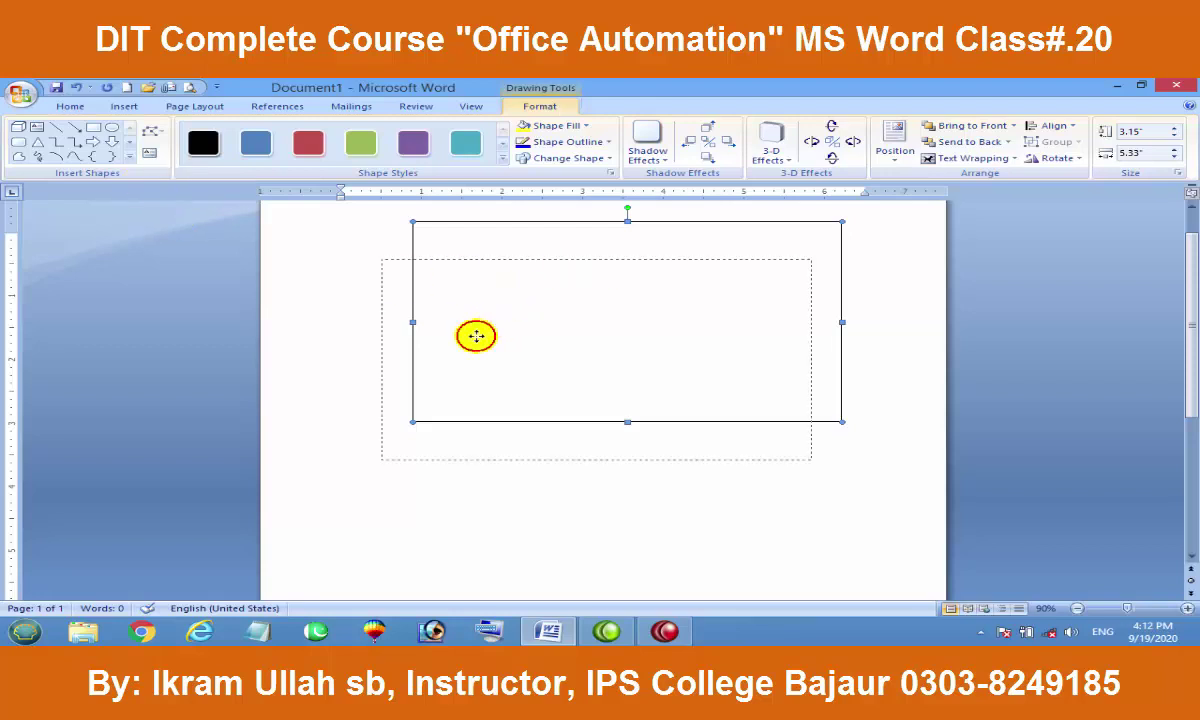
left_click(92, 128)
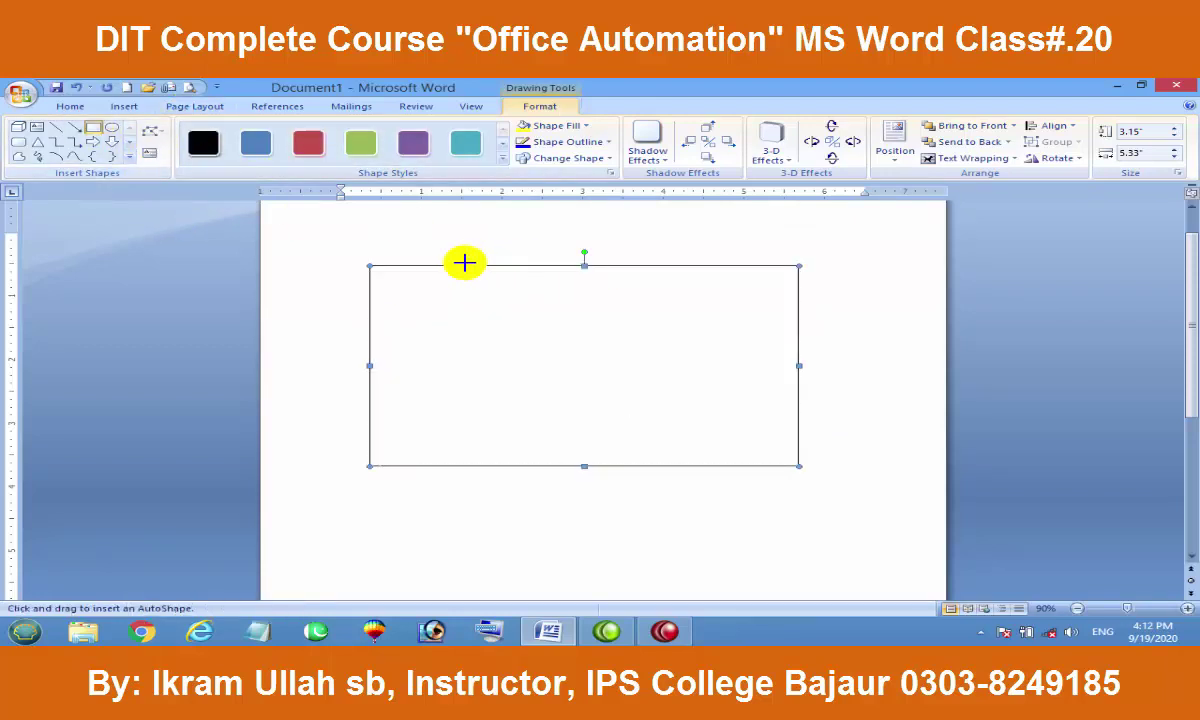
left_click_drag(501, 264, 797, 466)
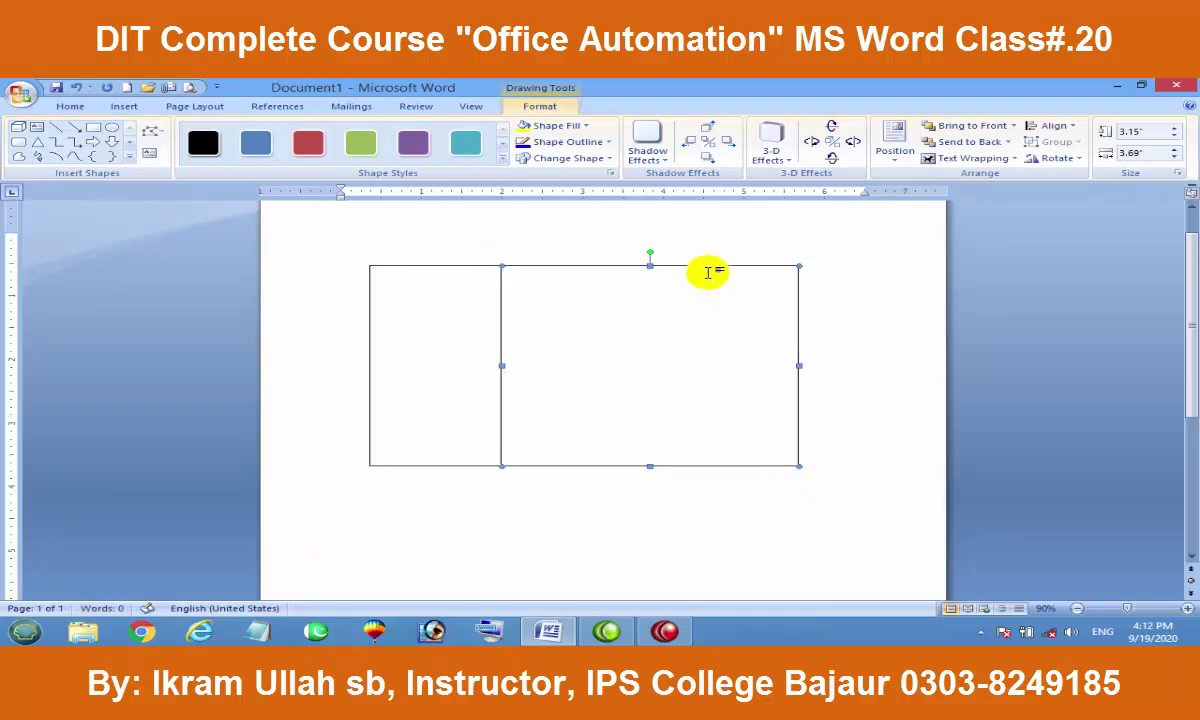
left_click(576, 126)
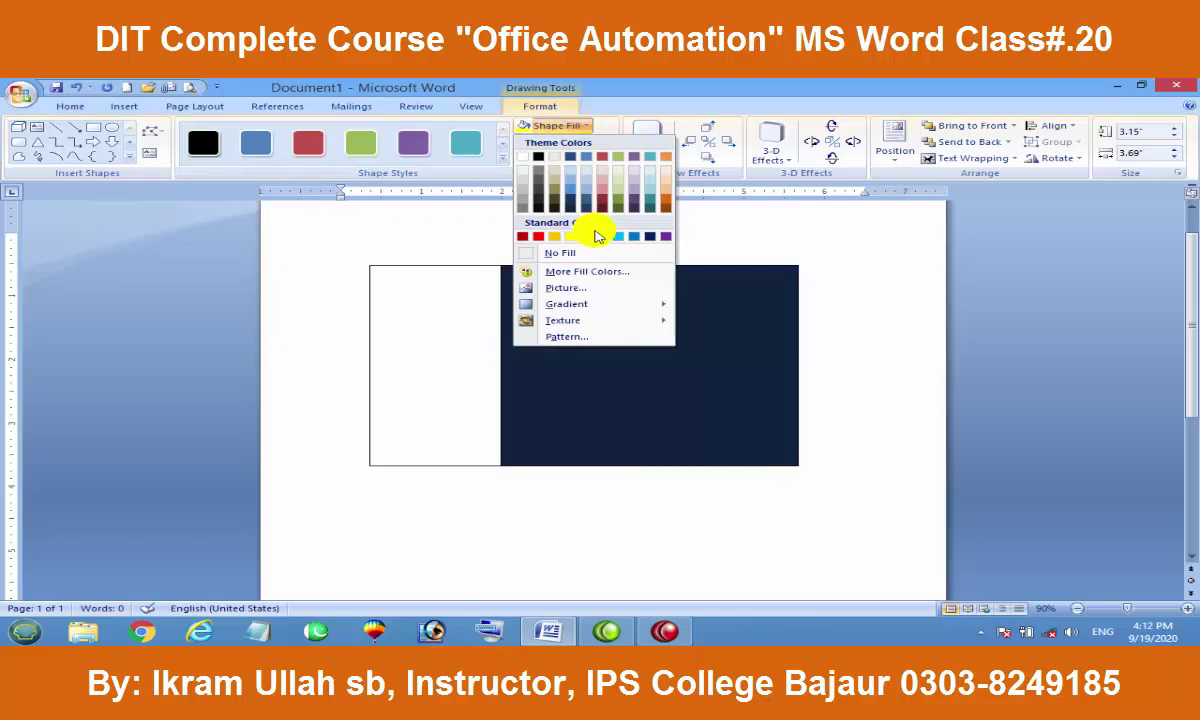
Step: Fill the right rectangle green and add a tilted white crescent moon on it
left_click(601, 236)
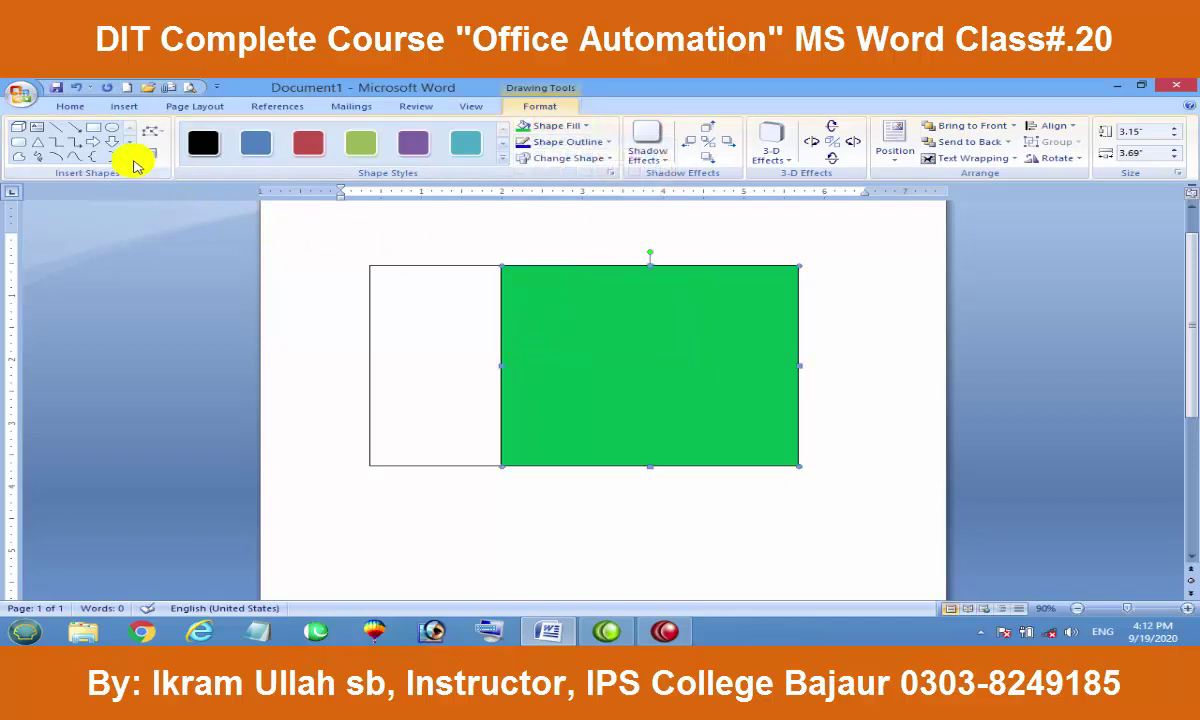
left_click(130, 157)
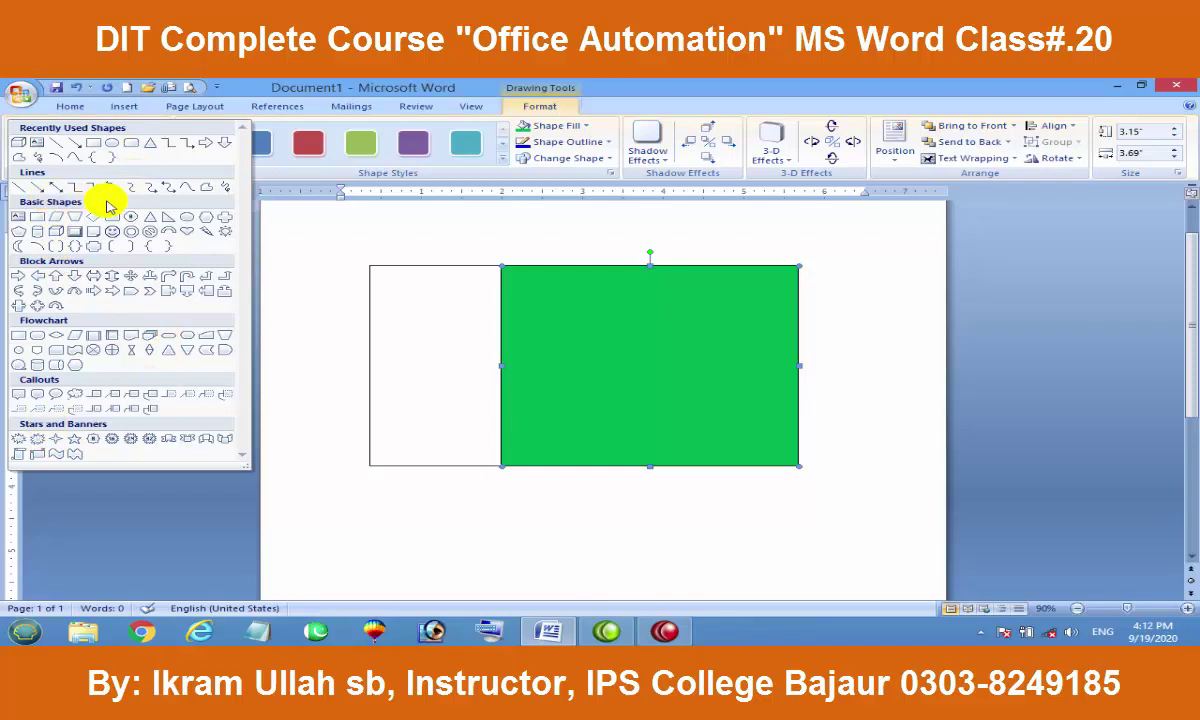
left_click(30, 231)
left_click_drag(574, 304, 625, 401)
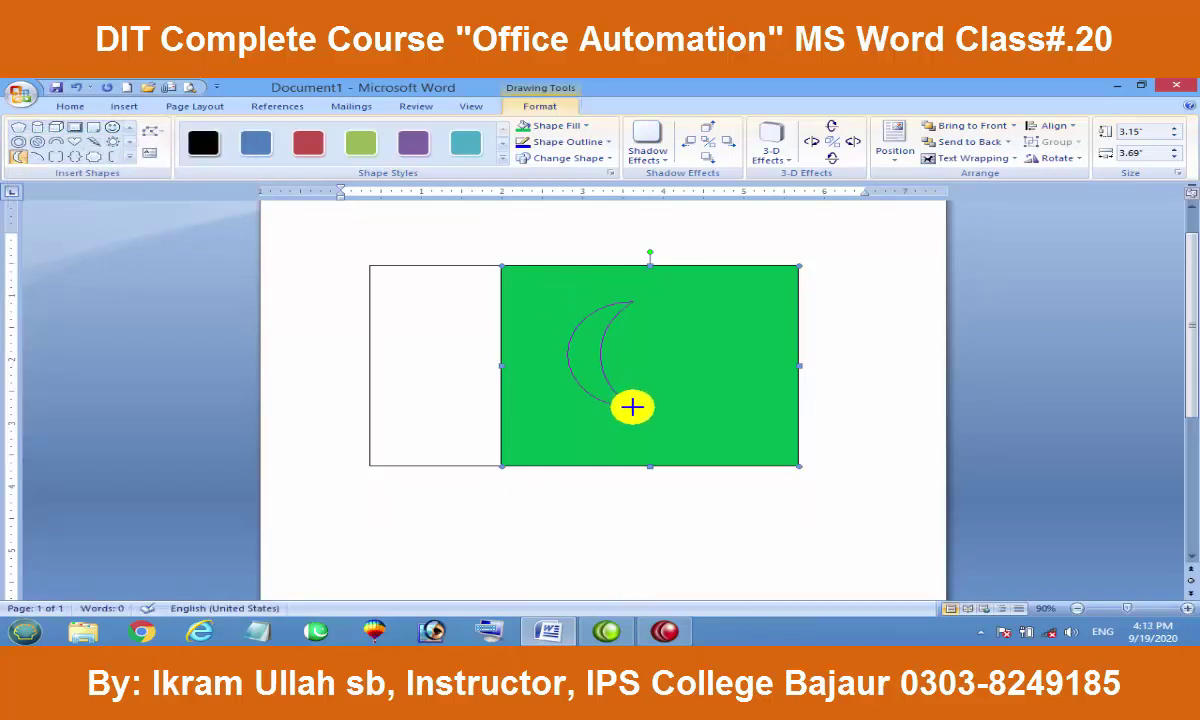
left_click_drag(627, 403, 641, 407)
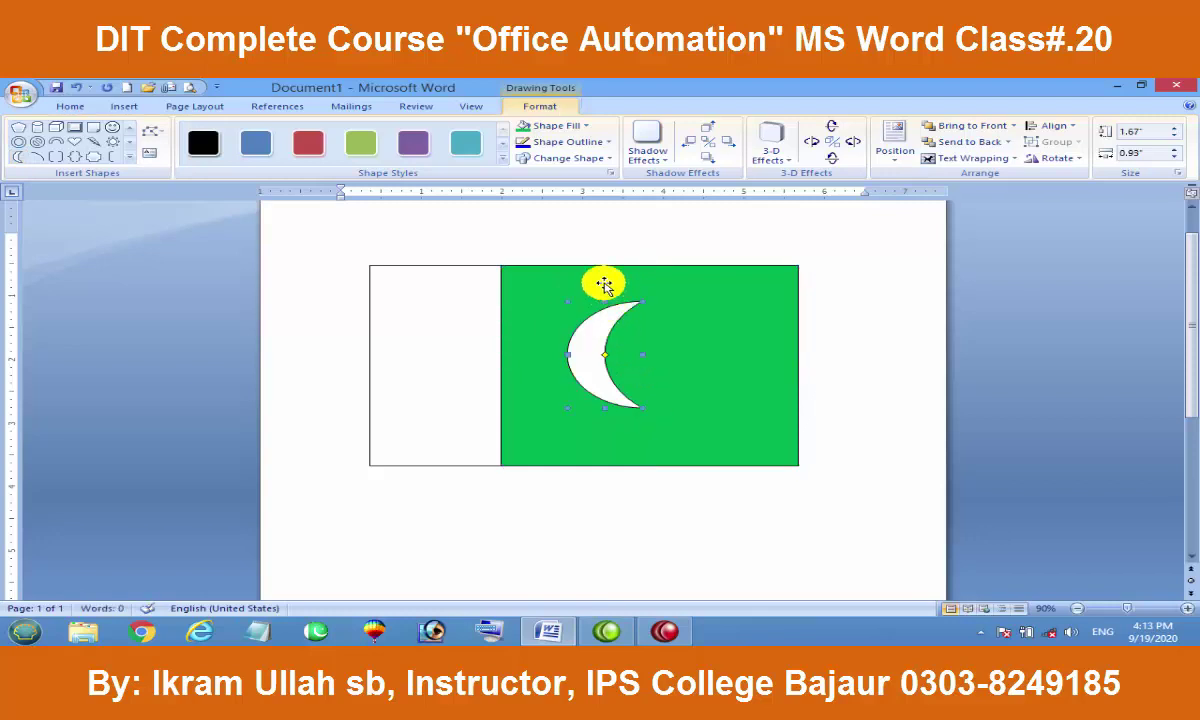
left_click_drag(606, 289, 540, 307)
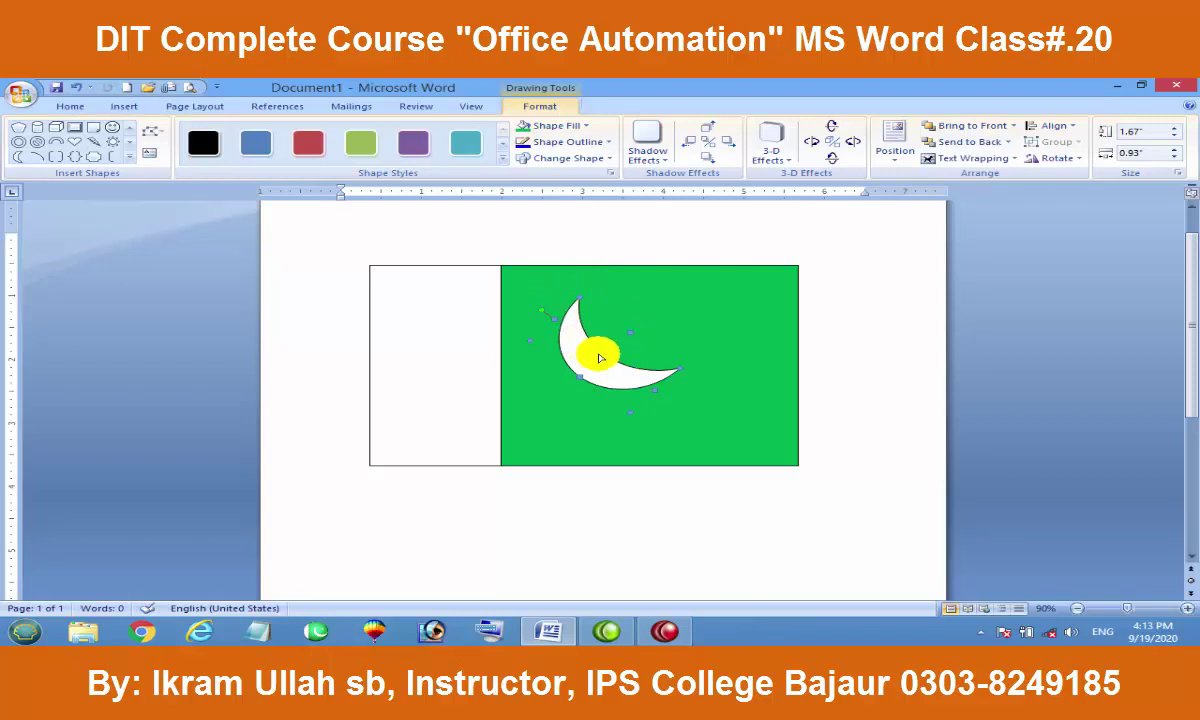
left_click_drag(606, 365, 621, 385)
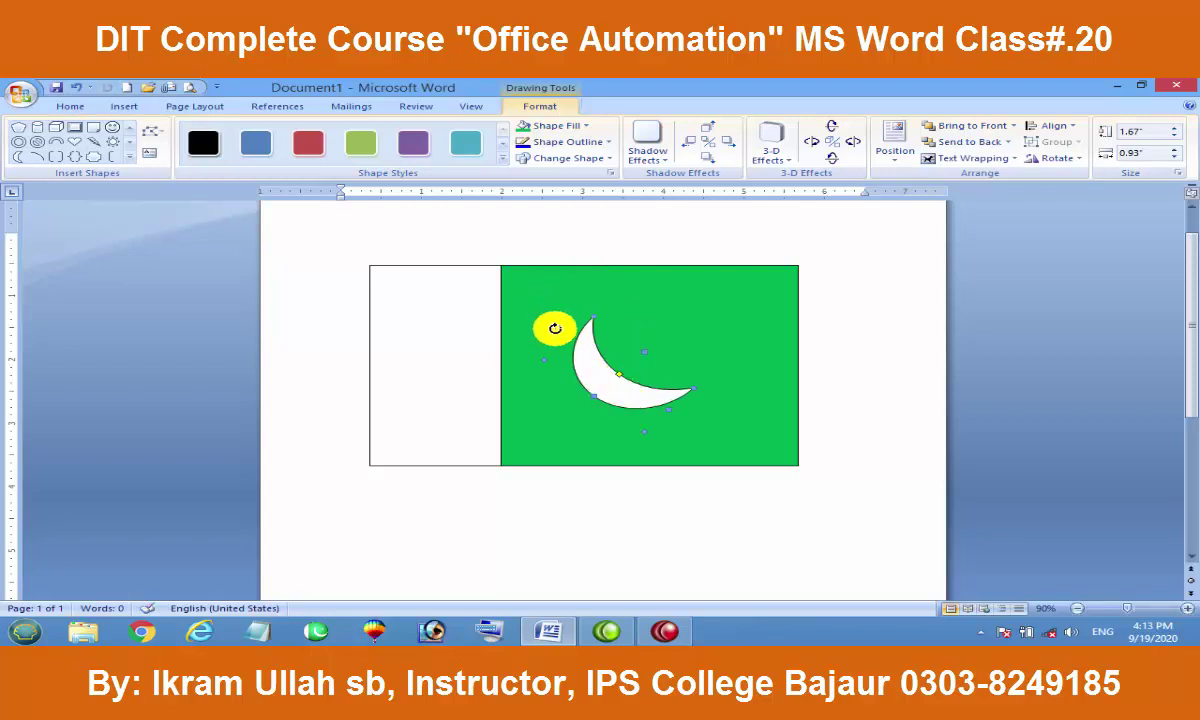
left_click_drag(563, 324, 640, 403)
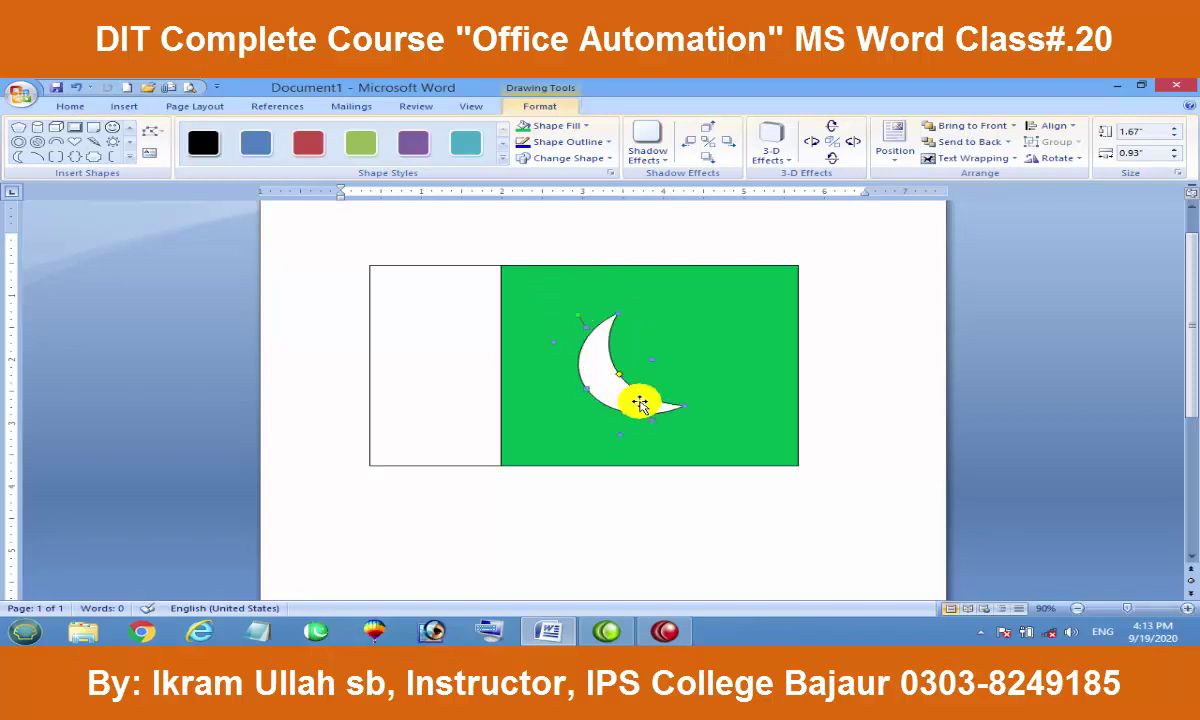
Step: Add a white five-point star beside the crescent moon
left_click(130, 156)
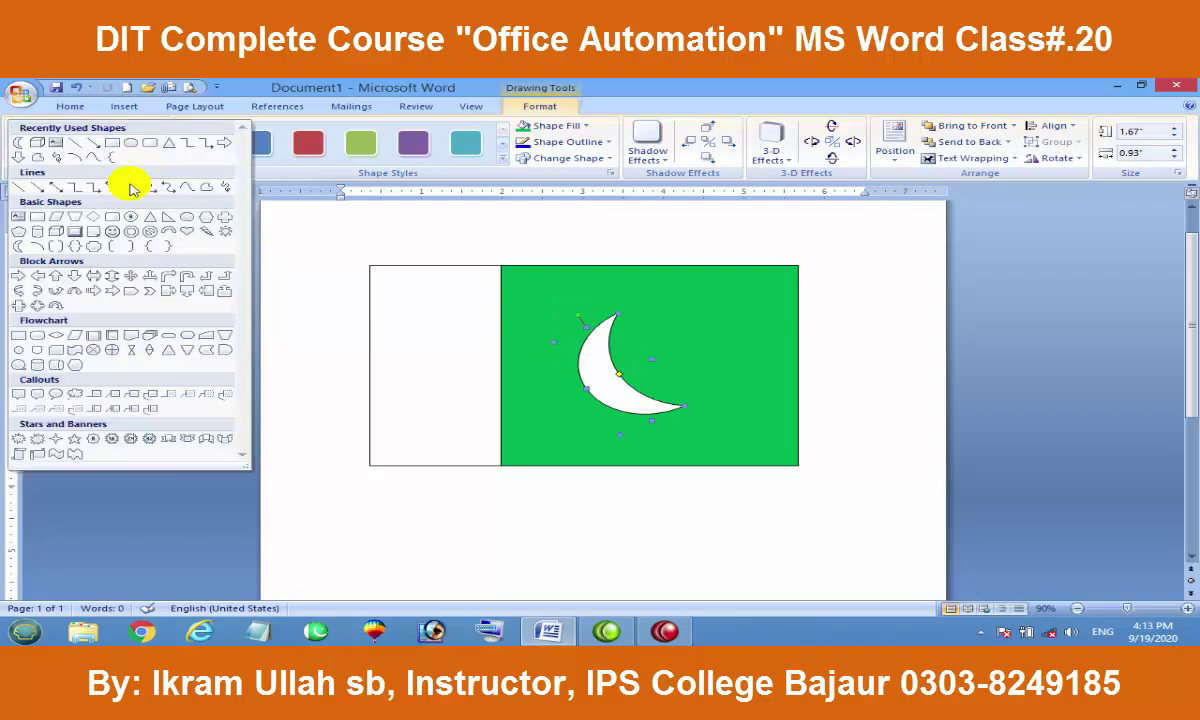
left_click(74, 439)
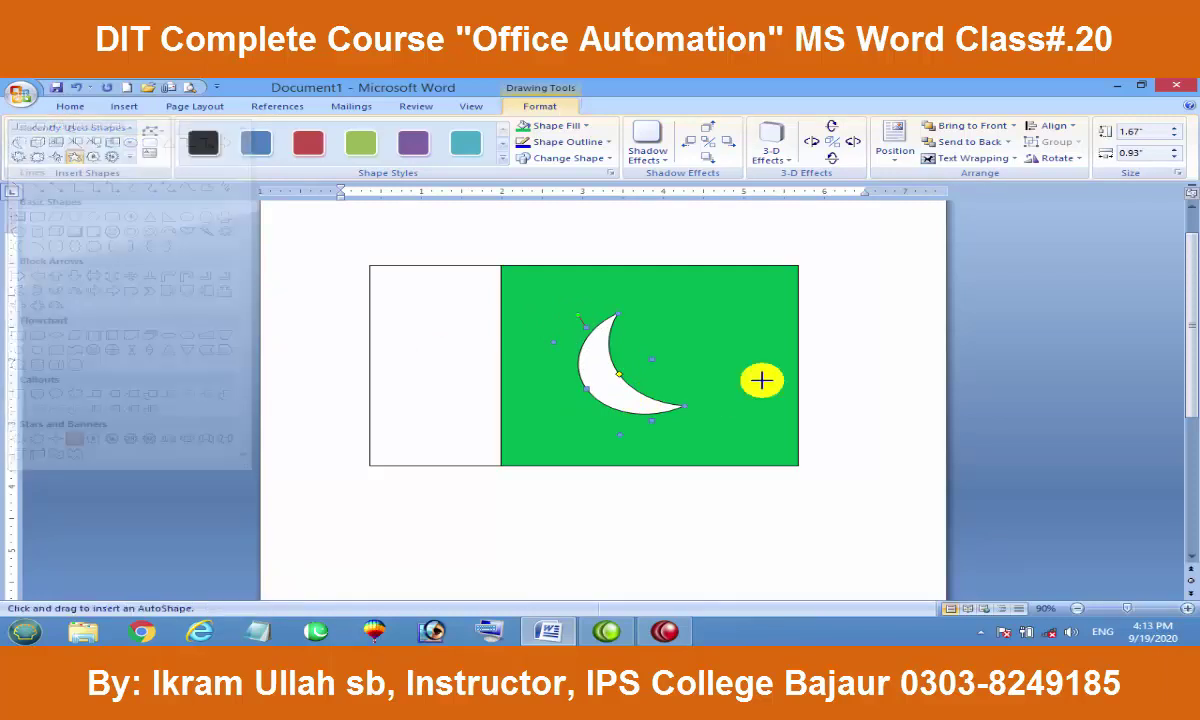
left_click_drag(683, 316, 733, 362)
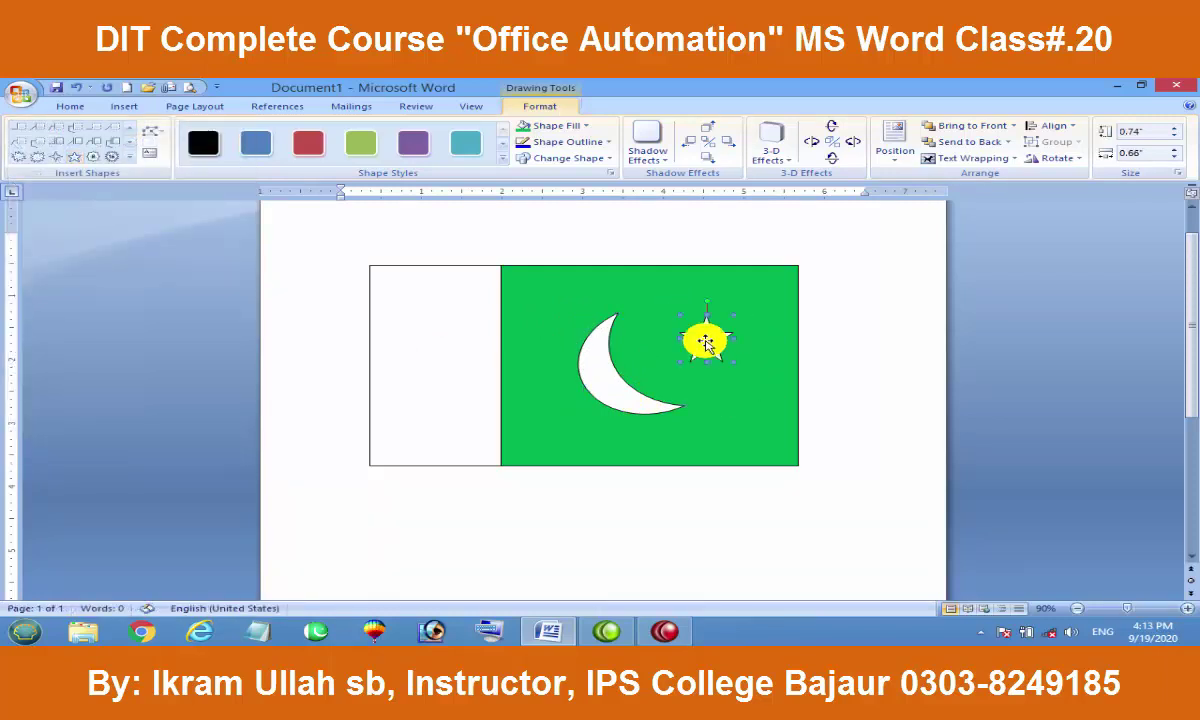
left_click(130, 157)
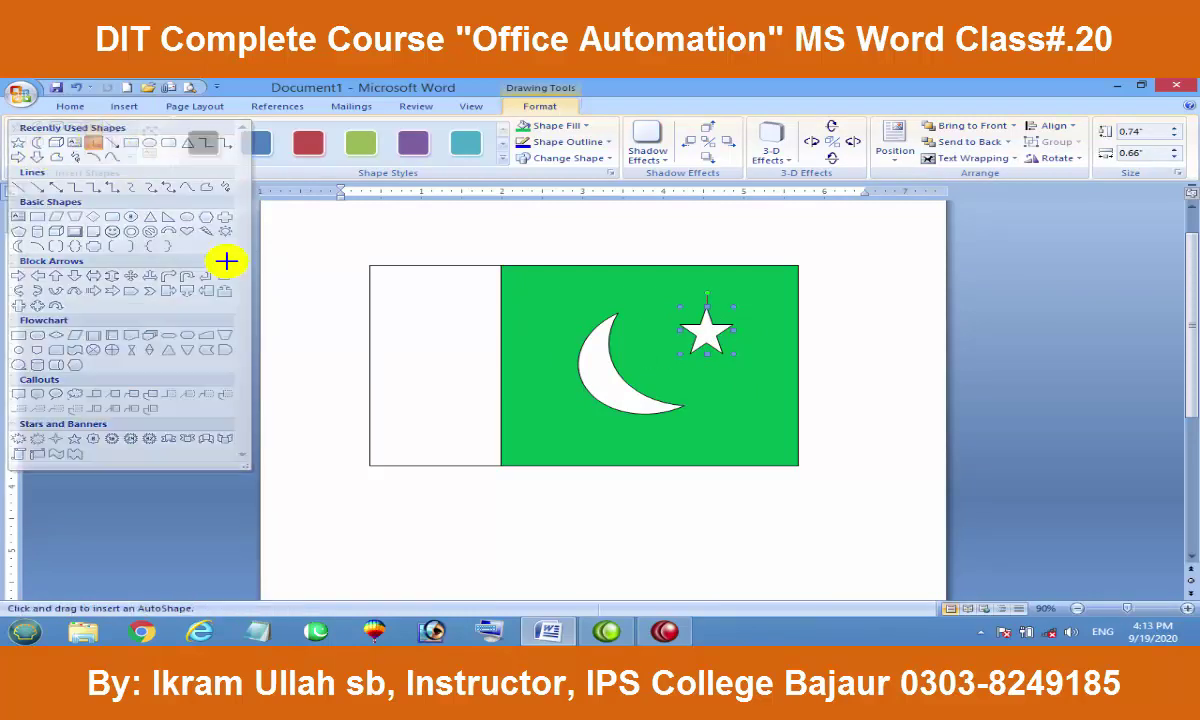
left_click(226, 262)
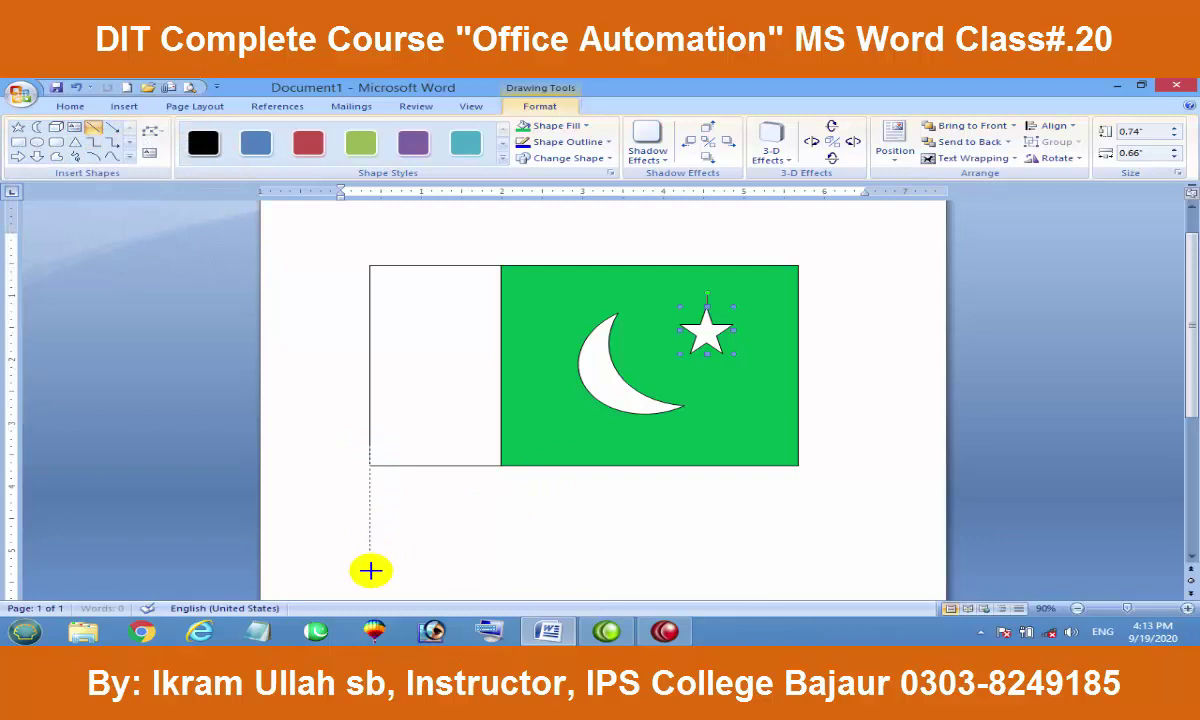
Step: Draw the flag's vertical pole line and a ribbon banner shape at its foot
left_click_drag(372, 590, 371, 590)
scroll(528, 470, "down", 2)
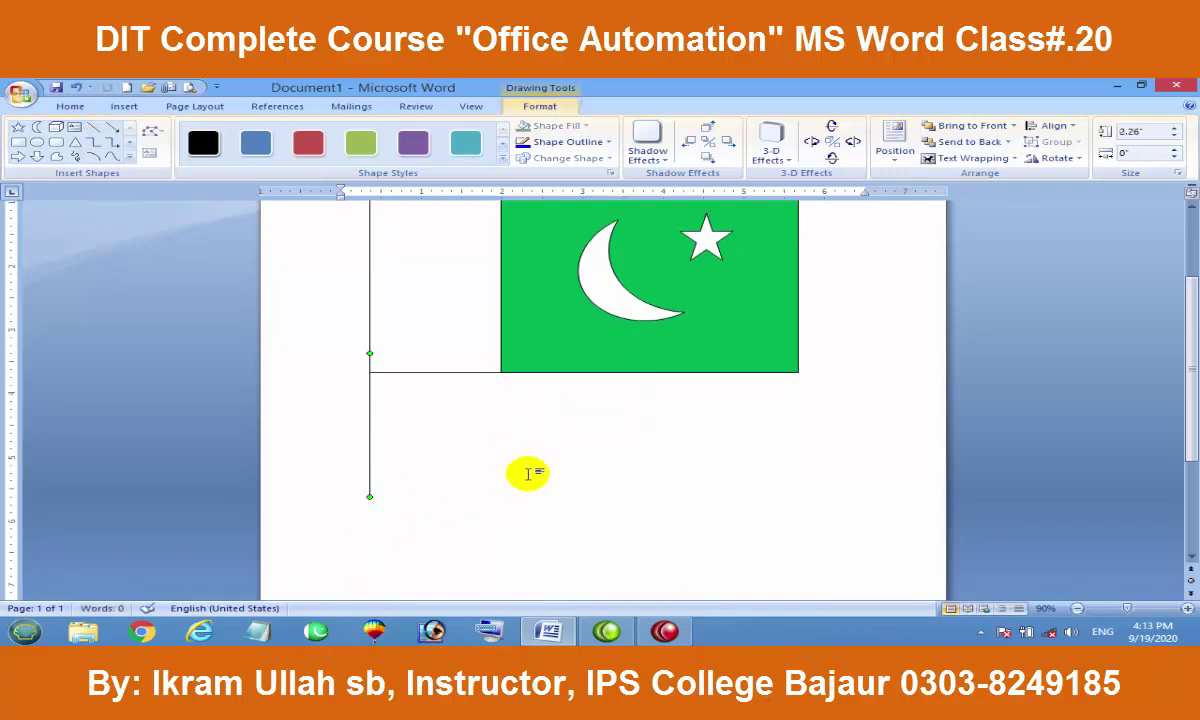
left_click(131, 155)
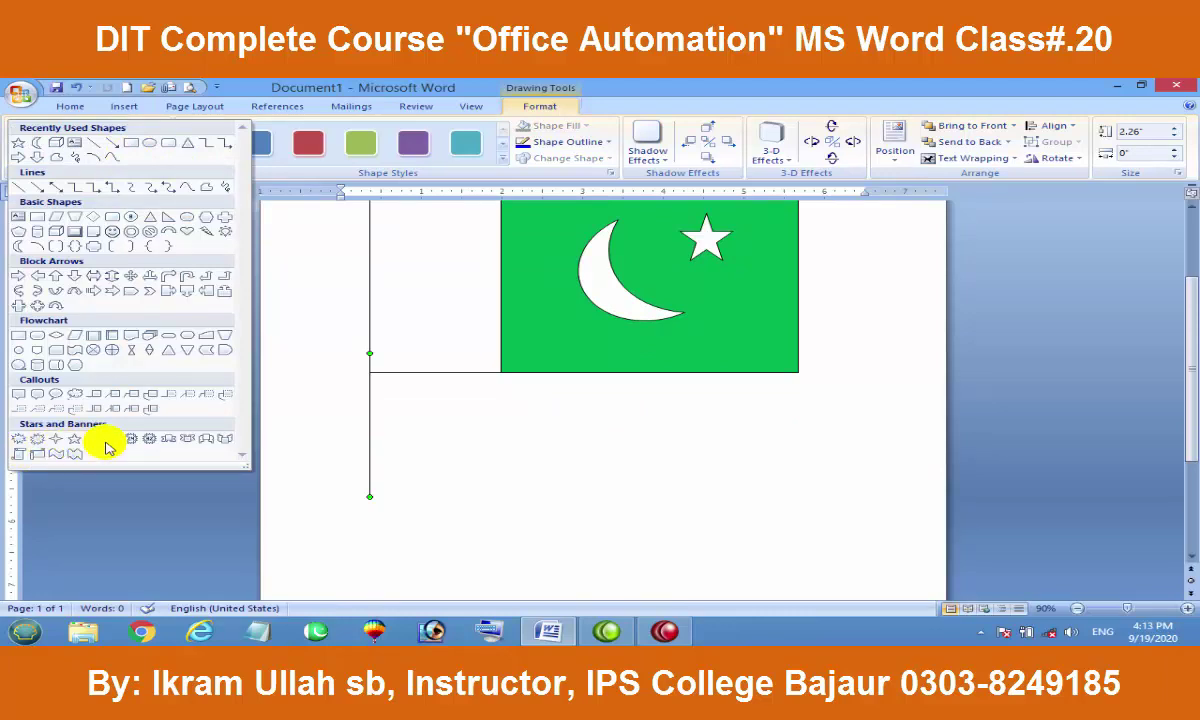
left_click(174, 447)
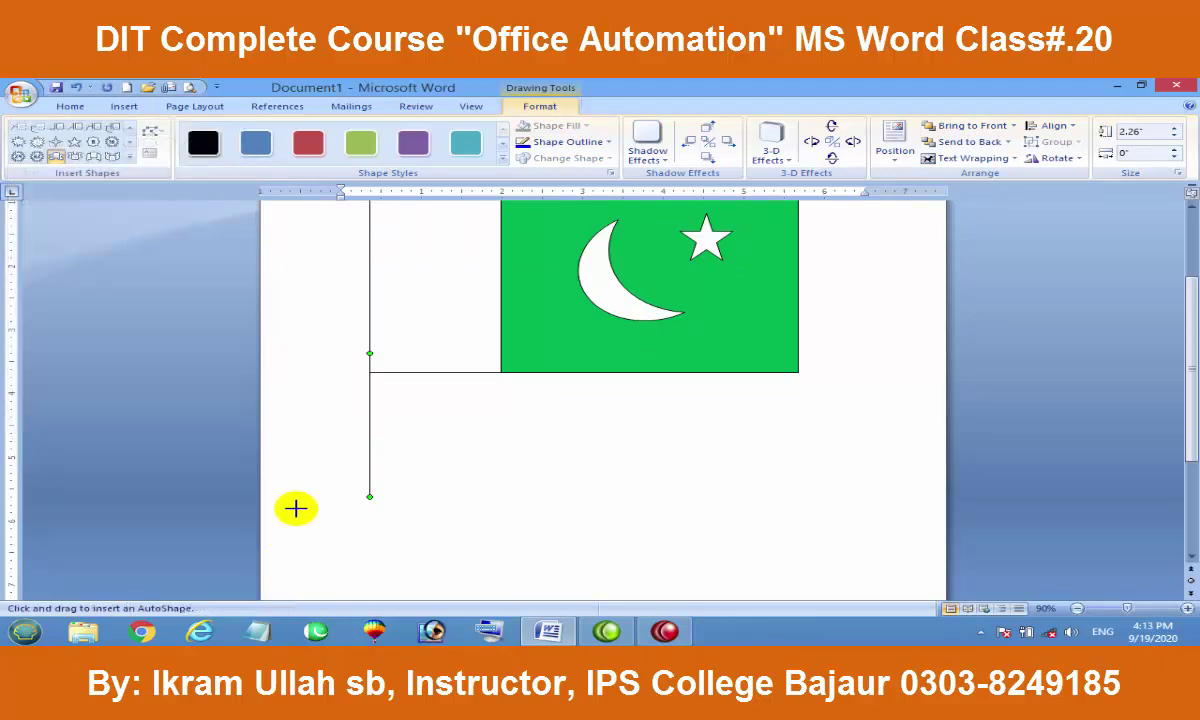
left_click_drag(318, 488, 410, 525)
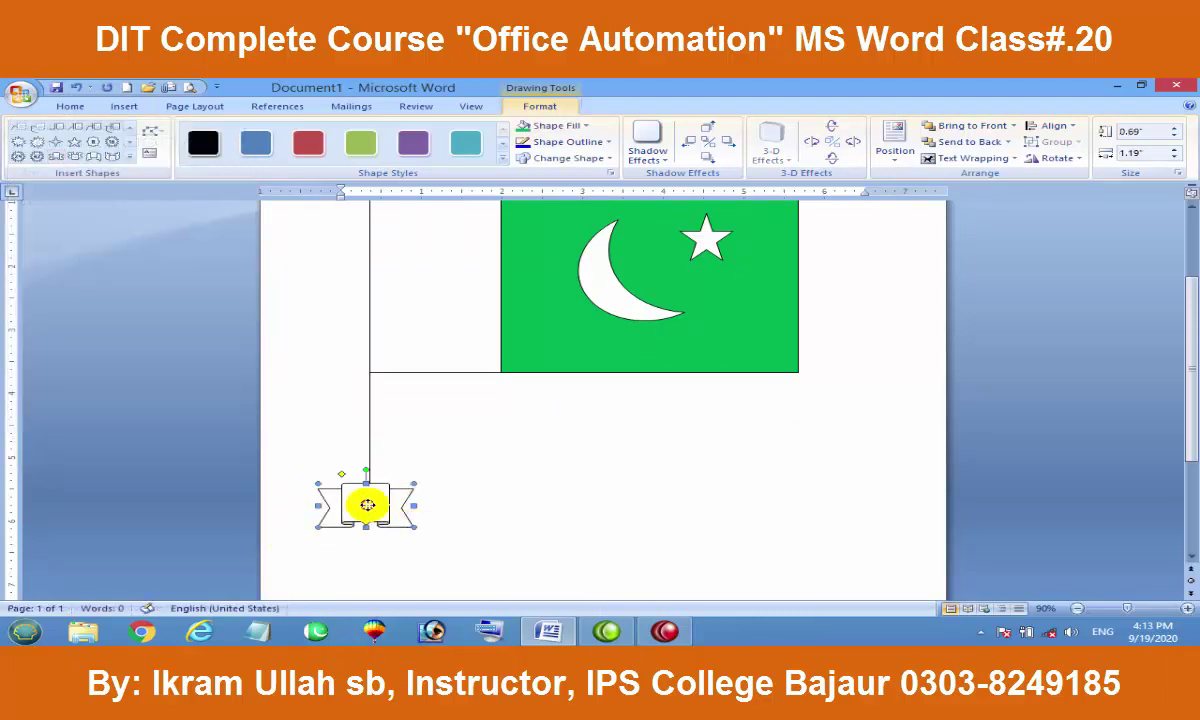
scroll(450, 510, "up", 2)
left_click(536, 517)
scroll(447, 468, "down", 1)
scroll(522, 455, "up", 1)
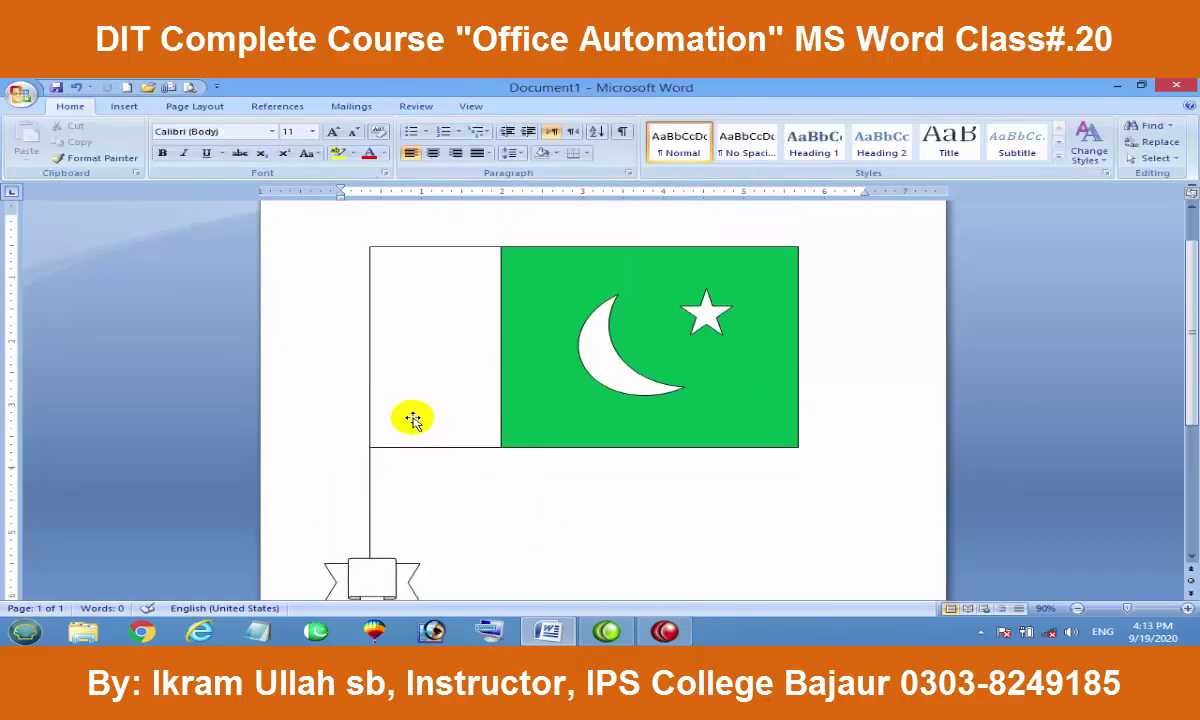
scroll(544, 405, "down", 2)
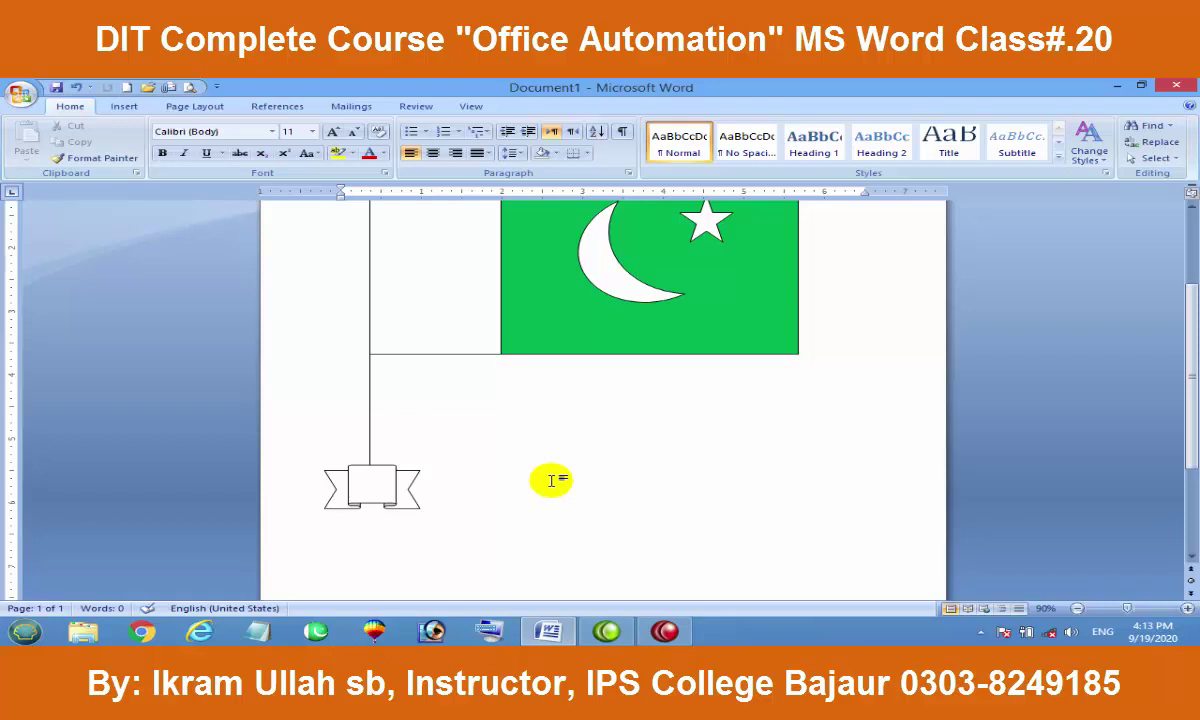
scroll(551, 481, "down", 6)
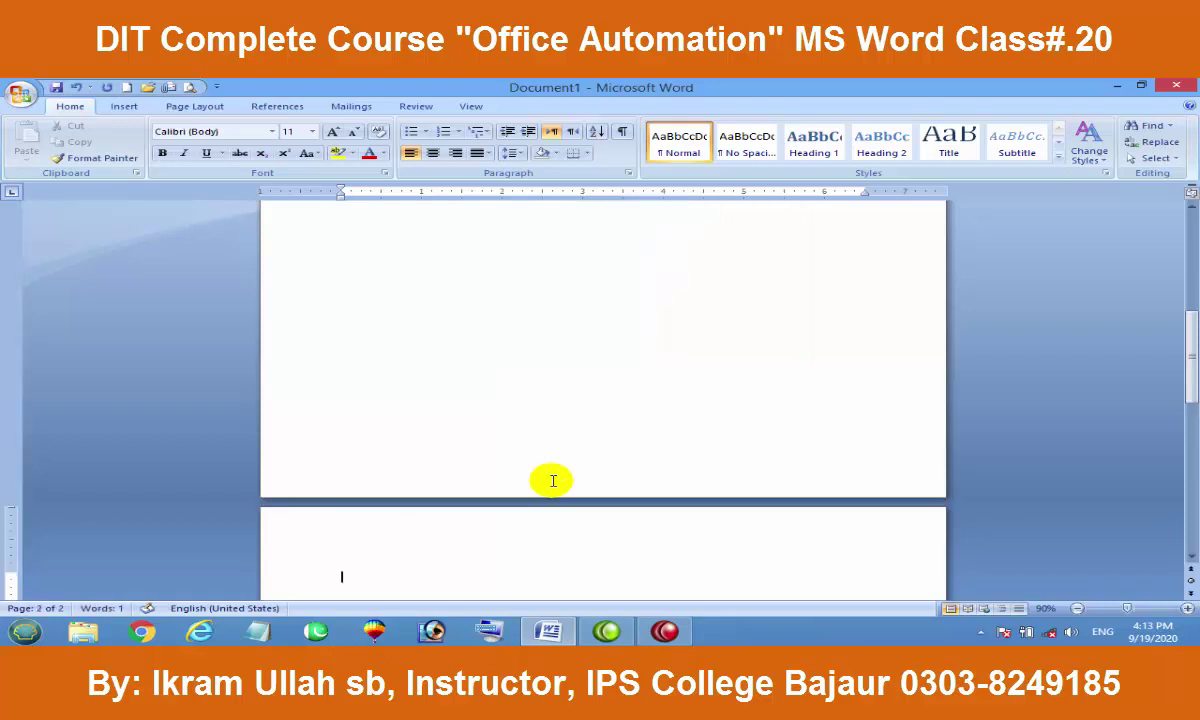
Step: Draw a tall Can cylinder near the top centre of page 1 and give it the green shape style
scroll(552, 481, "up", 3)
scroll(551, 481, "up", 1)
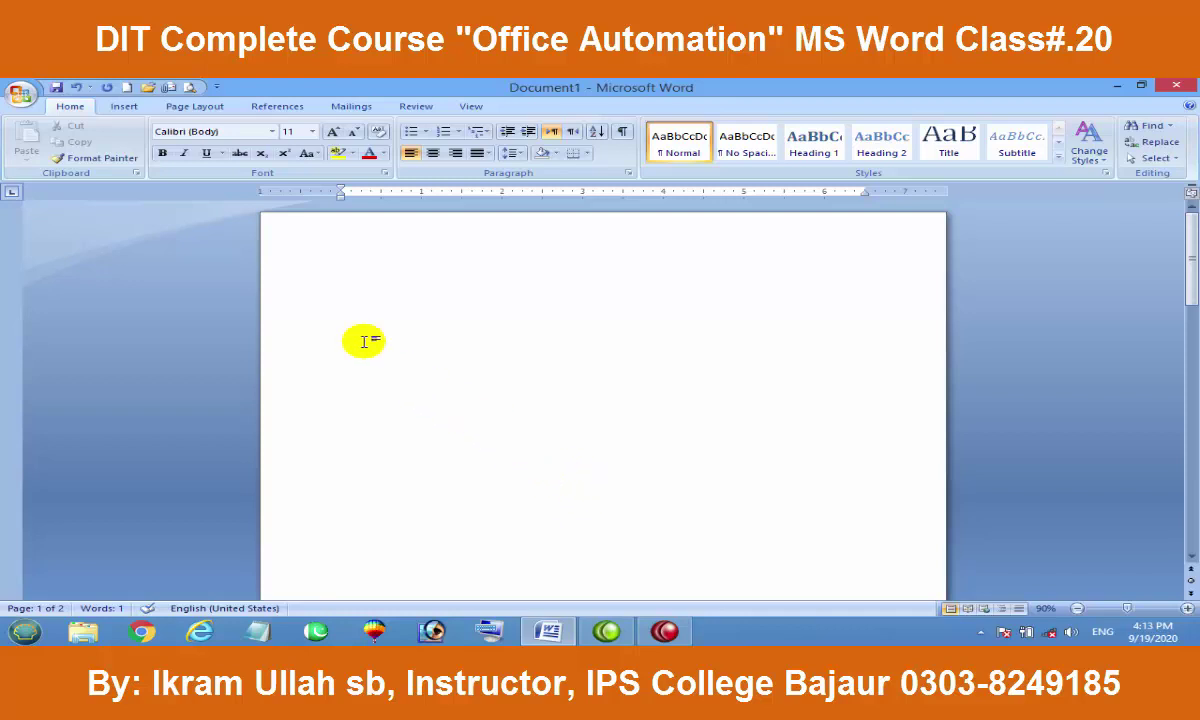
left_click(122, 107)
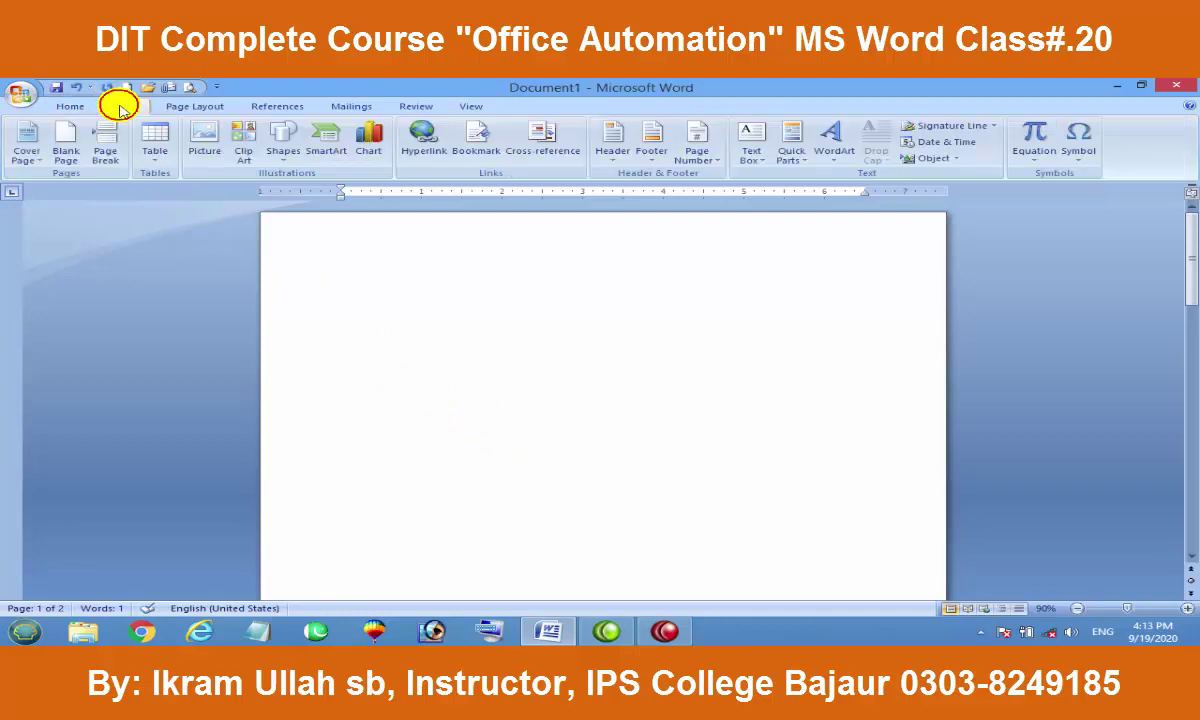
left_click(284, 148)
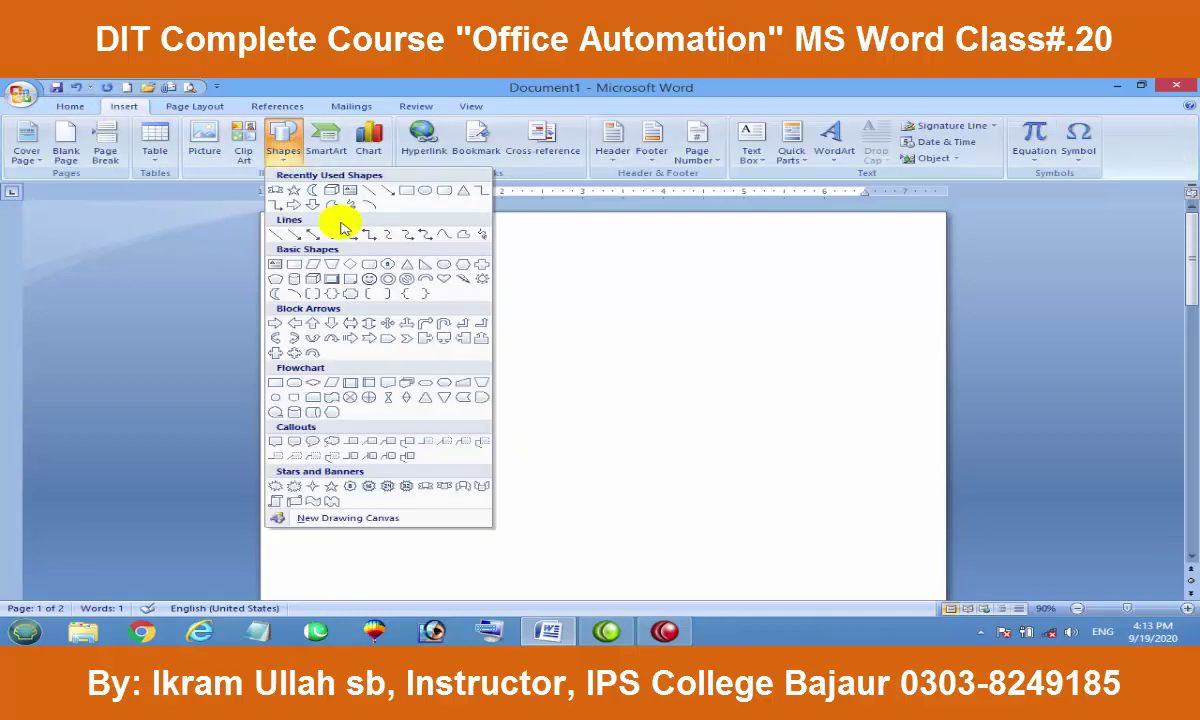
left_click(289, 279)
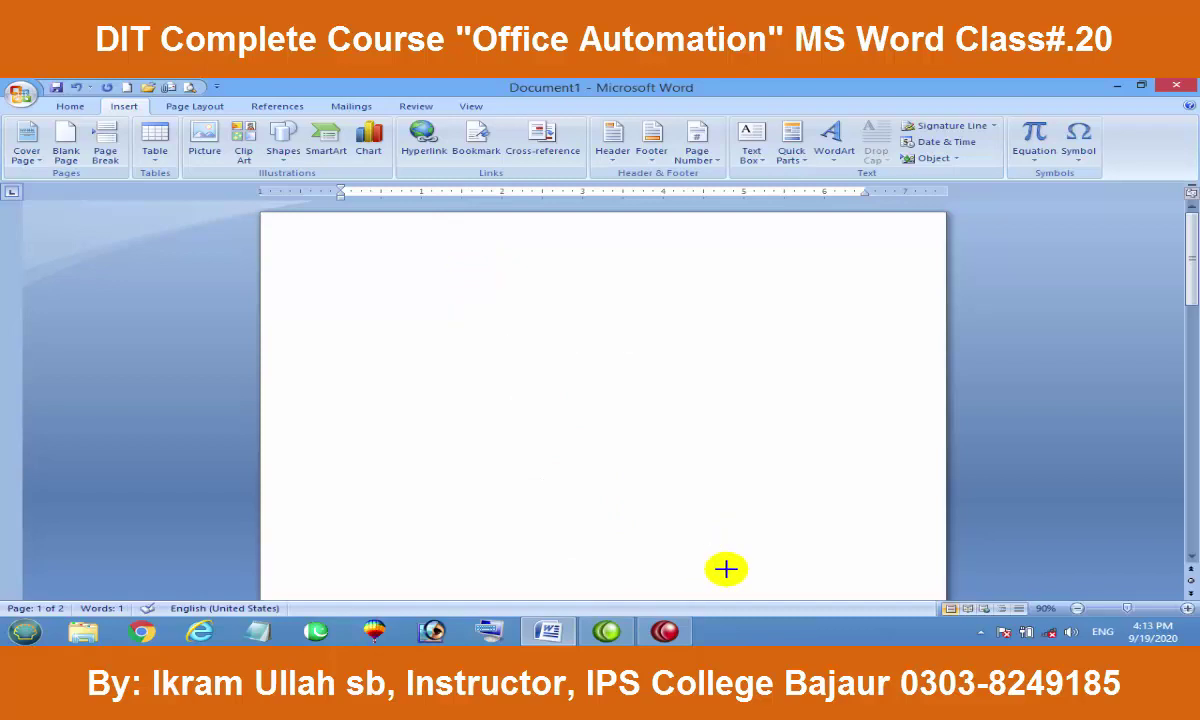
left_click_drag(726, 569, 745, 566)
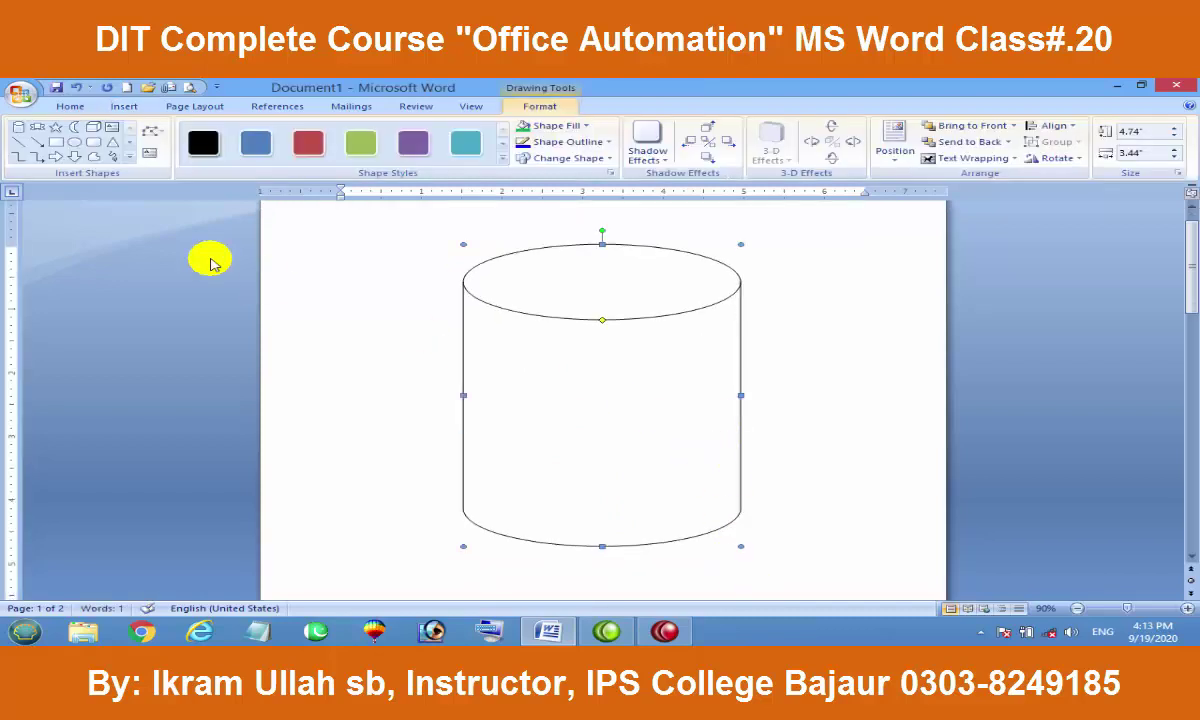
left_click(129, 157)
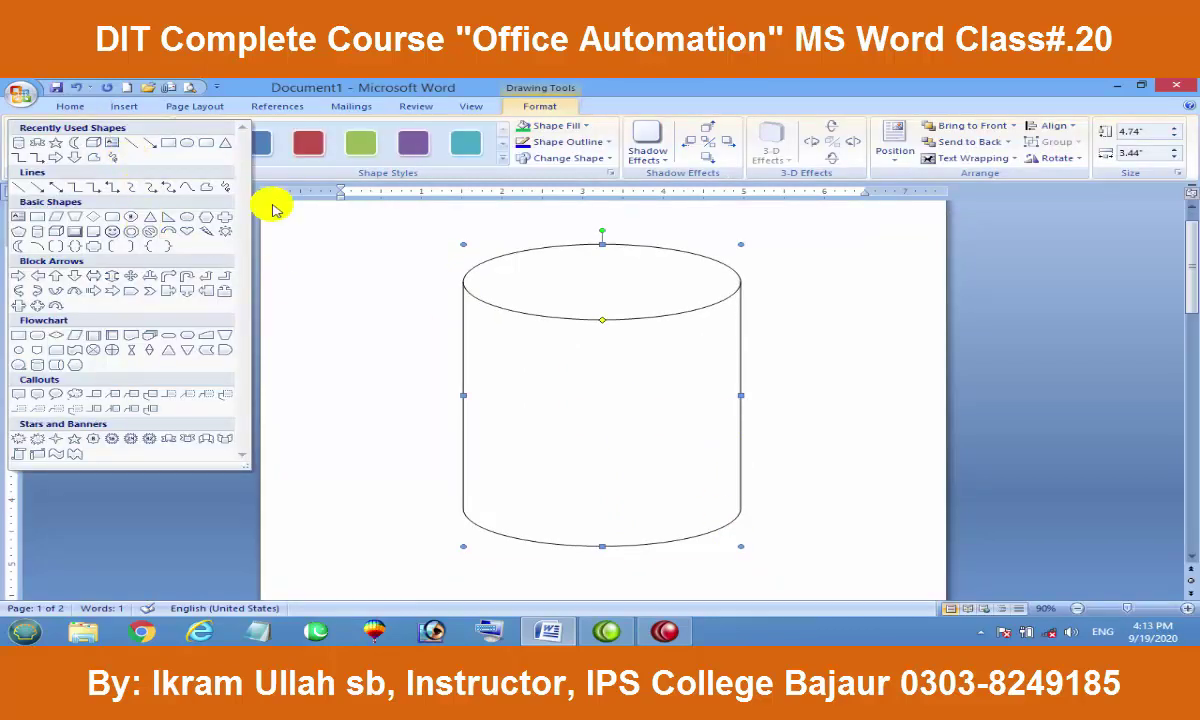
left_click(348, 142)
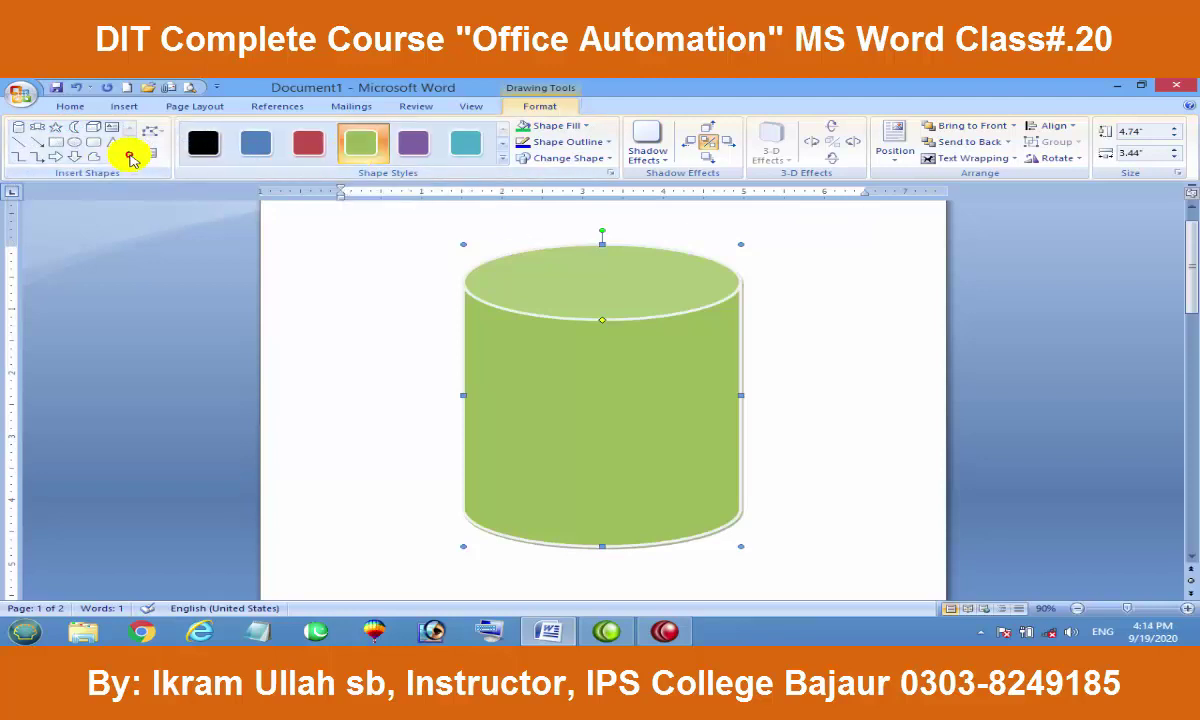
left_click(130, 157)
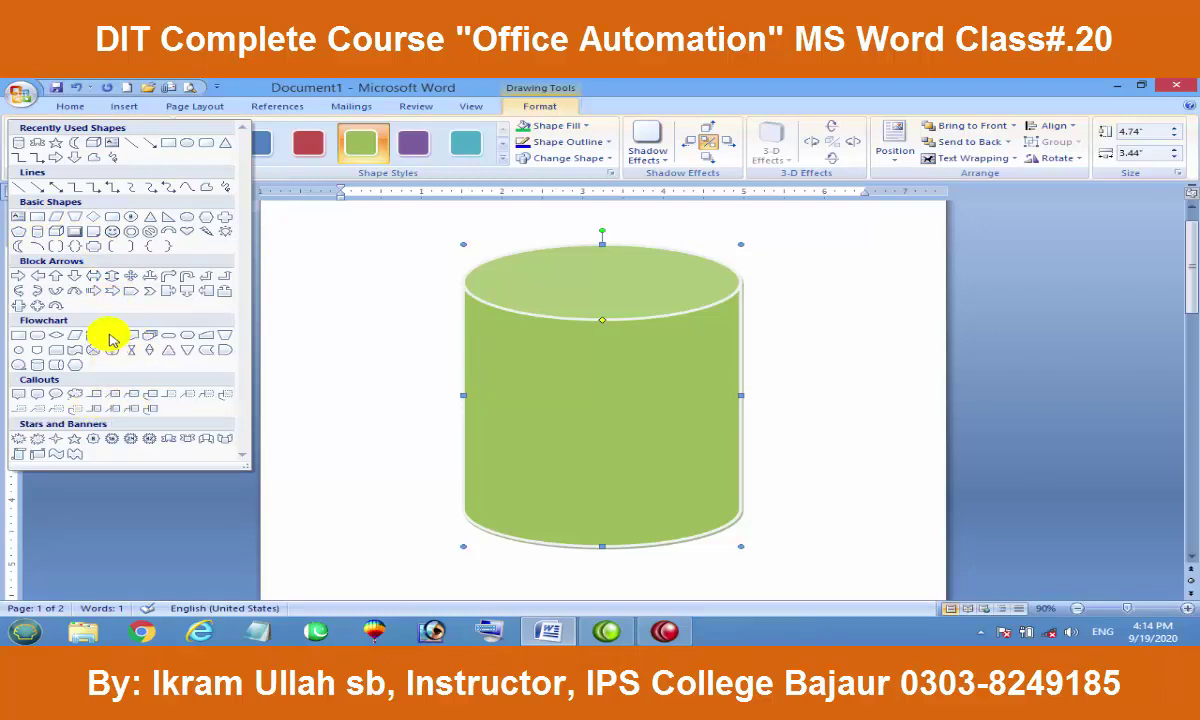
Step: Draw a Block Arc handle against the cylinder's right side and style it green
left_click(168, 233)
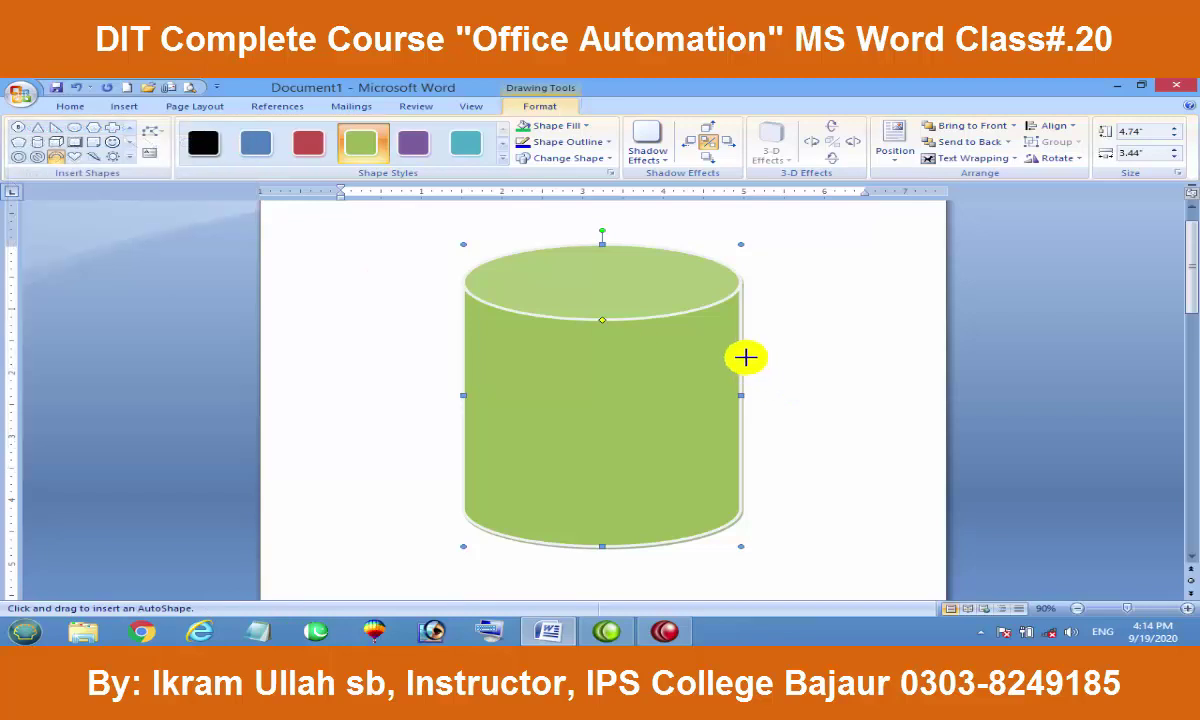
mouse_move(808, 424)
left_mouse_down()
mouse_move(789, 364)
mouse_move(844, 395)
mouse_move(745, 391)
left_mouse_up()
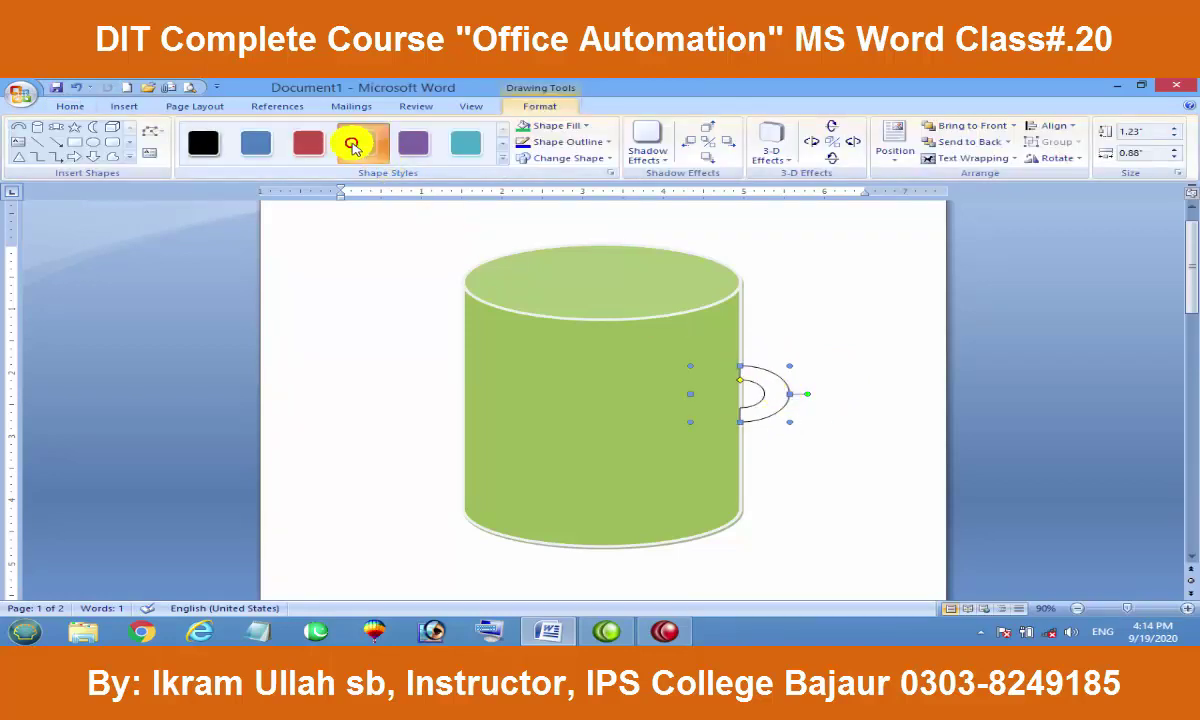
left_click(361, 143)
left_click(855, 356)
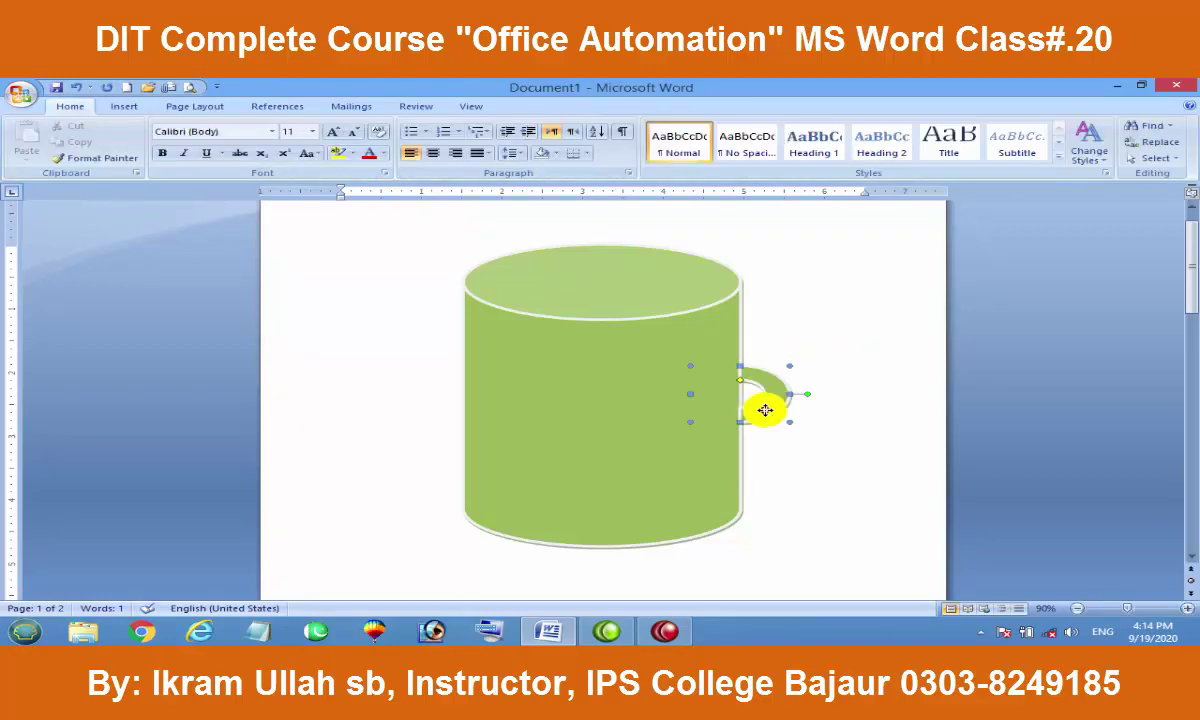
left_click(765, 410)
left_click(761, 337)
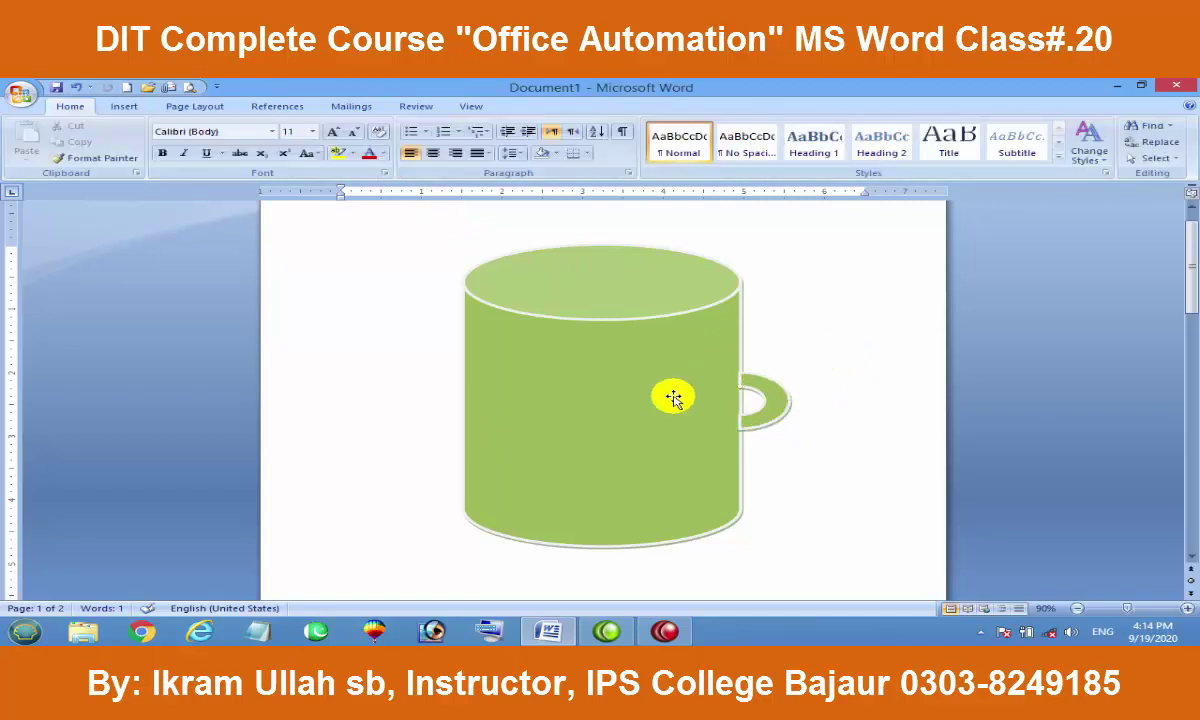
left_click(545, 415)
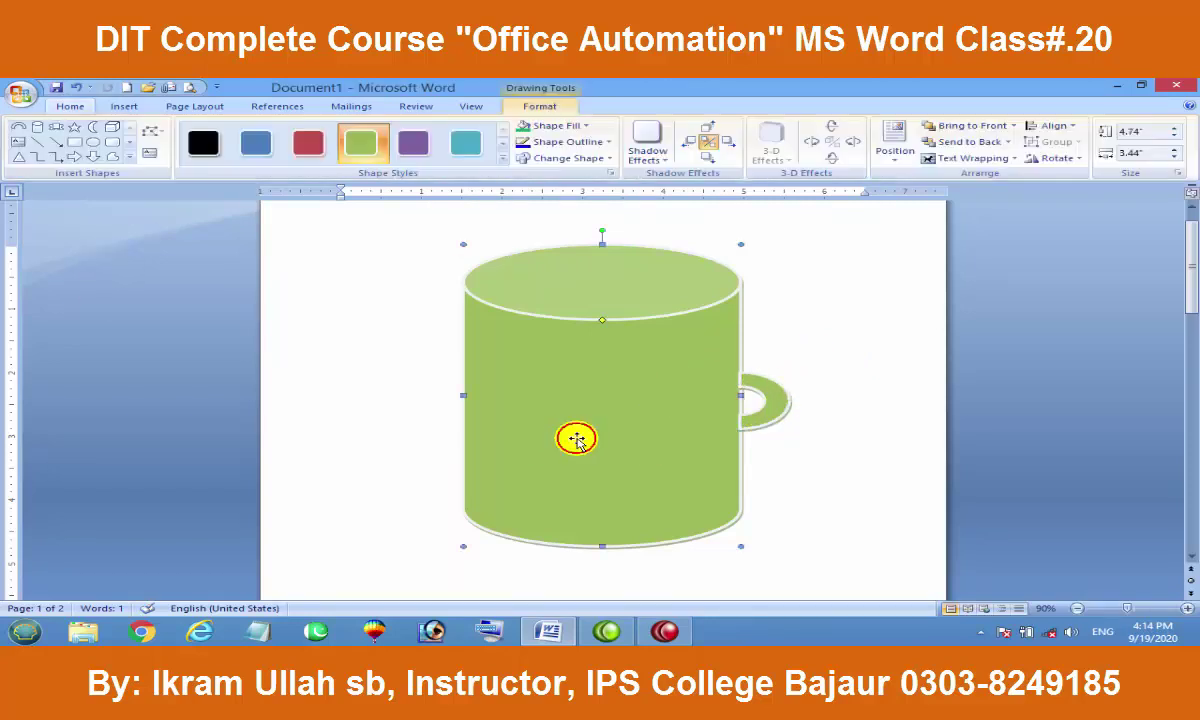
left_click(128, 160)
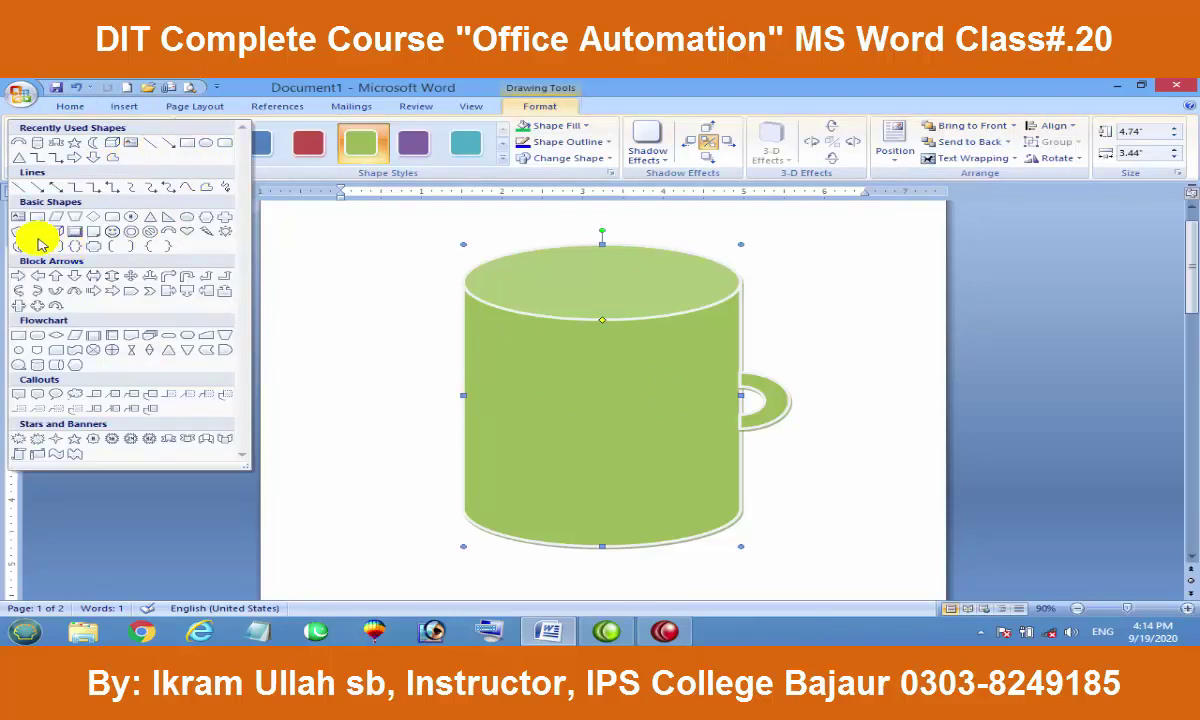
Step: Draw a second Can cylinder over the mug's lower half, matching its bottom to the mug base
left_click(37, 231)
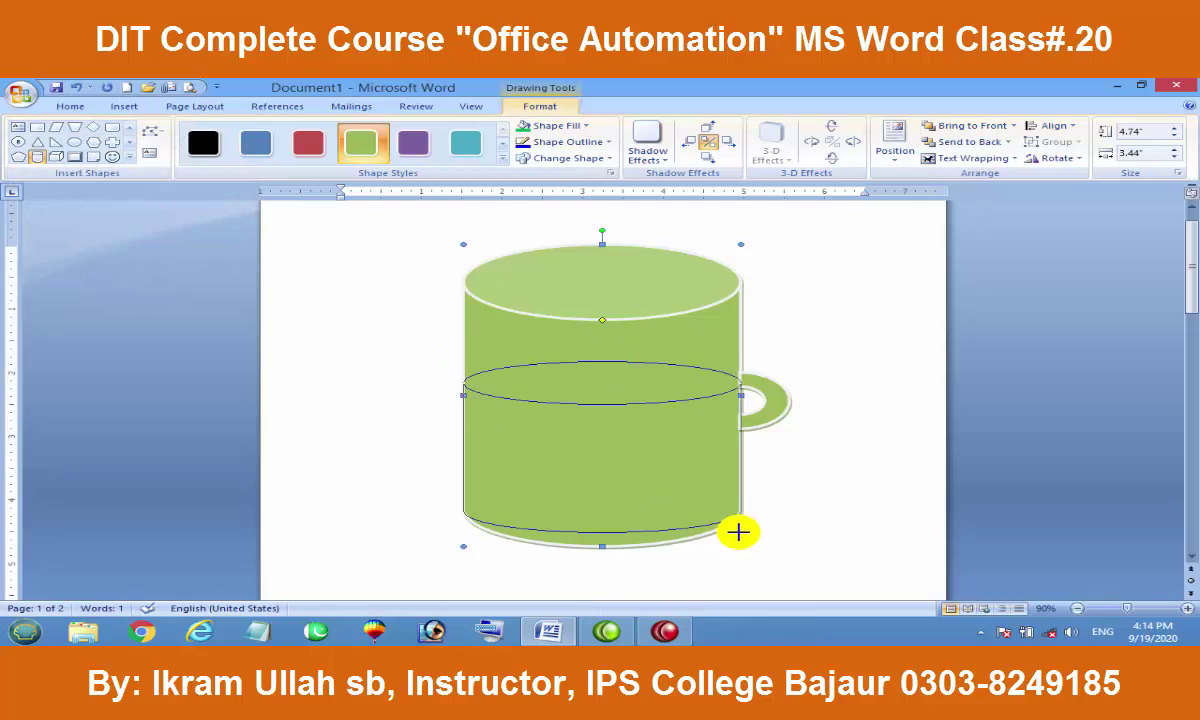
left_click_drag(708, 512, 737, 530)
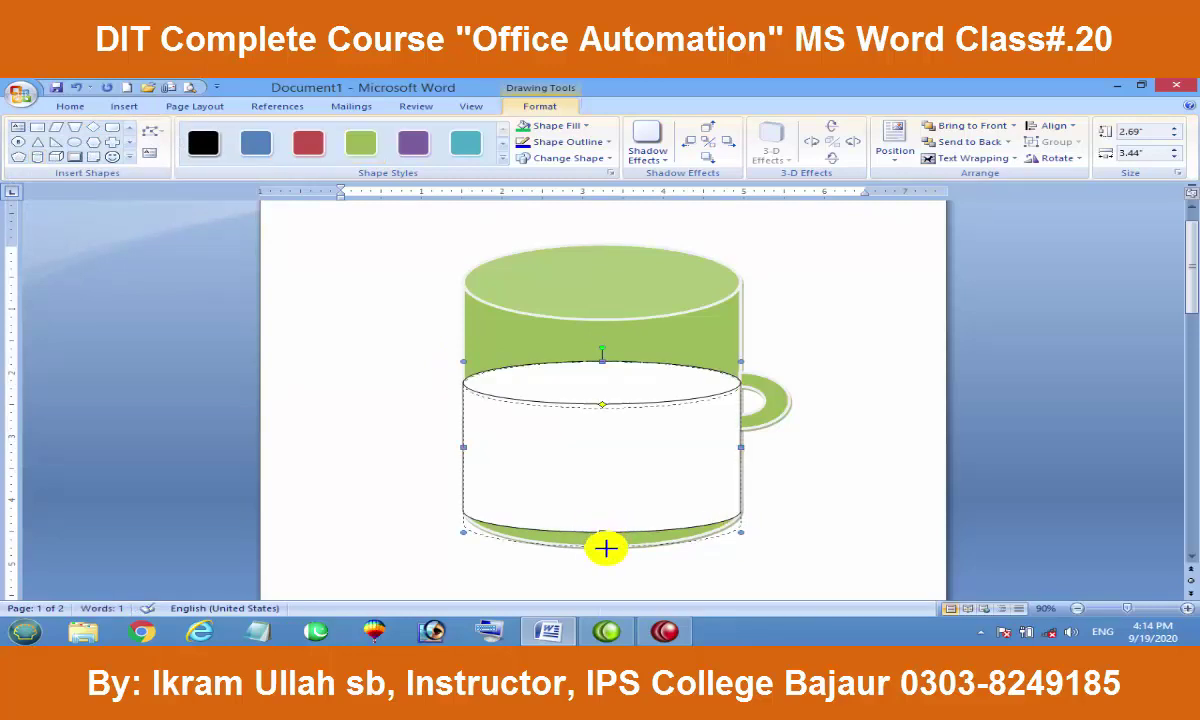
left_click_drag(606, 548, 609, 547)
left_click_drag(573, 462, 574, 462)
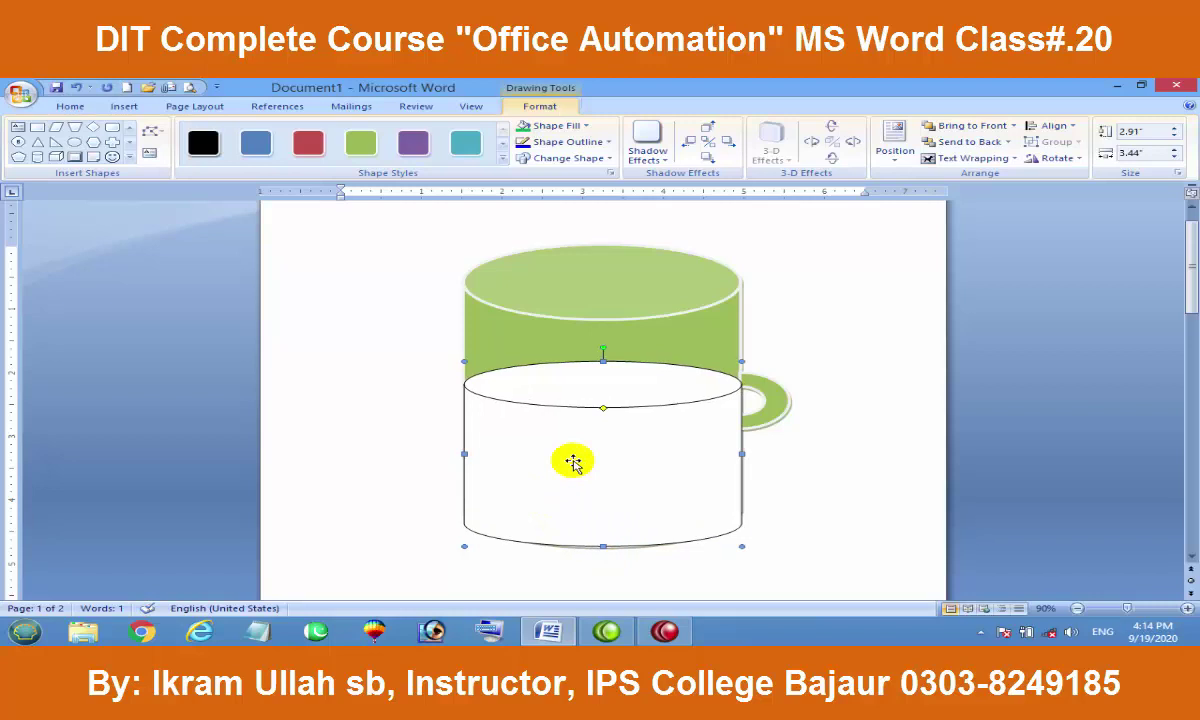
left_click(605, 546)
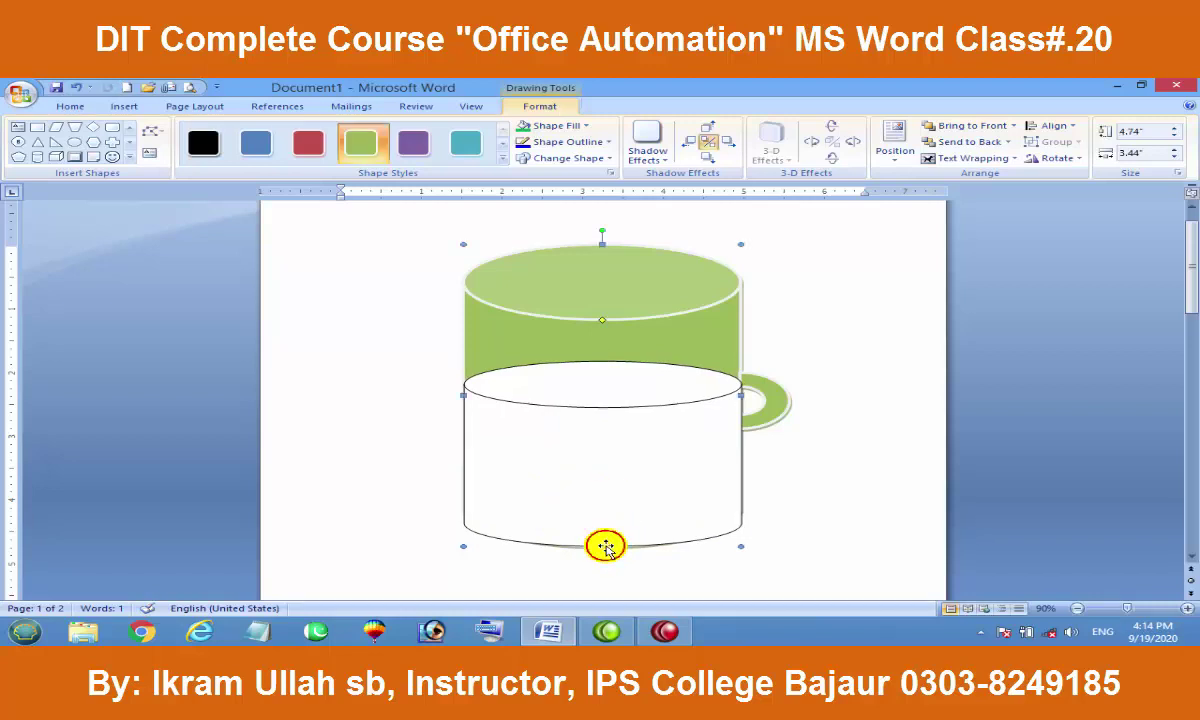
left_click_drag(603, 546, 604, 554)
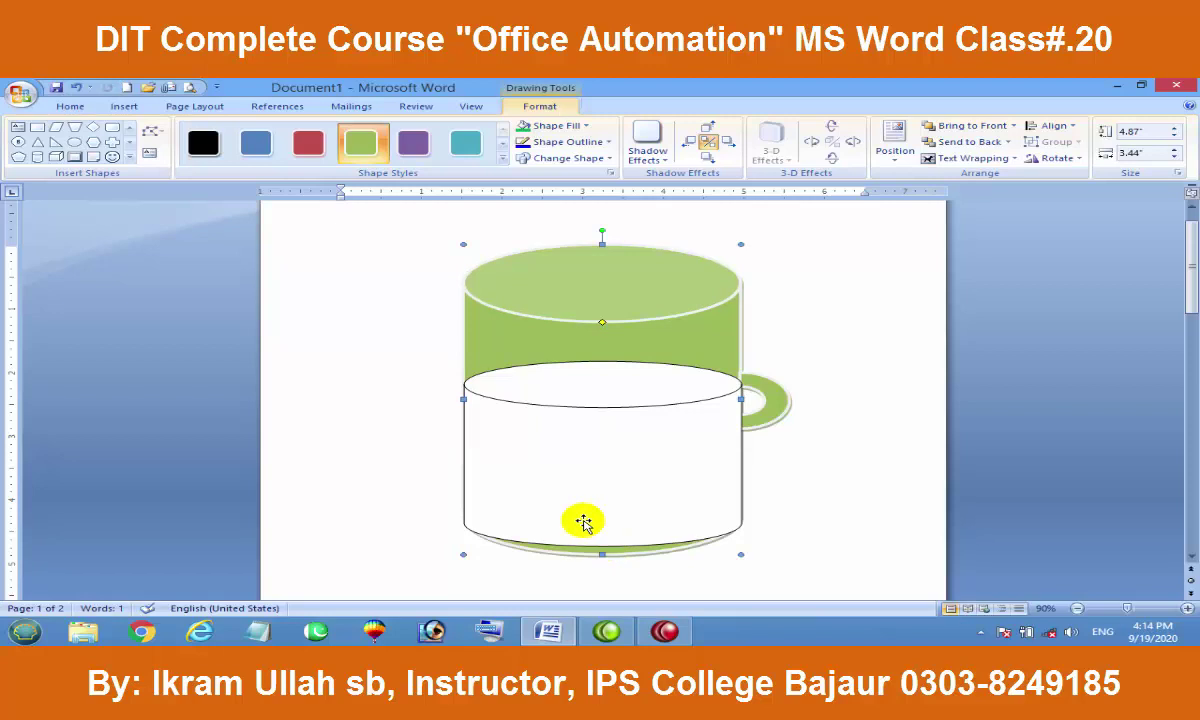
left_click(800, 488)
left_click(610, 544)
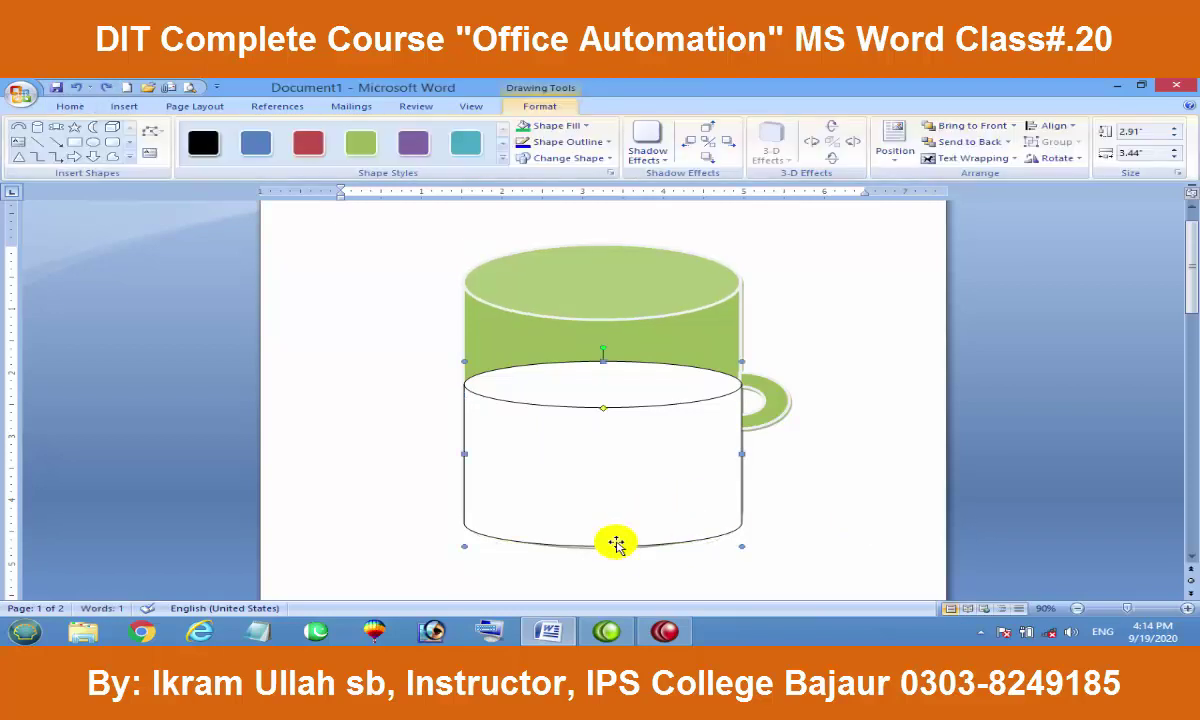
left_click_drag(602, 545, 603, 554)
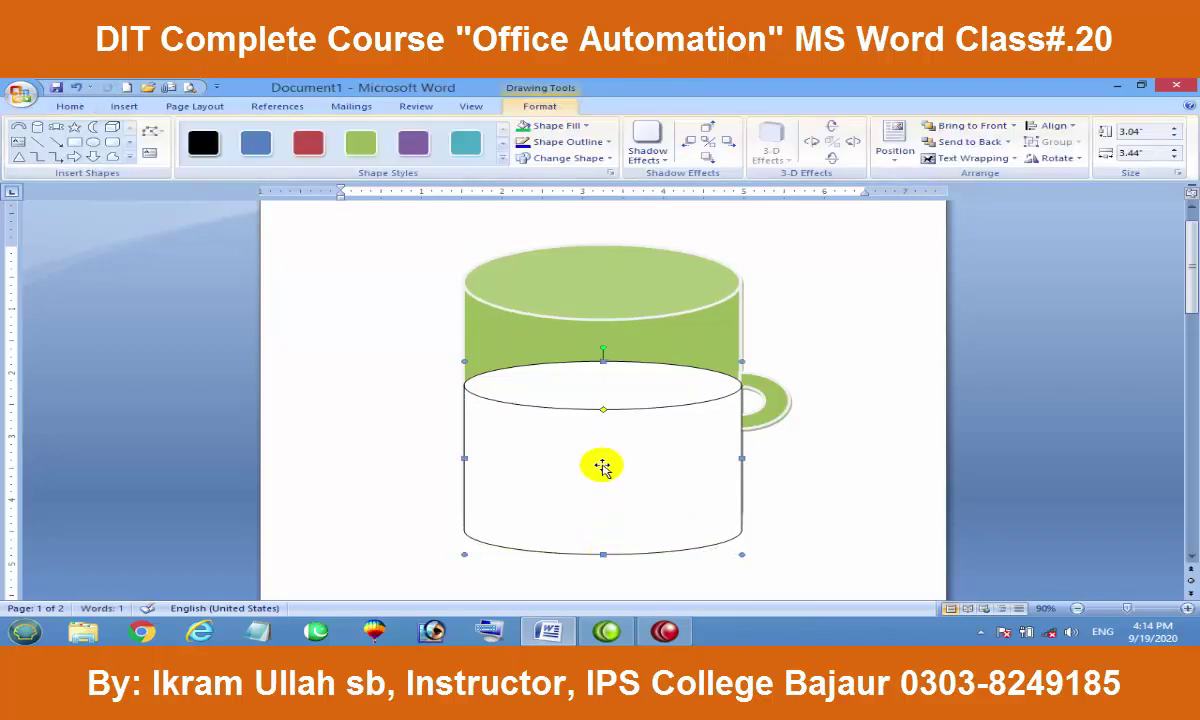
Step: Remove the liquid cylinder's outline and fill it with peach
left_click(413, 143)
left_click(898, 397)
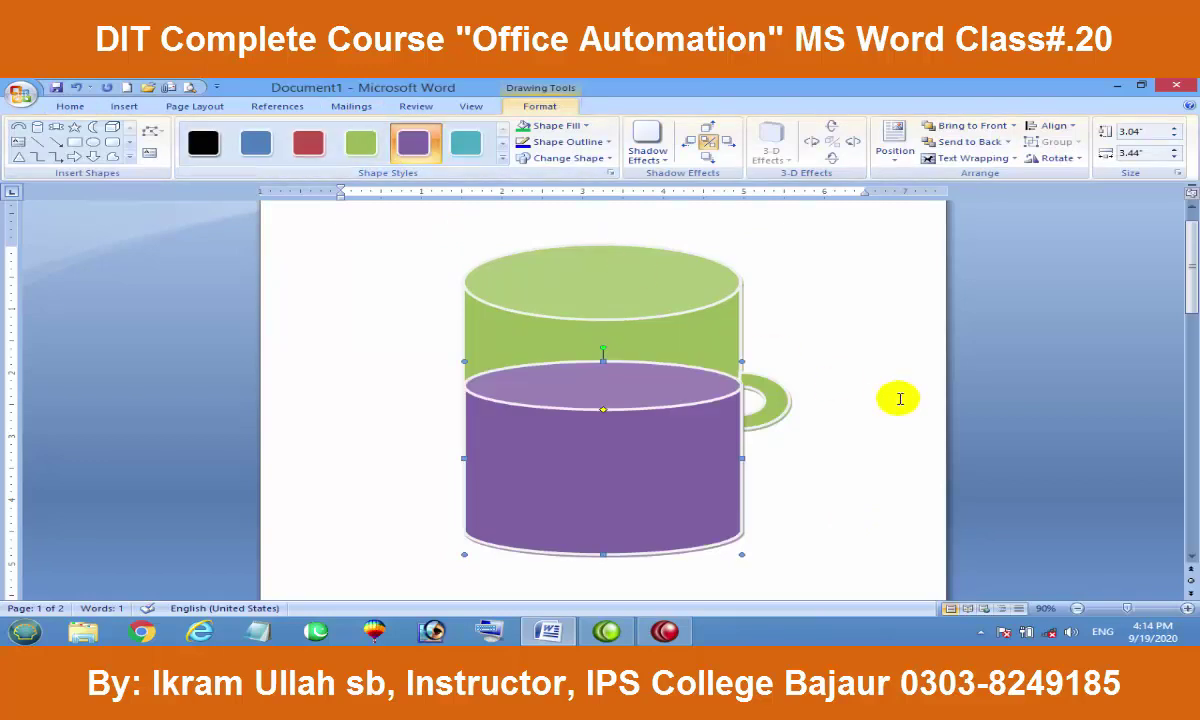
left_click(546, 423)
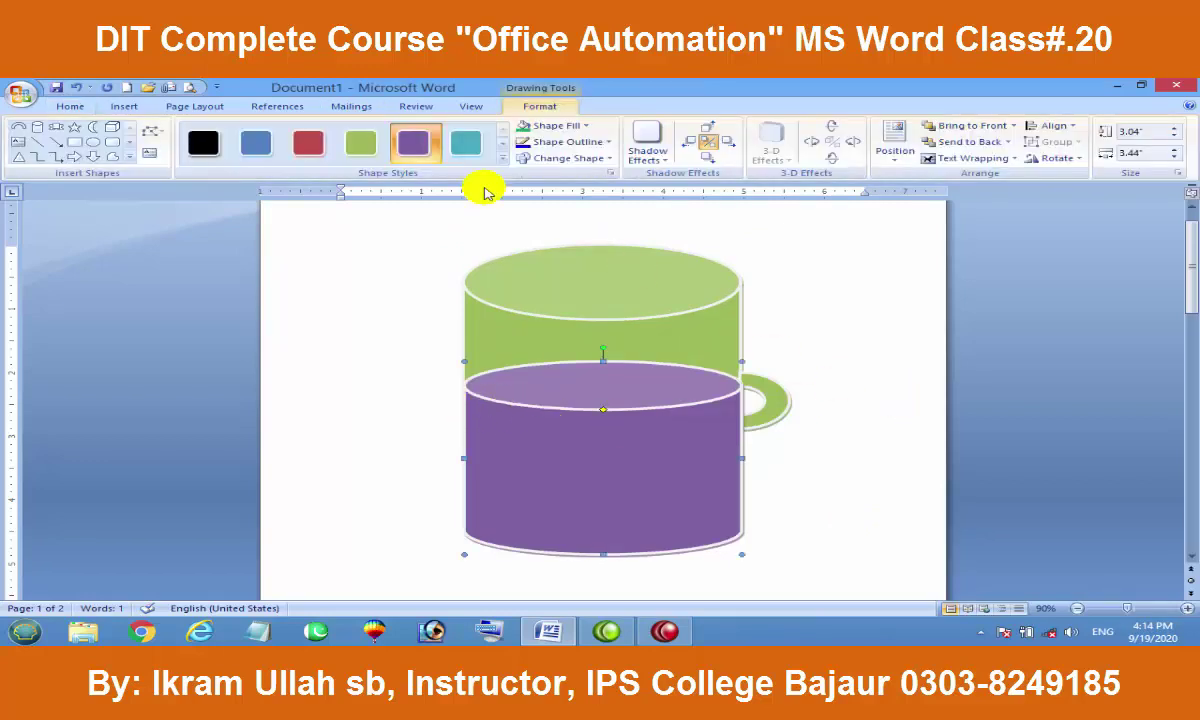
left_click(580, 141)
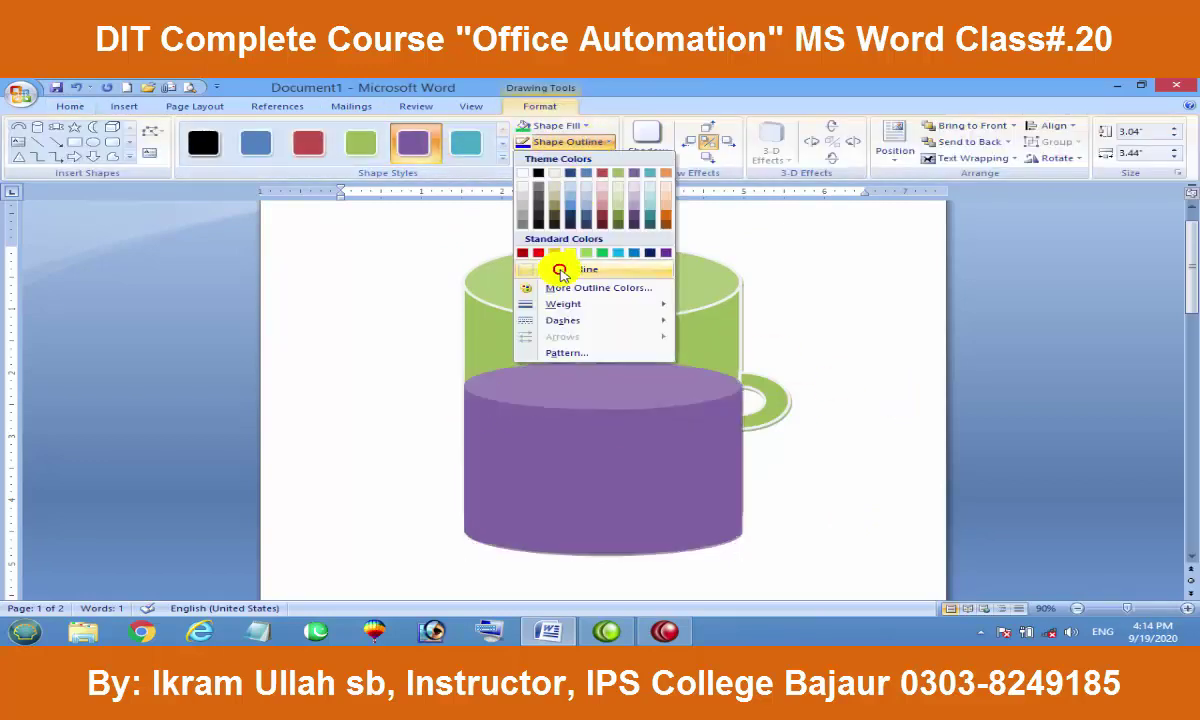
left_click(560, 268)
left_click(860, 422)
left_click(677, 458)
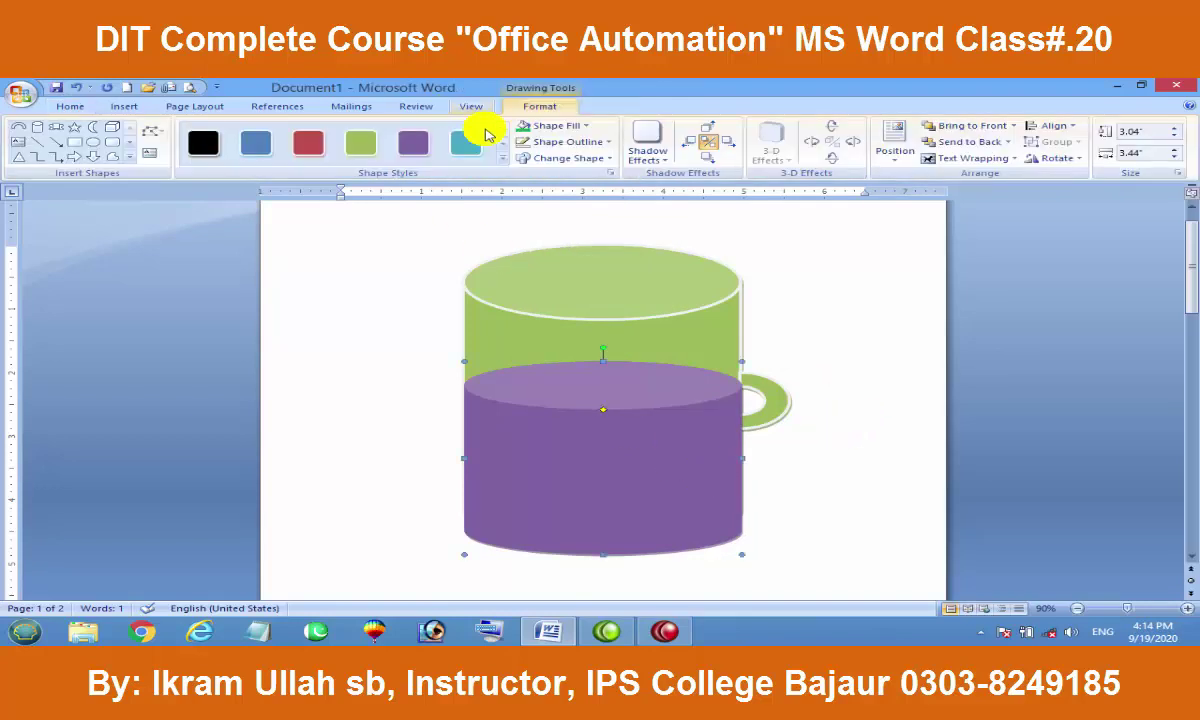
left_click(550, 127)
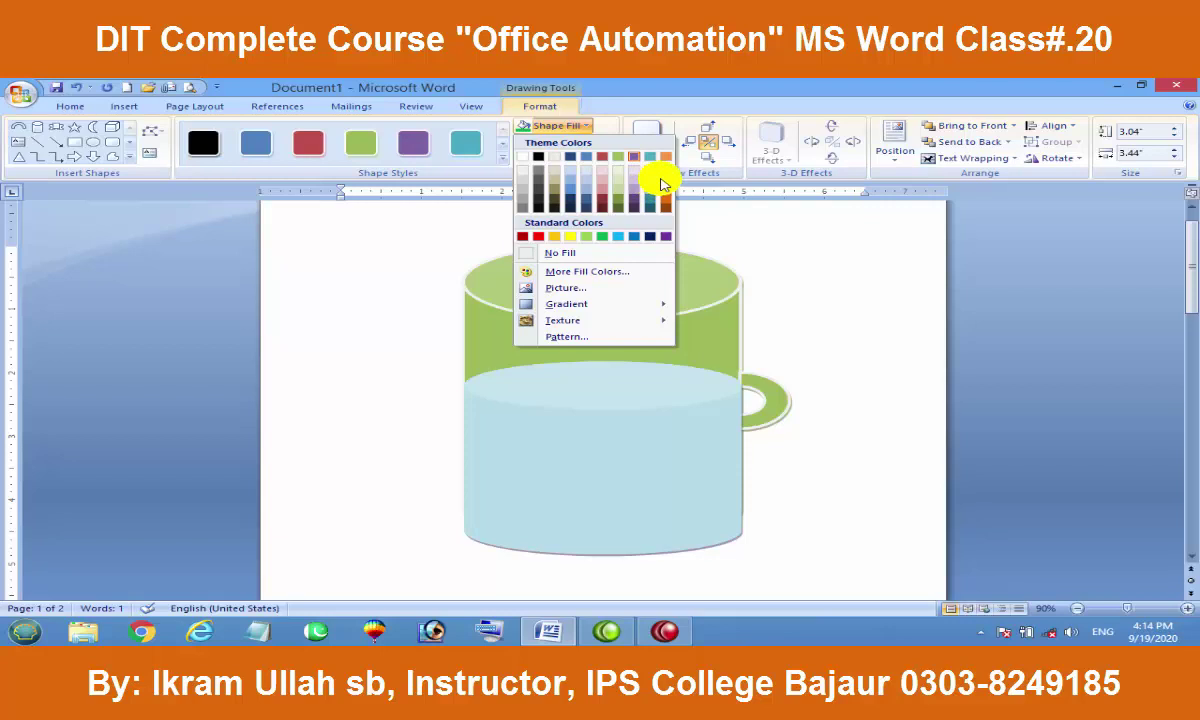
left_click(662, 180)
left_click(857, 348)
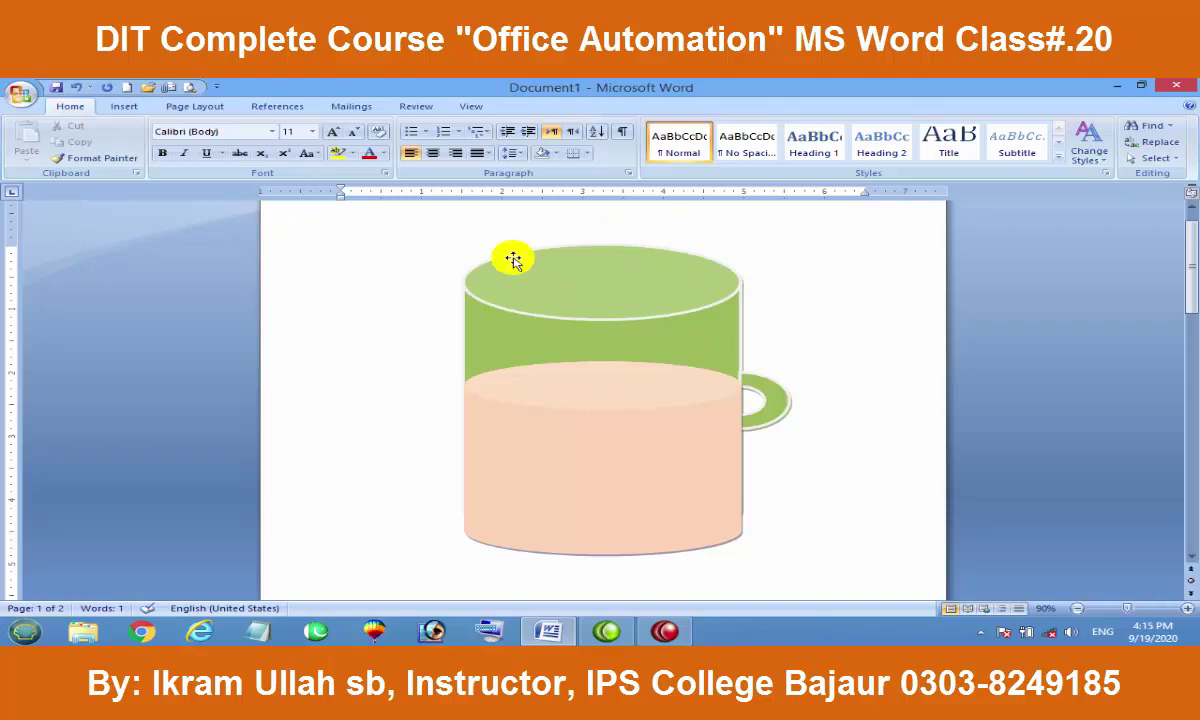
Step: Apply a new shape style from the Shape Styles gallery to the green cup body
left_click(560, 380)
left_click(532, 290)
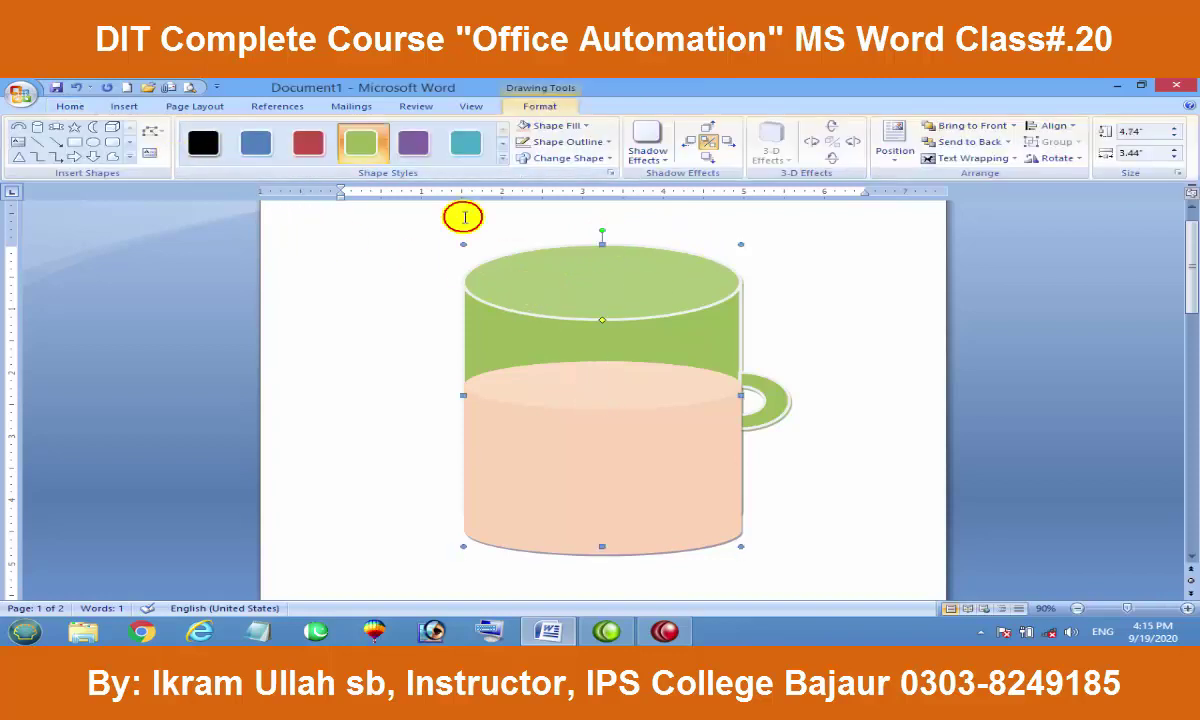
left_click(502, 156)
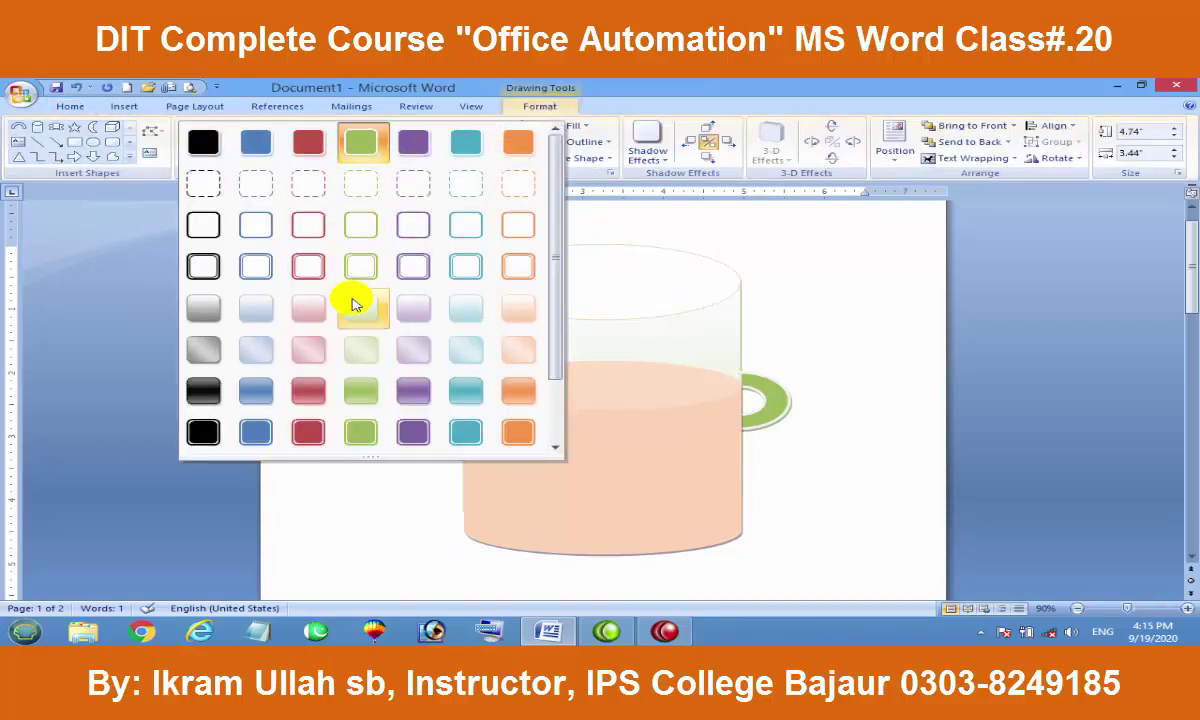
left_click(352, 305)
left_click(850, 292)
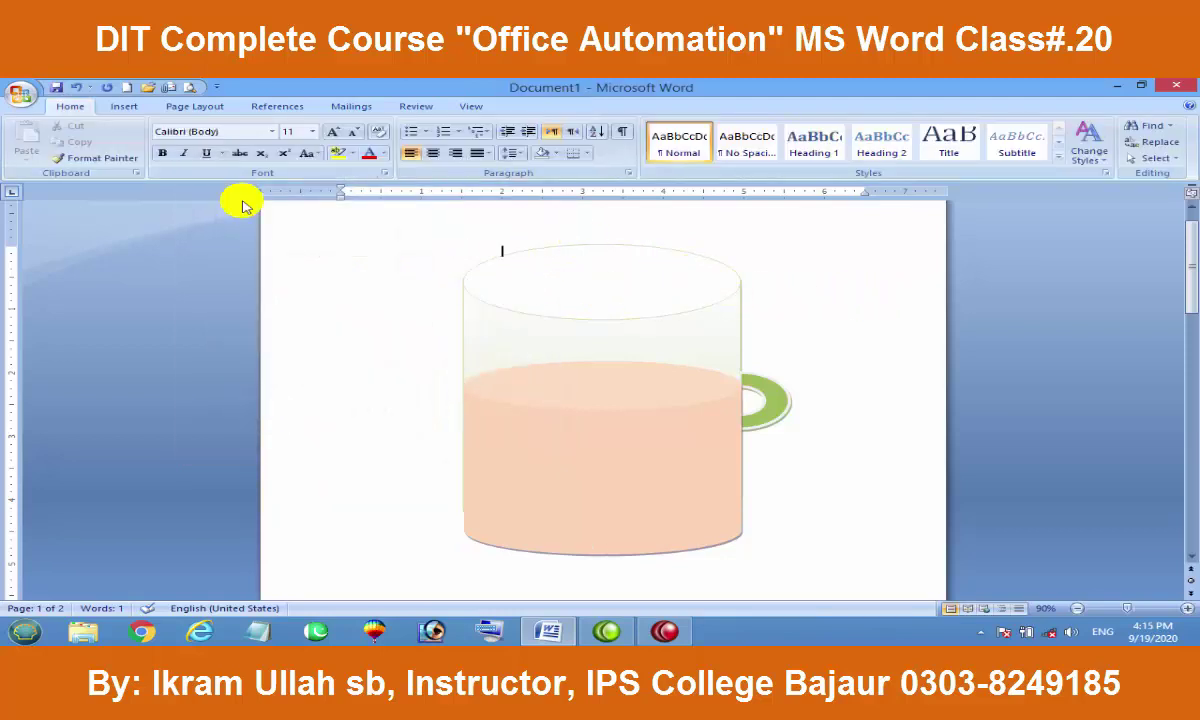
Step: Draw an oval over the cup's top rim, sized 3.45 by 1.3 inches
left_click(124, 106)
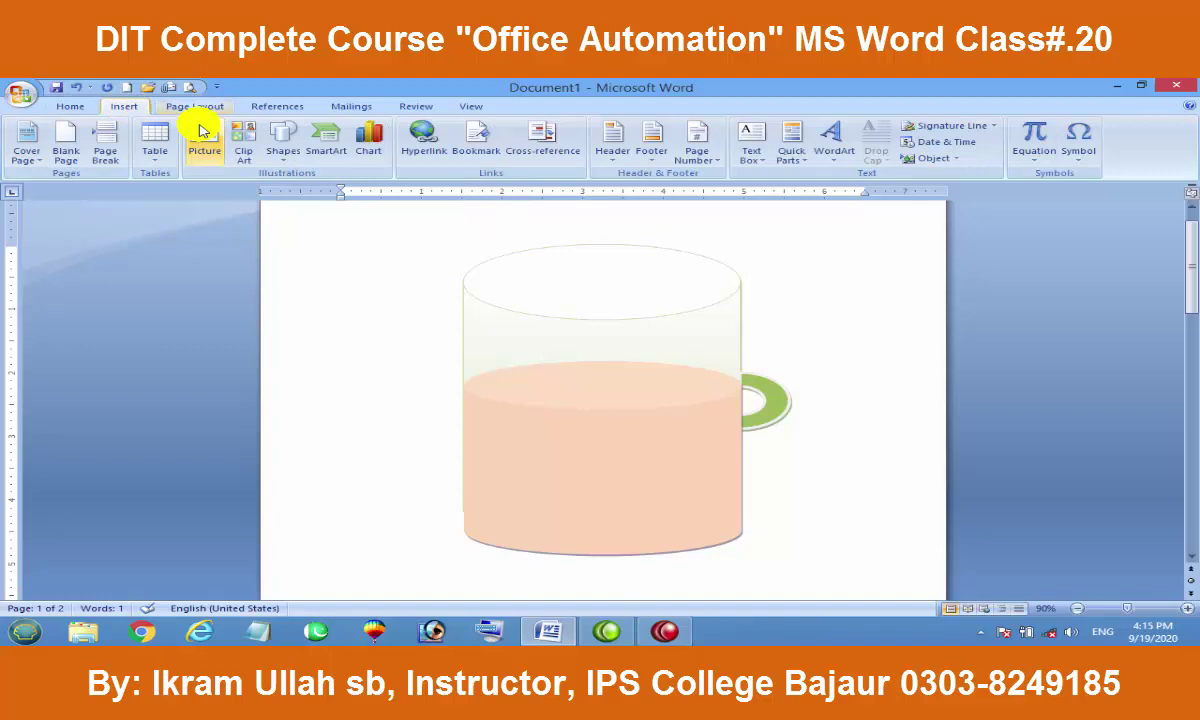
left_click(283, 145)
left_click(437, 262)
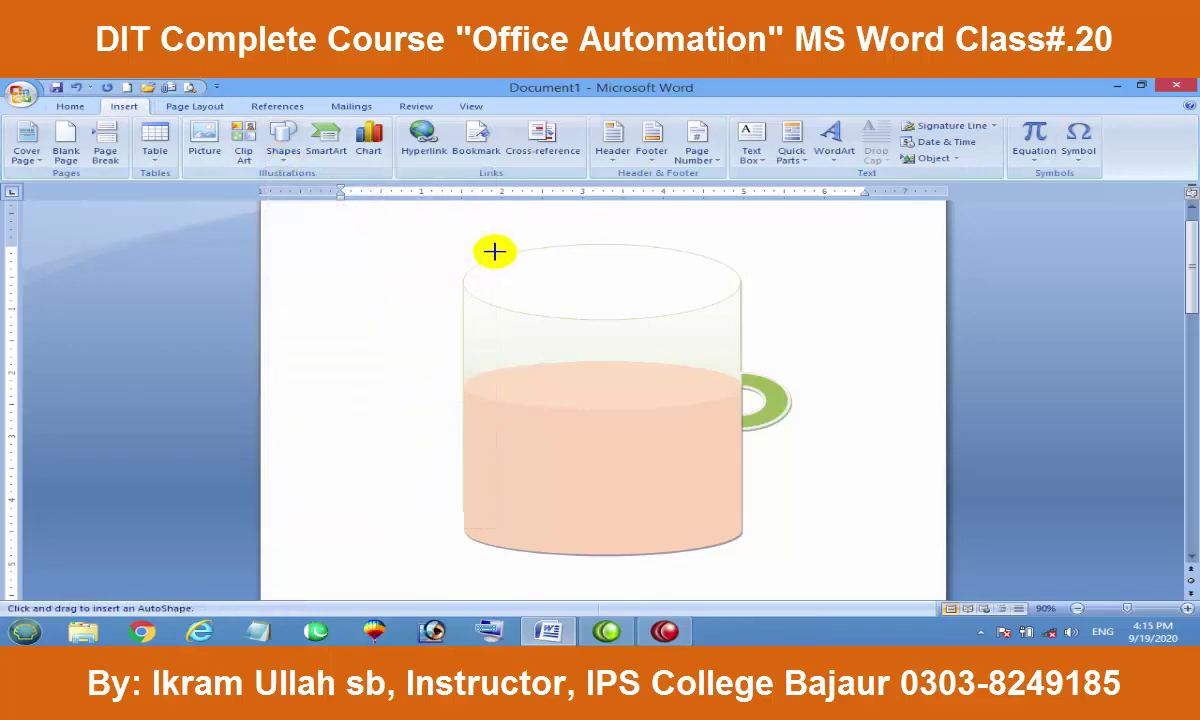
left_click_drag(647, 270, 731, 317)
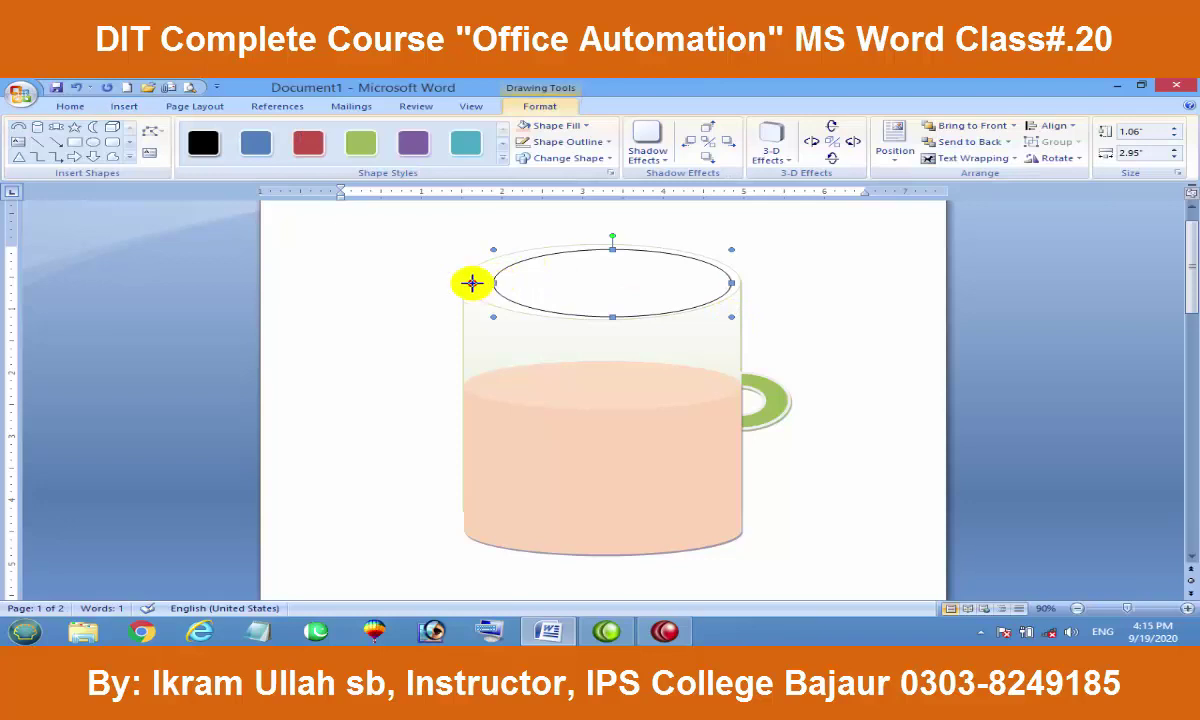
left_click_drag(491, 281, 468, 283)
left_click_drag(597, 249, 598, 243)
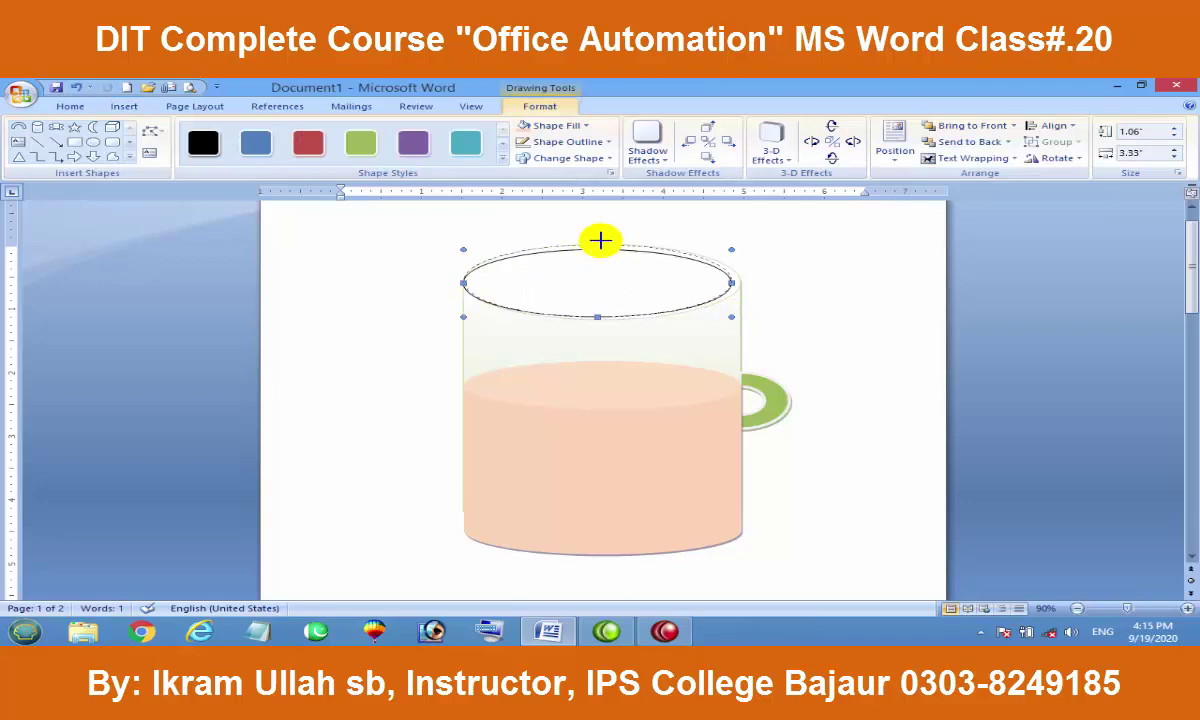
left_click_drag(731, 280, 741, 281)
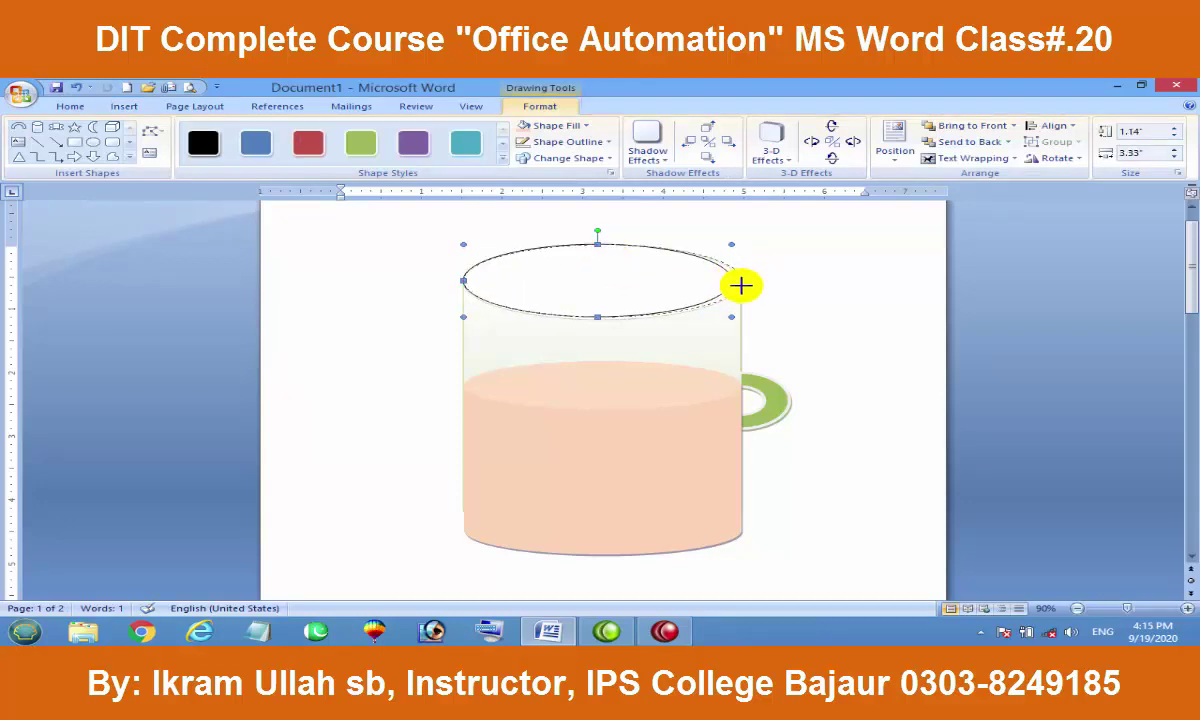
left_click_drag(603, 317, 603, 327)
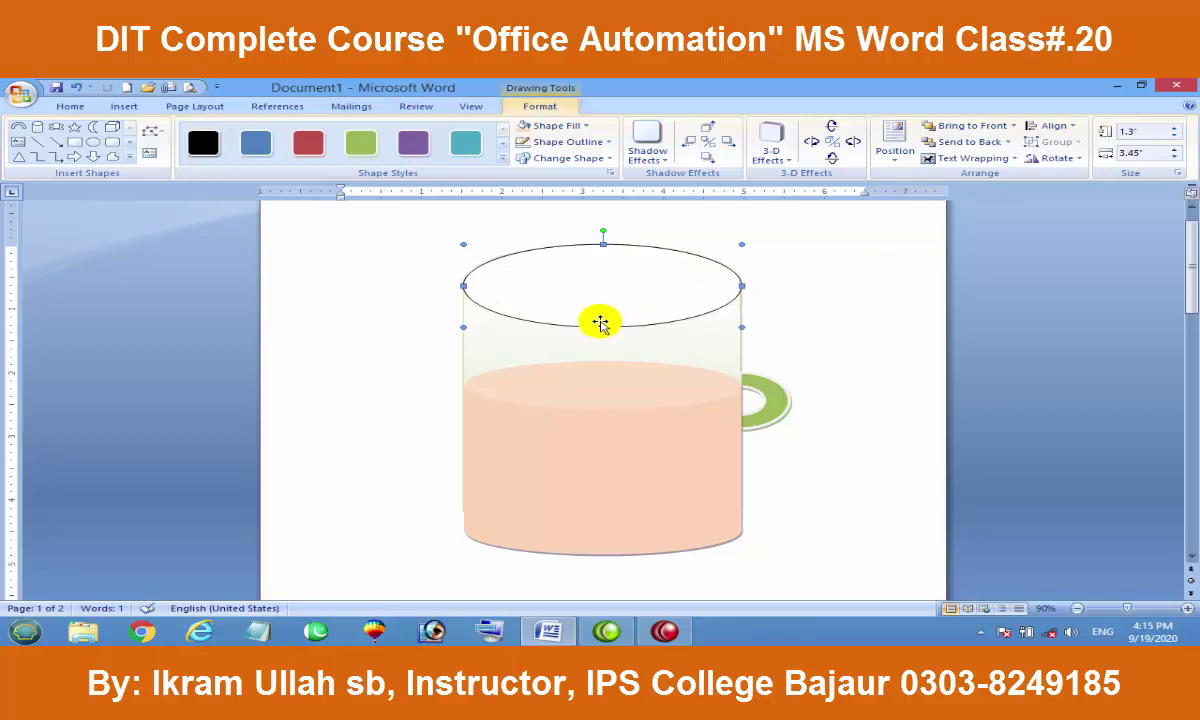
Step: Fill the top oval with the purple shape style
left_click(772, 254)
left_click(606, 287)
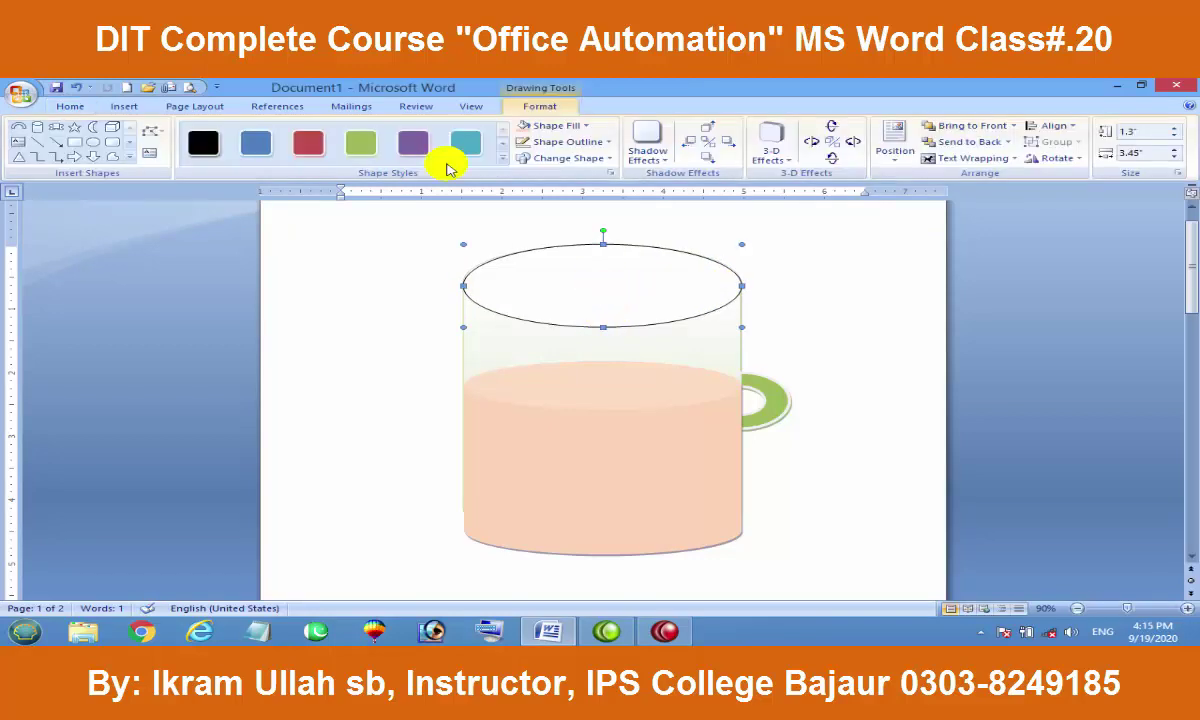
left_click(414, 145)
left_click(800, 298)
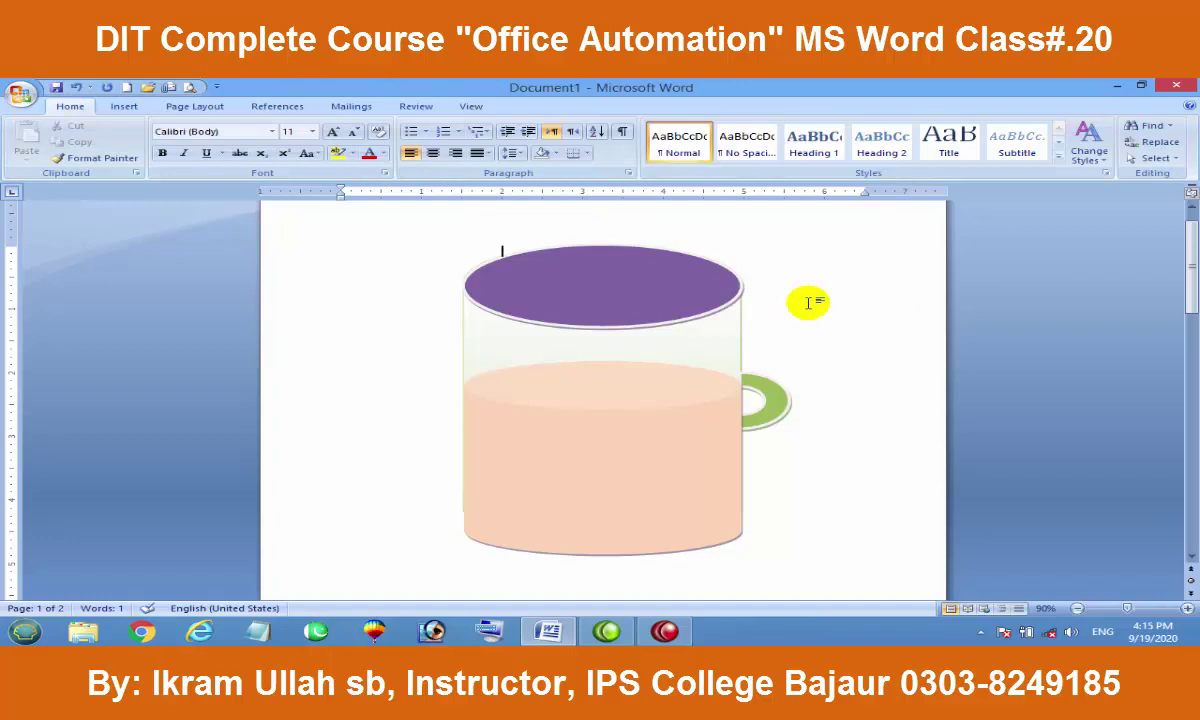
left_click(596, 287)
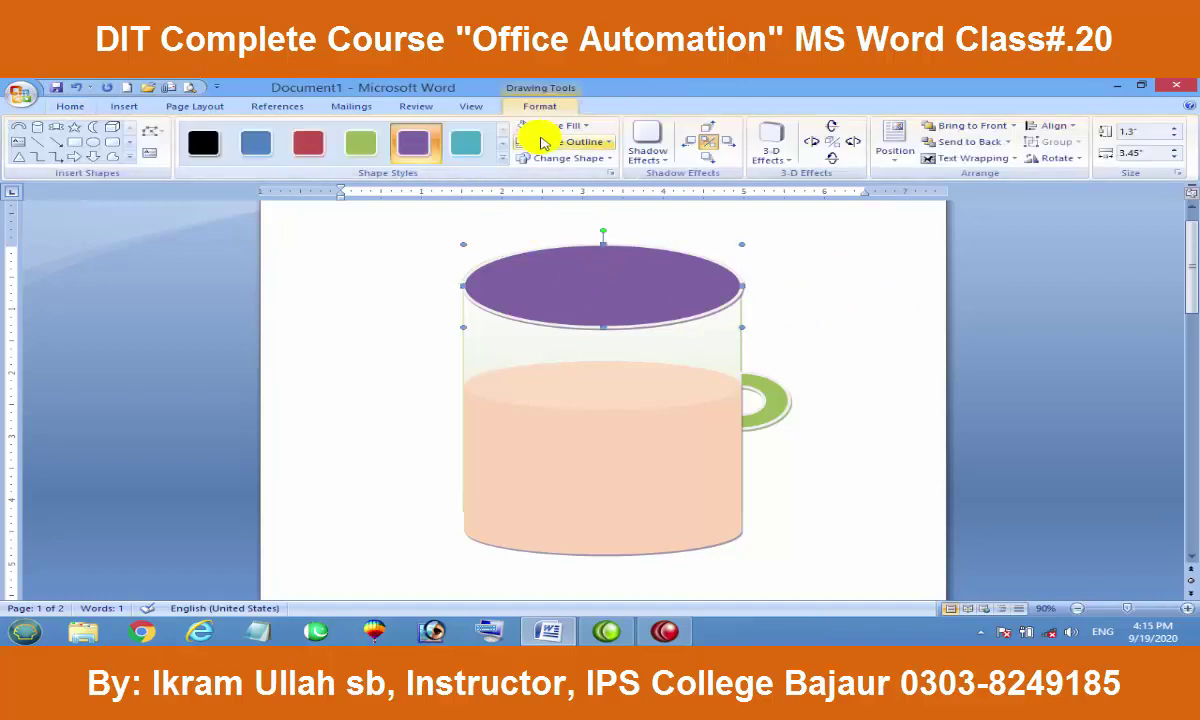
Step: Change the top oval's fill to light blue
left_click(585, 125)
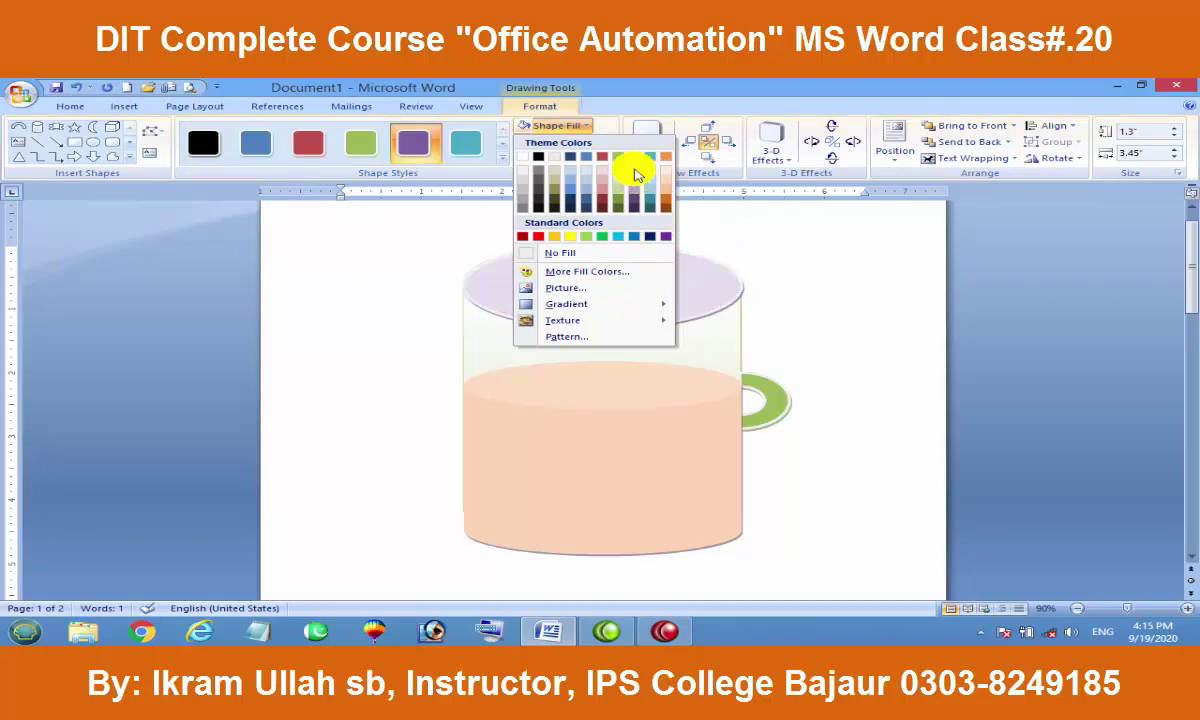
left_click(649, 174)
left_click(790, 260)
Step: Give the cup's liquid body a soft peach shape style
left_click(632, 377)
left_click(502, 157)
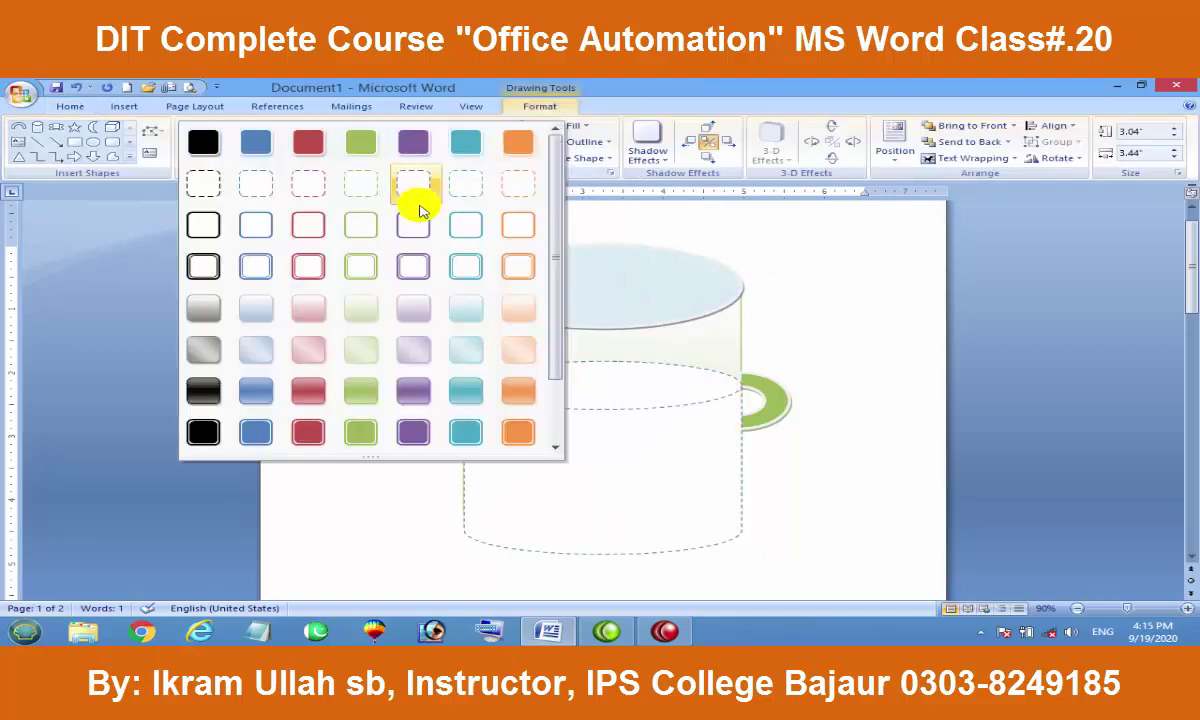
left_click(518, 349)
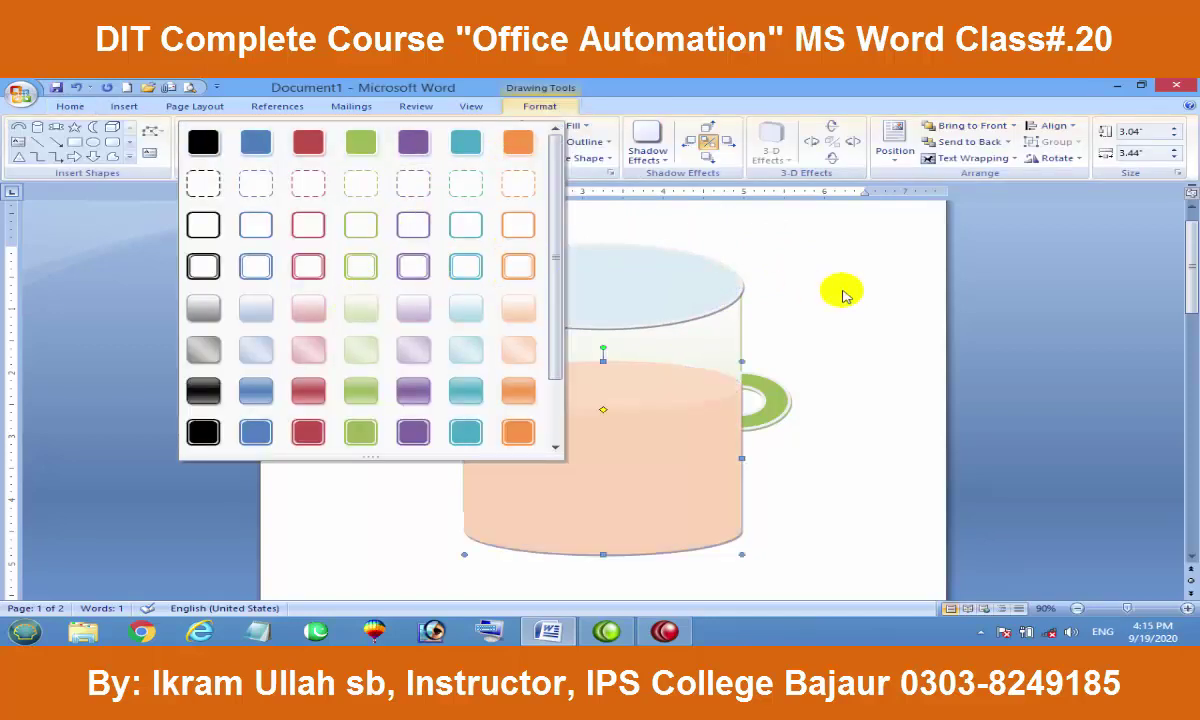
left_click(686, 360)
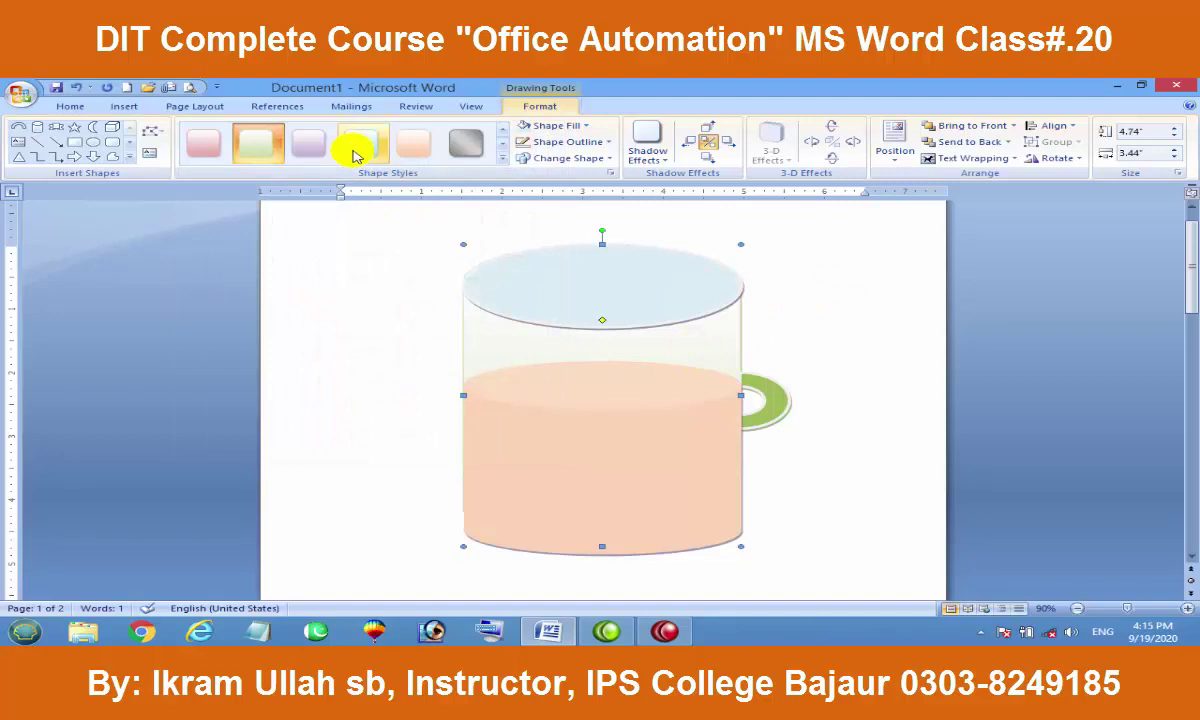
left_click(777, 276)
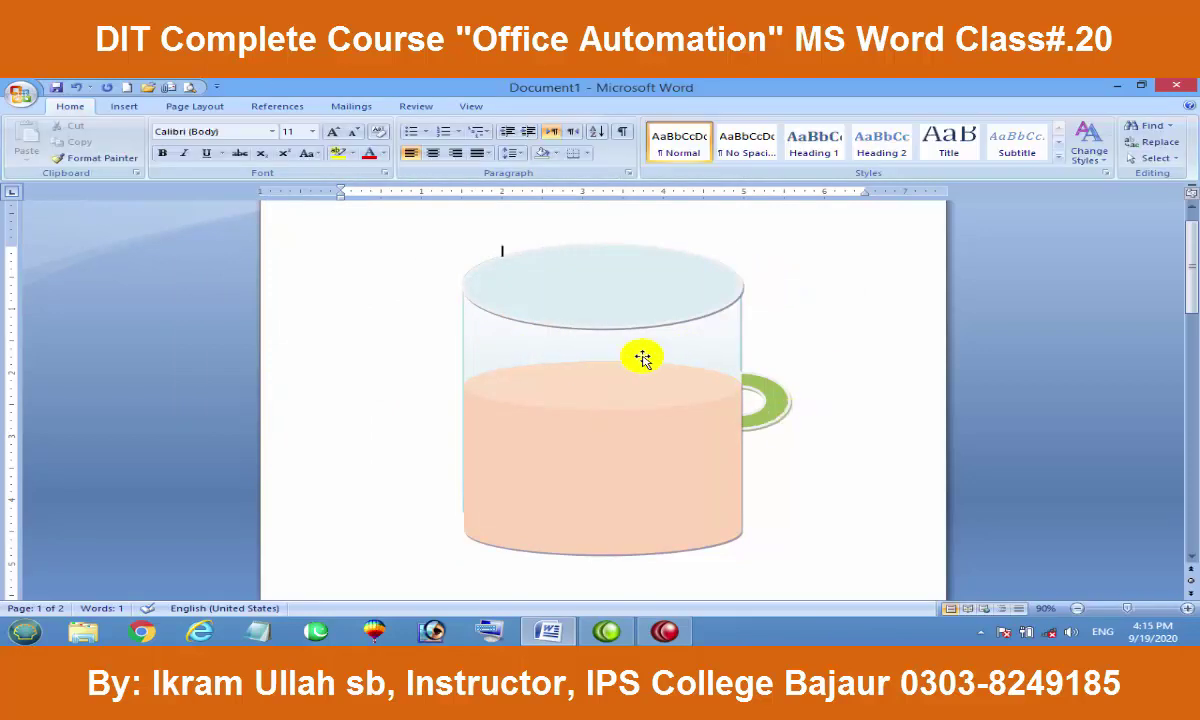
Step: Look over the finished mug and zoom the page from 90% to 100%
scroll(660, 380, "down", 3)
scroll(632, 418, "down", 1)
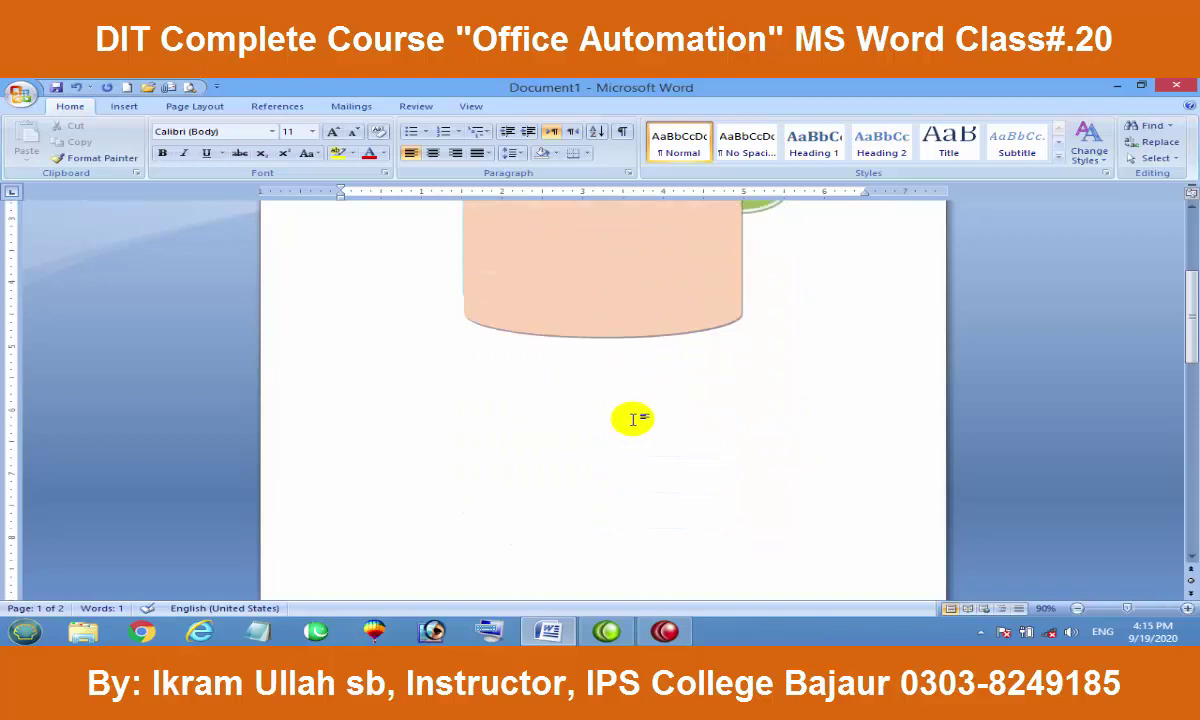
scroll(628, 422, "up", 1)
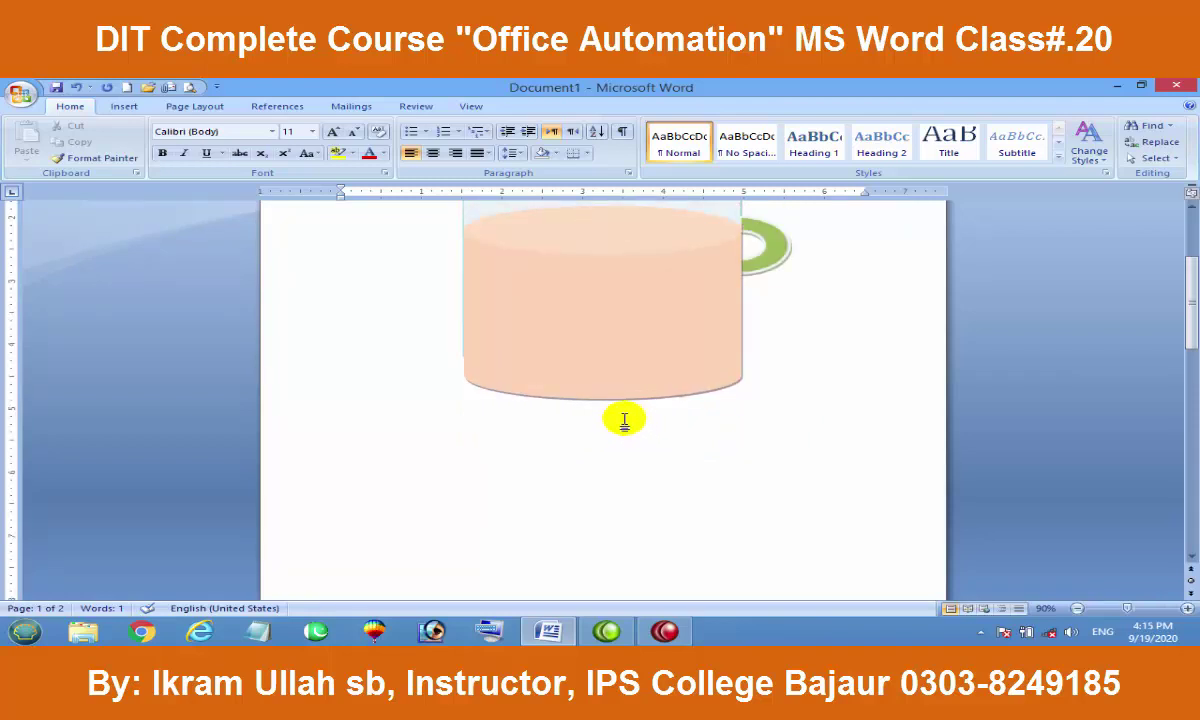
scroll(626, 419, "up", 2)
scroll(620, 418, "up", 1)
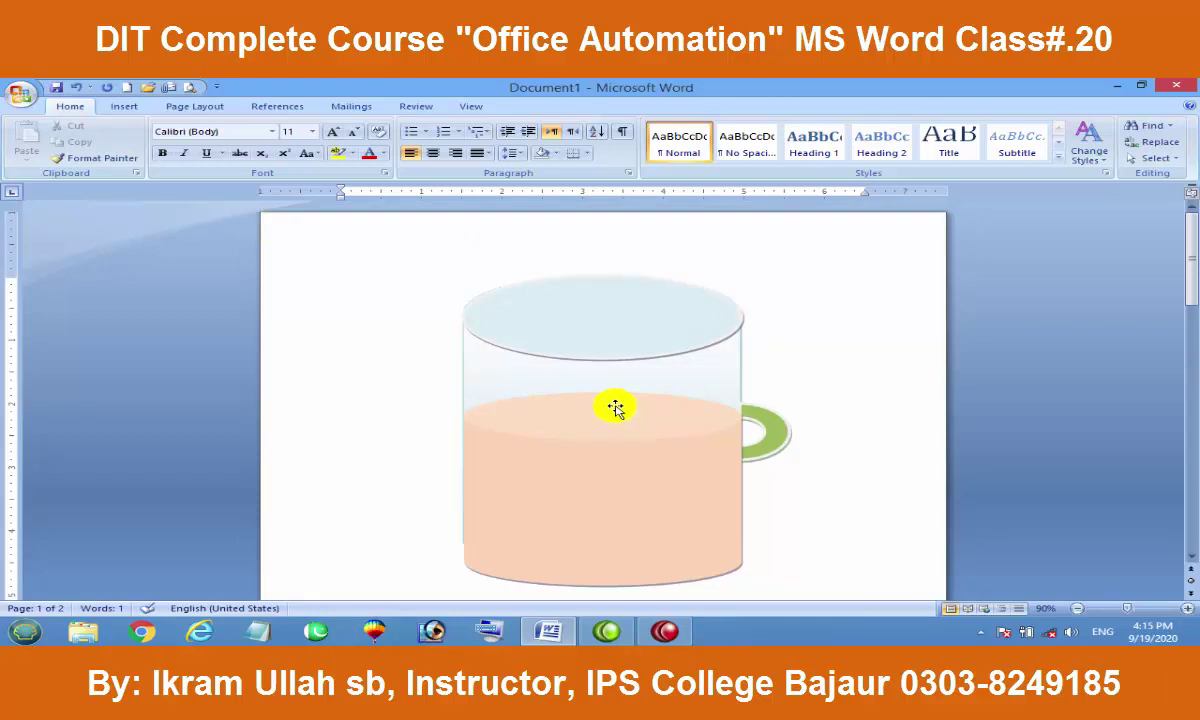
scroll(650, 400, "down", 1)
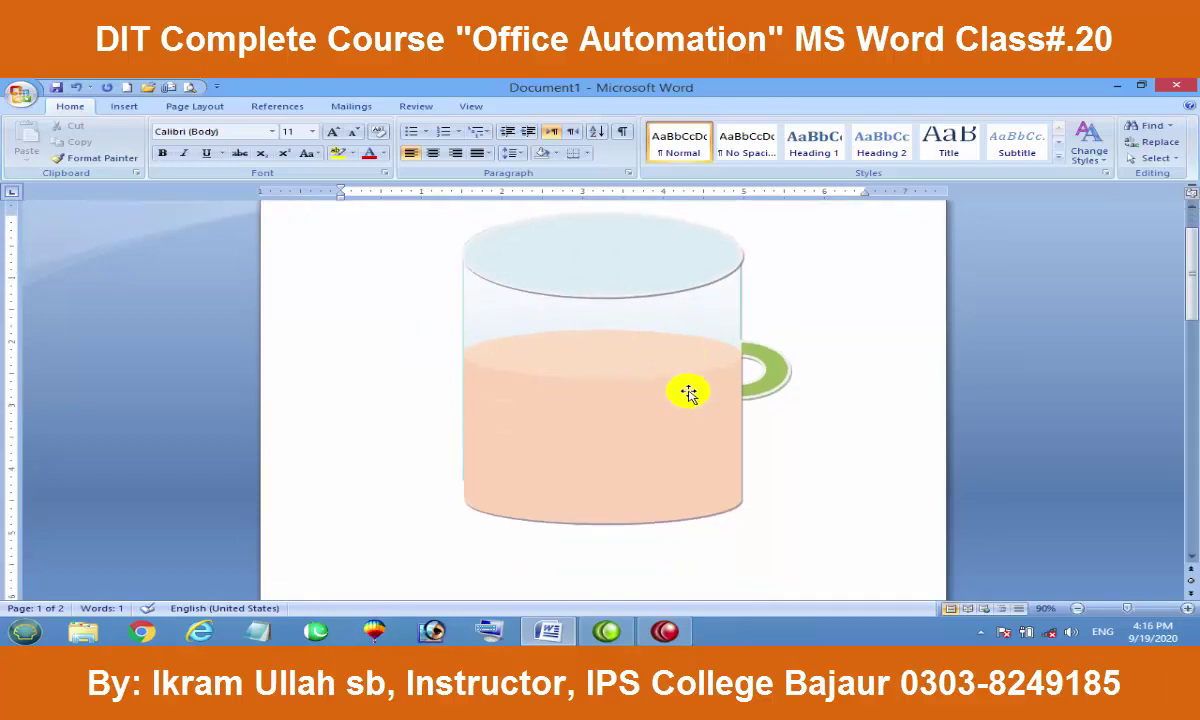
scroll(760, 350, "down", 1)
scroll(820, 290, "up", 2)
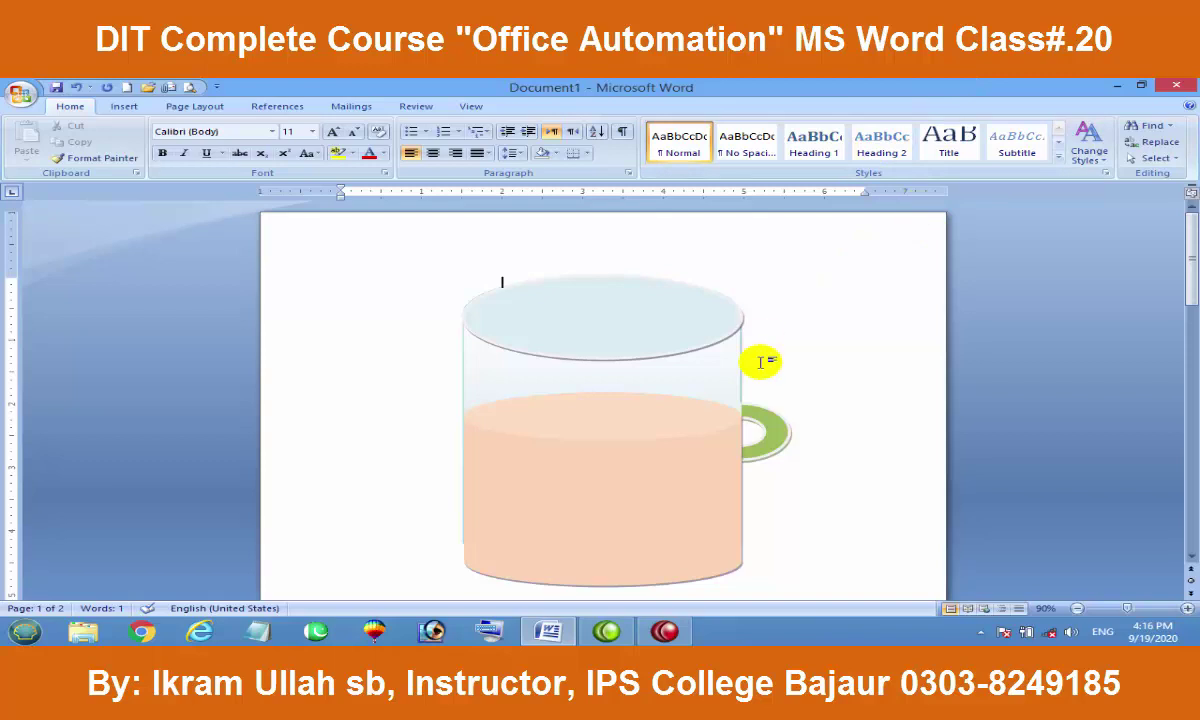
left_click(1186, 608)
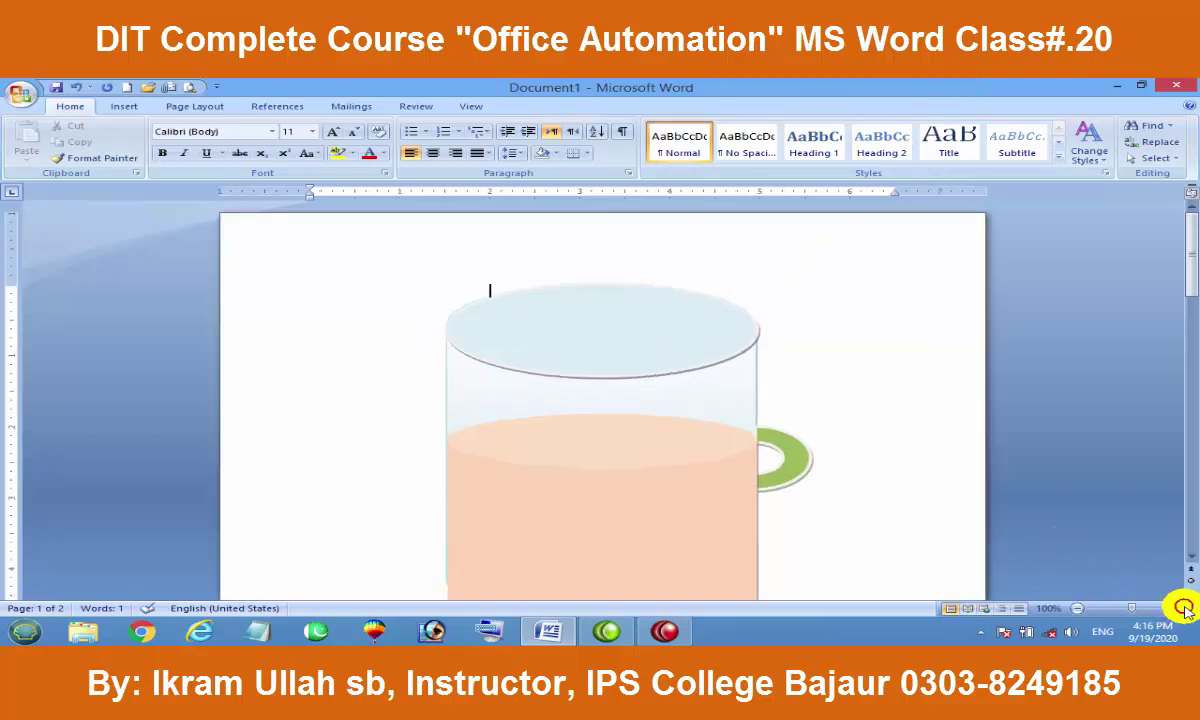
scroll(735, 432, "down", 1)
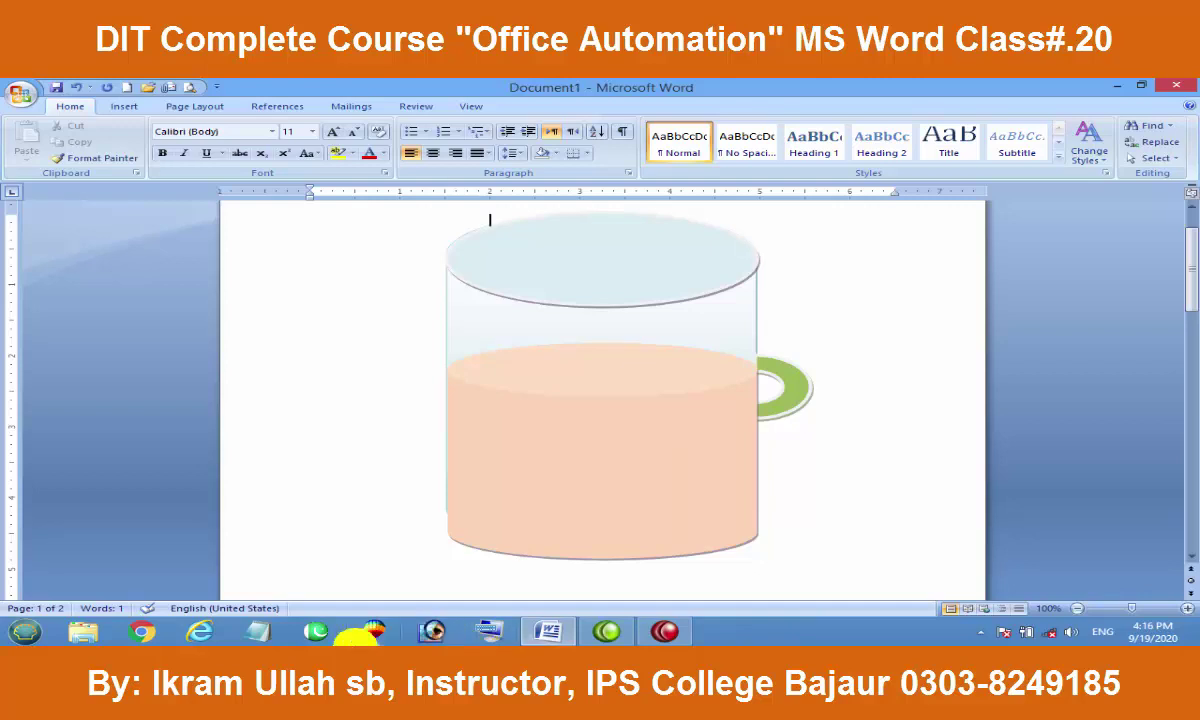
left_click(484, 632)
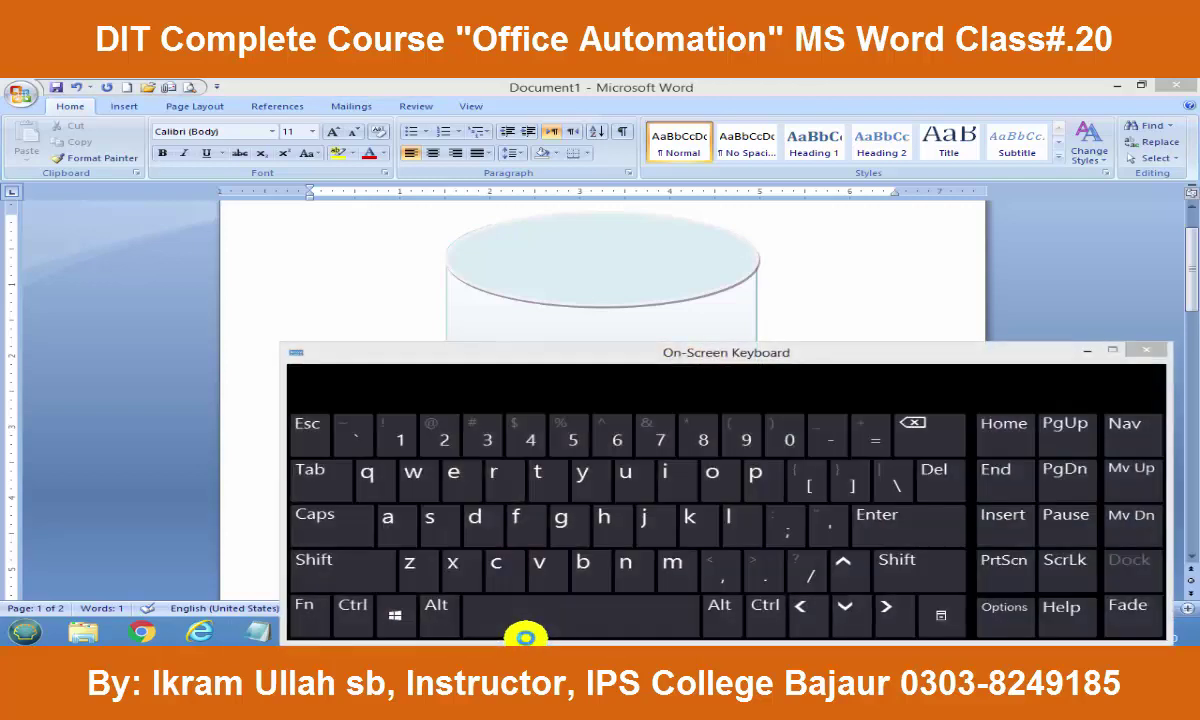
left_click_drag(829, 352, 642, 279)
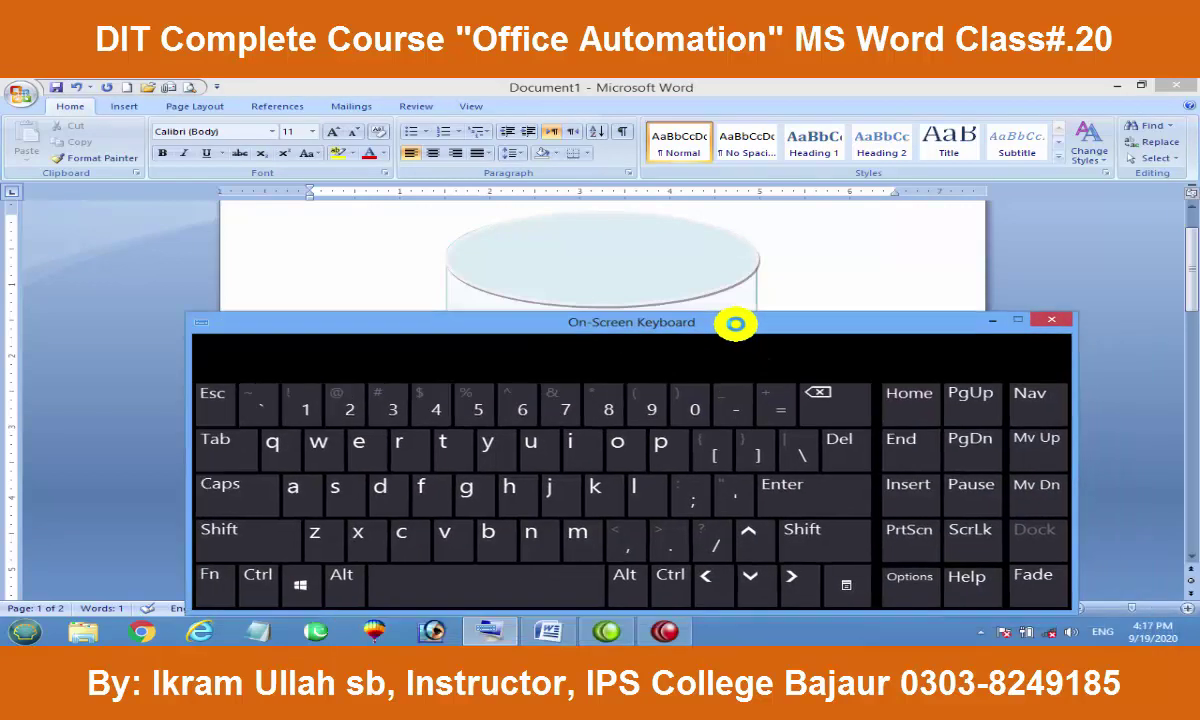
left_click(112, 540)
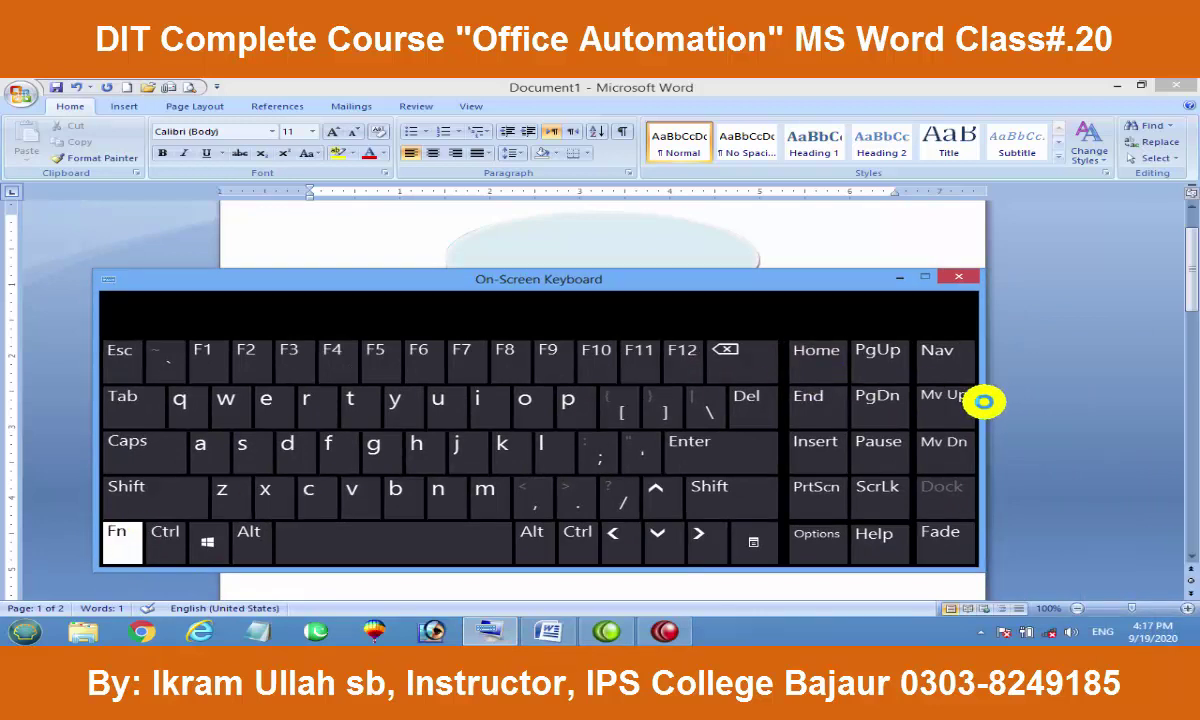
left_click_drag(984, 408, 1106, 415)
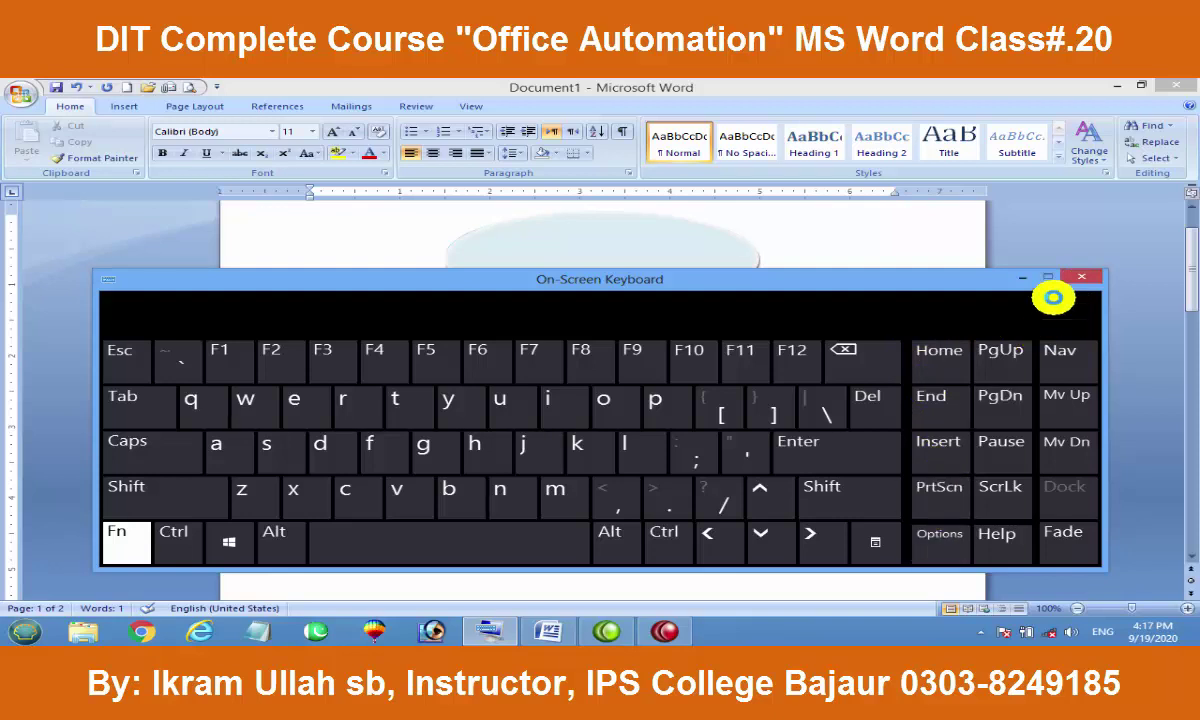
left_click(1074, 279)
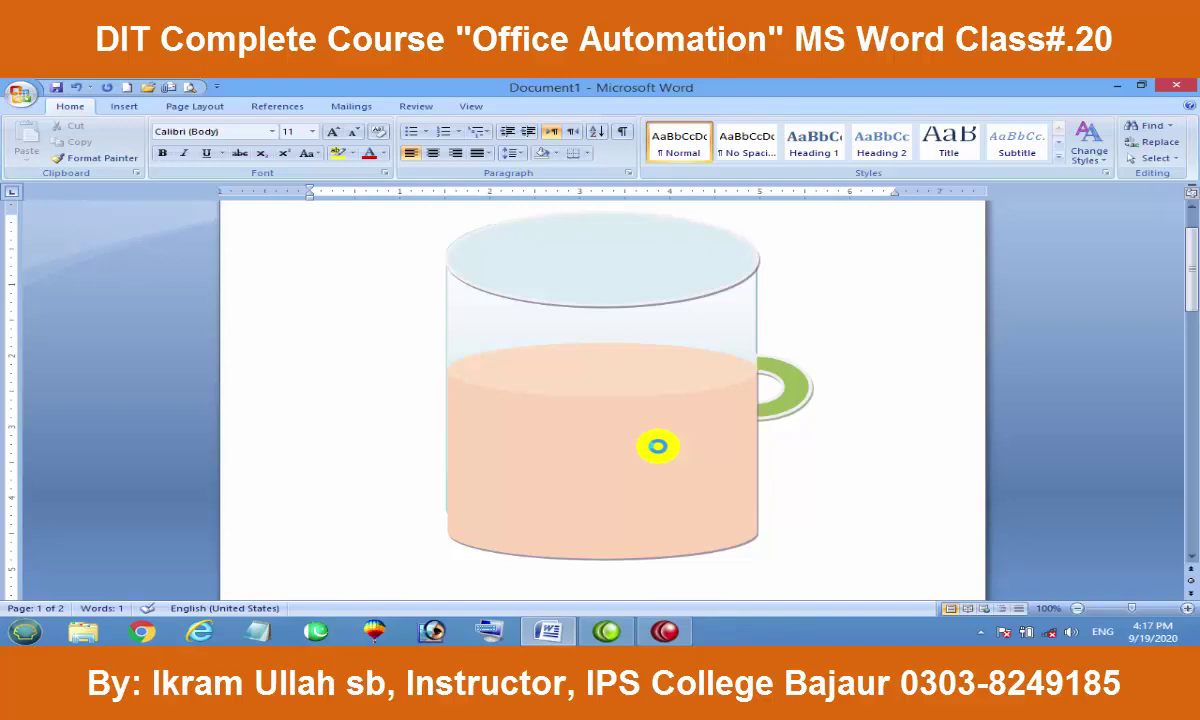
Step: Launch Paint by running mspaint from the Run dialog
key("super+r")
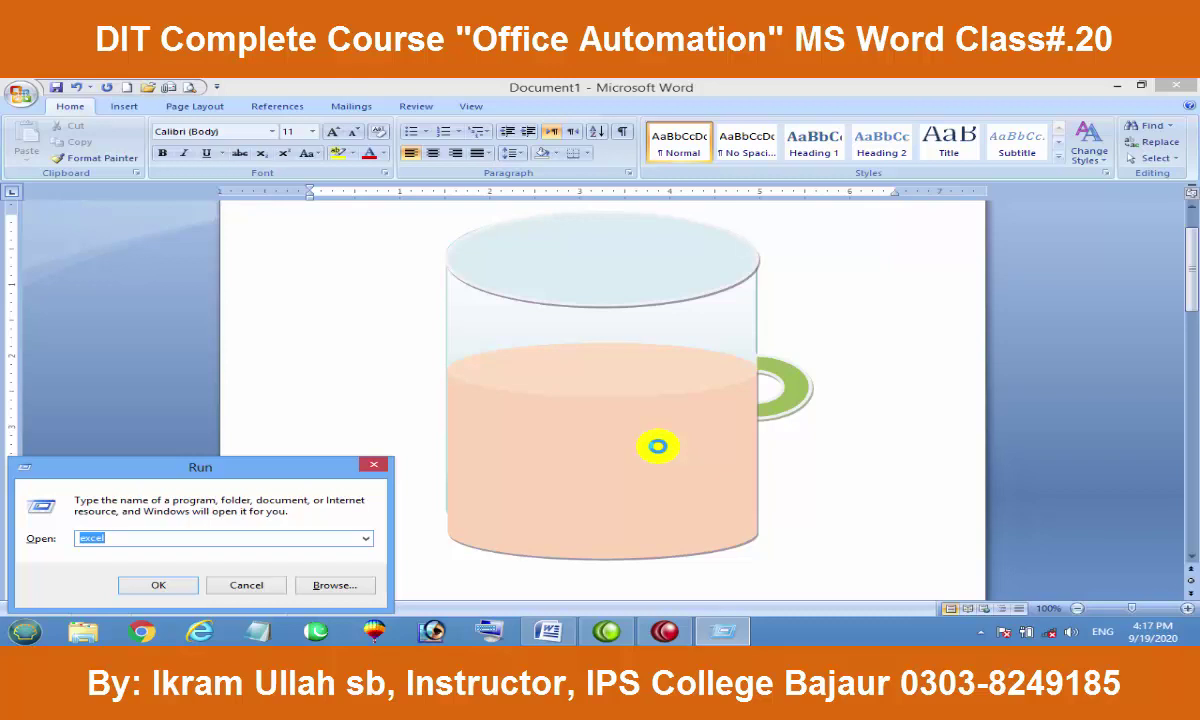
type("mspa")
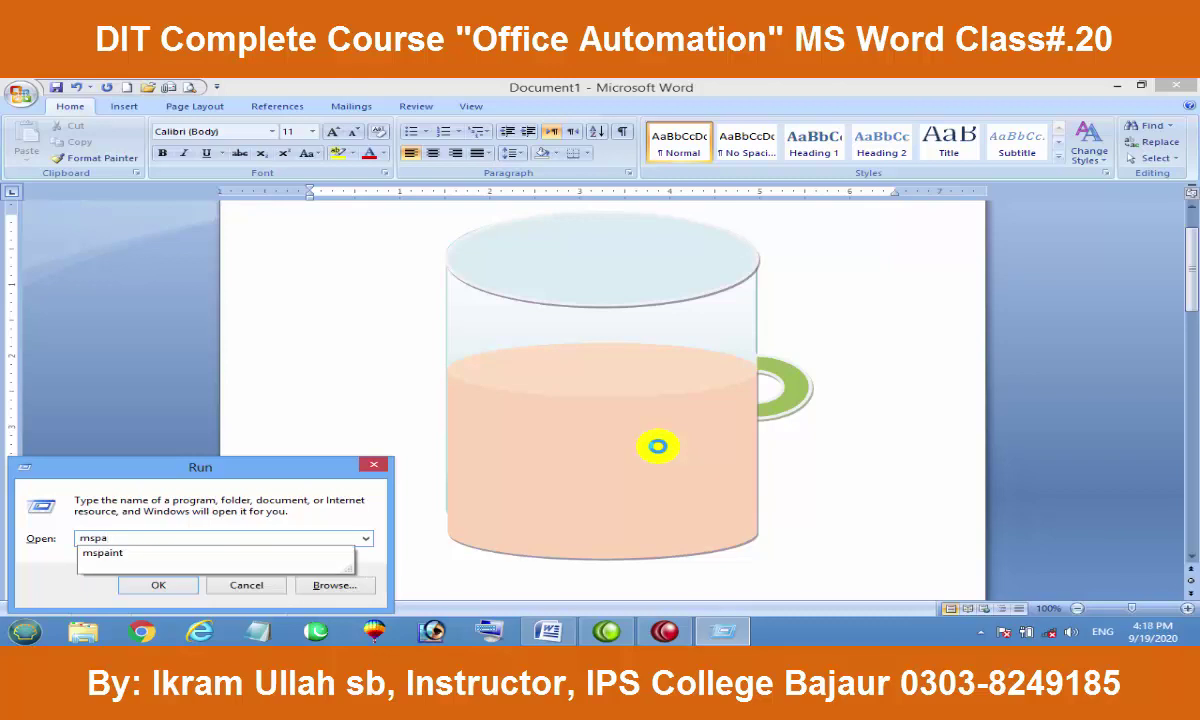
type("int")
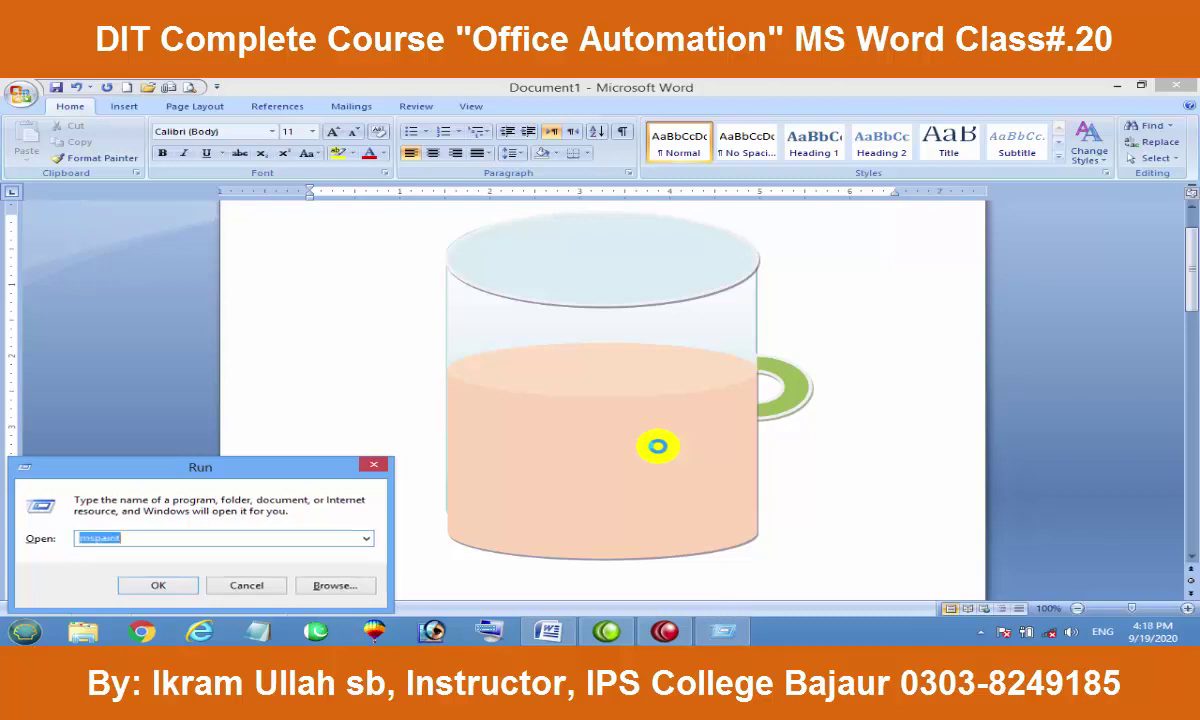
key("Return")
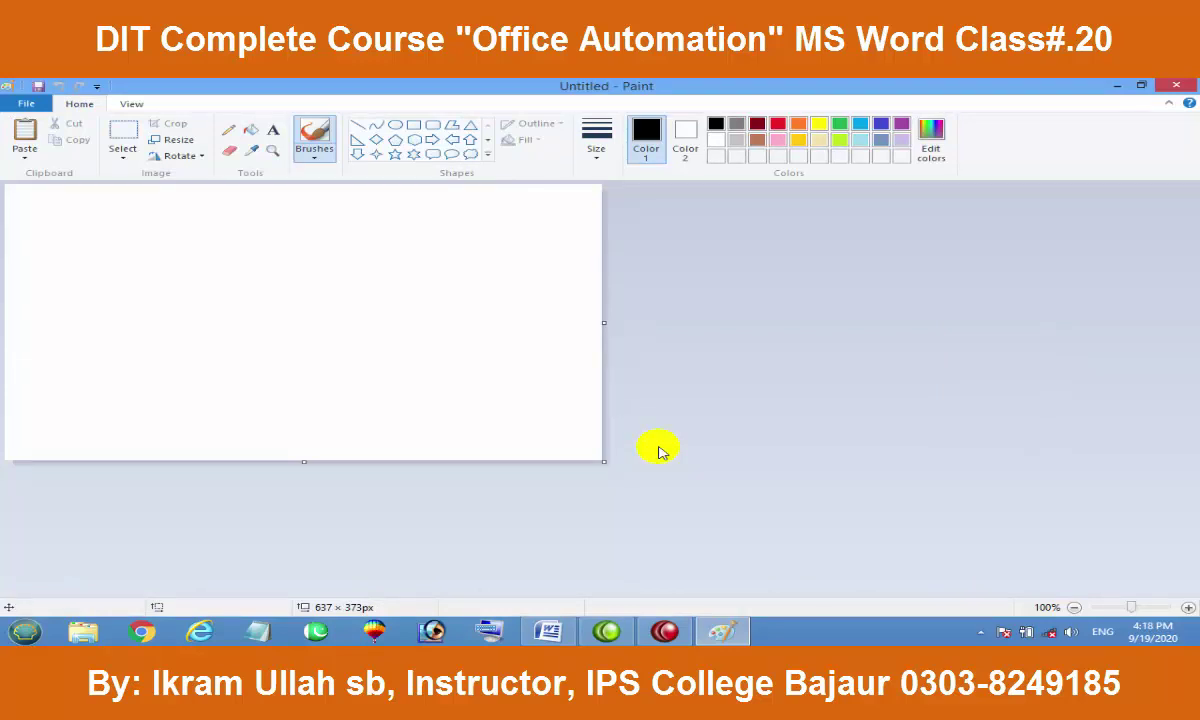
Step: Paste the Word screenshot onto an enlarged canvas and view it at 50% zoom
left_click_drag(604, 461, 798, 566)
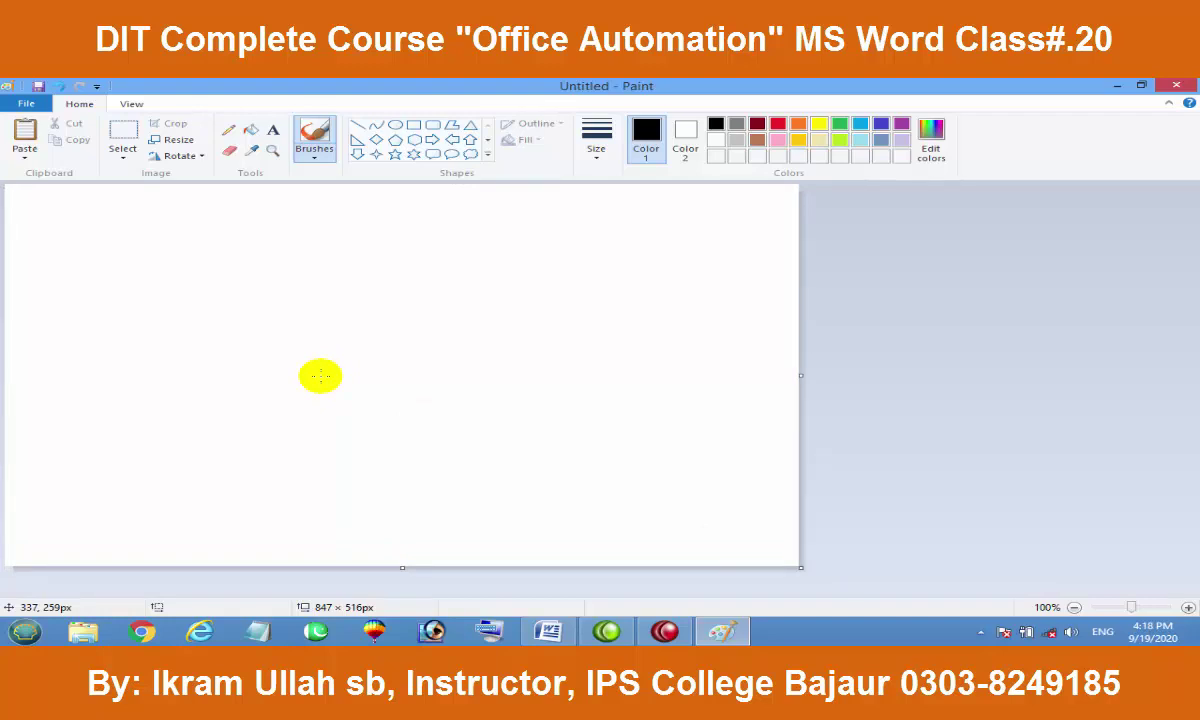
key("ctrl+v")
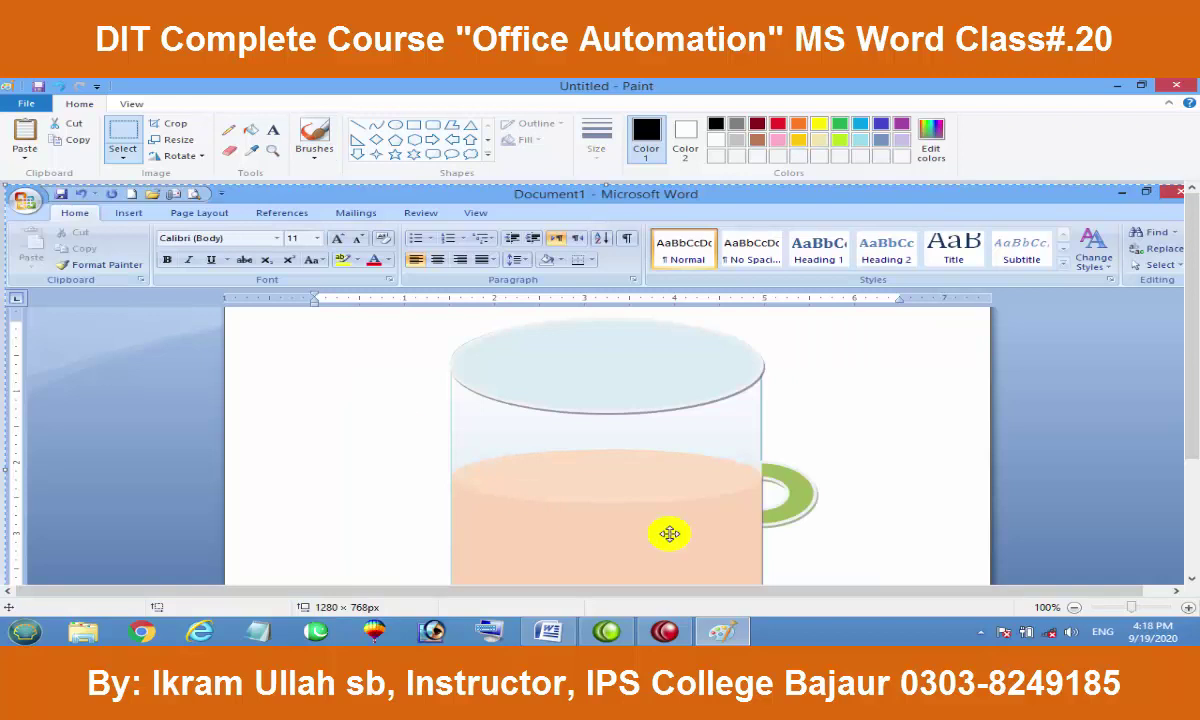
left_click(1074, 607)
left_click(1074, 607)
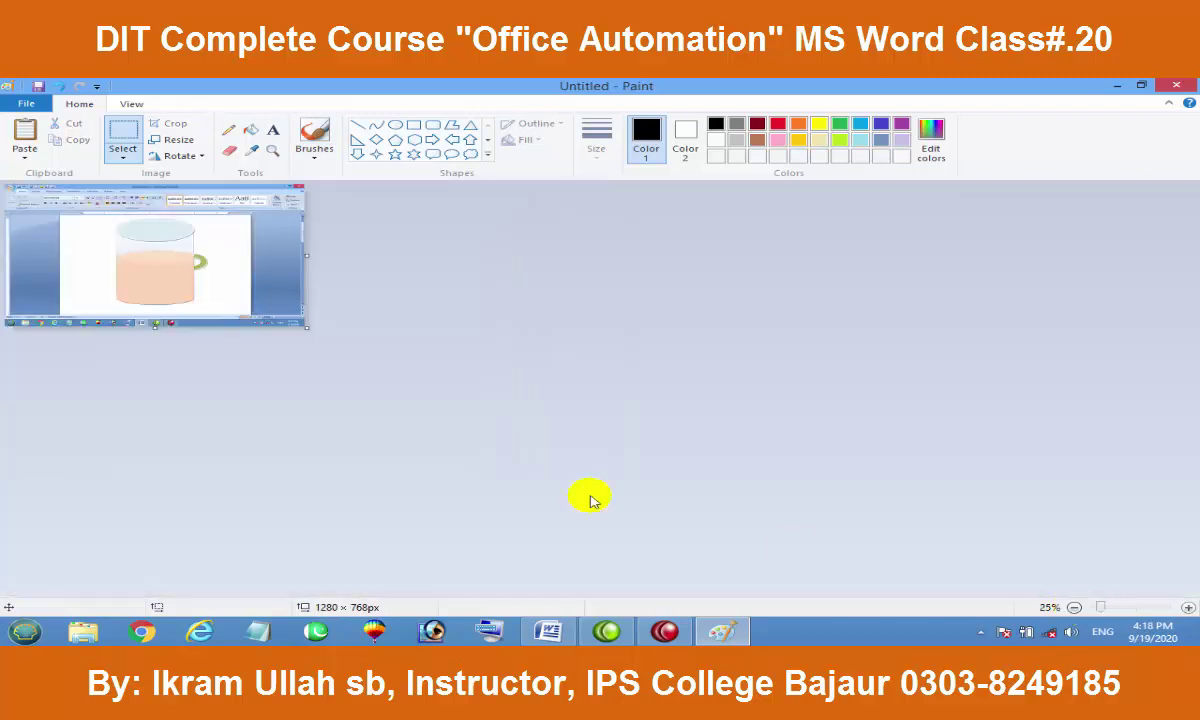
left_click(1188, 608)
left_click(1188, 608)
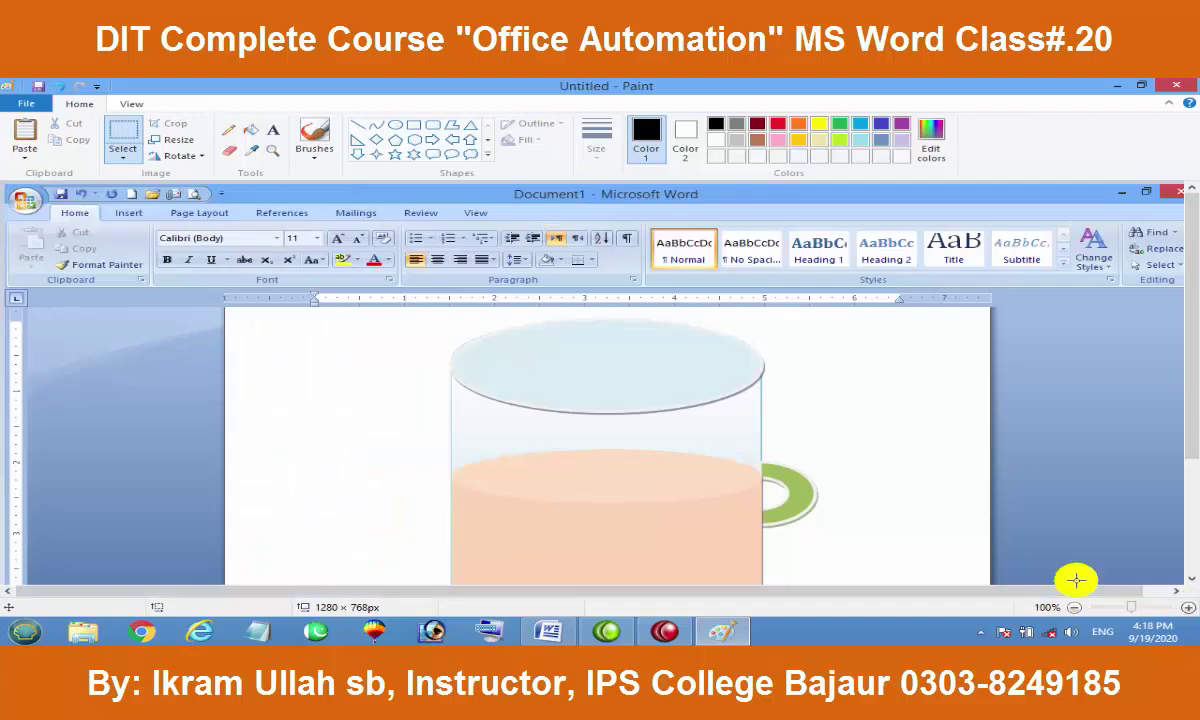
left_click(1074, 607)
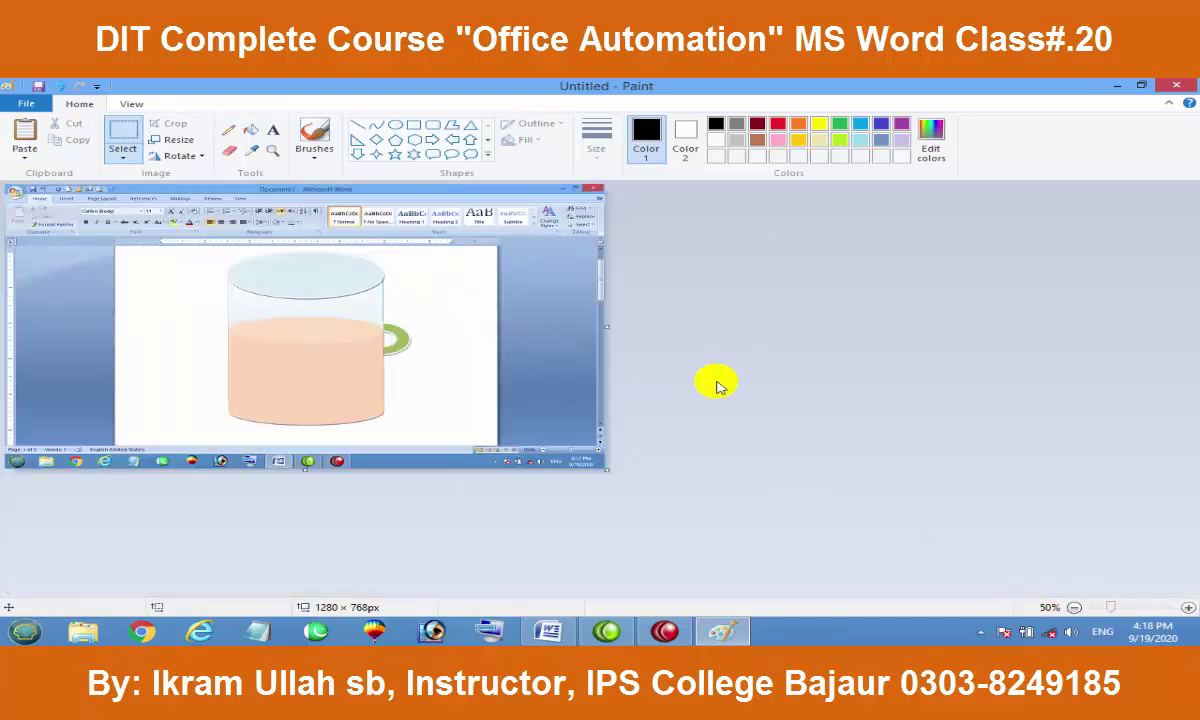
Step: Crop the picture to the cup with a rectangular selection, 461 × 519 px
left_click(121, 160)
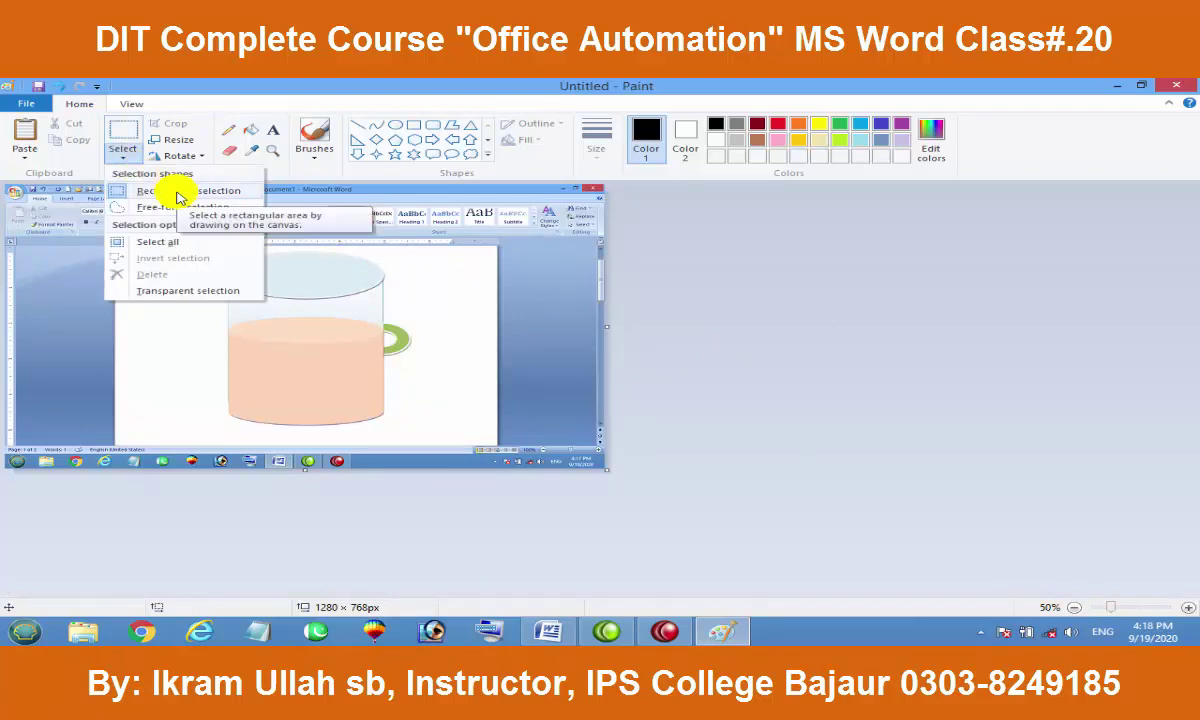
left_click(178, 196)
left_click_drag(205, 247, 421, 437)
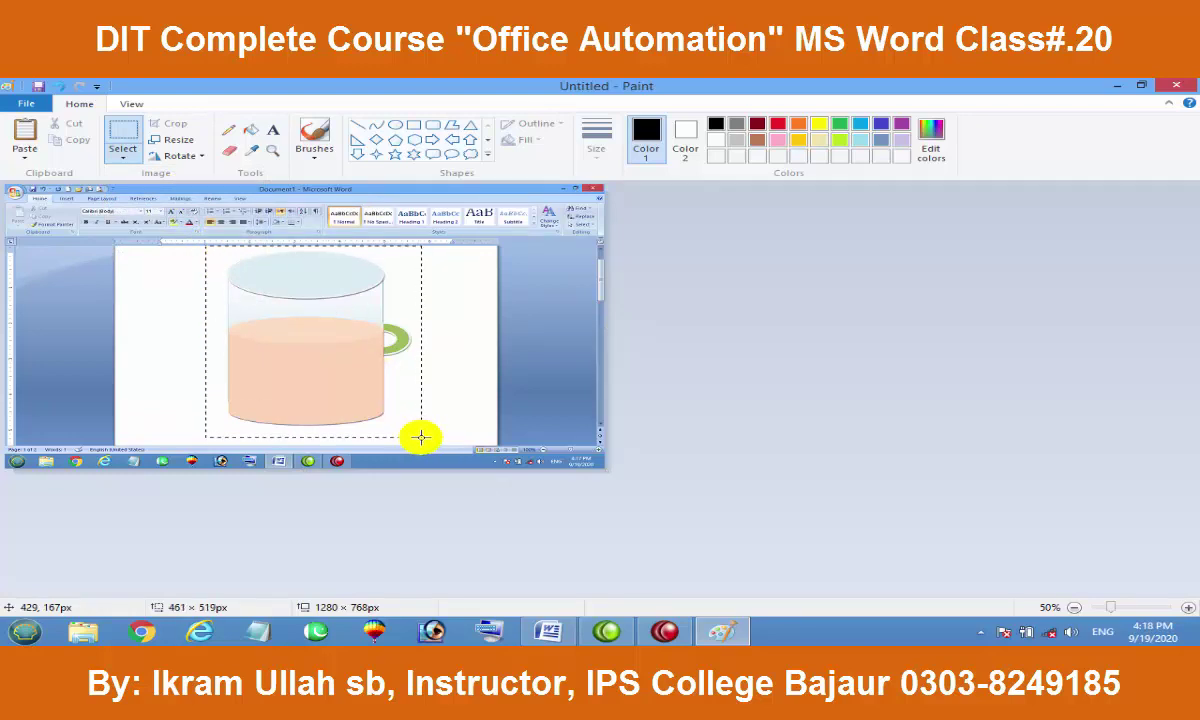
left_click(182, 133)
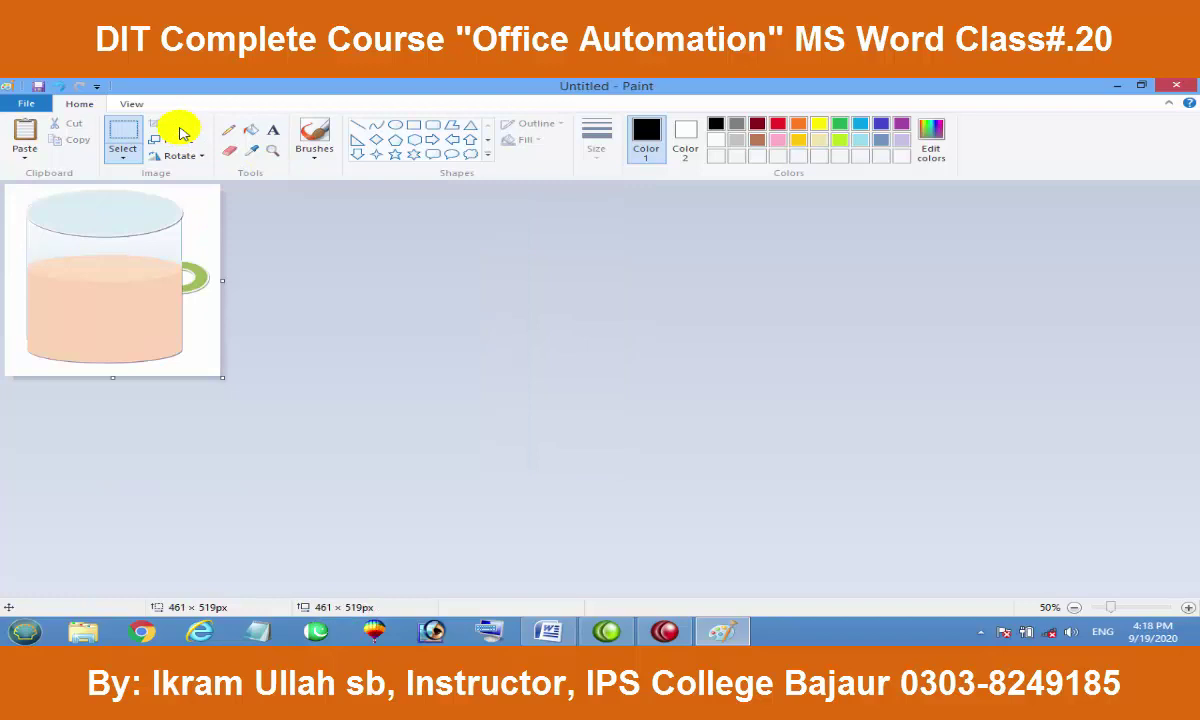
left_click_drag(222, 378, 322, 459)
key("ctrl+z")
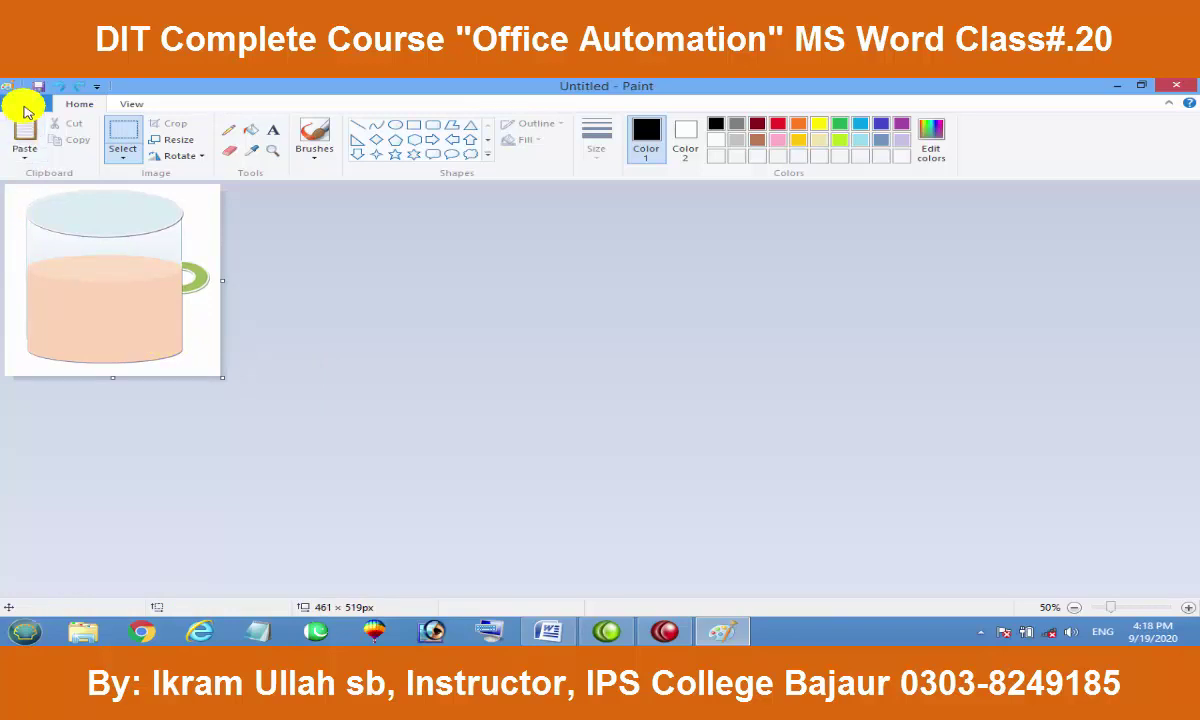
Step: Save the cropped picture as the JPEG file Mug.jpg, then close Paint
left_click(25, 106)
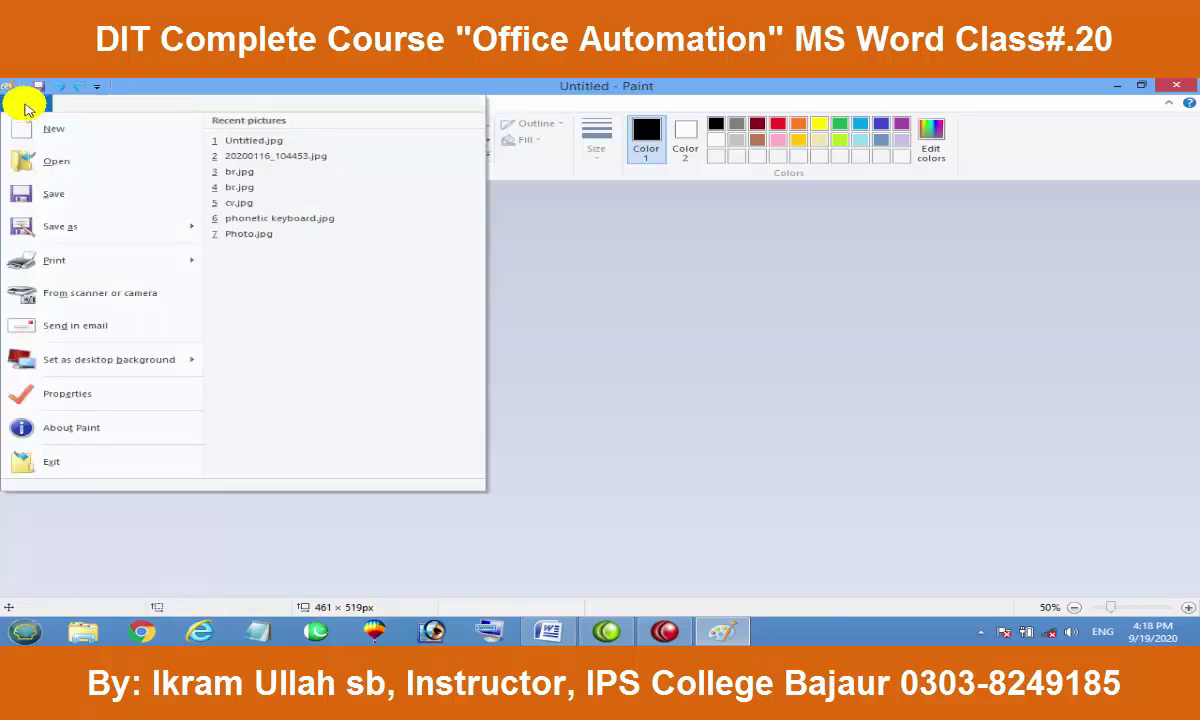
left_click(70, 226)
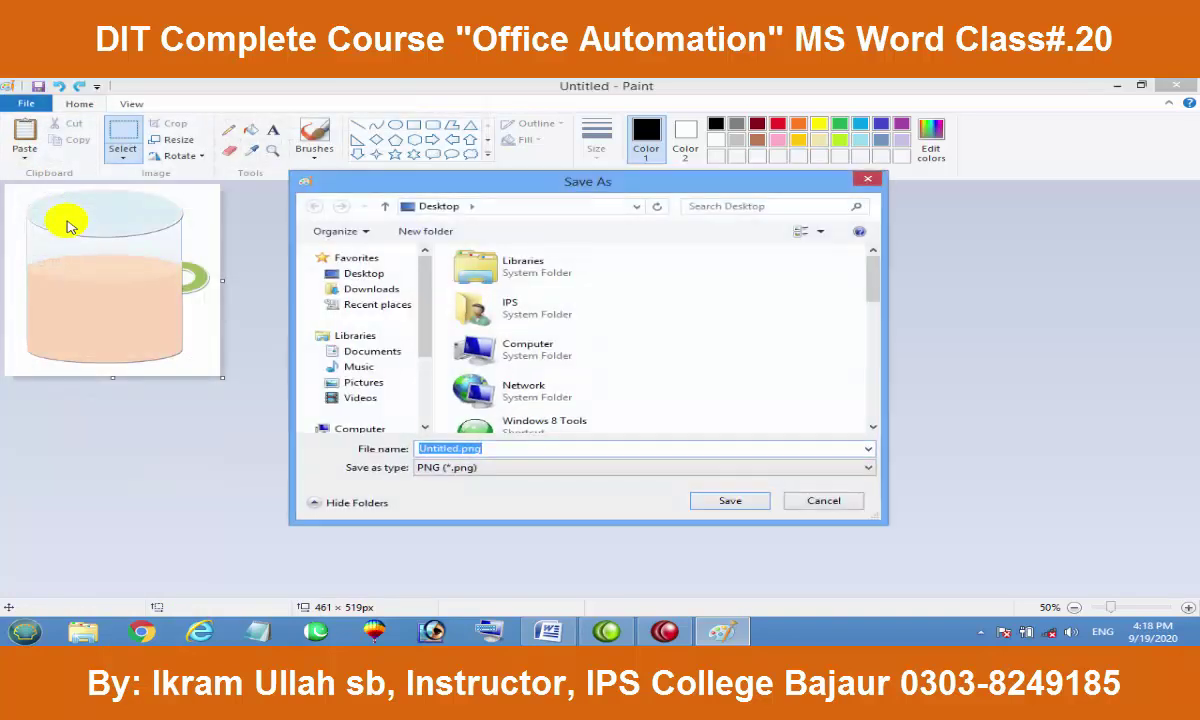
left_click(487, 466)
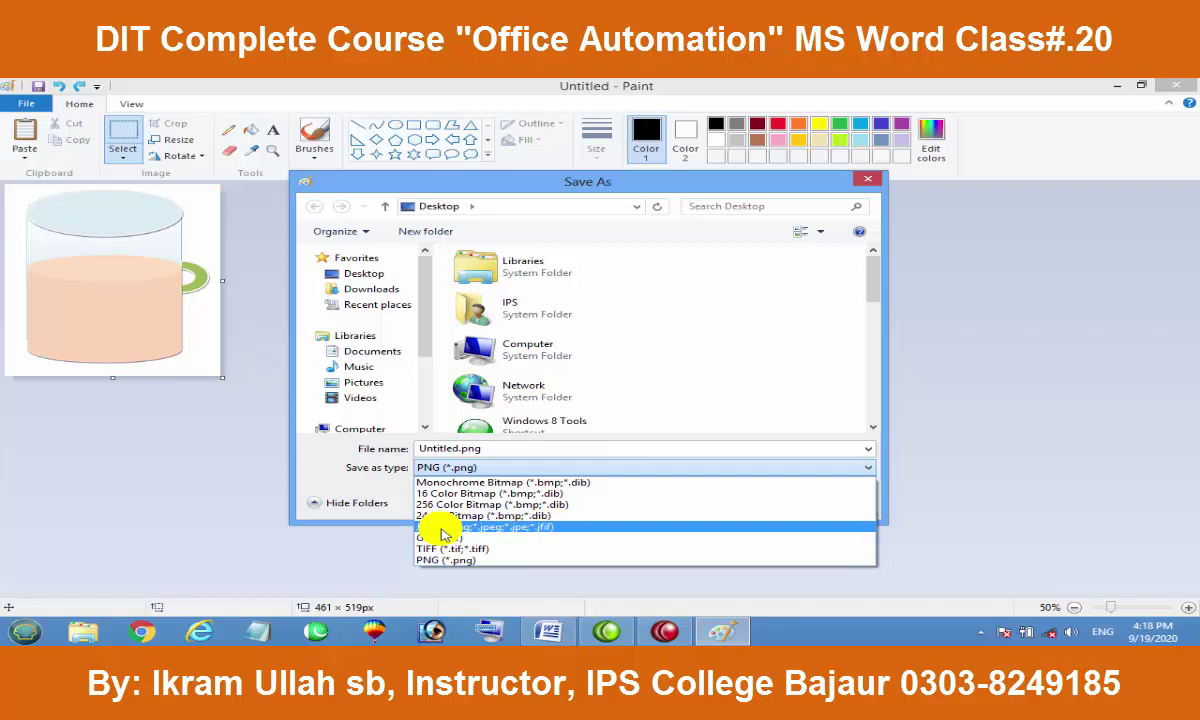
left_click(508, 530)
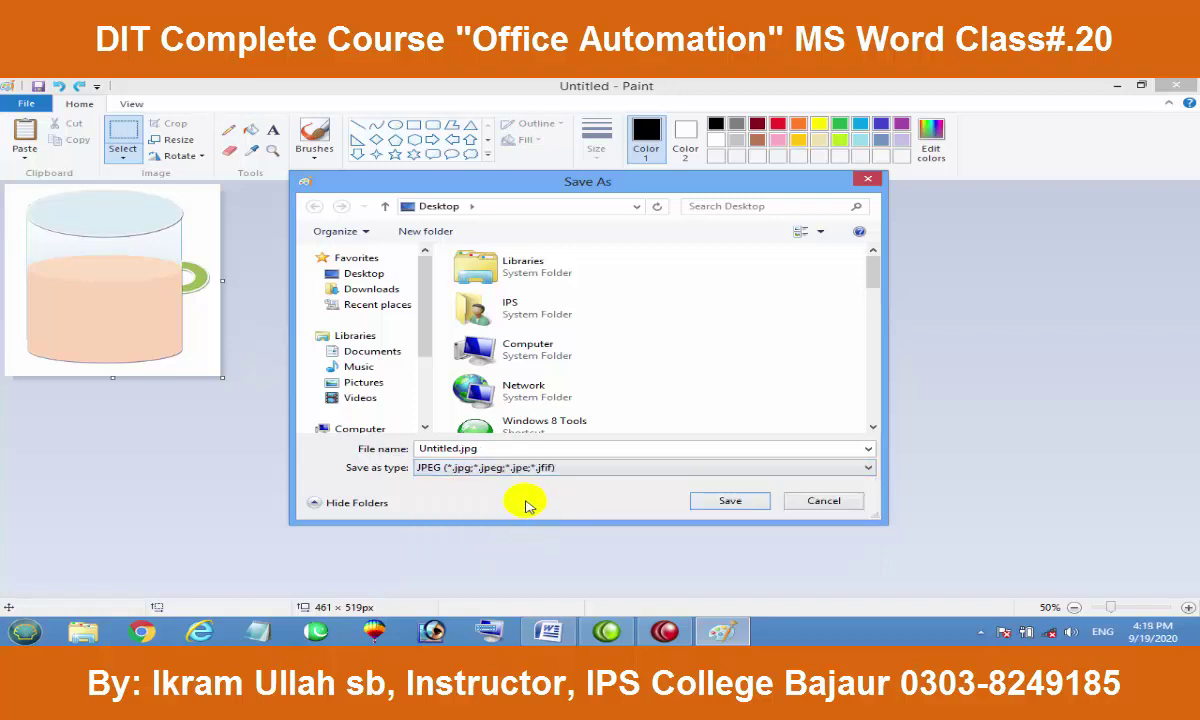
double_click(470, 450)
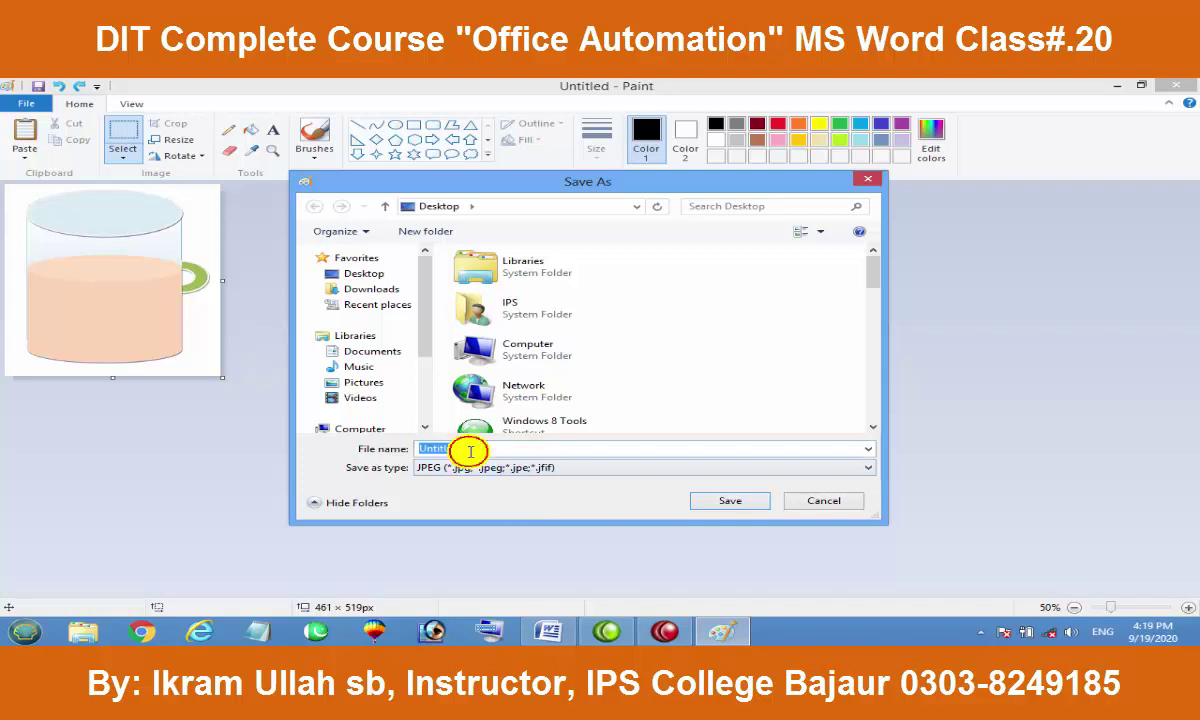
type("Mug")
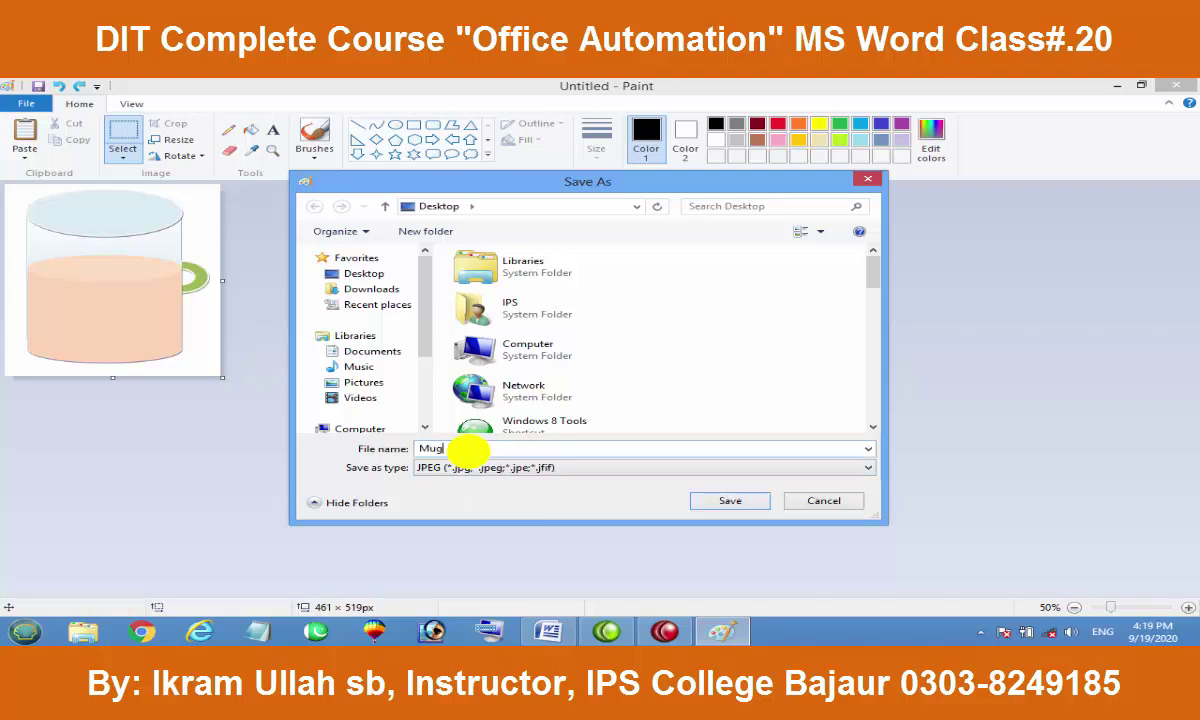
left_click(757, 501)
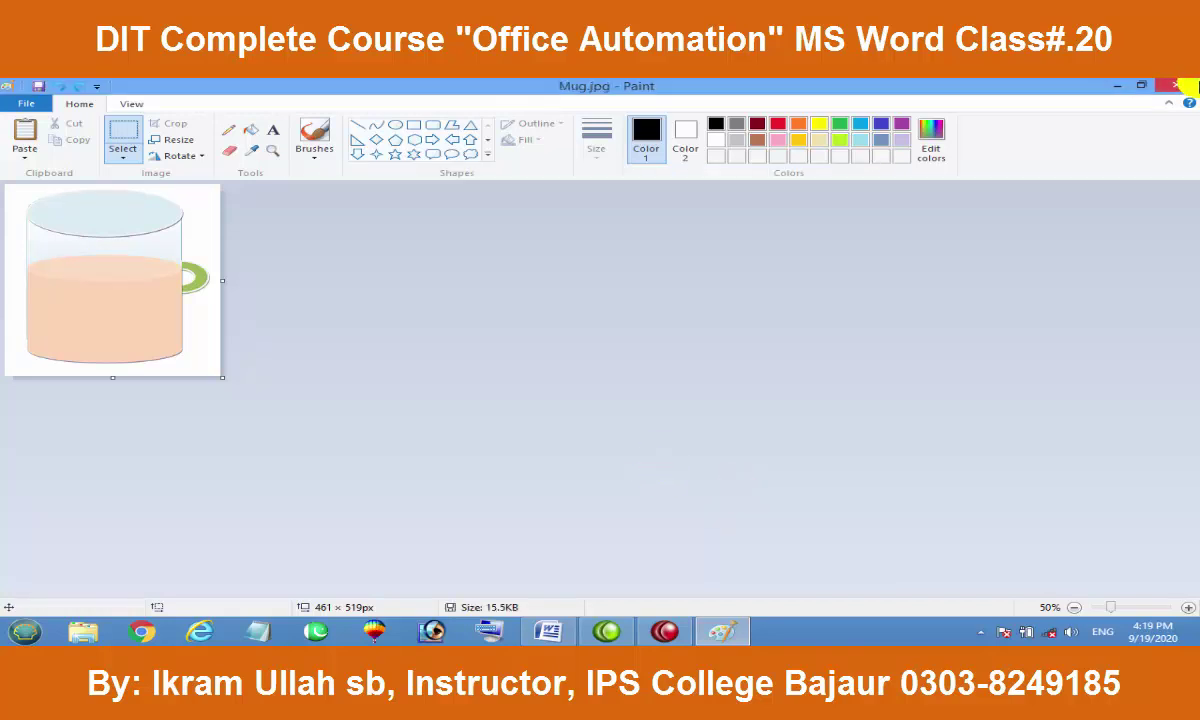
left_click(1112, 87)
Step: Open Mug.jpg from the desktop in Windows Photo Viewer
left_click(1112, 88)
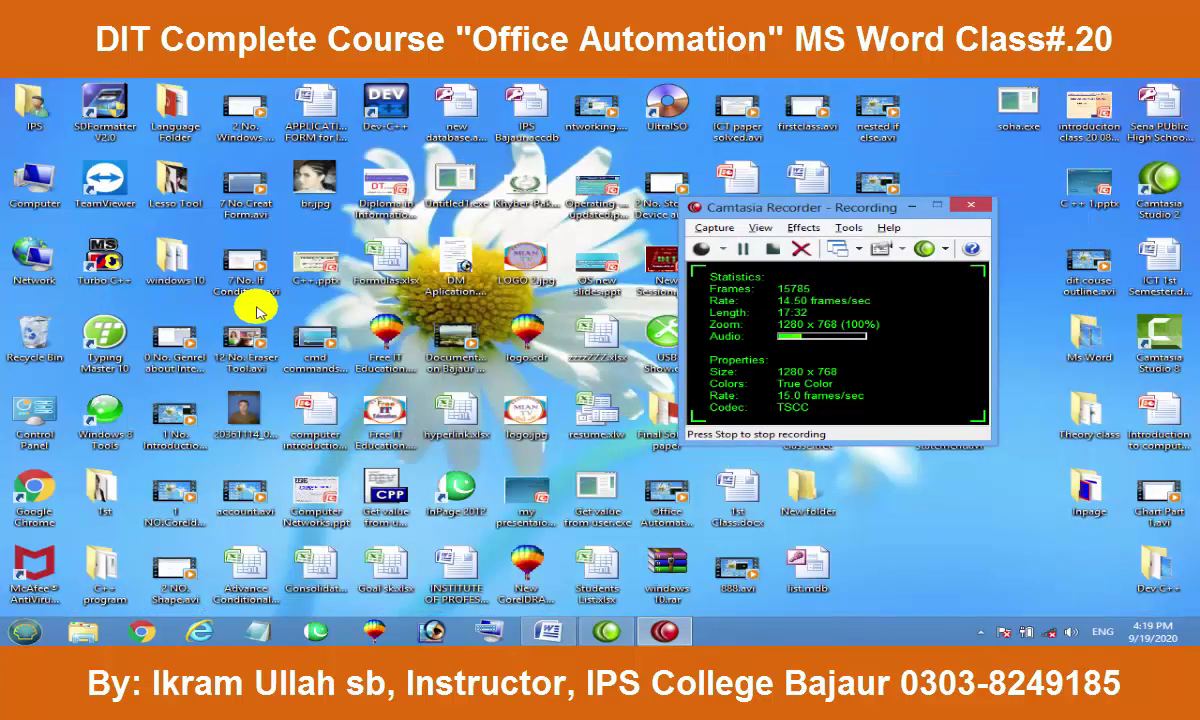
left_click_drag(807, 218, 422, 225)
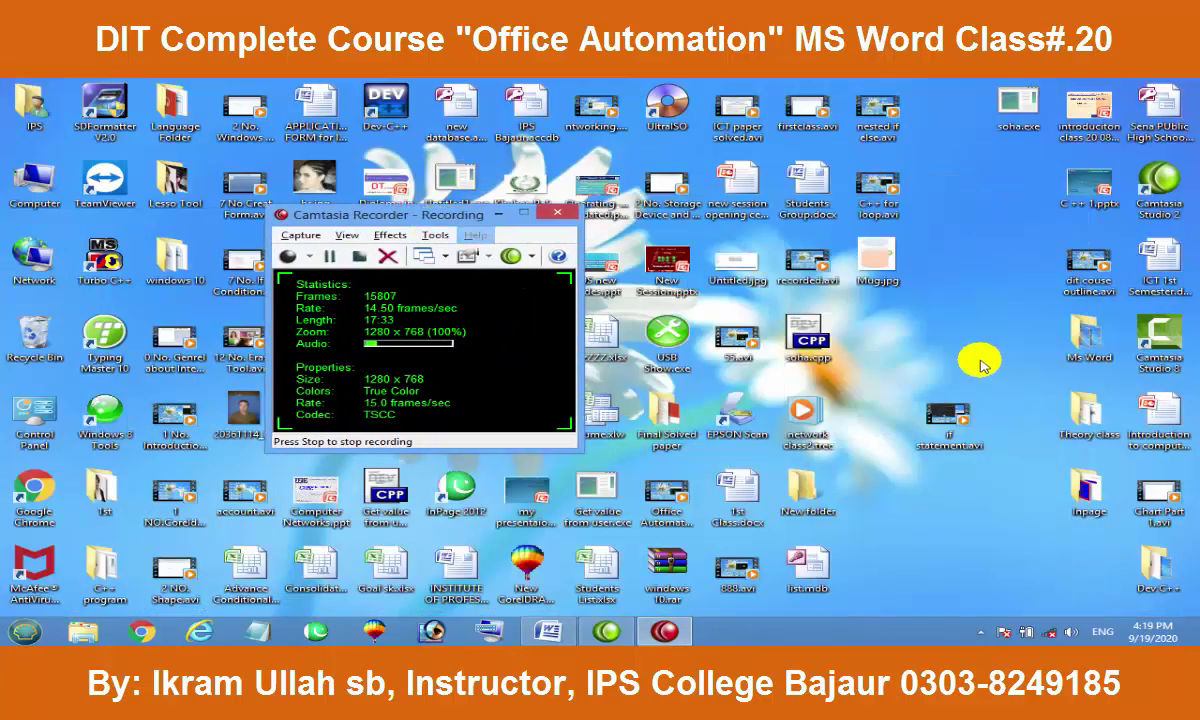
double_click(870, 262)
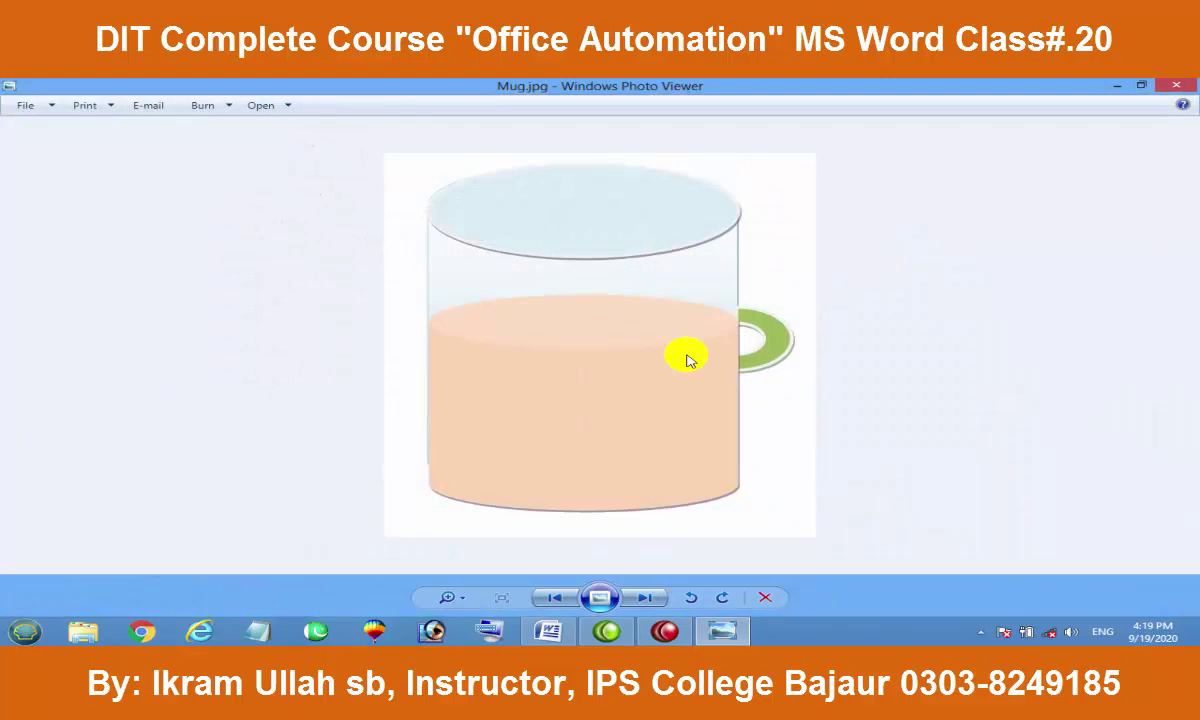
scroll(578, 243, "down", 2)
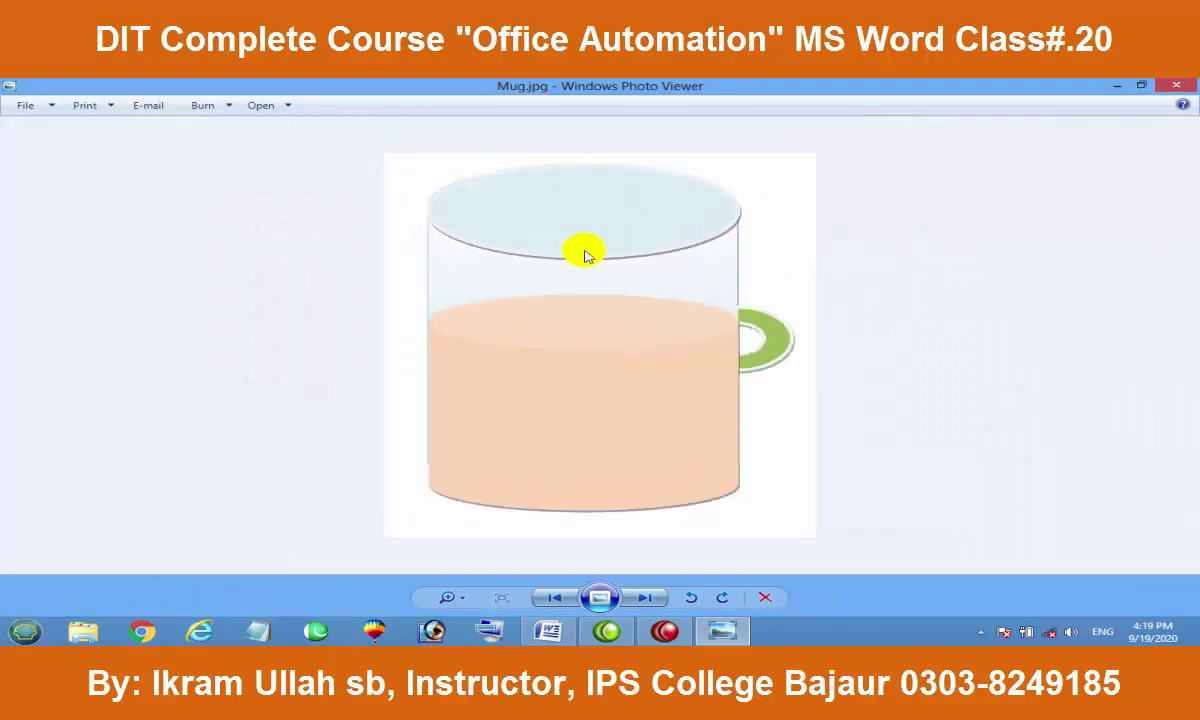
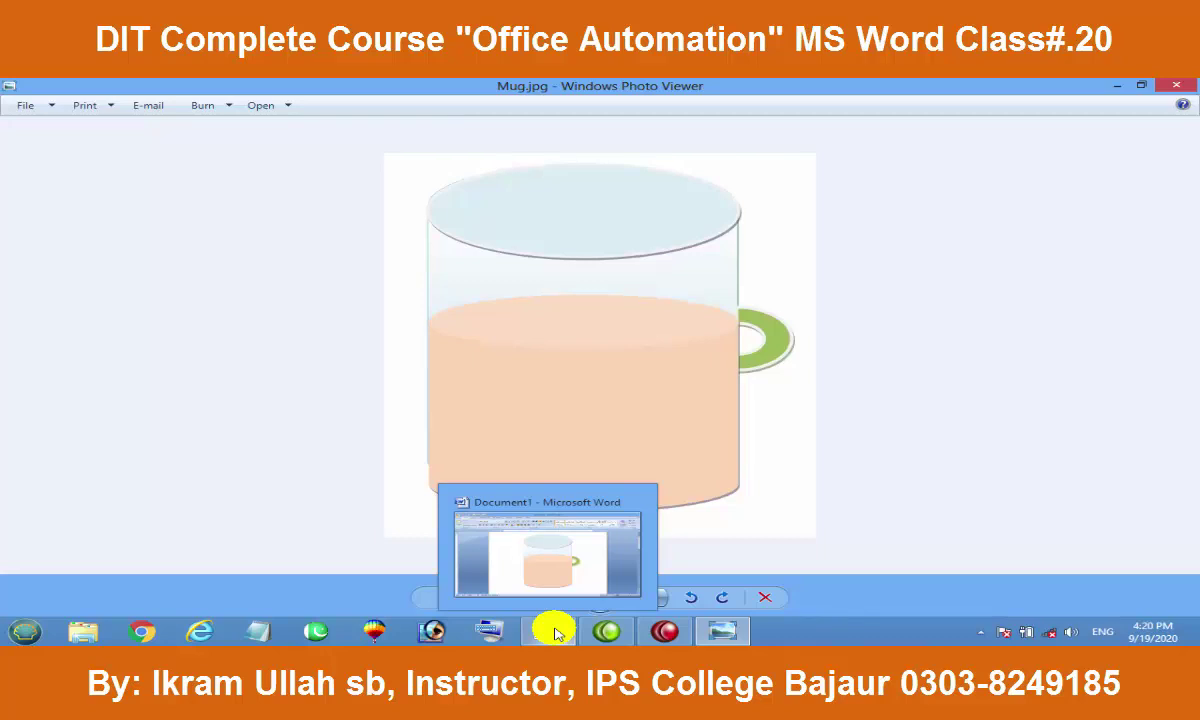
Step: Close the Mug.jpg picture in Photo Viewer and bring the Word document back
key("alt+F4")
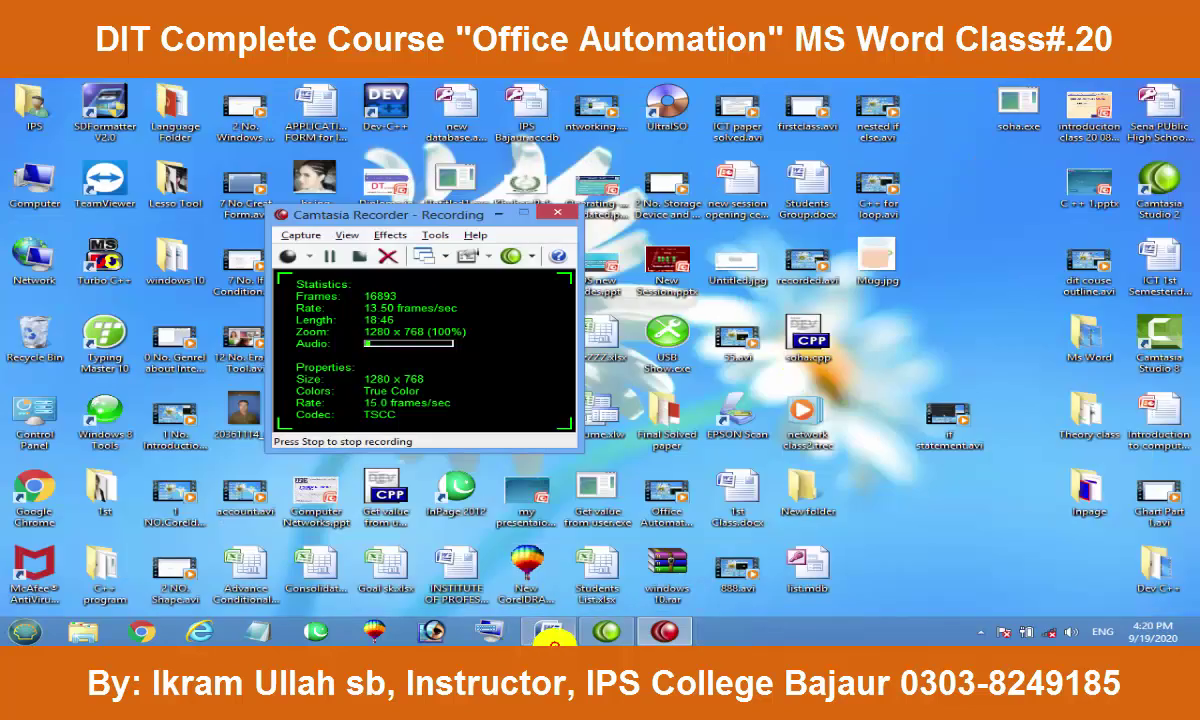
left_click(550, 633)
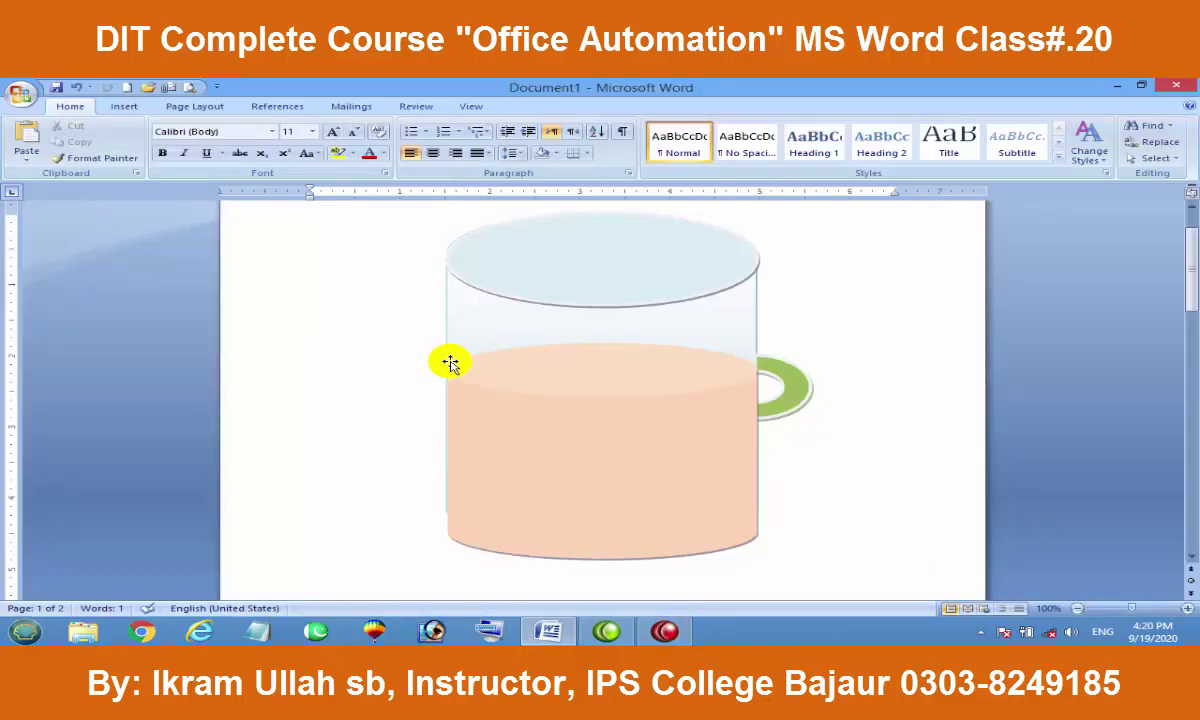
Step: Scroll to page 2 and select the flag's green rectangle
scroll(497, 460, "down", 5)
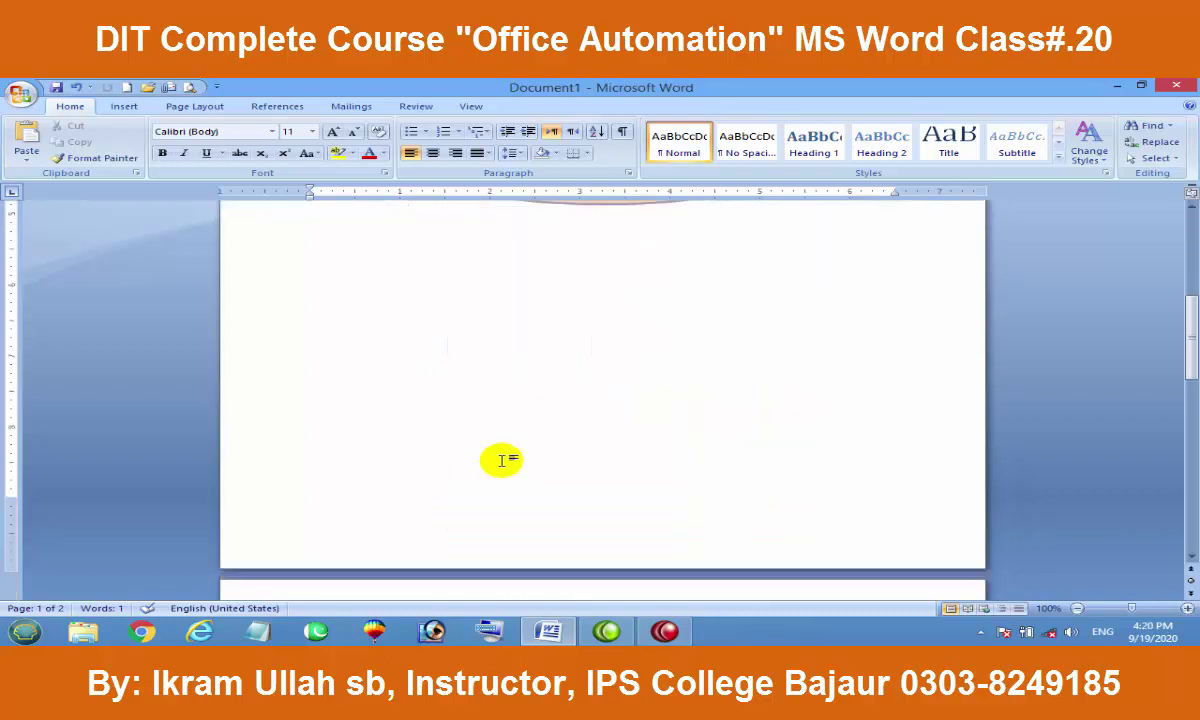
scroll(501, 462, "down", 3)
scroll(504, 475, "down", 3)
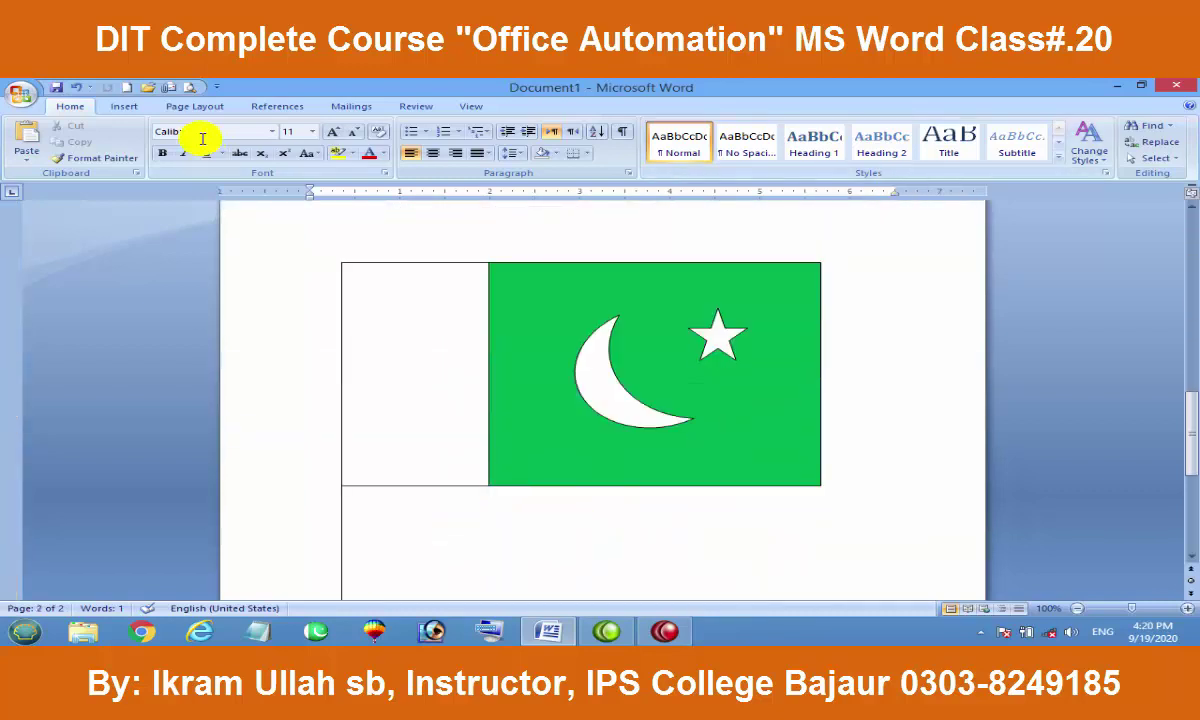
left_click(765, 432)
left_click(540, 106)
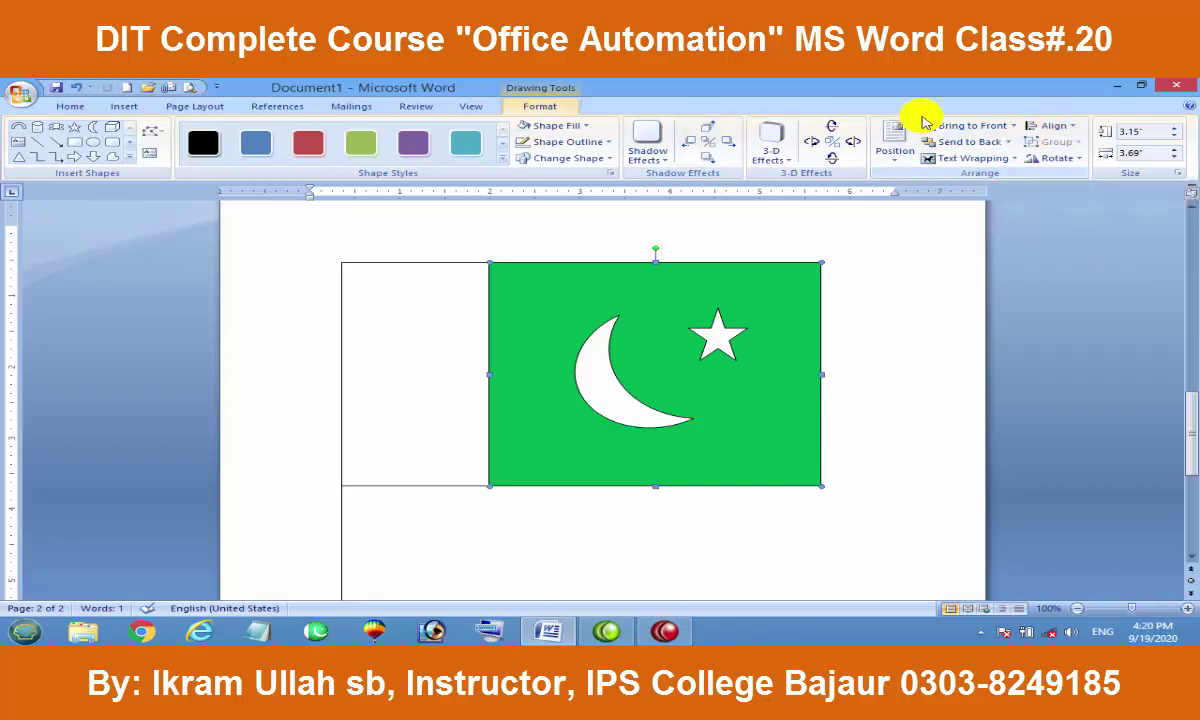
Step: Select the crescent together with the green rectangle, then check and dismiss the Group options
left_click(28, 150)
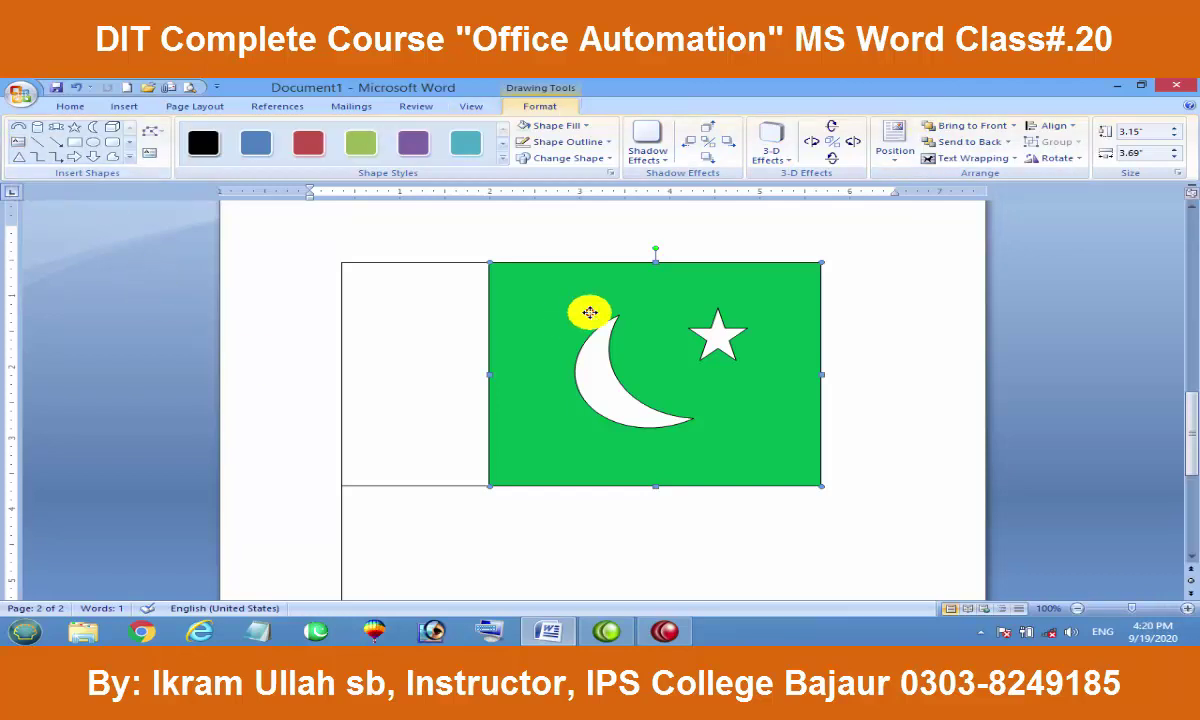
left_click_drag(591, 313, 613, 383)
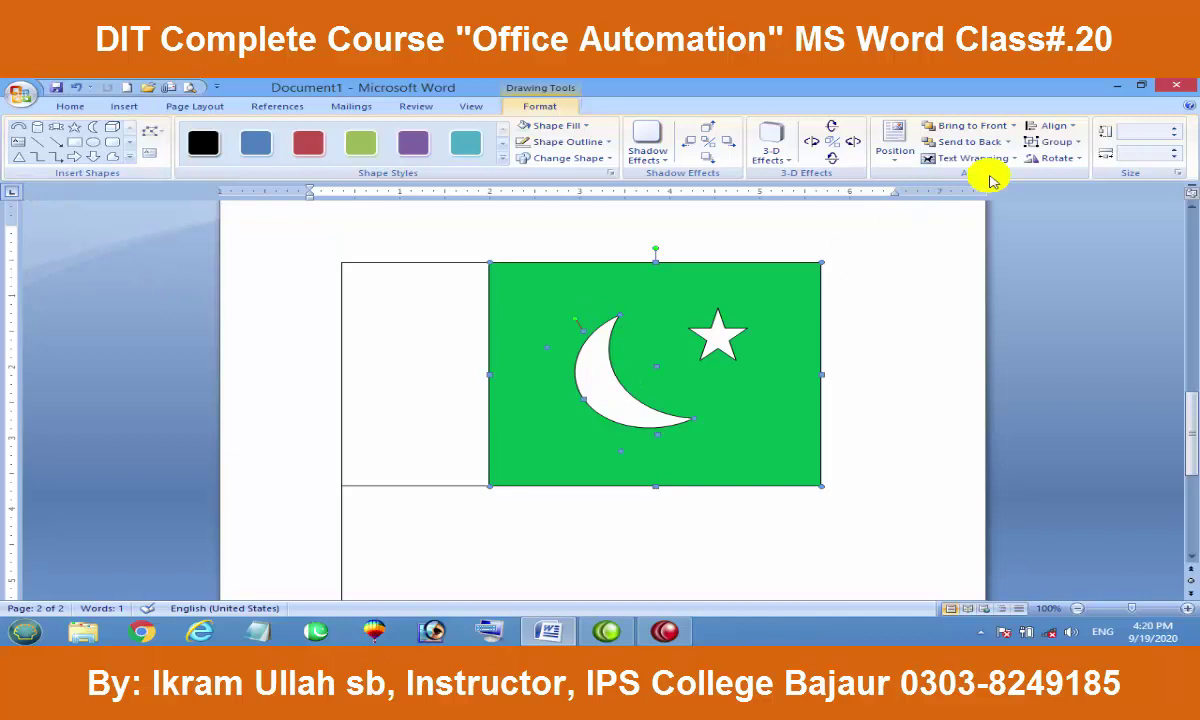
left_click(1065, 142)
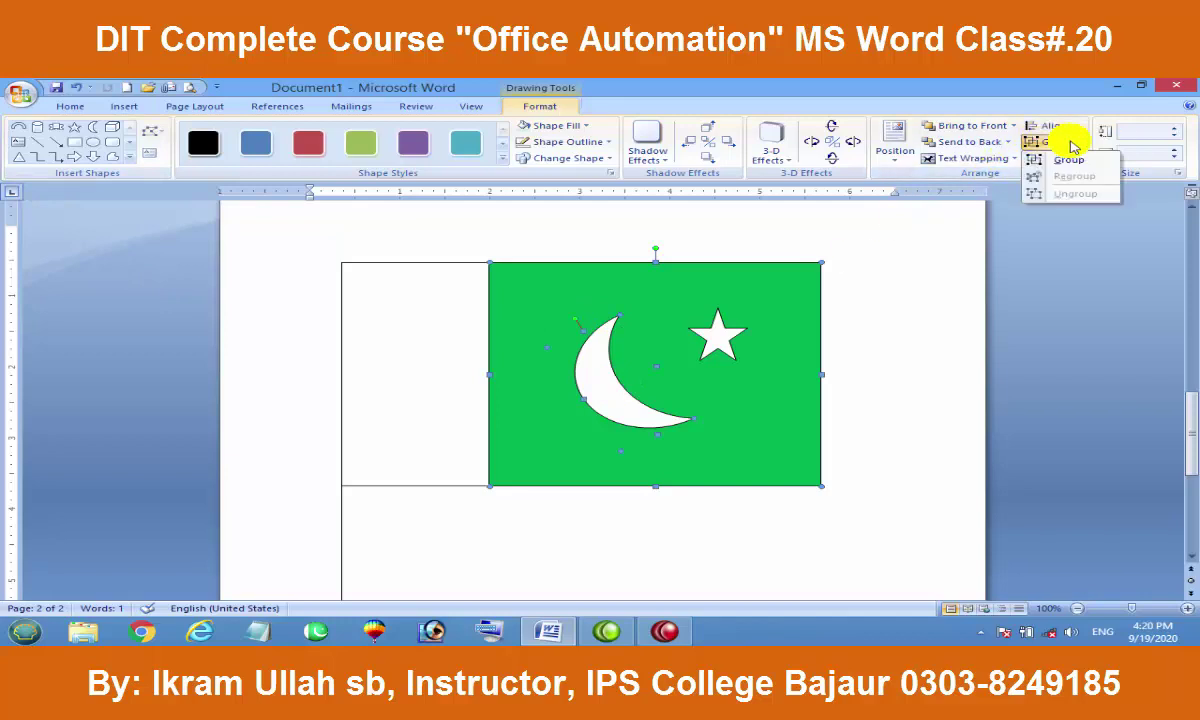
left_click(632, 540)
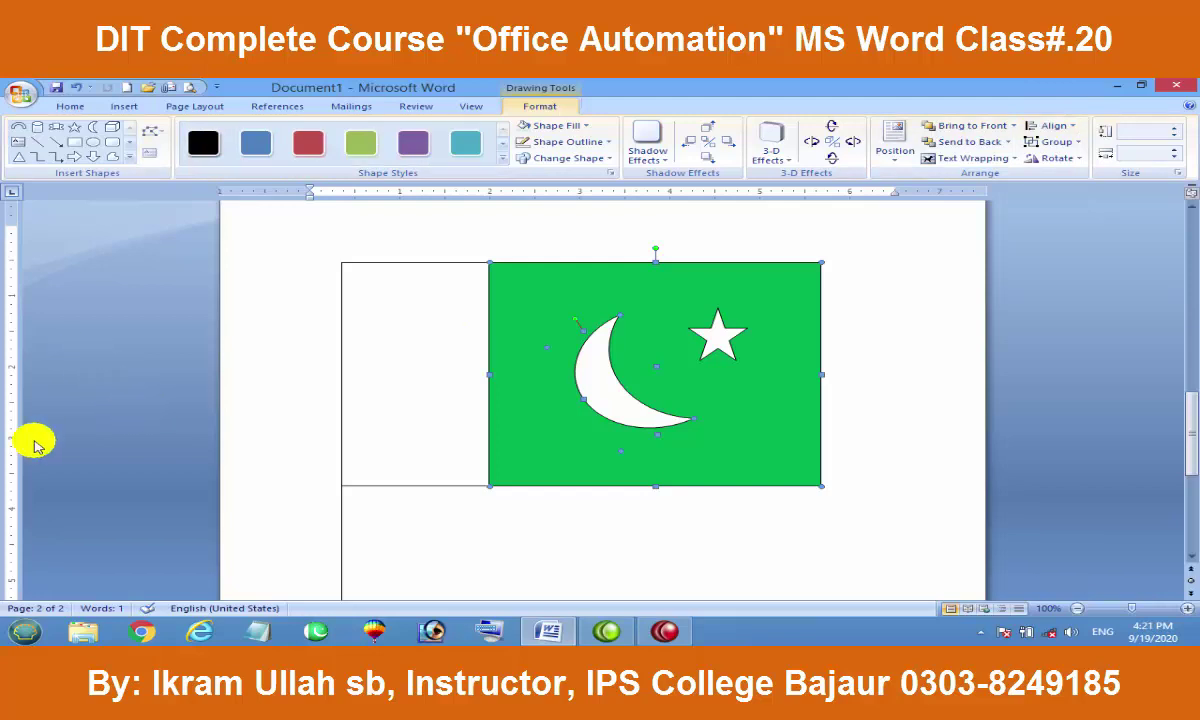
scroll(40, 415, "down", 2)
scroll(60, 412, "down", 2)
scroll(525, 400, "down", 3)
Step: Draw a rectangle near the top of the new blank page
left_click(525, 535)
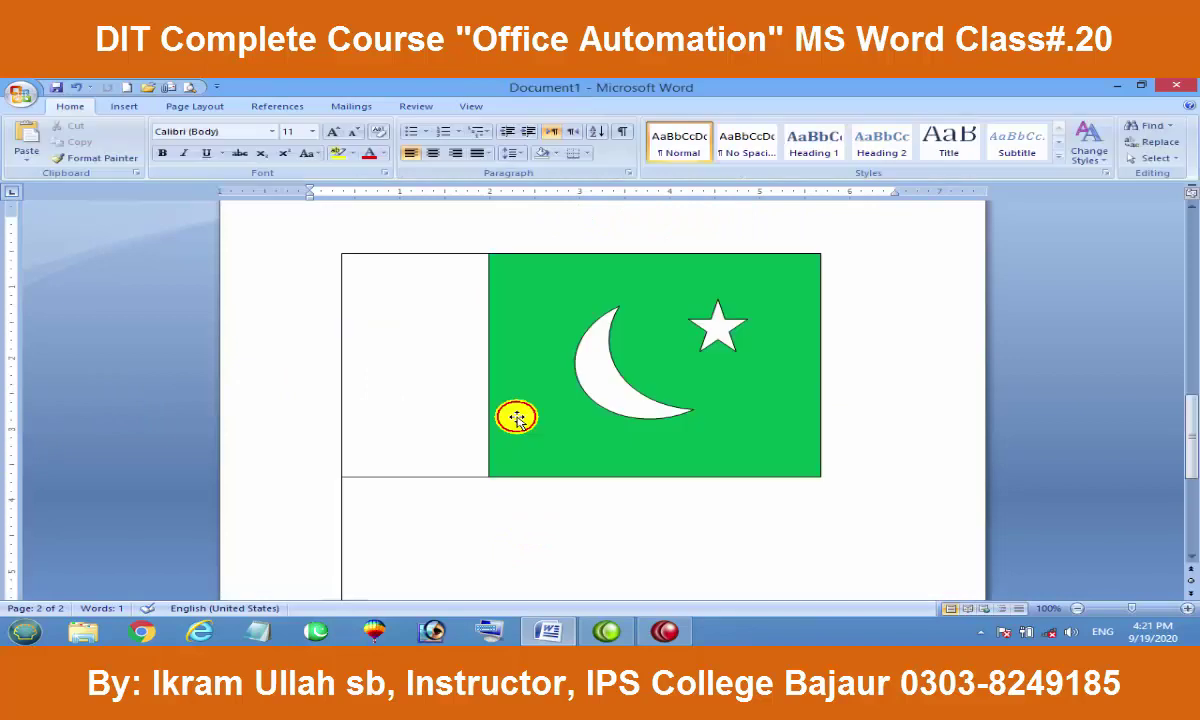
left_click(142, 106)
left_click(283, 140)
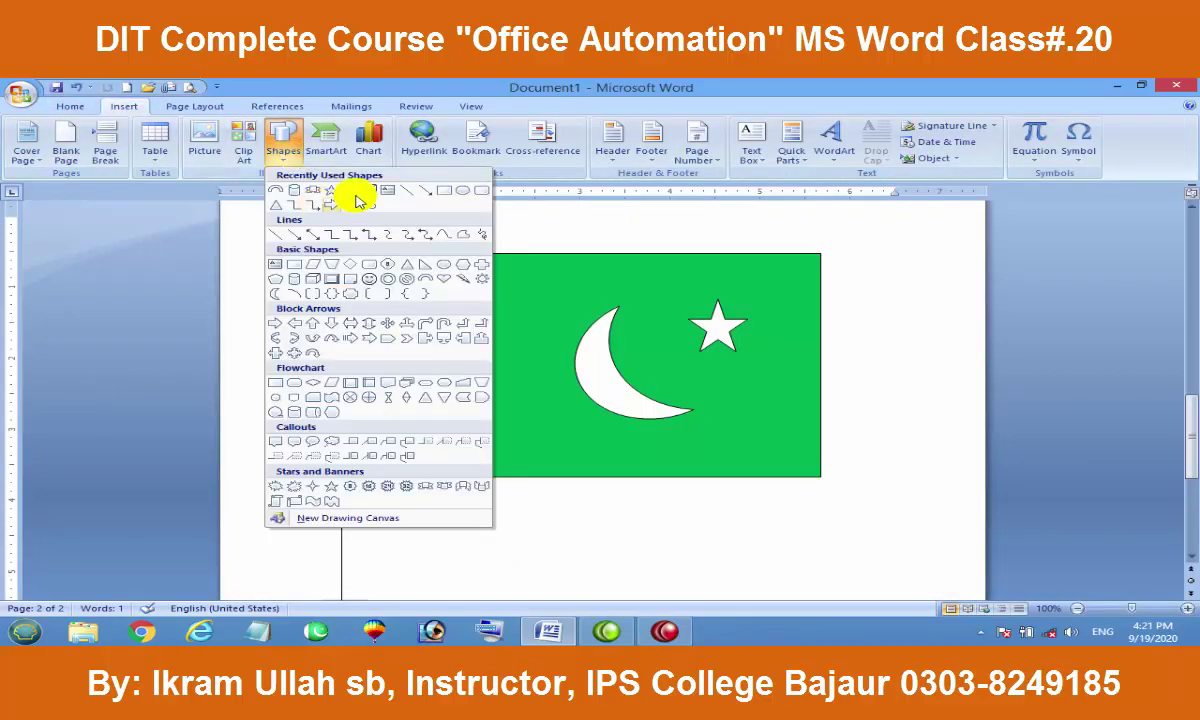
left_click(443, 190)
scroll(610, 410, "down", 4)
scroll(638, 428, "down", 3)
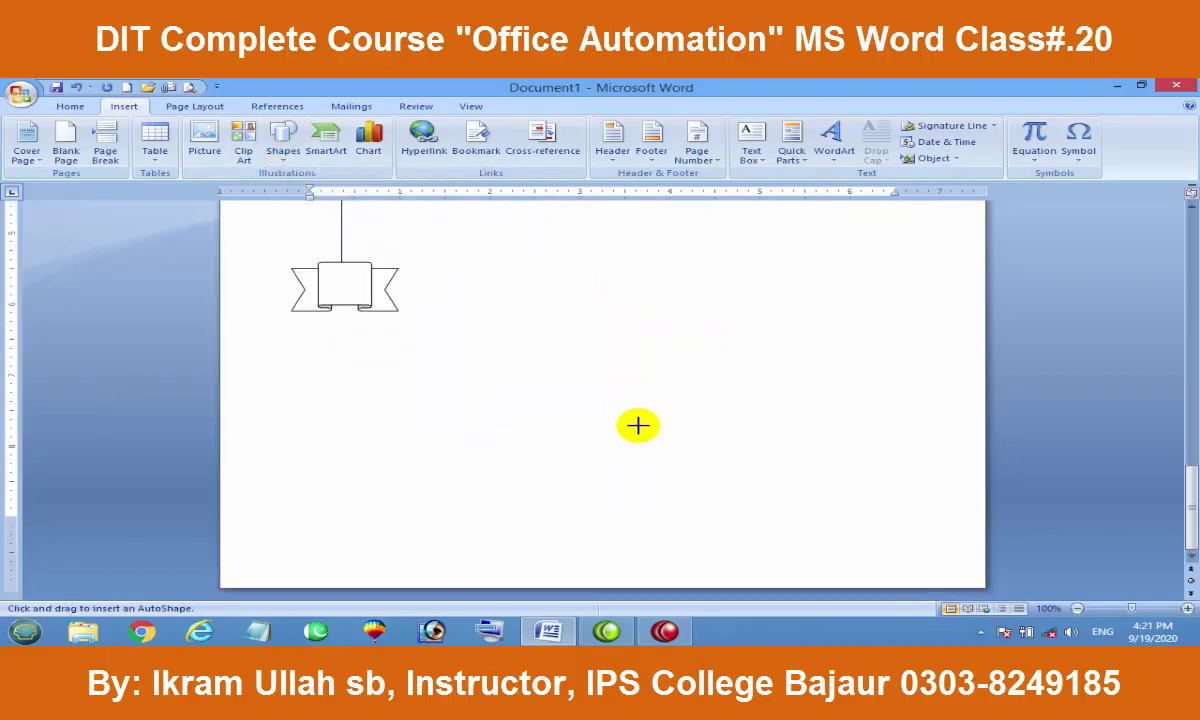
scroll(638, 426, "down", 5)
scroll(635, 424, "down", 3)
scroll(611, 397, "up", 3)
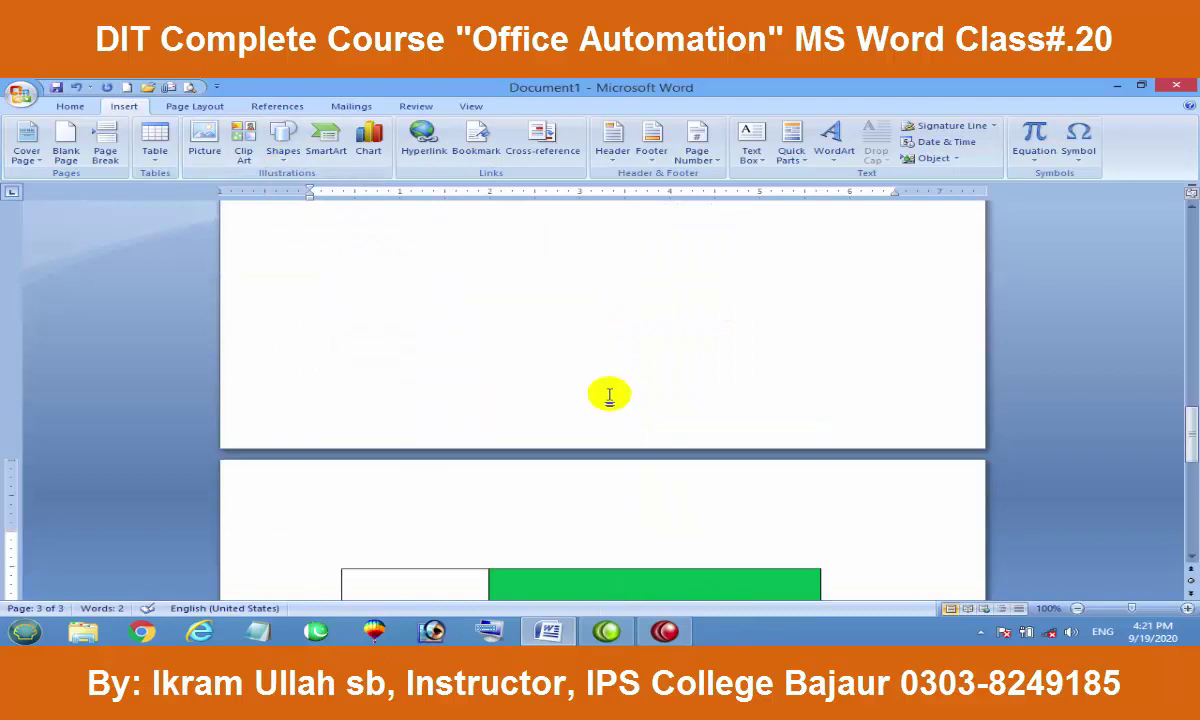
scroll(611, 410, "up", 4)
left_click(280, 138)
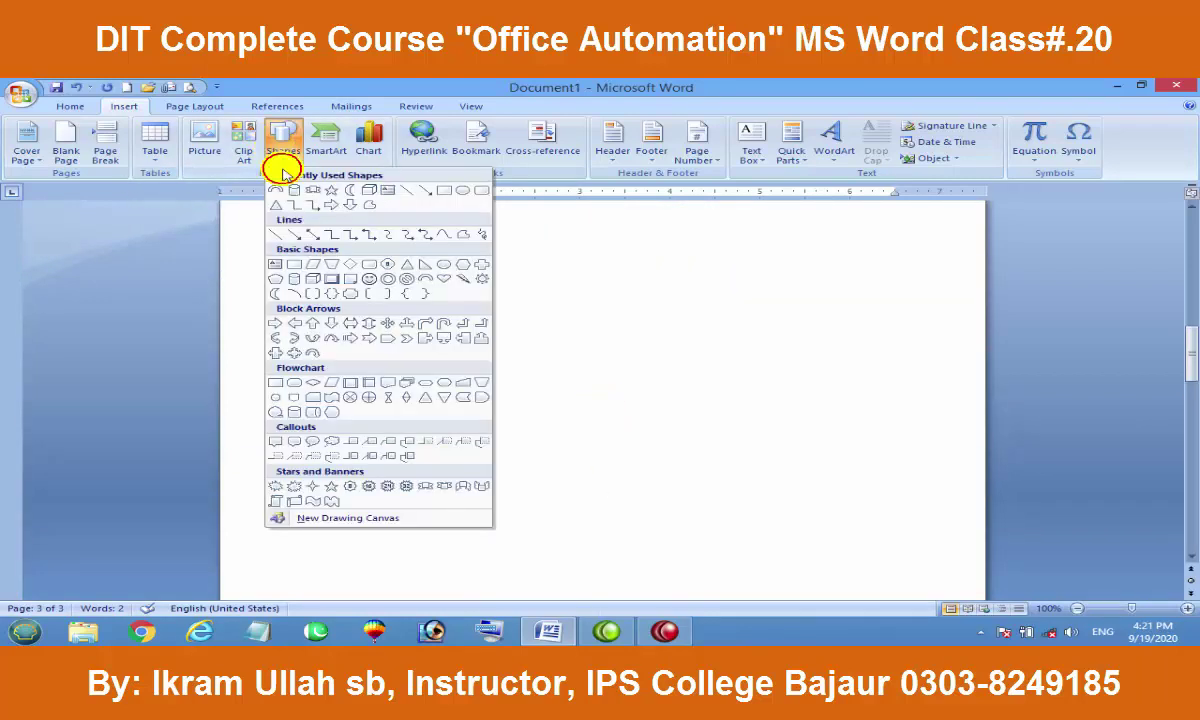
left_click(440, 190)
left_click_drag(361, 261, 713, 452)
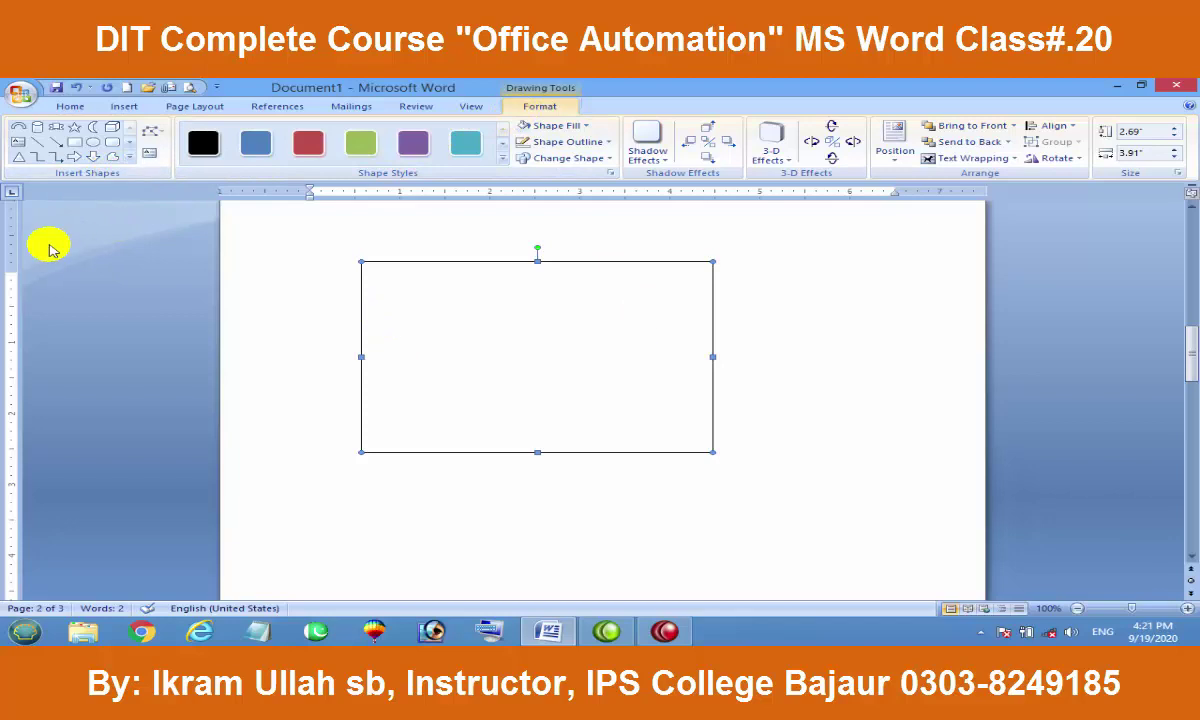
Step: Fill the rectangle with the blue shape style and nudge it slightly down
left_click(128, 158)
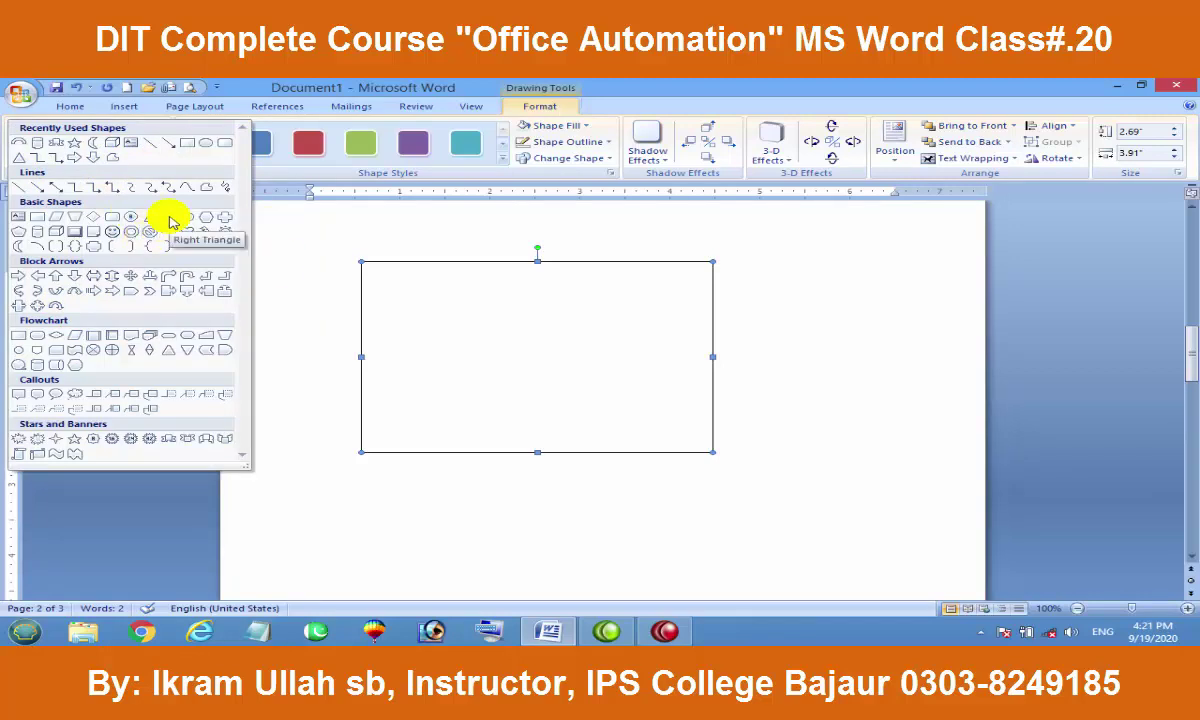
left_click(122, 106)
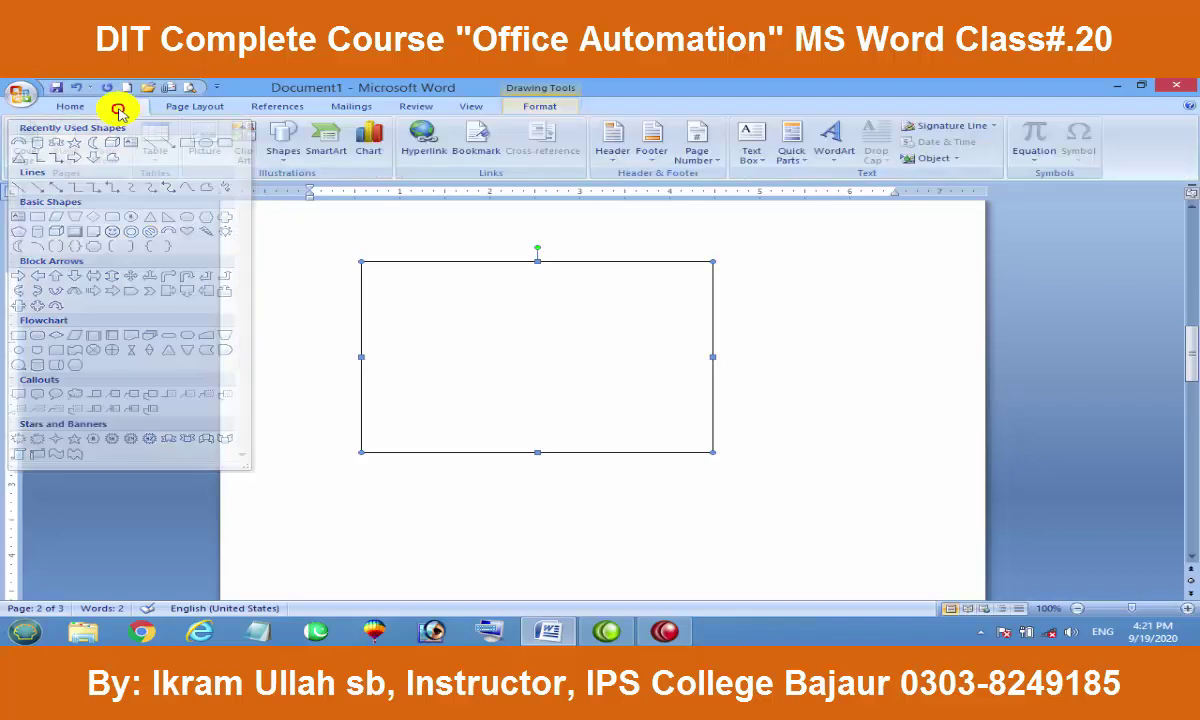
left_click(283, 145)
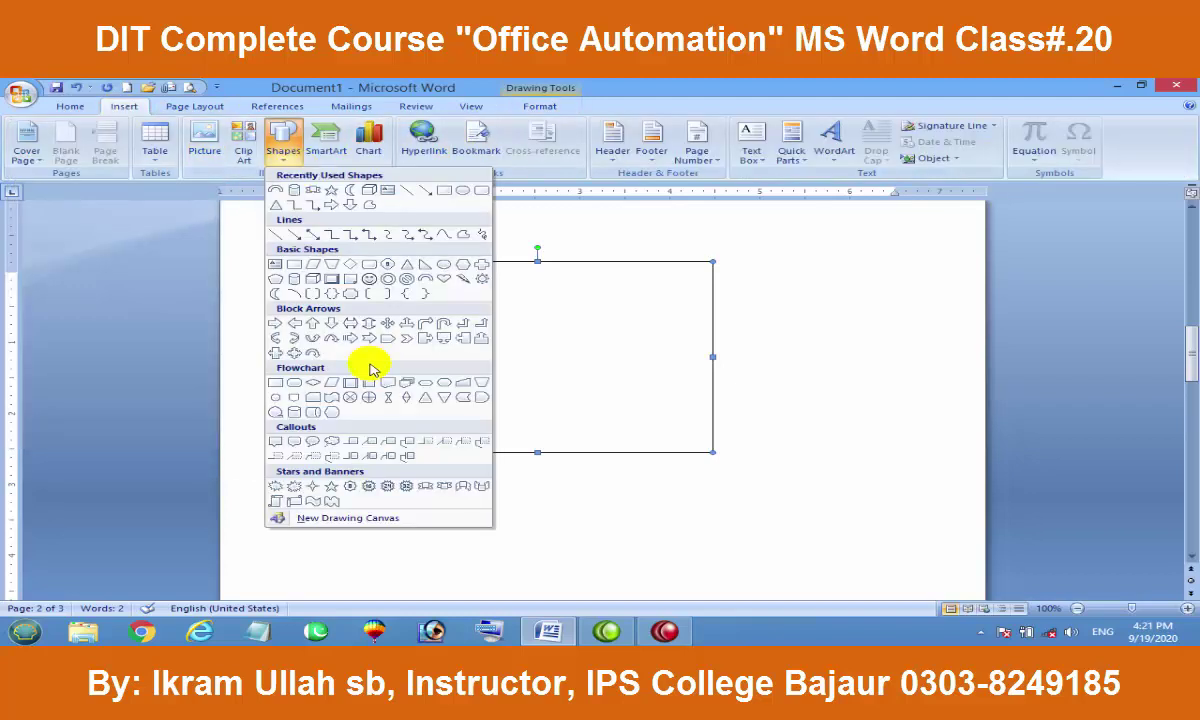
left_click(535, 318)
left_click(543, 108)
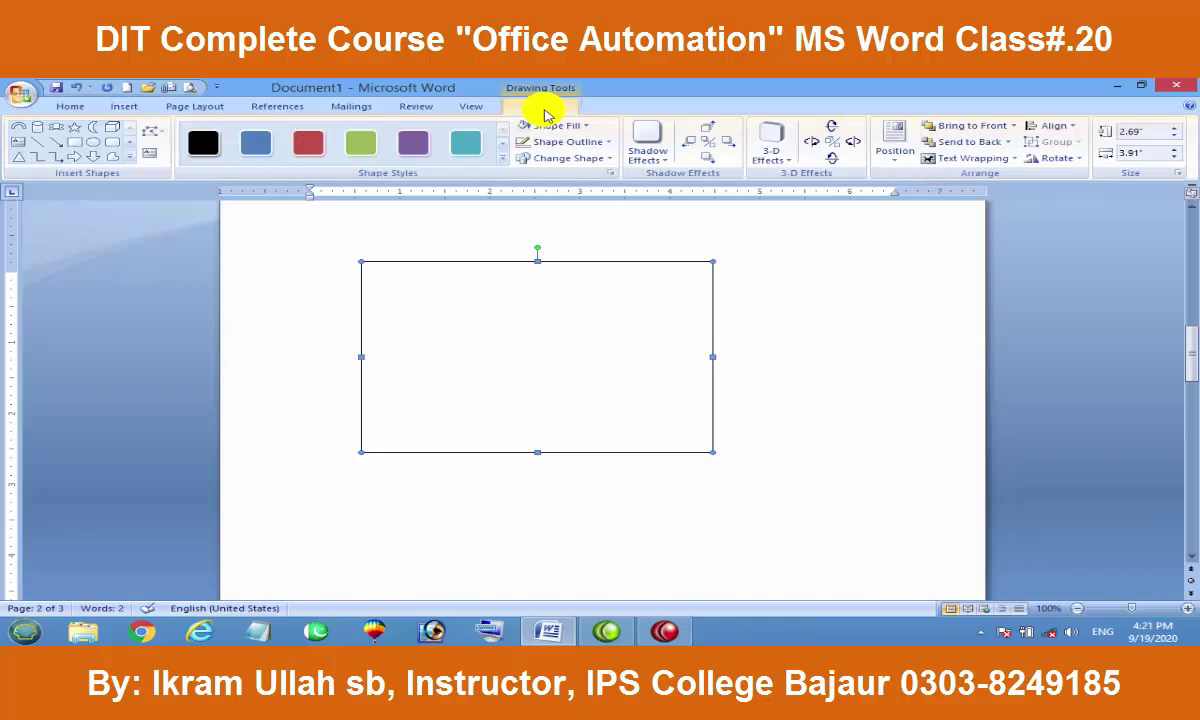
left_click(148, 133)
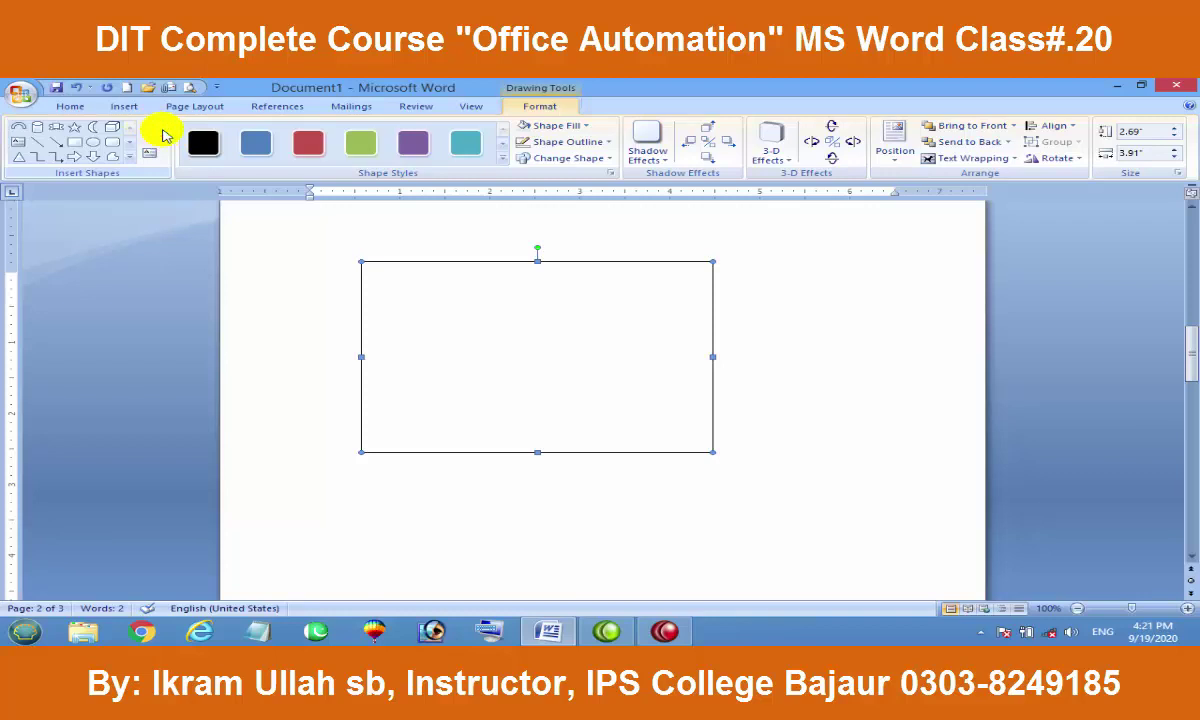
left_click(262, 138)
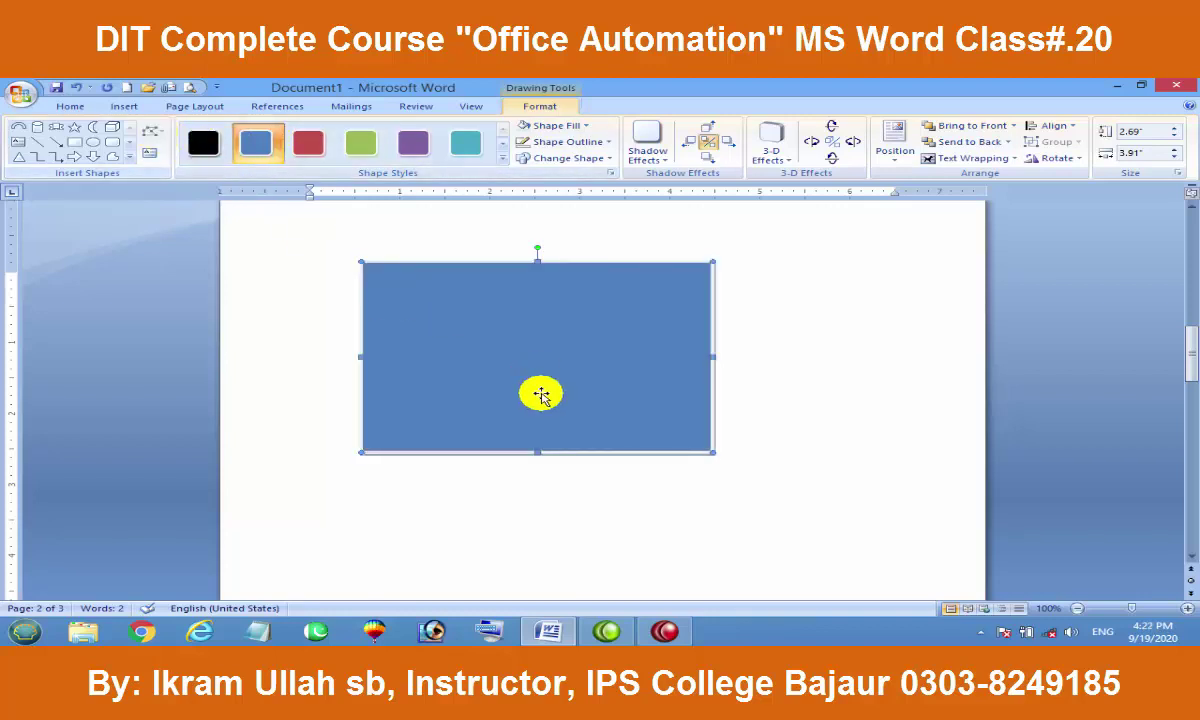
left_click_drag(520, 344, 521, 378)
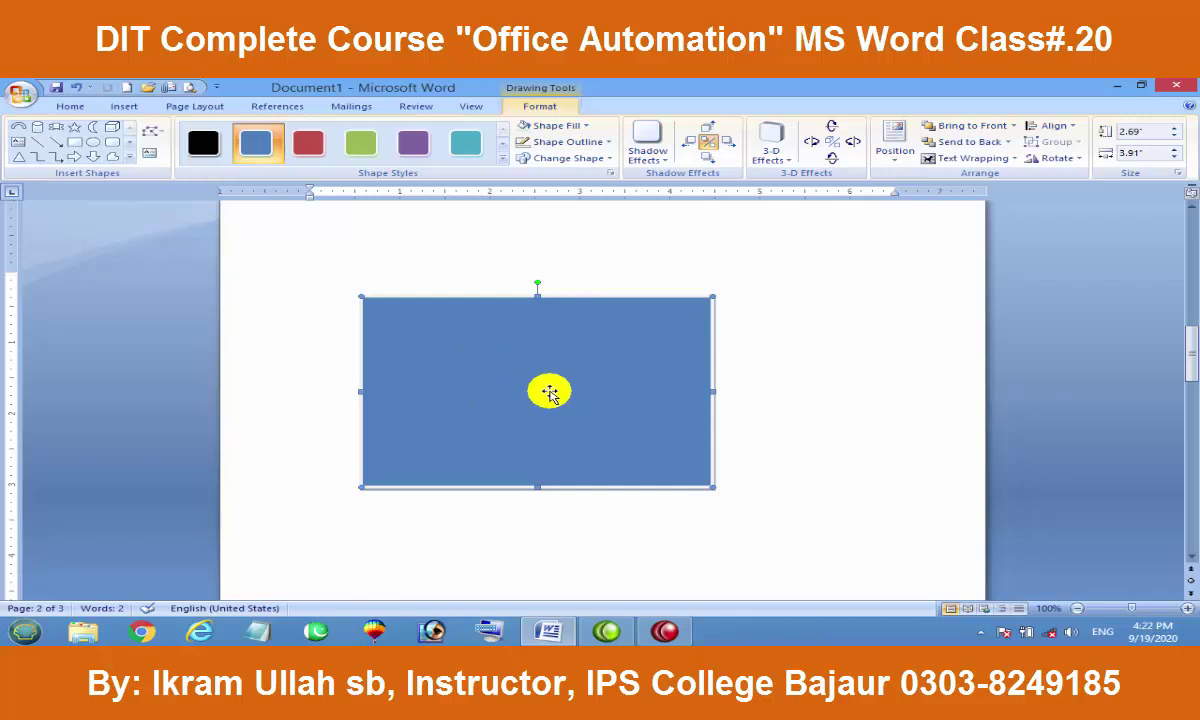
Step: Delete the blue rectangle and draw a freeform shape on the blank page
key("Delete")
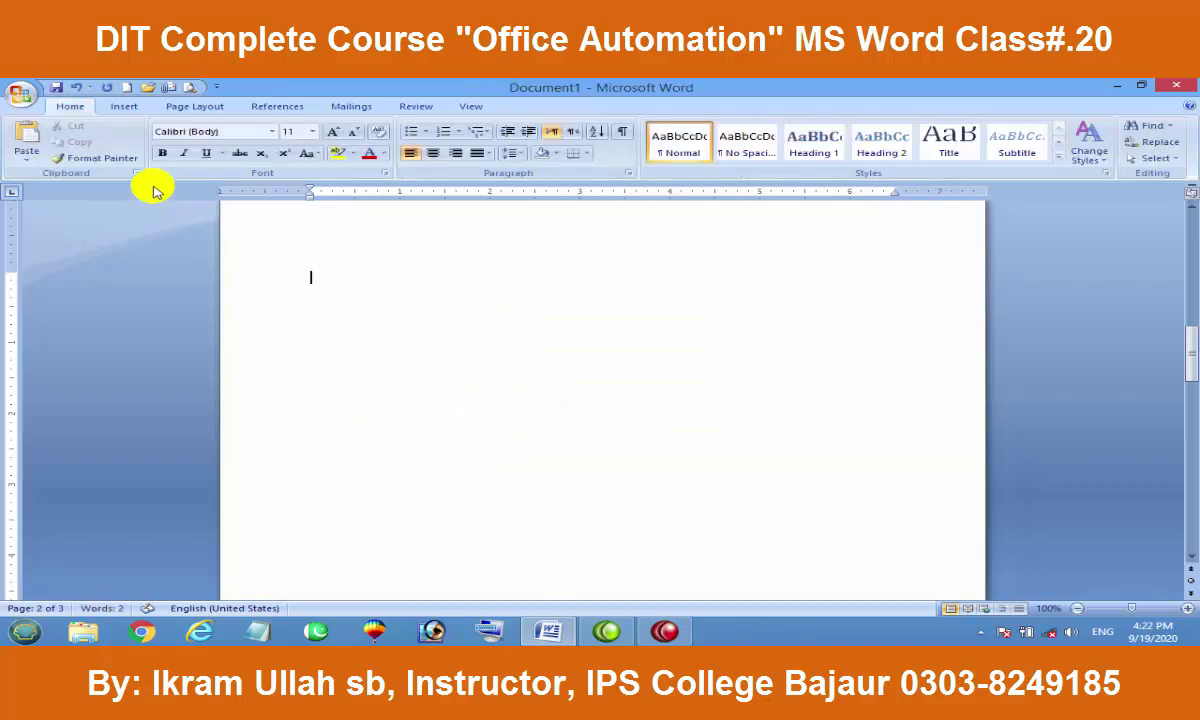
left_click(122, 104)
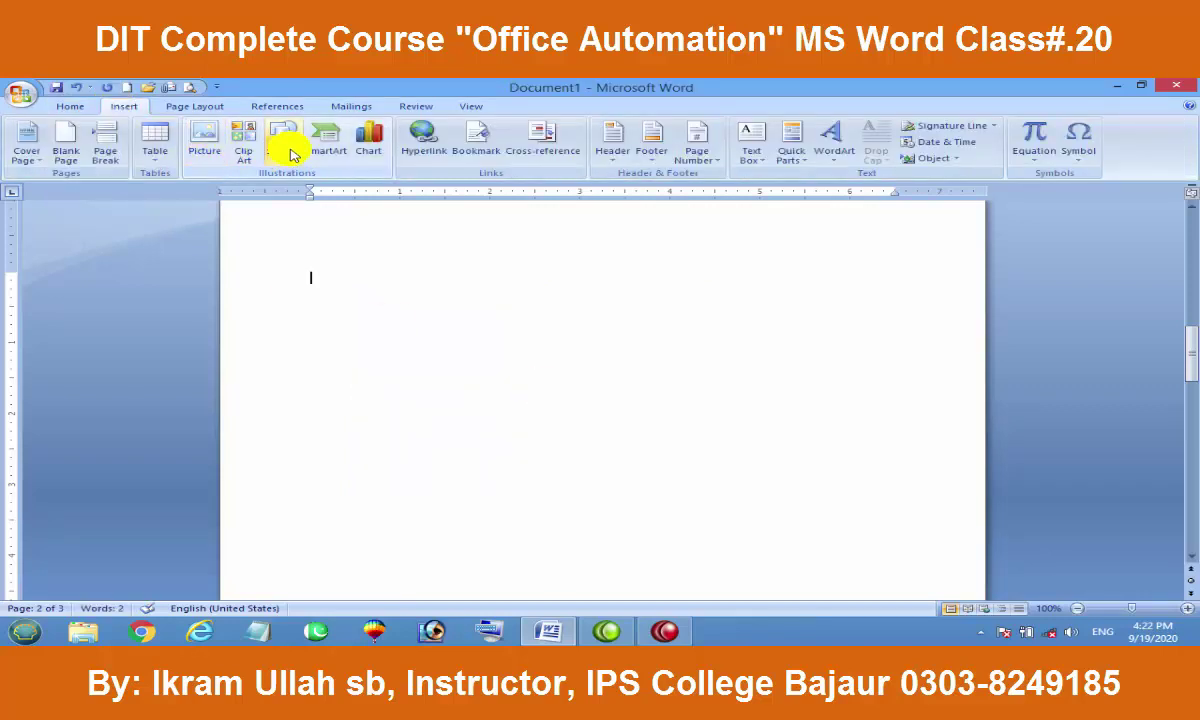
left_click(283, 145)
left_click(455, 233)
mouse_move(685, 271)
left_mouse_down()
mouse_move(355, 500)
mouse_move(394, 314)
mouse_move(490, 436)
mouse_move(504, 262)
mouse_move(683, 265)
left_mouse_up()
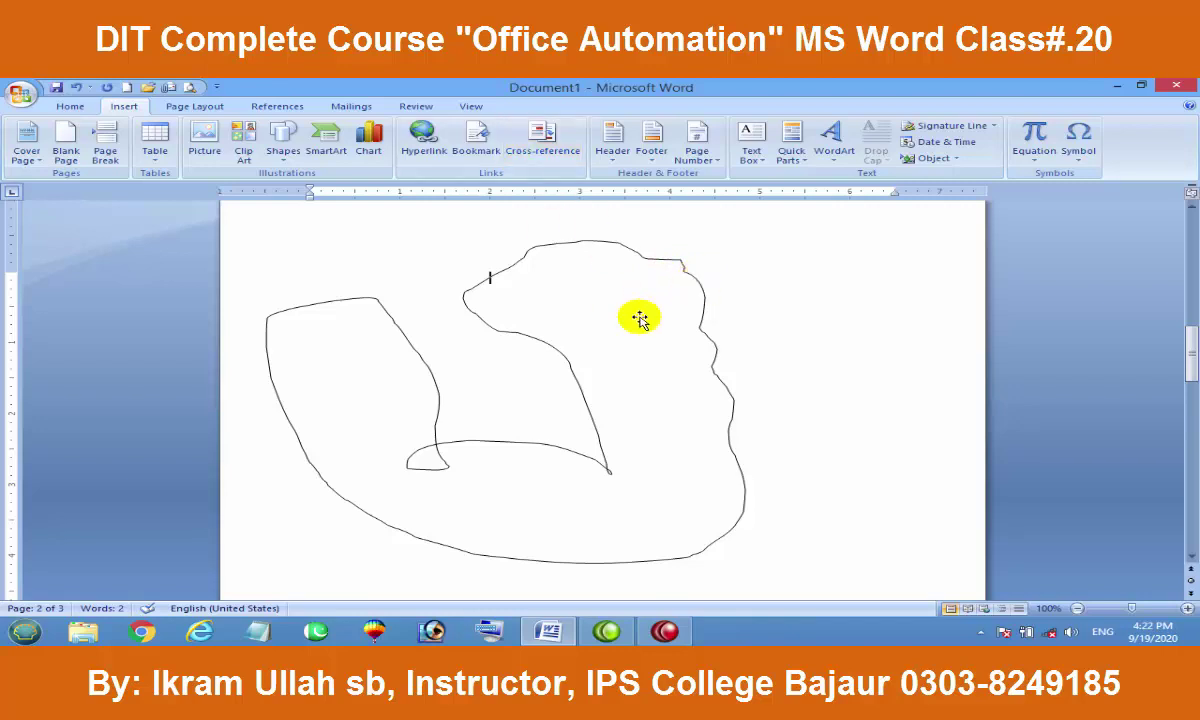
Step: Give the freeform the green shape style and adjust an outline point with Edit Points
left_click(615, 305)
left_click(520, 106)
left_click(365, 143)
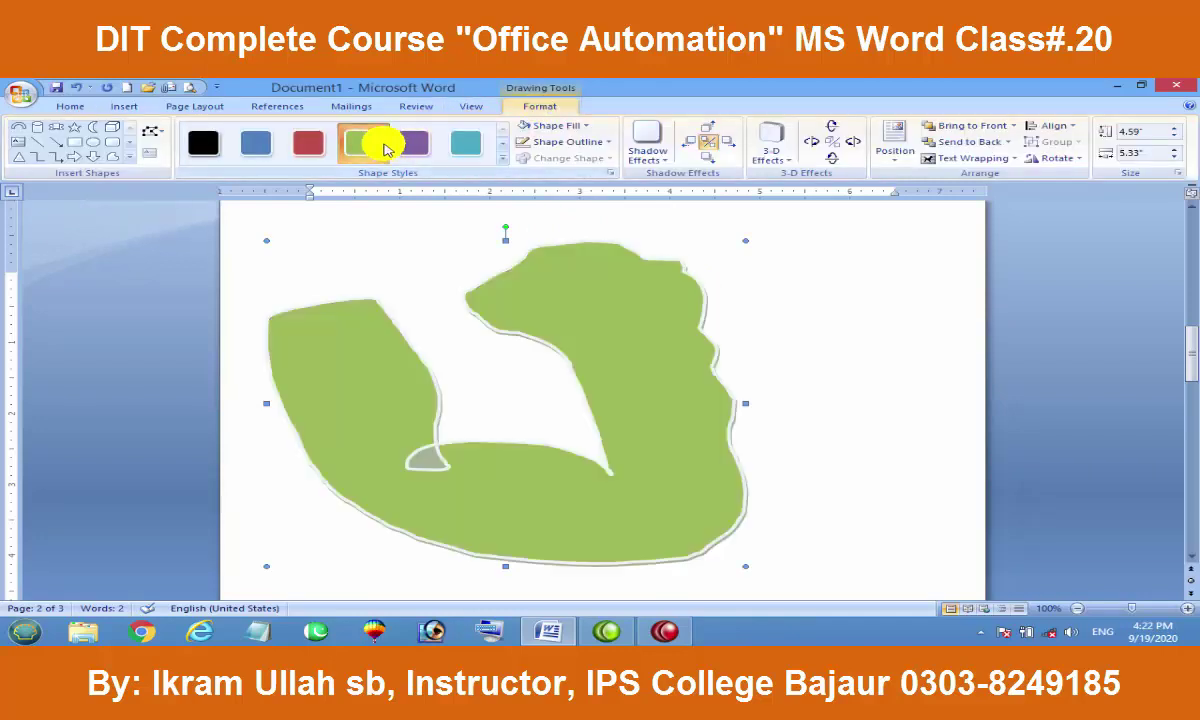
left_click(152, 131)
left_click(185, 150)
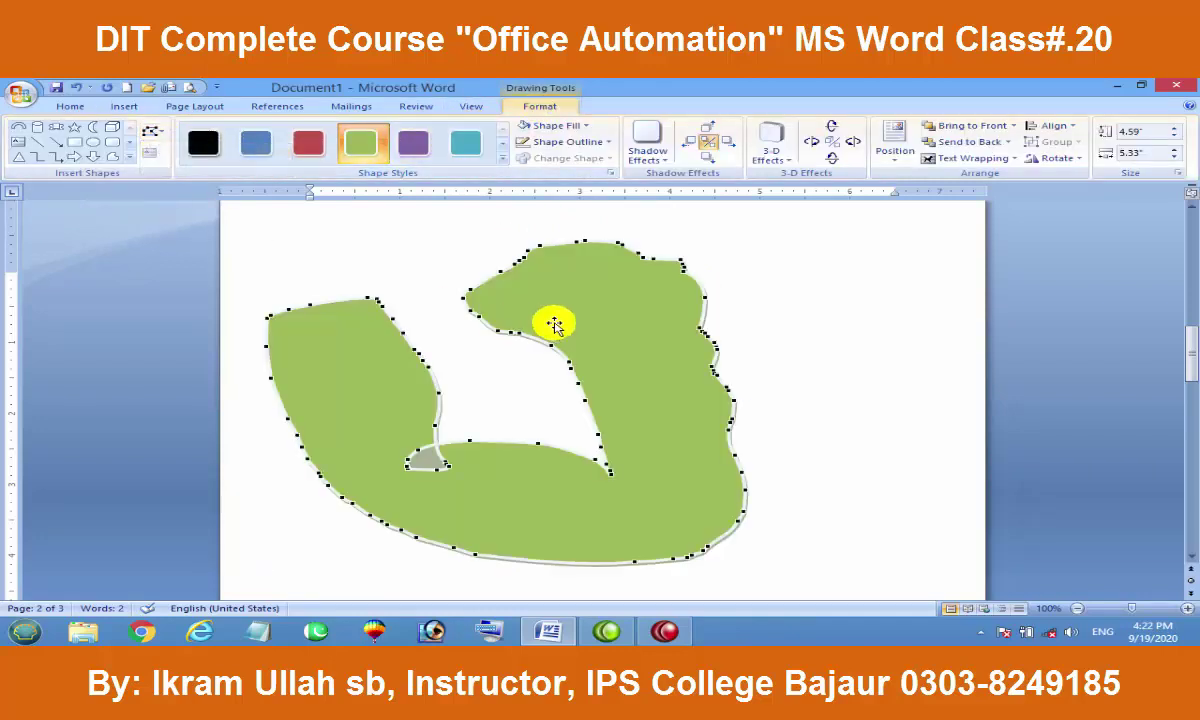
left_click(505, 275)
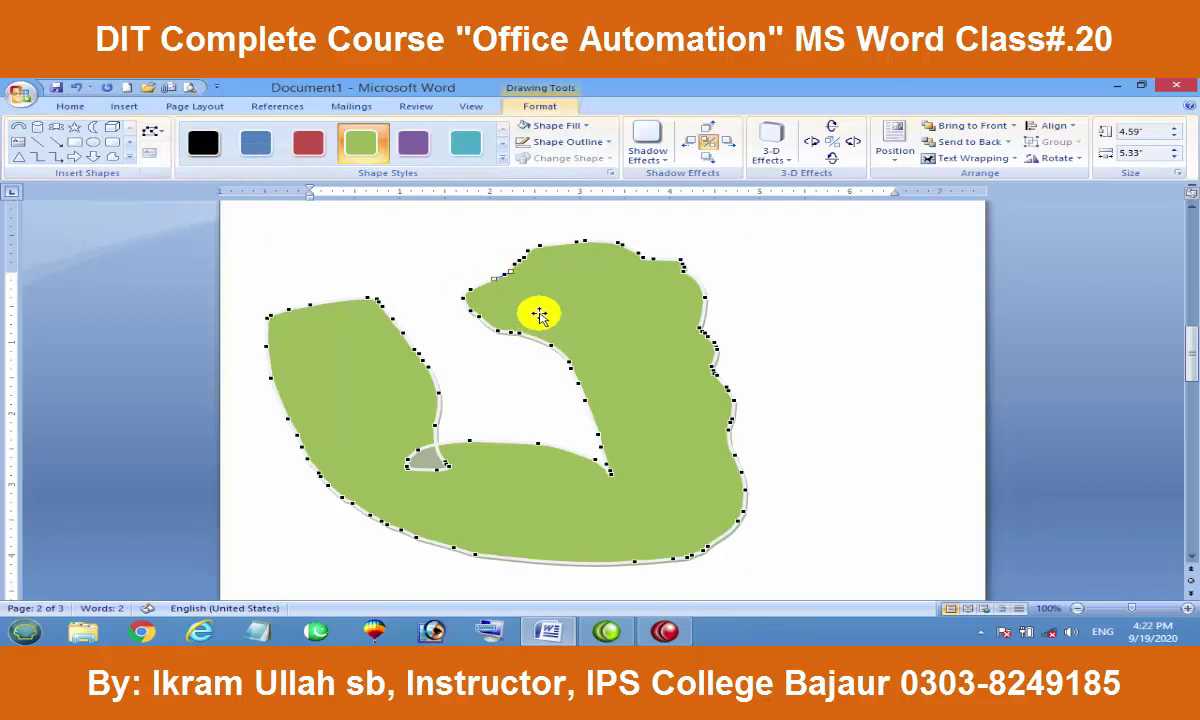
left_click(700, 296)
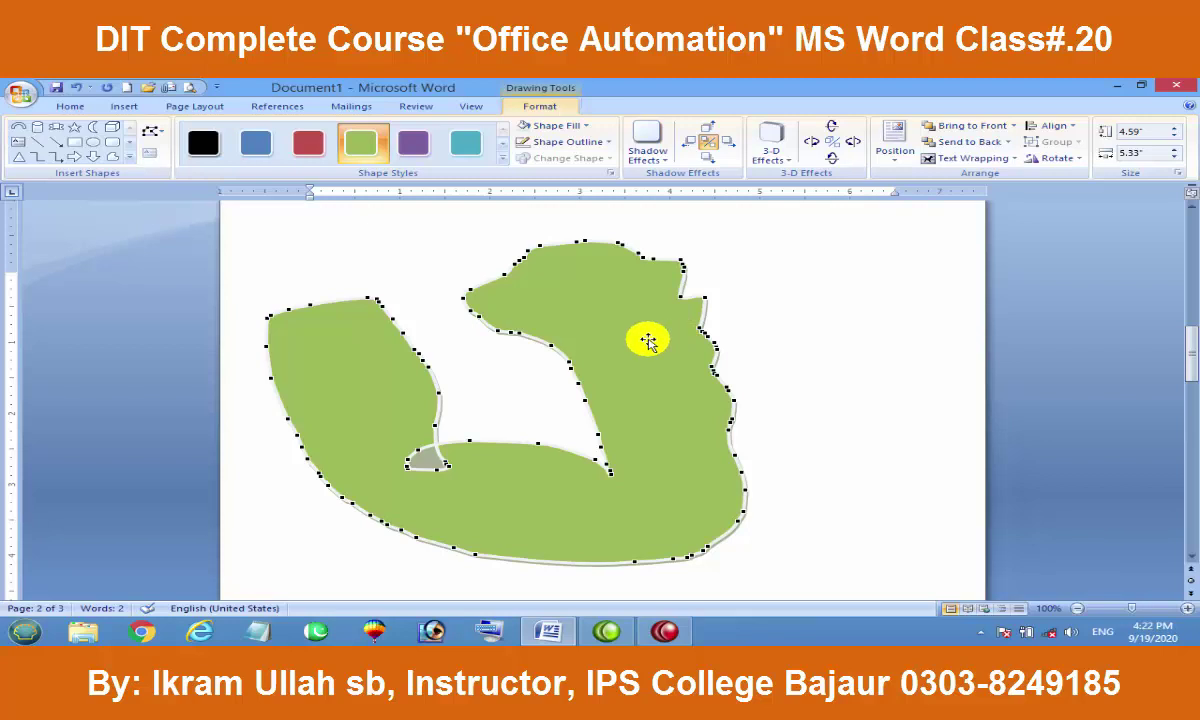
Step: Delete the green freeform and draw a rectangle in the middle of page 2
key("Delete")
scroll(571, 458, "up", 3)
scroll(600, 498, "up", 4)
scroll(576, 461, "down", 1)
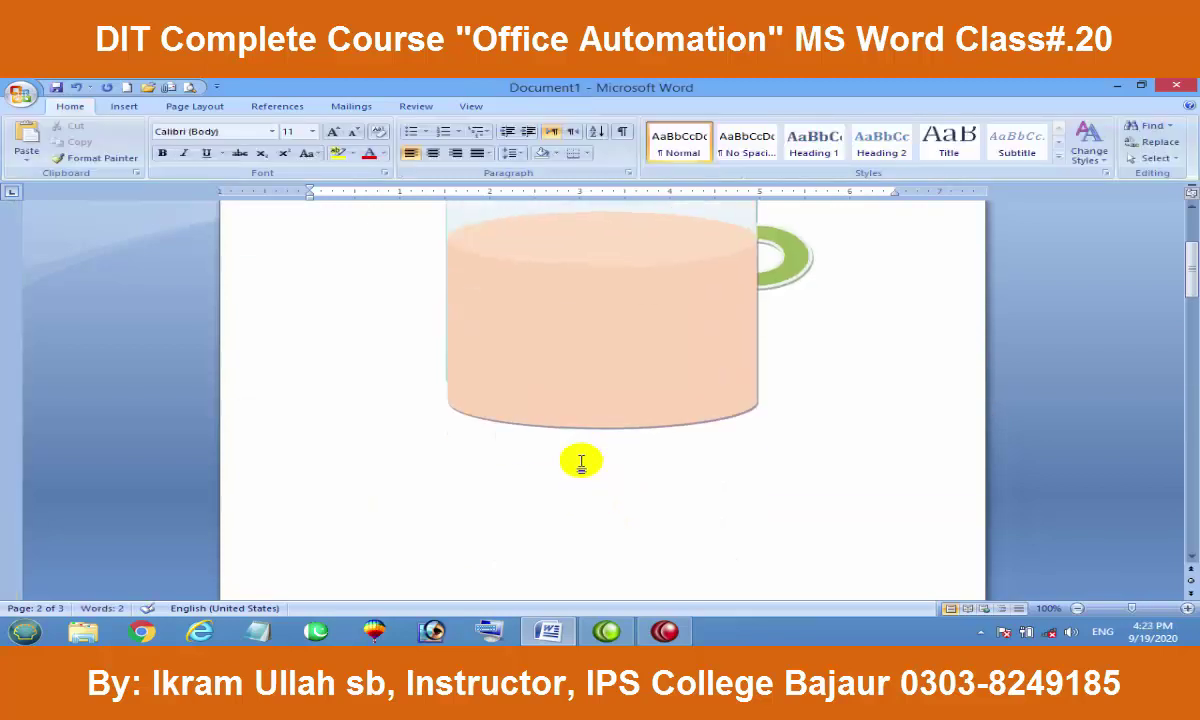
scroll(532, 431, "down", 4)
scroll(532, 431, "down", 3)
left_click(120, 106)
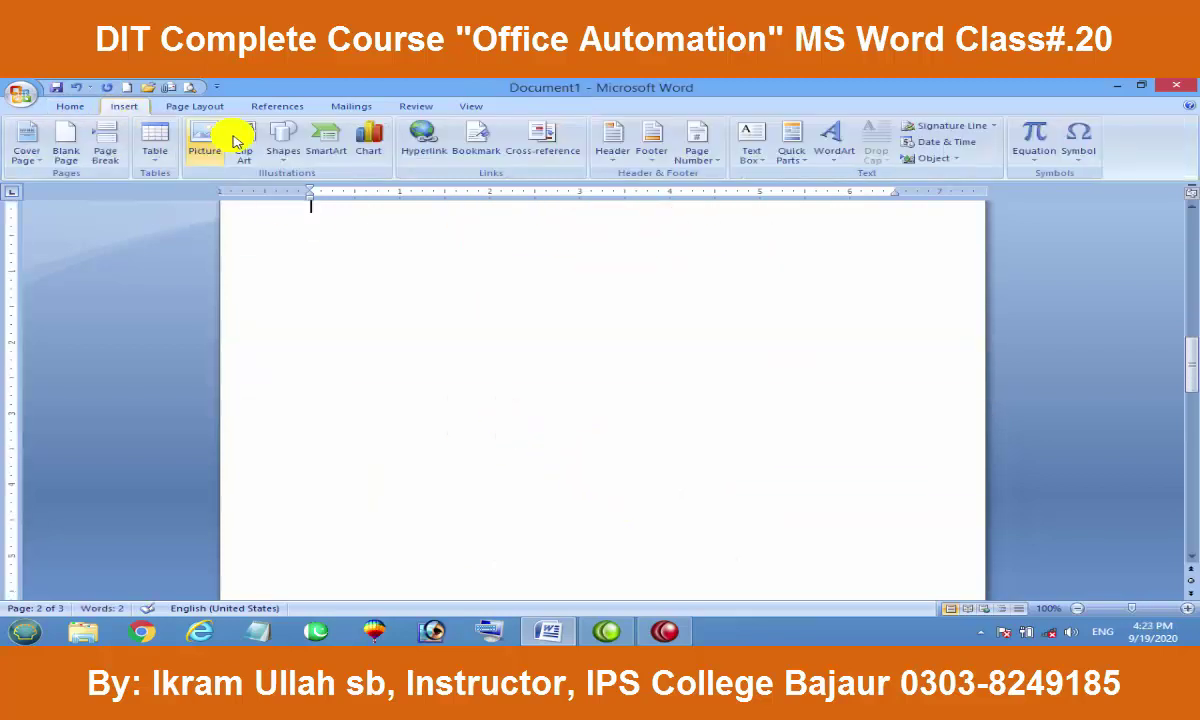
left_click(289, 158)
left_click(444, 190)
left_click_drag(432, 344, 742, 502)
left_click_drag(589, 414, 549, 383)
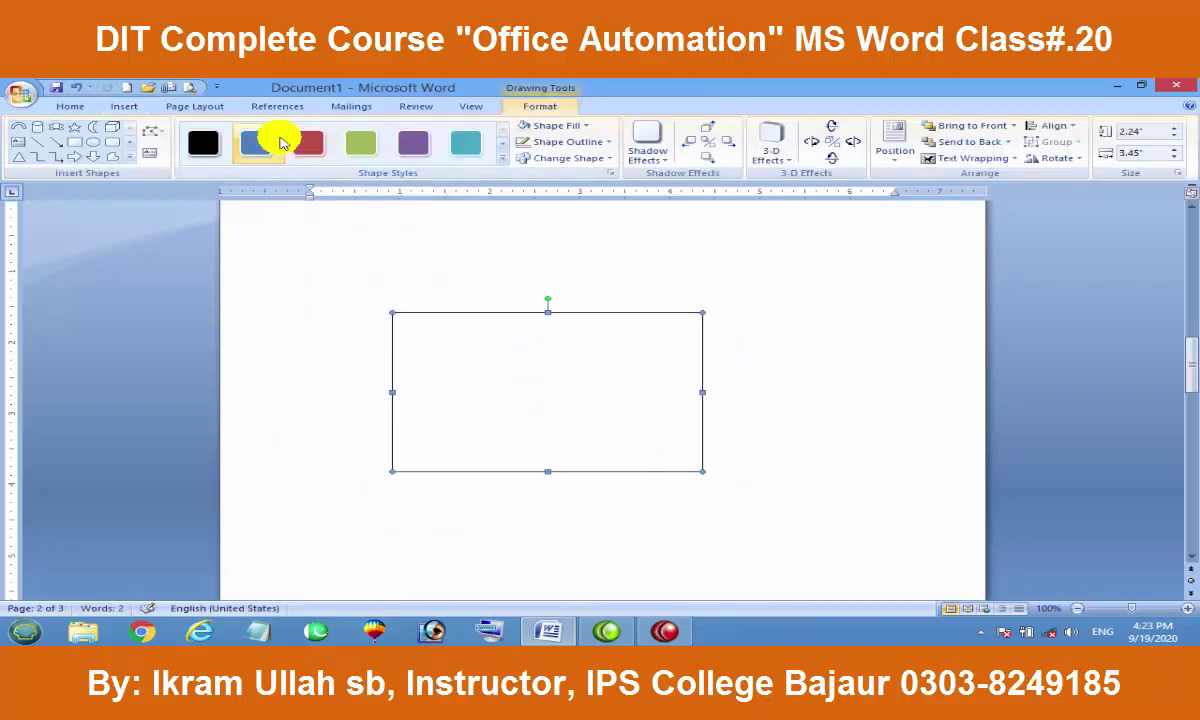
Step: Fill the new rectangle with the red shape style
left_click(307, 147)
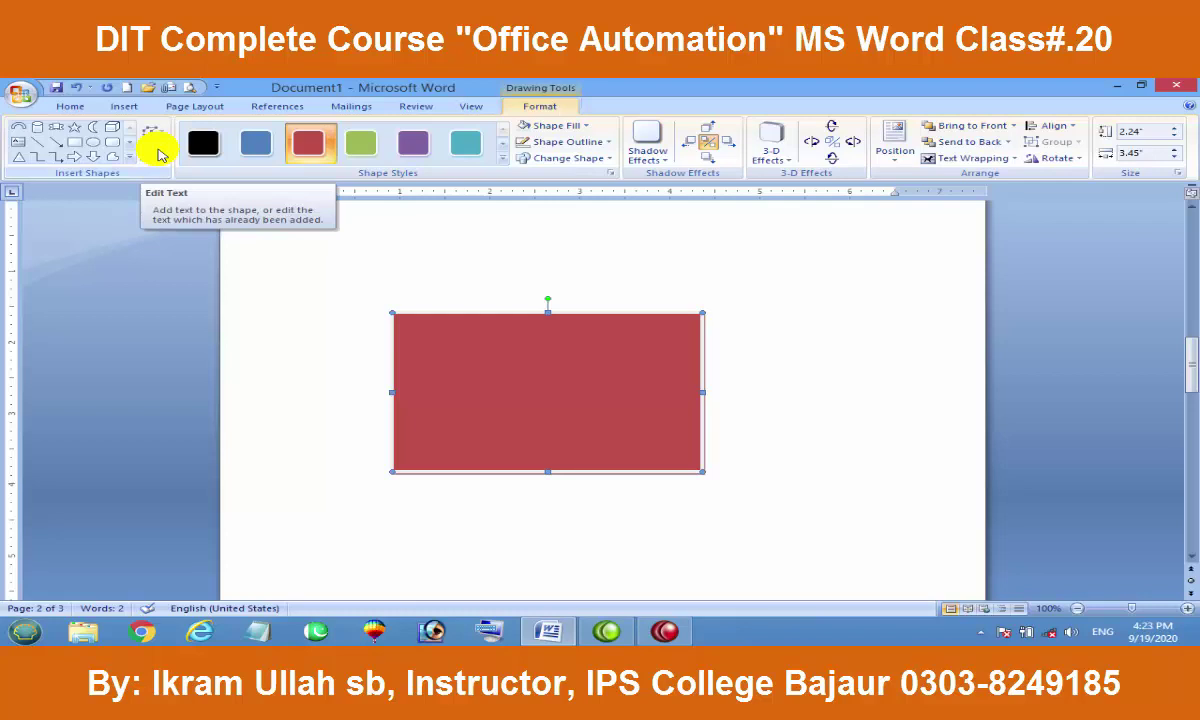
left_click(124, 106)
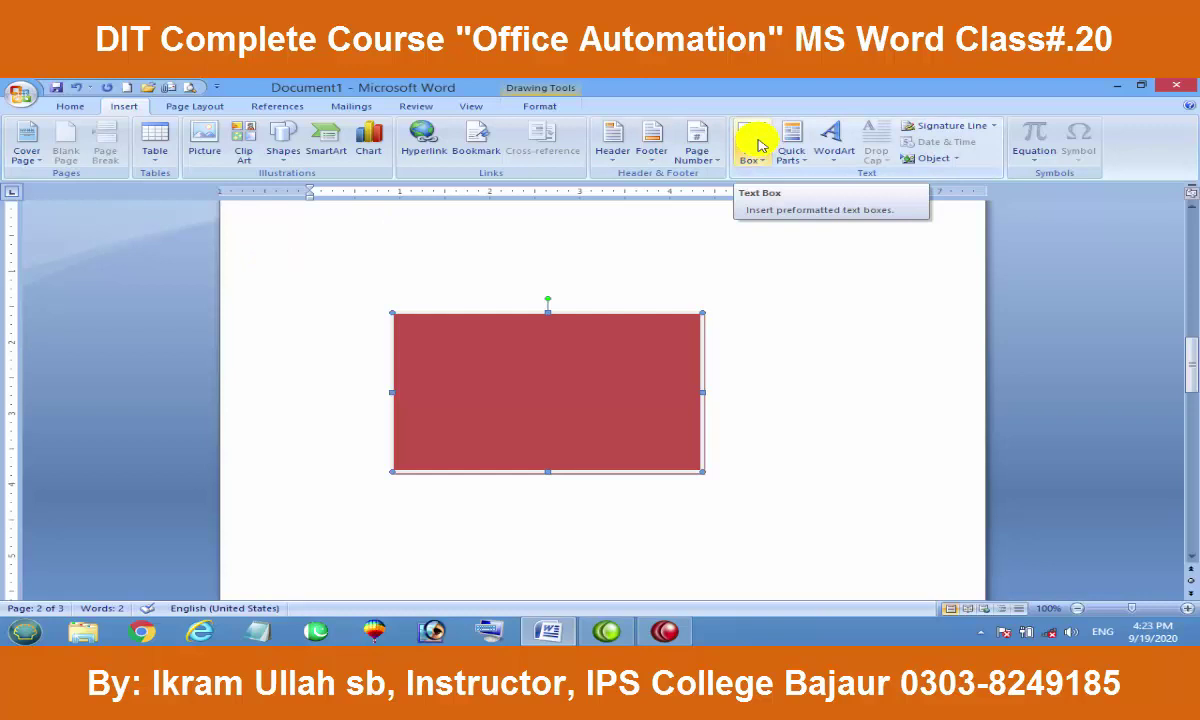
left_click(540, 106)
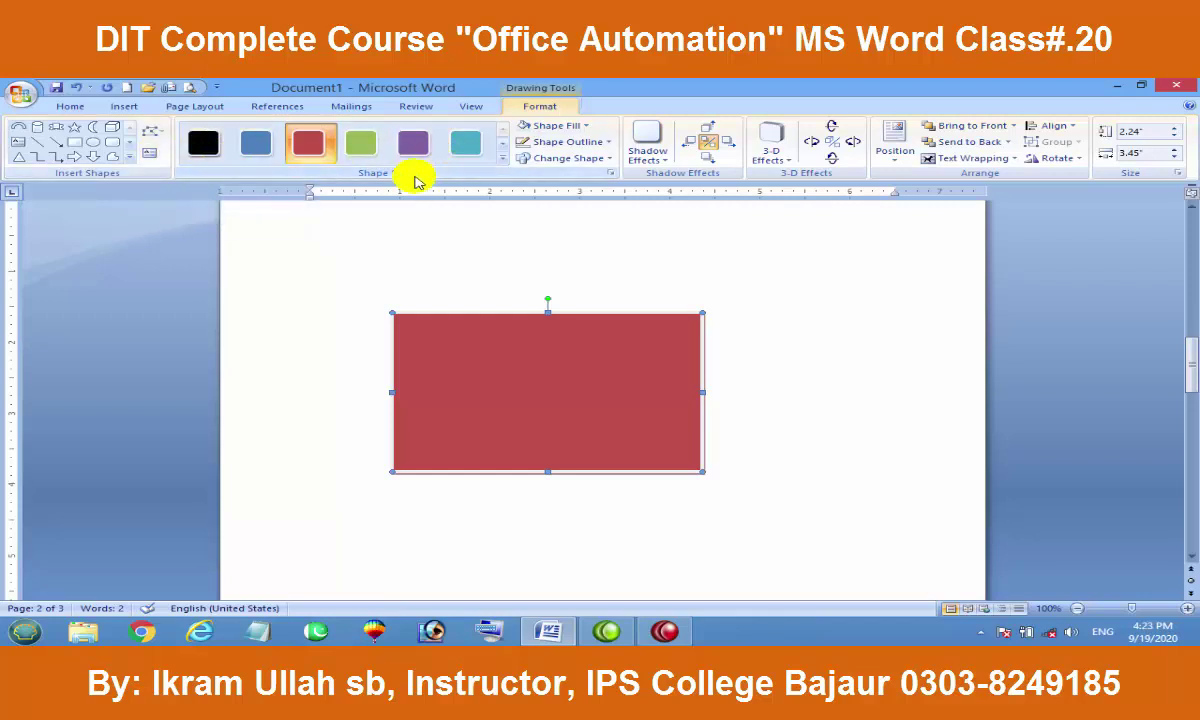
Step: Draw a second small rectangle below the red one and give it a green gradient style
left_click_drag(557, 410, 516, 379)
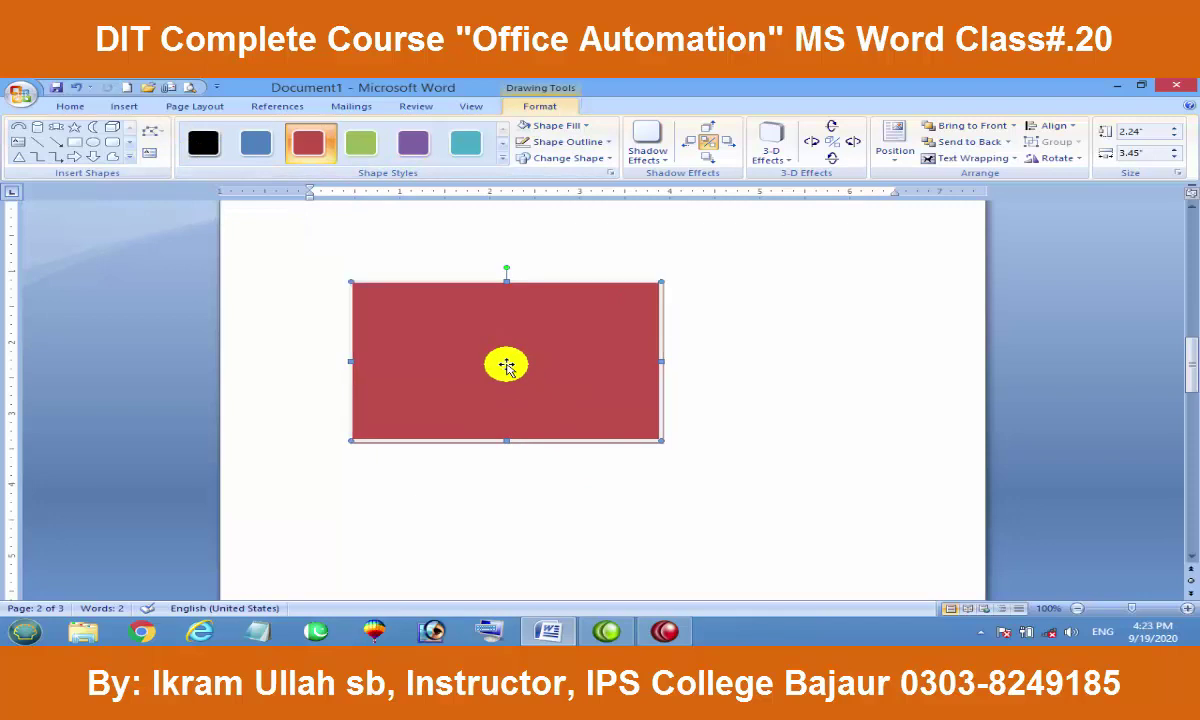
left_click(75, 142)
left_click_drag(401, 494, 635, 560)
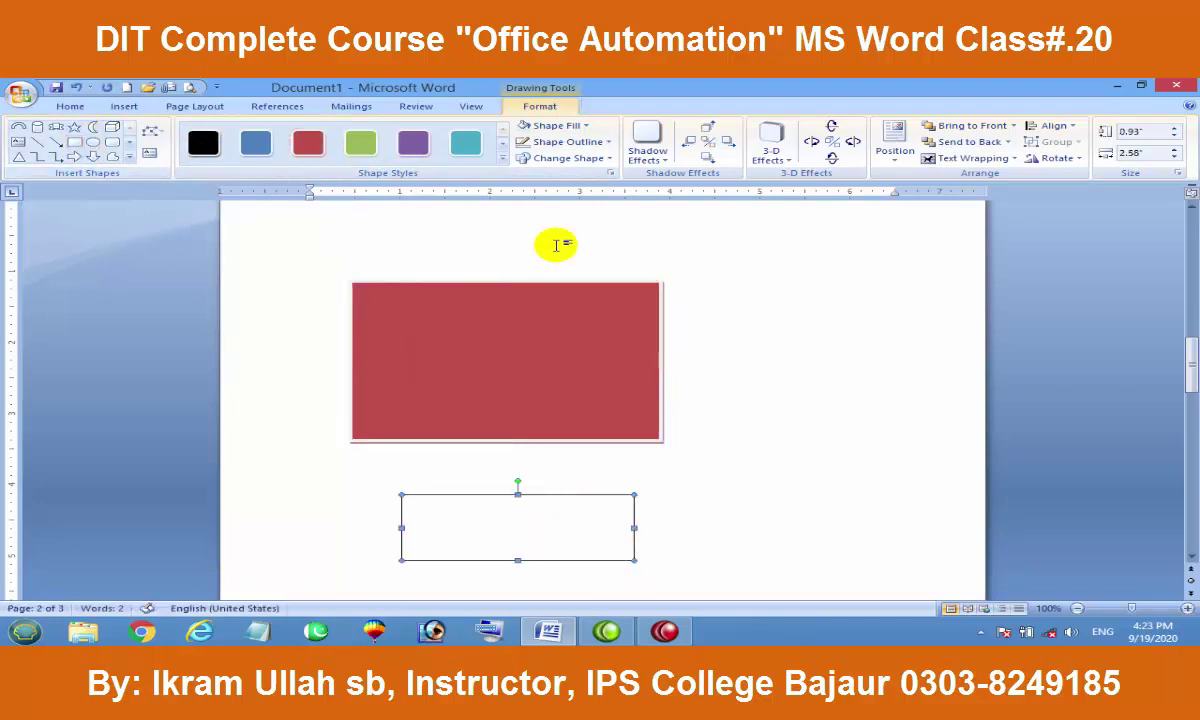
left_click(503, 162)
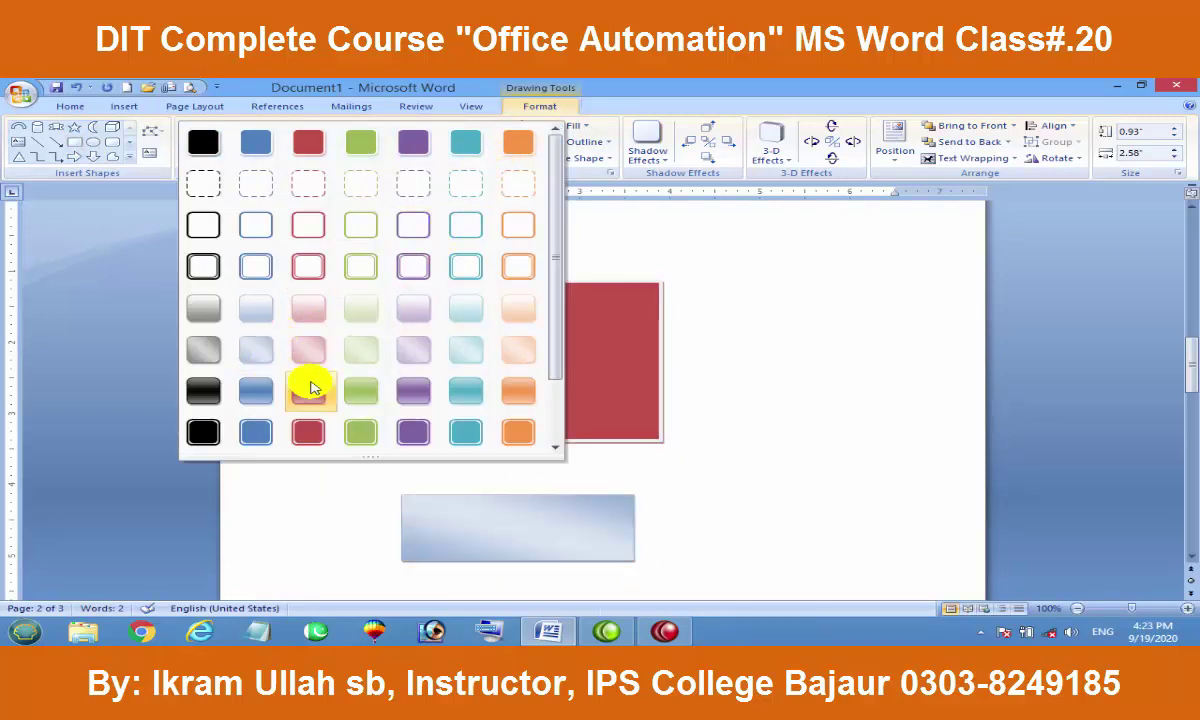
left_click(355, 392)
Step: Move the green rectangle to the top of the page and enlarge it to 3.12 by 5.07 inches
scroll(522, 401, "down", 1)
scroll(530, 375, "down", 1)
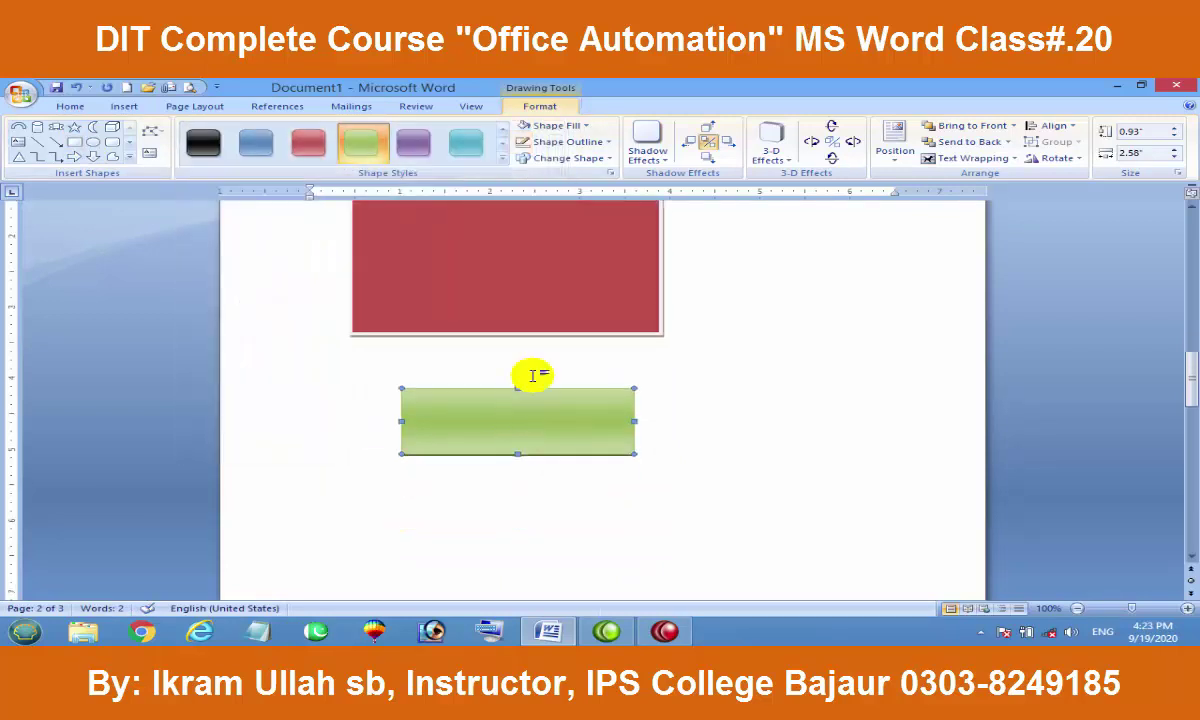
left_click(522, 265)
scroll(521, 265, "up", 2)
left_click(521, 265)
left_click_drag(474, 563, 420, 282)
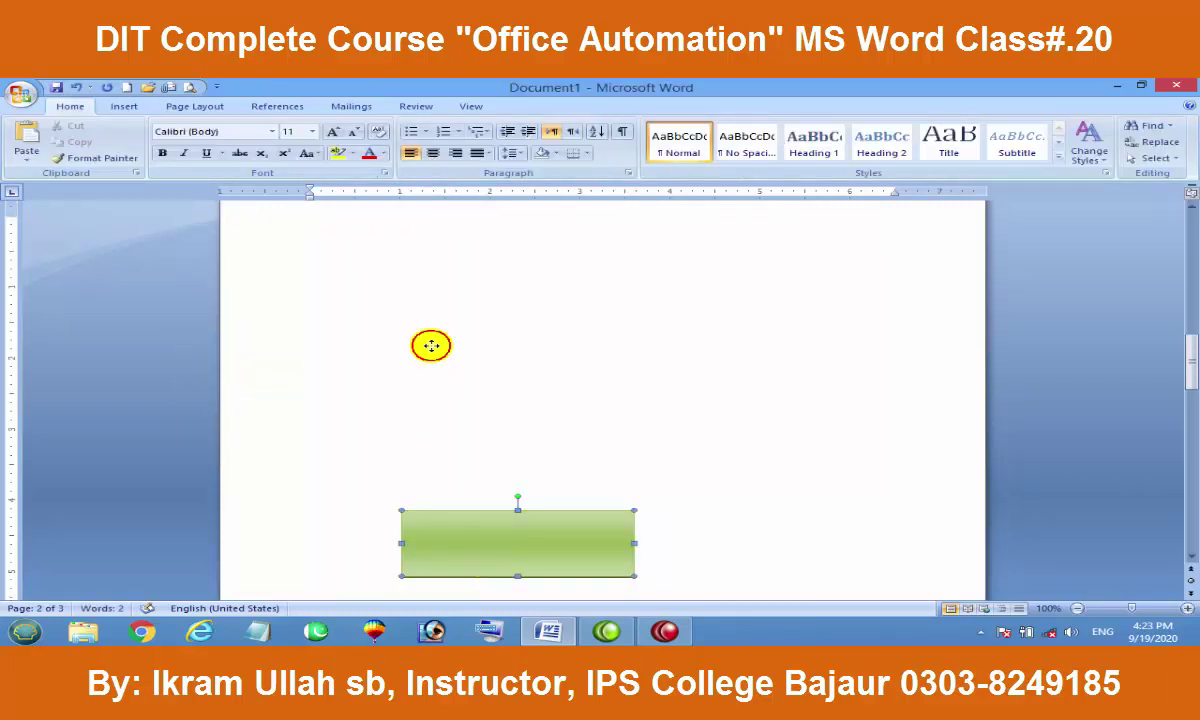
left_click_drag(596, 300, 818, 456)
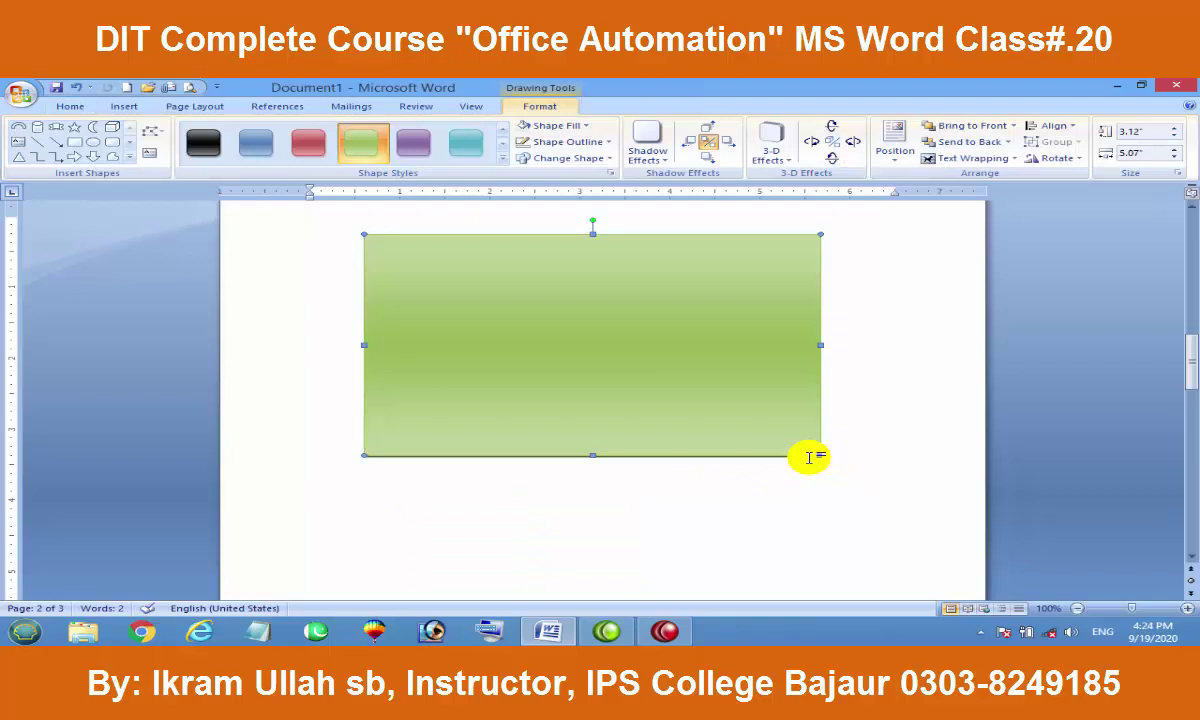
Step: Draw a 0.73-inch strip across the green rectangle's top and give it the blue style
left_click(76, 141)
mouse_move(364, 234)
left_mouse_down()
mouse_move(818, 298)
mouse_move(818, 286)
left_mouse_up()
left_click(256, 143)
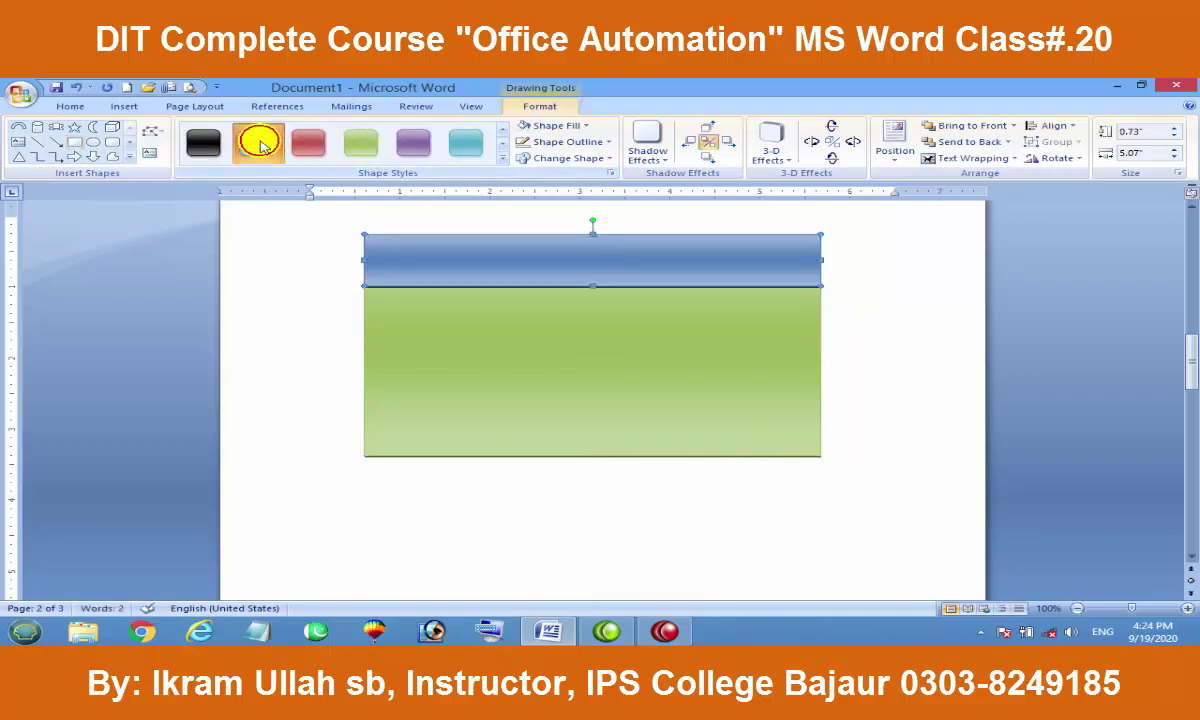
left_click(875, 350)
Step: Lower the green rectangle's bottom edge so it becomes 3.26 by 5.07 inches
left_click(592, 452)
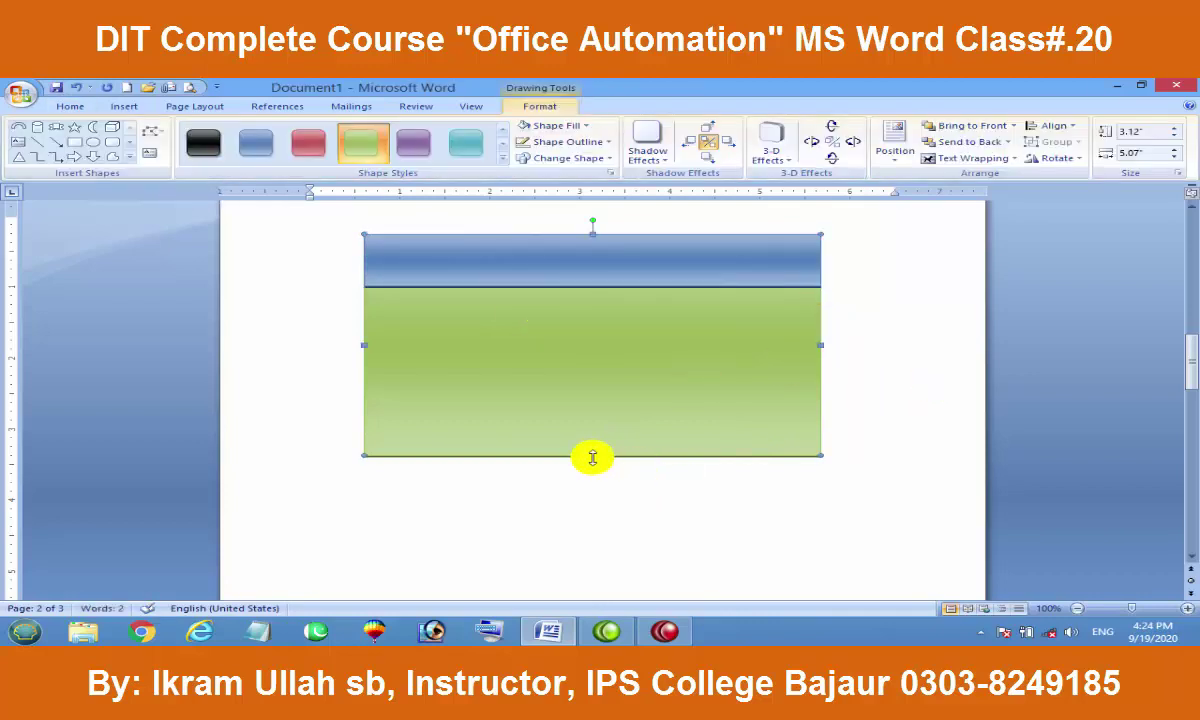
left_click_drag(592, 455, 598, 468)
left_click(562, 482)
left_click(482, 378)
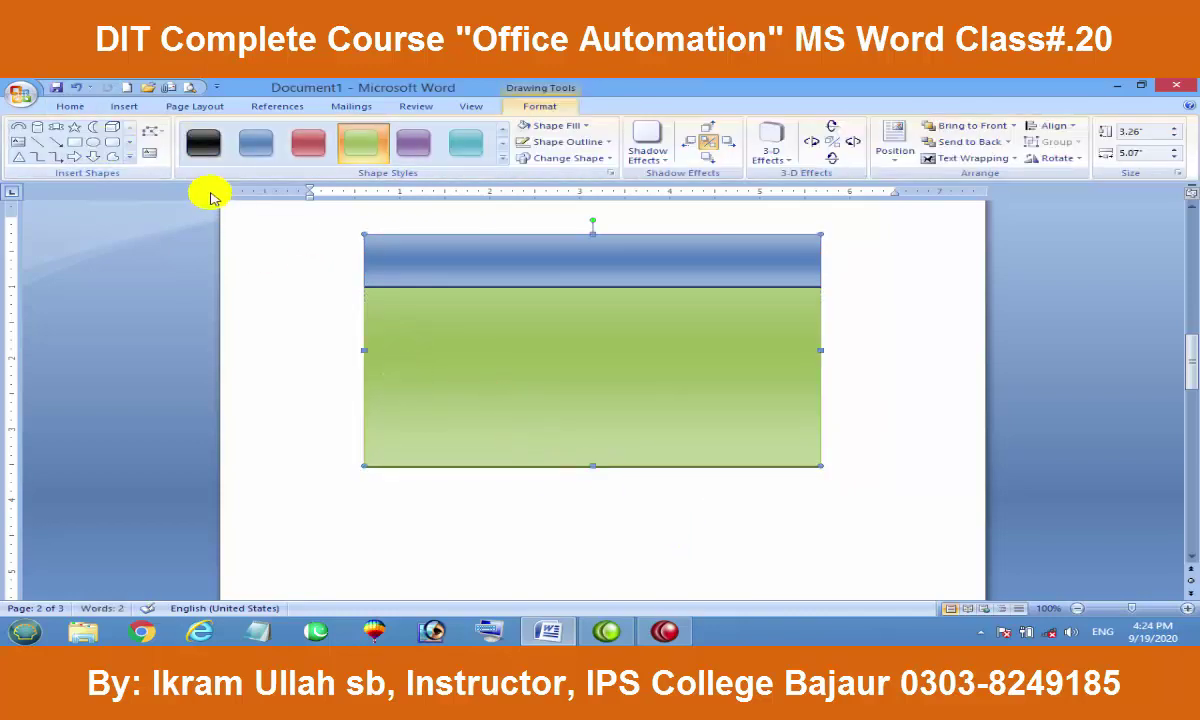
left_click(74, 142)
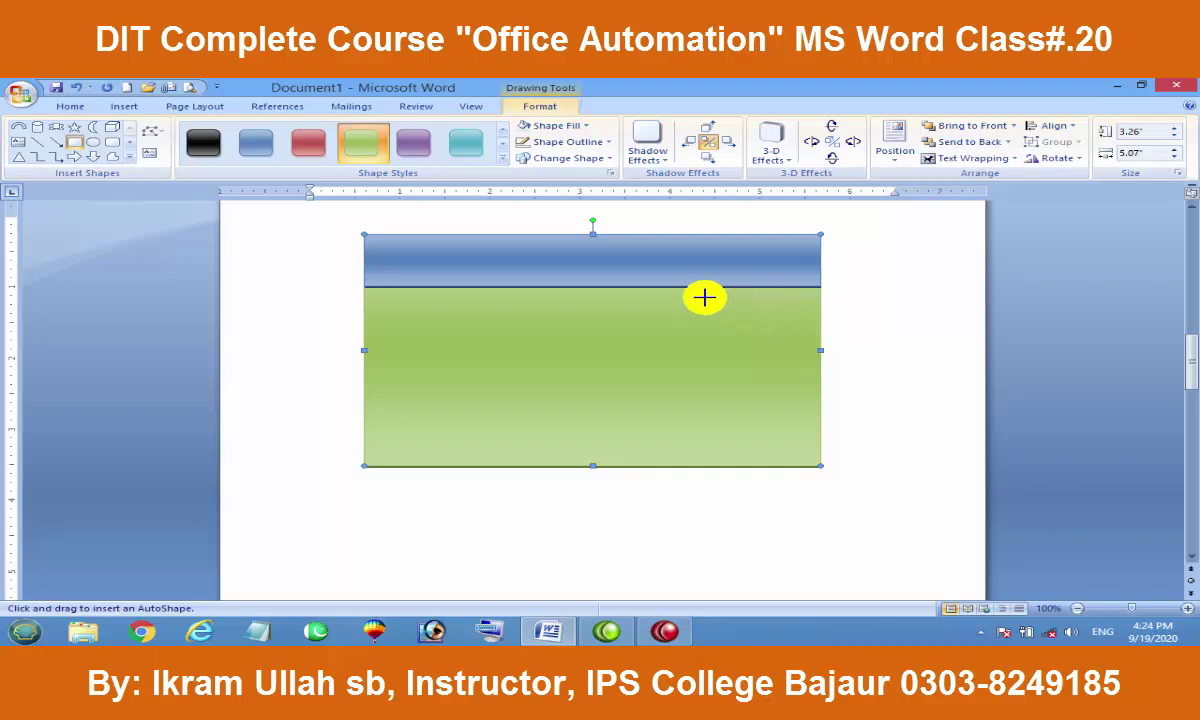
Step: Draw a 1.25 by 1.12 inch white square inside the green card's right side
left_click_drag(704, 297, 805, 386)
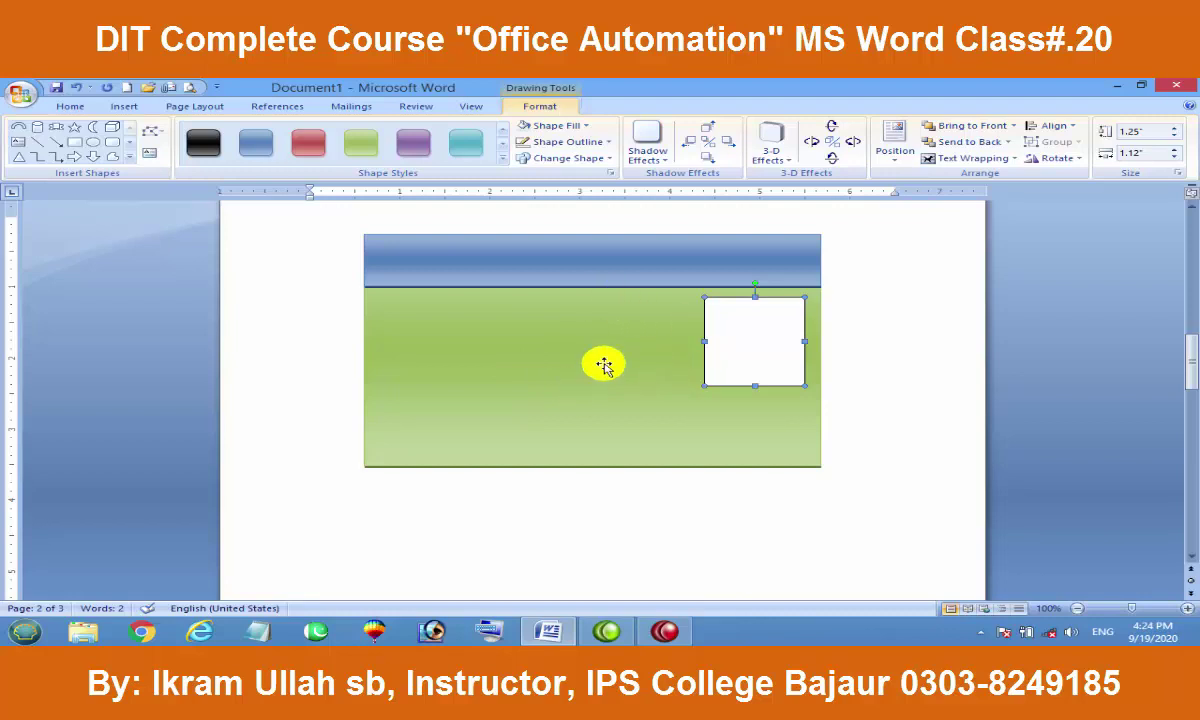
scroll(684, 336, "down", 1)
scroll(686, 343, "up", 1)
scroll(686, 347, "up", 1)
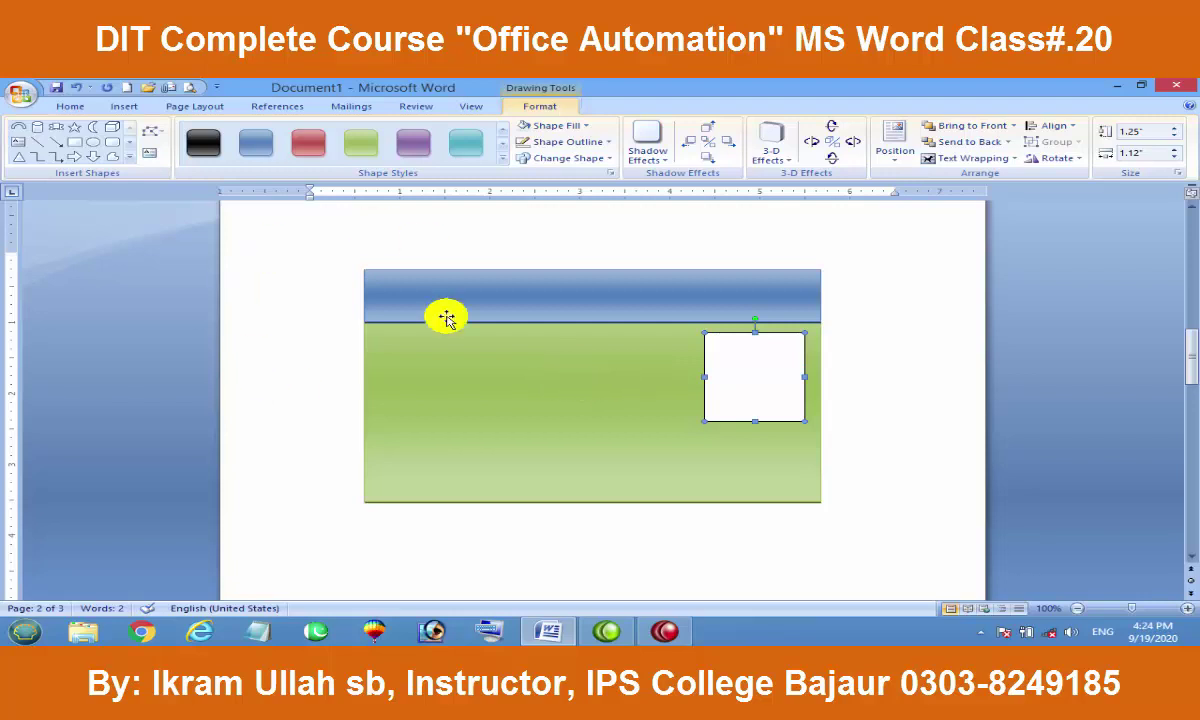
Step: Turn the green rectangle into a text box using Add Text from its shortcut menu
right_click(437, 360)
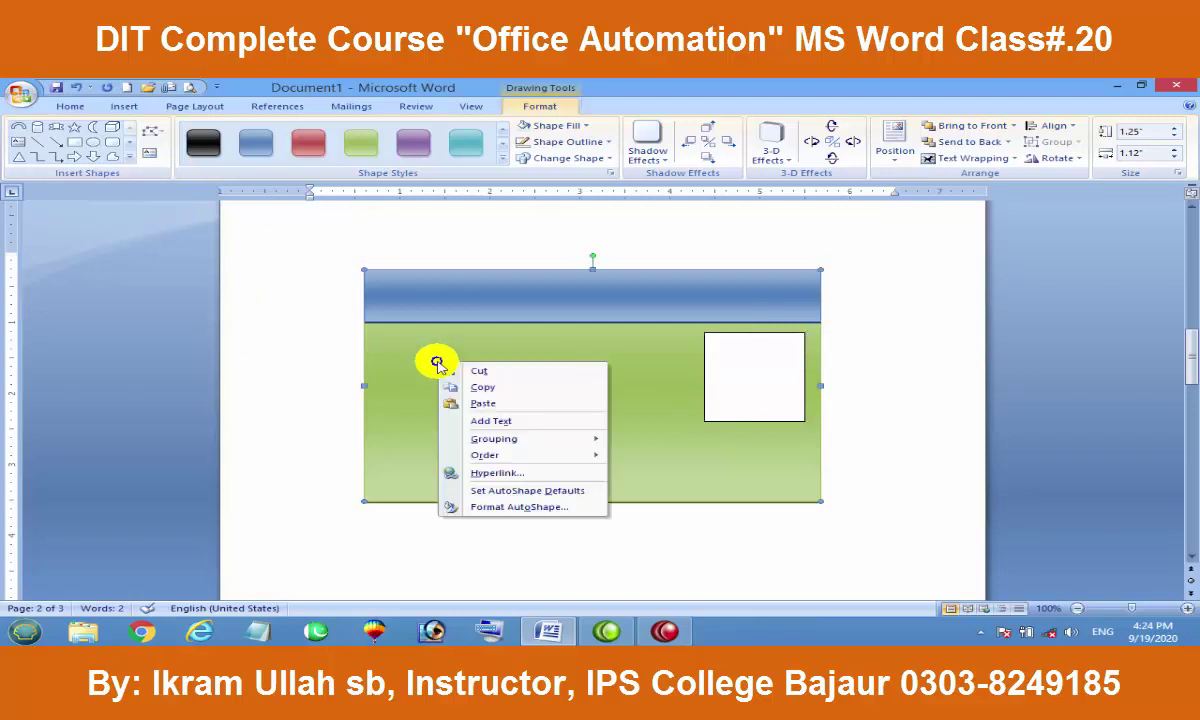
left_click(124, 106)
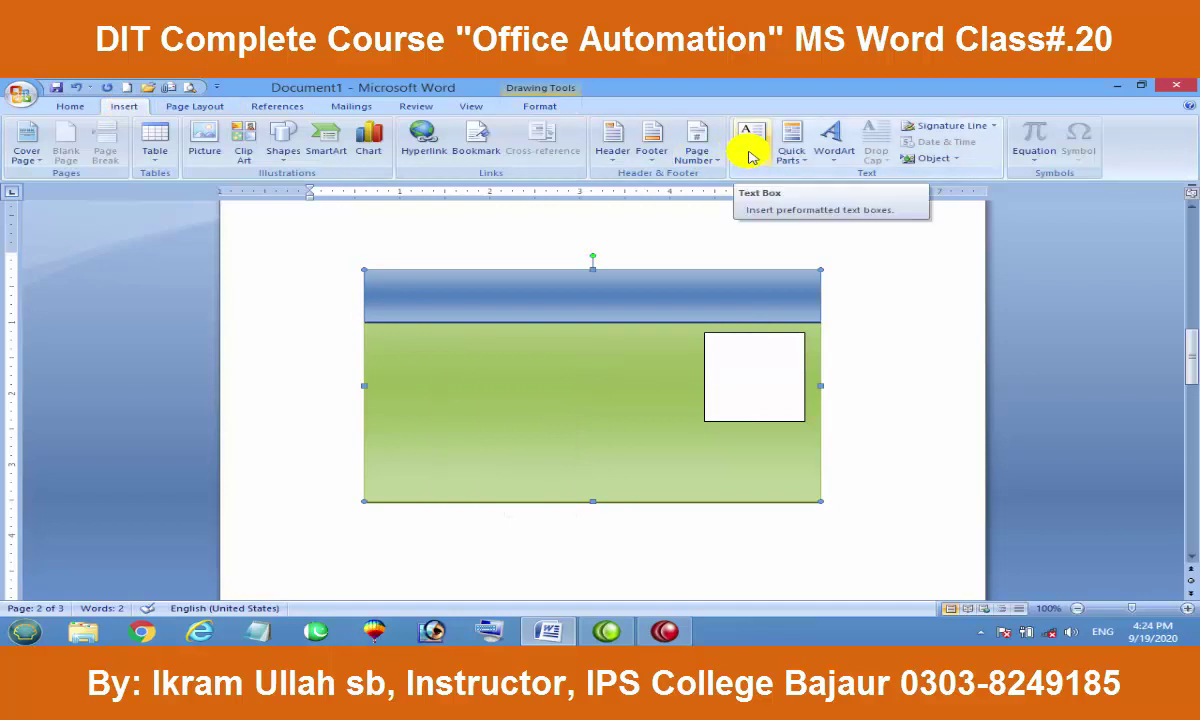
right_click(426, 389)
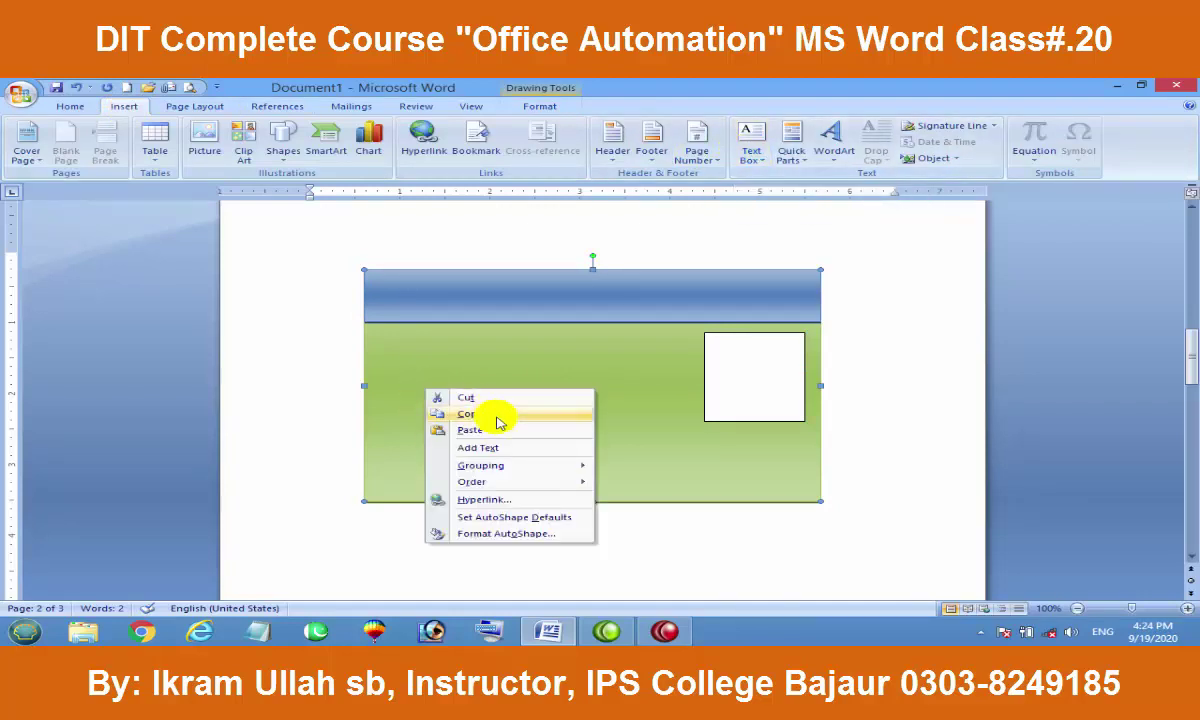
right_click(436, 352)
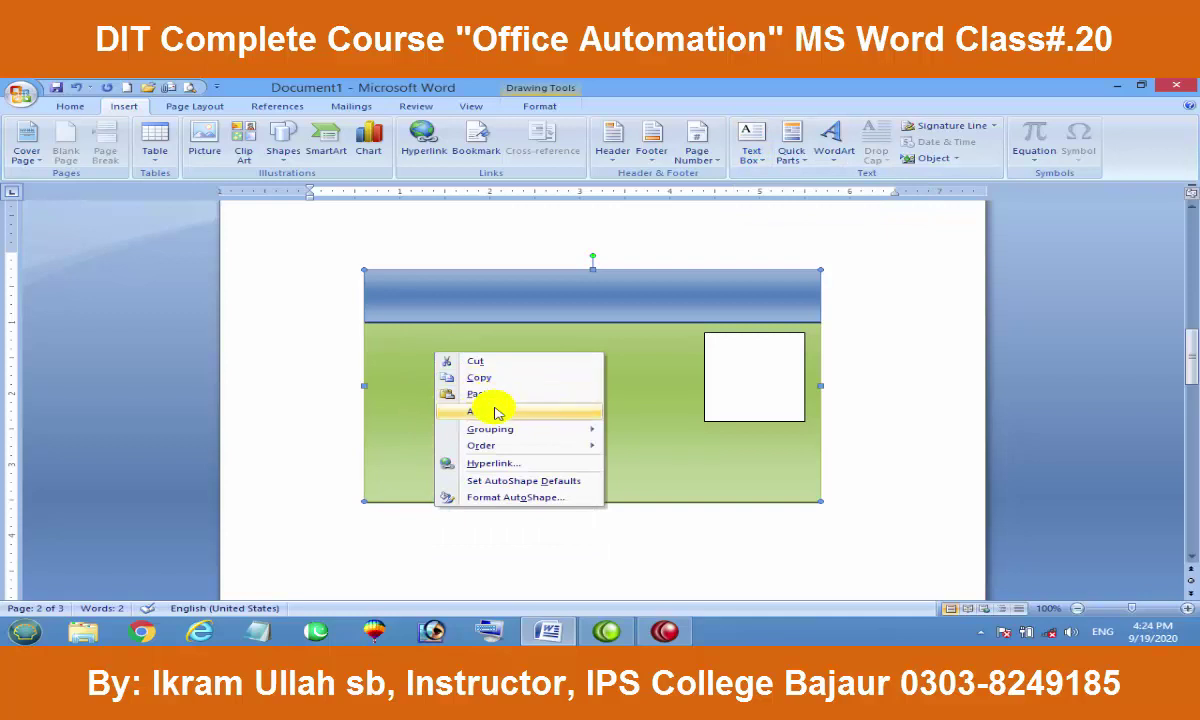
left_click(497, 413)
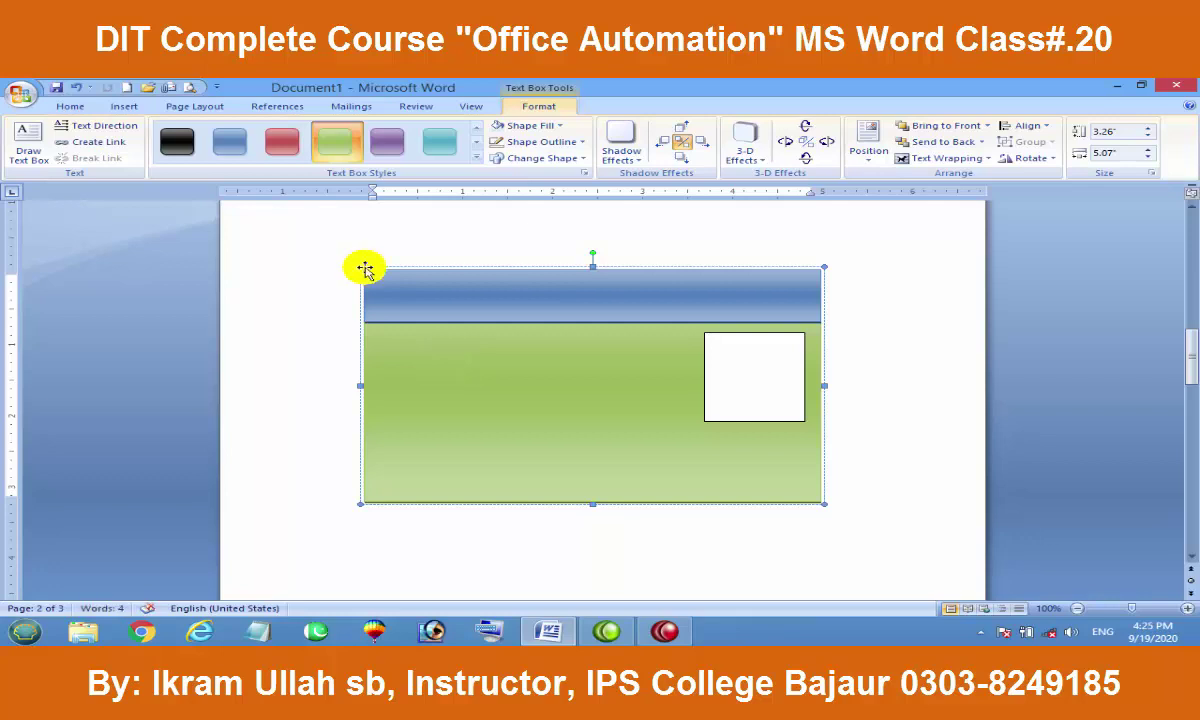
left_click(510, 283)
double_click(510, 283)
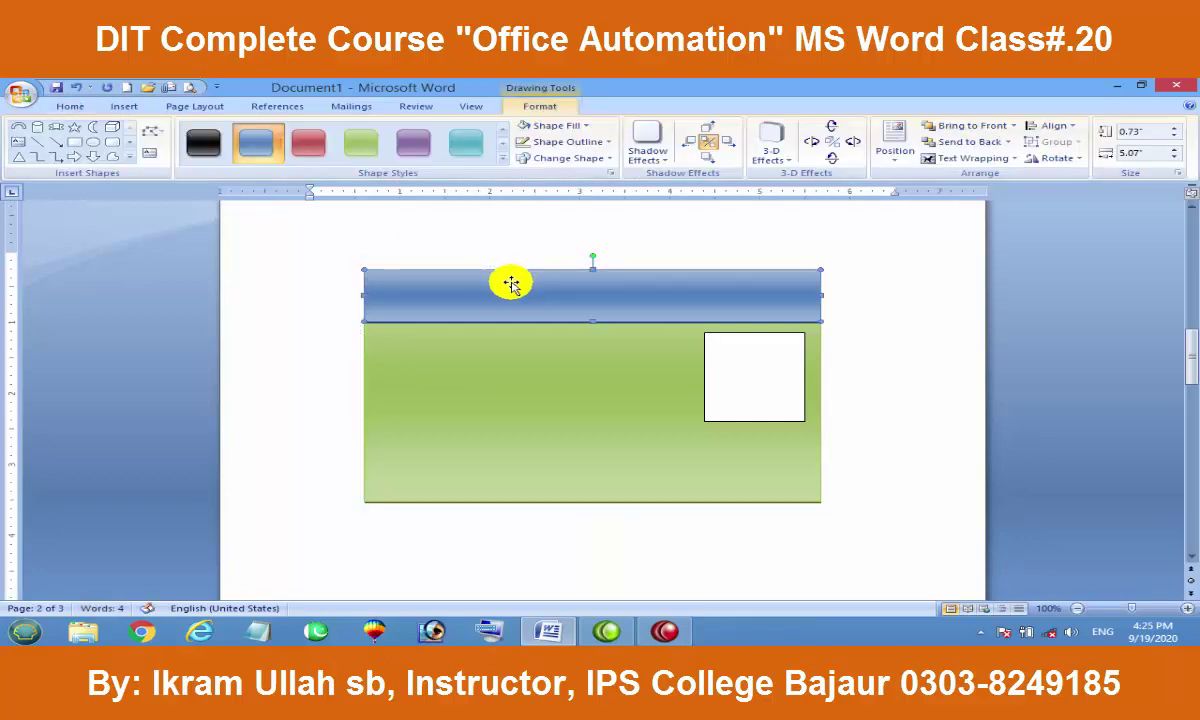
left_click(495, 360)
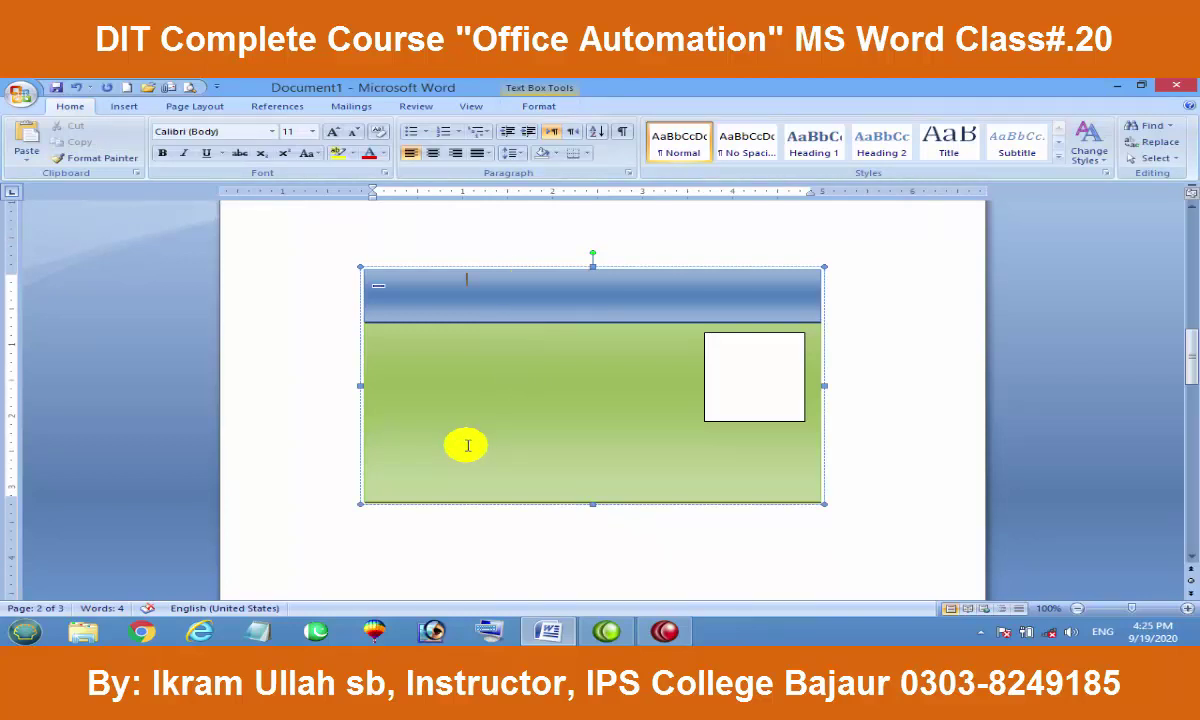
Step: Dismiss the spelling suggestions on the box's text and select the small white square
right_click(461, 415)
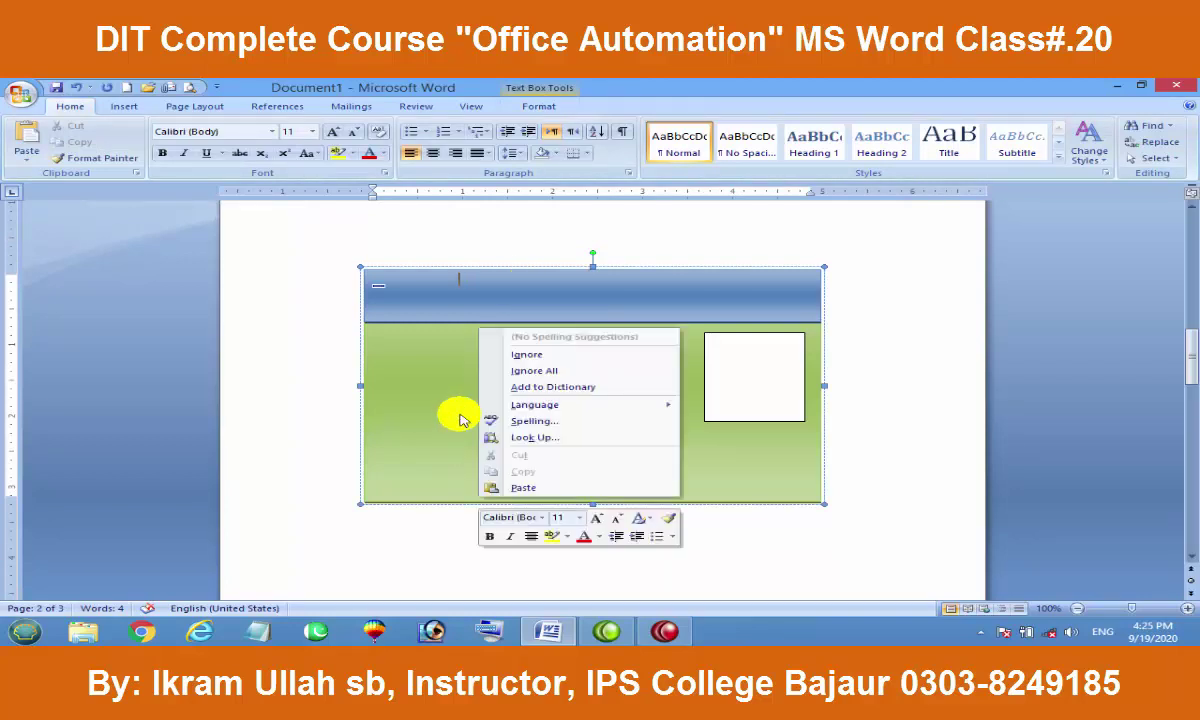
left_click(170, 390)
left_click(880, 355)
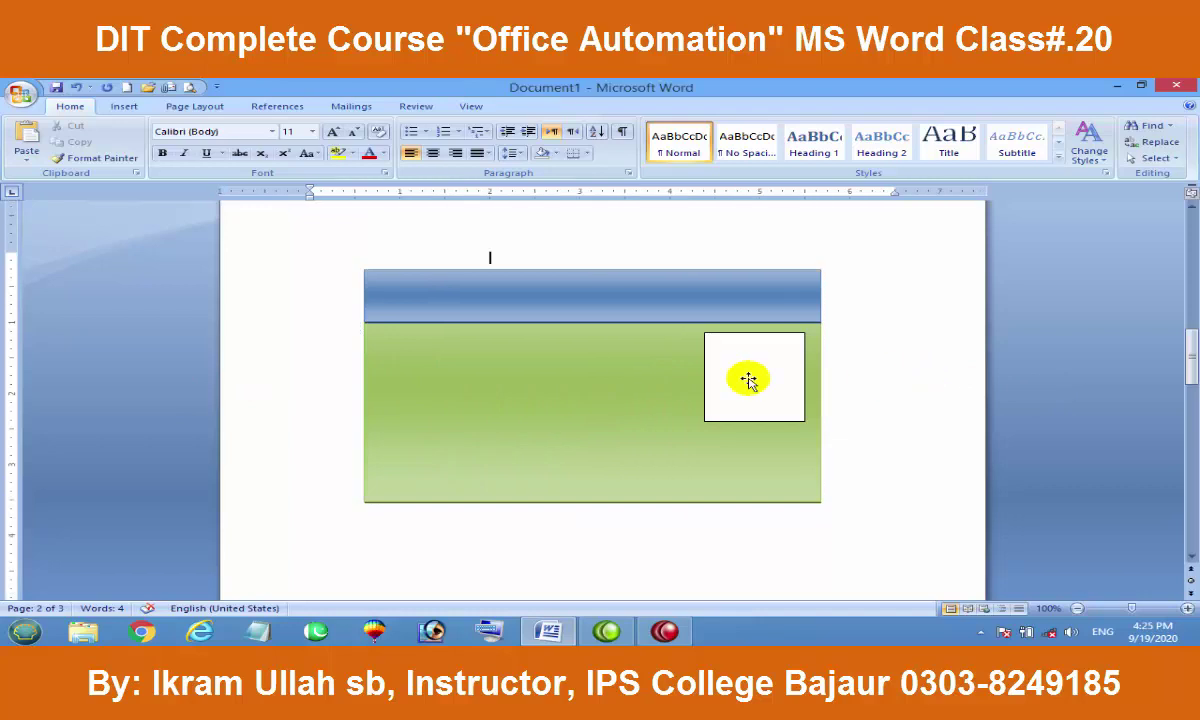
left_click(620, 393)
left_click(538, 106)
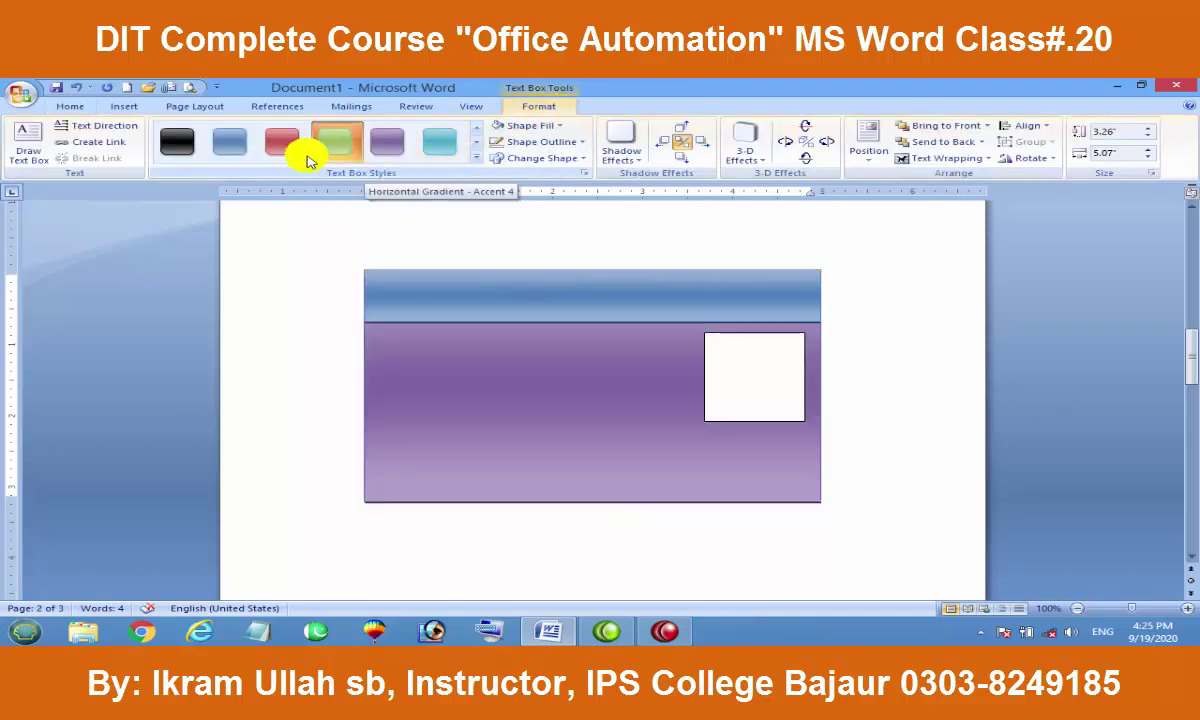
left_click(771, 366)
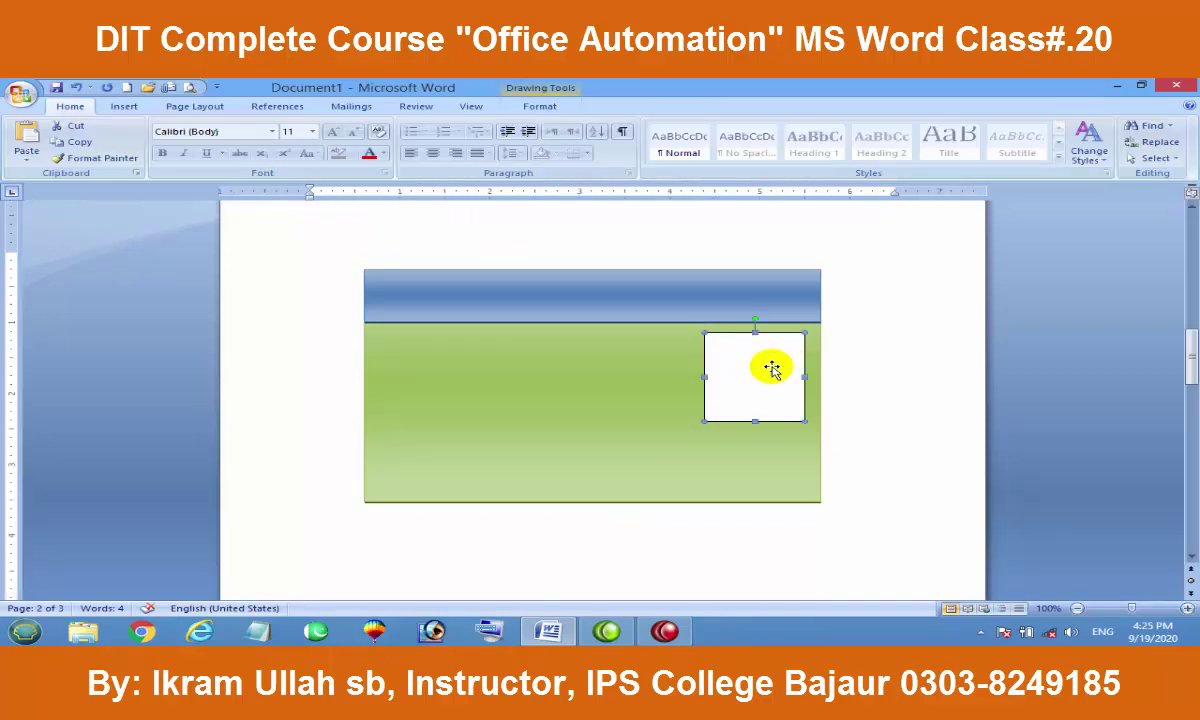
Step: Delete the white square, the blue header and the text inside the green box
key("Delete")
left_click(611, 308)
key("Delete")
left_click(624, 370)
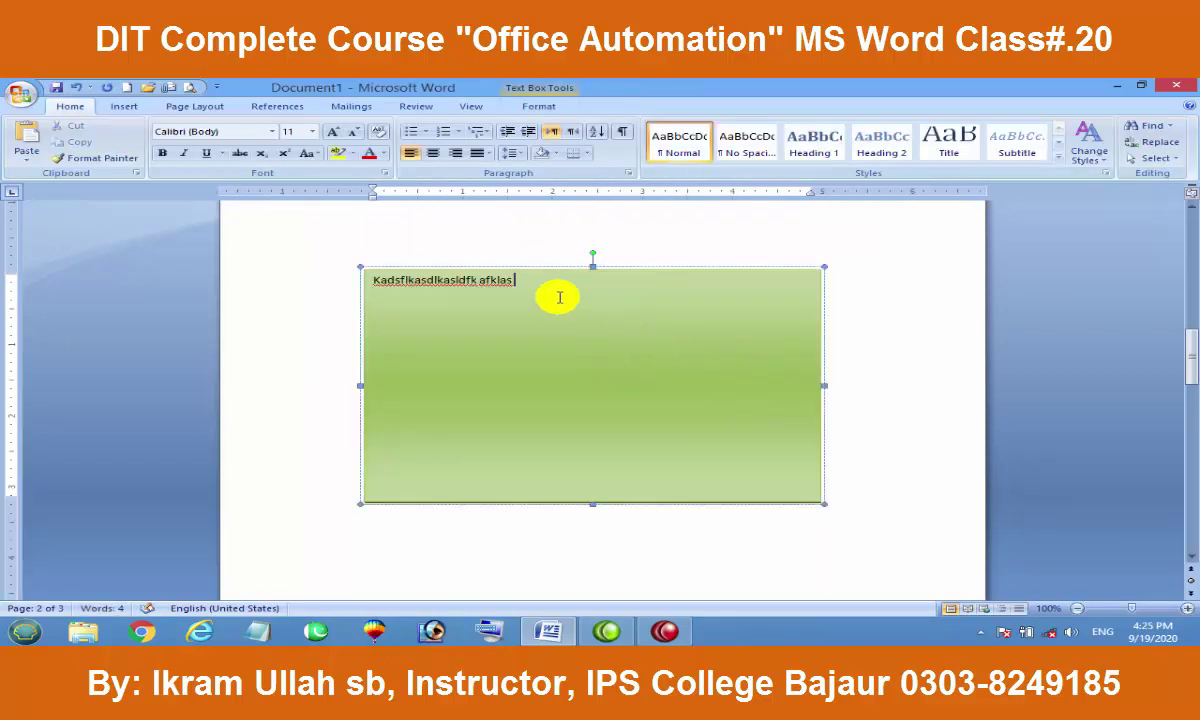
left_click_drag(559, 297, 340, 276)
key("Delete")
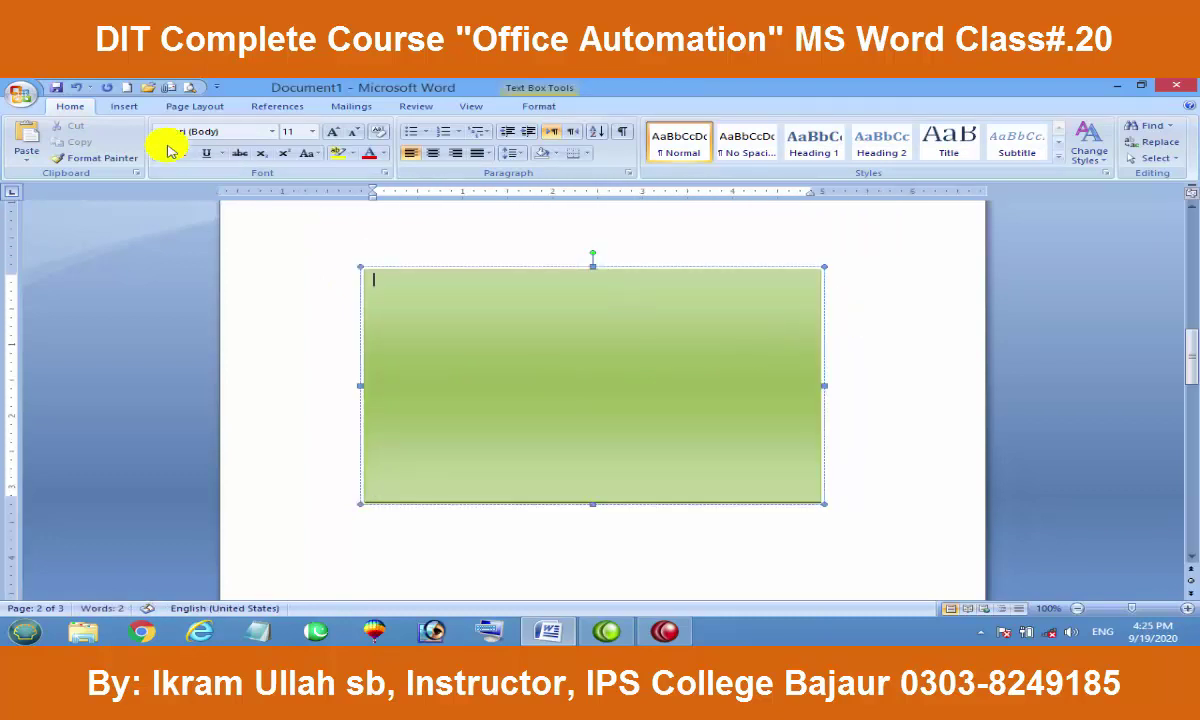
Step: Delete the green text box as well, leaving page 2 blank, with the Shapes list open
left_click(118, 104)
left_click(805, 265)
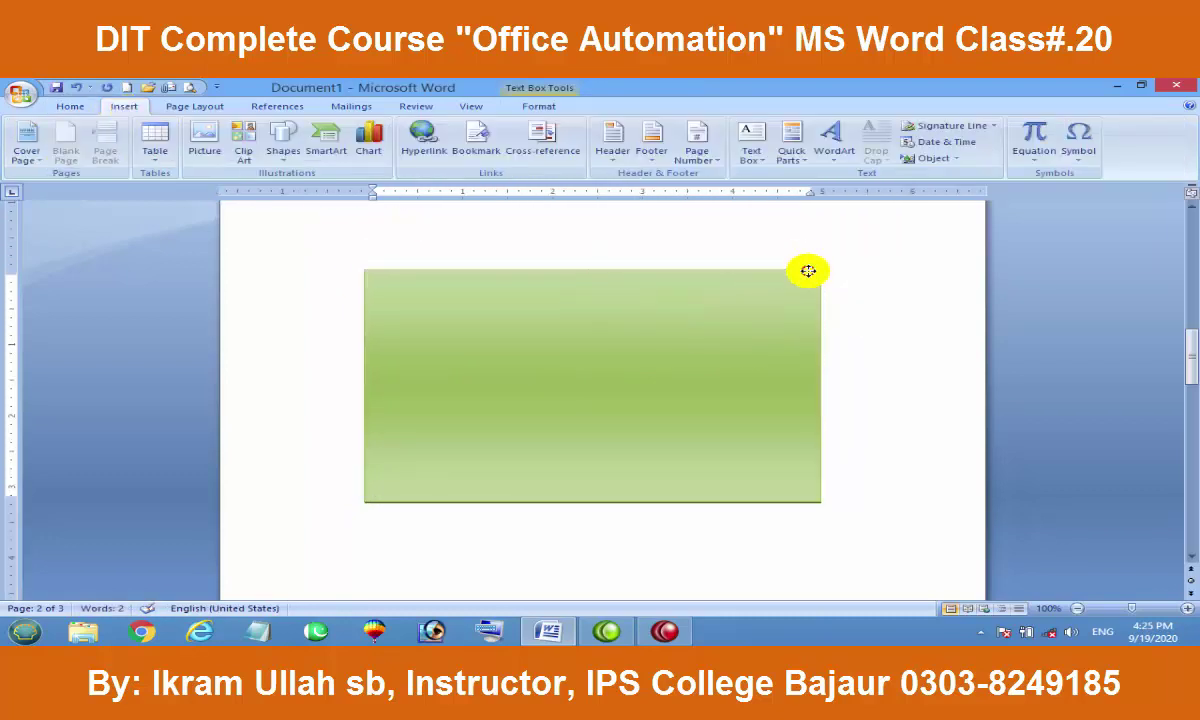
key("Delete")
left_click(283, 140)
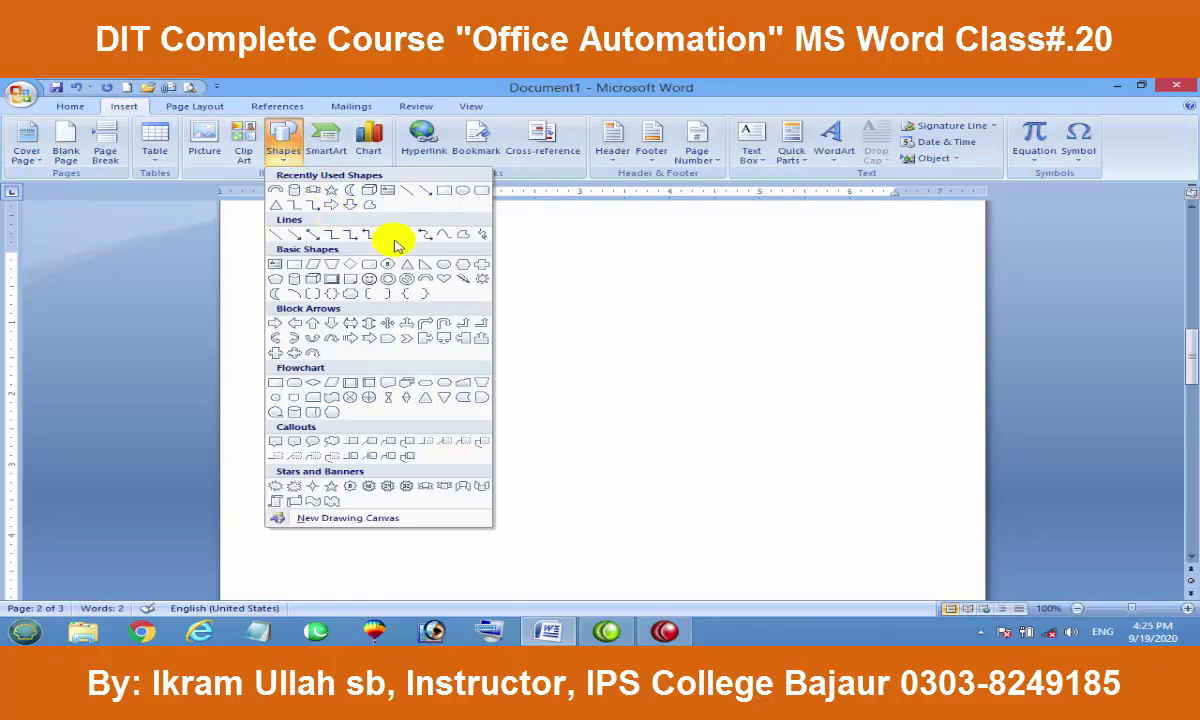
Step: Draw a 3.07 by 4.53 inch rectangle on page 2 and give it a pale green gradient style
left_click(444, 190)
left_click_drag(370, 268, 745, 475)
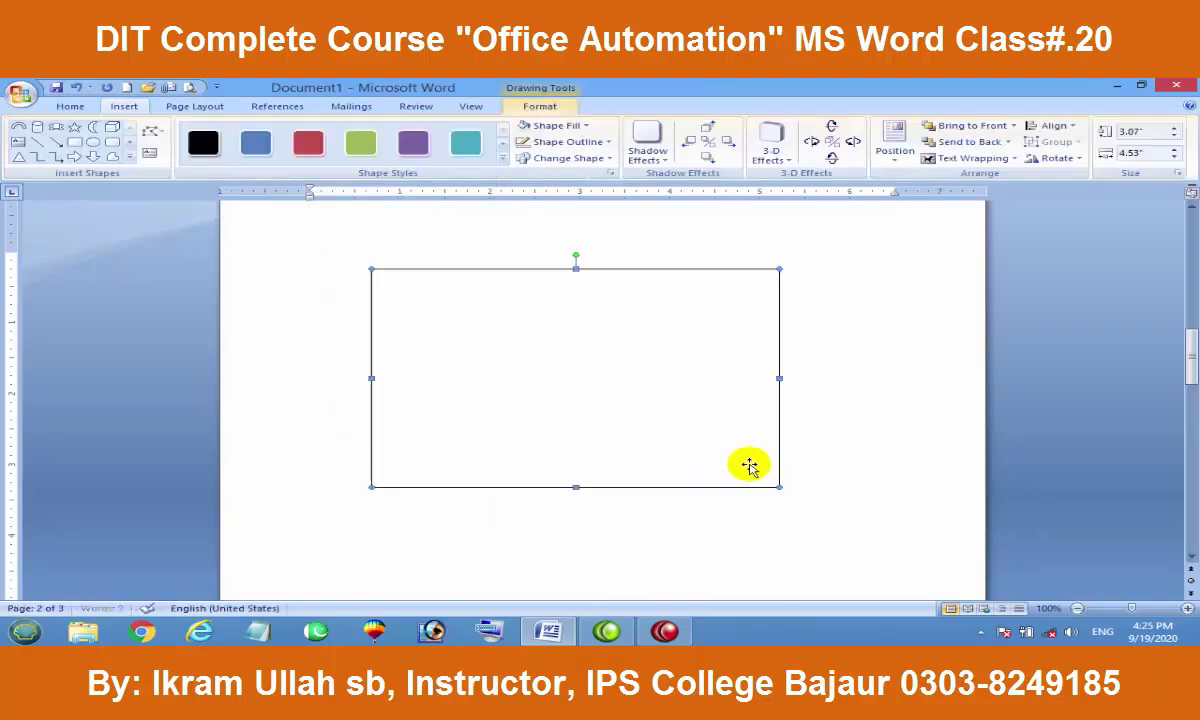
left_click(358, 148)
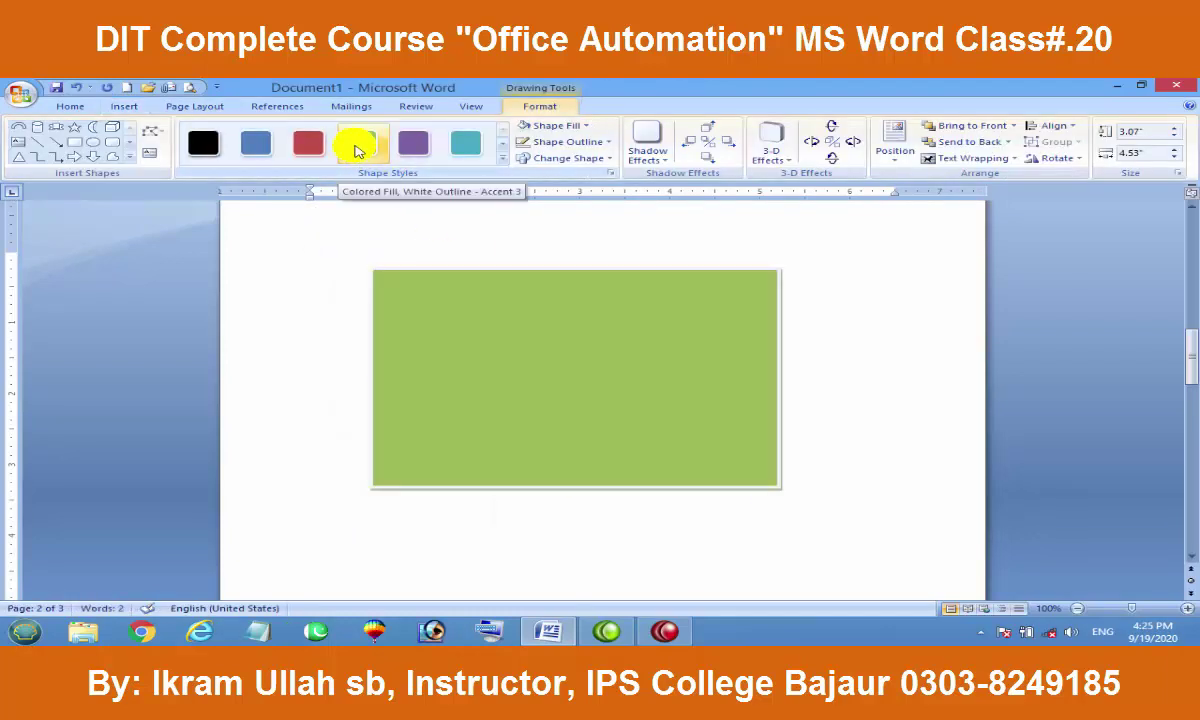
left_click(358, 148)
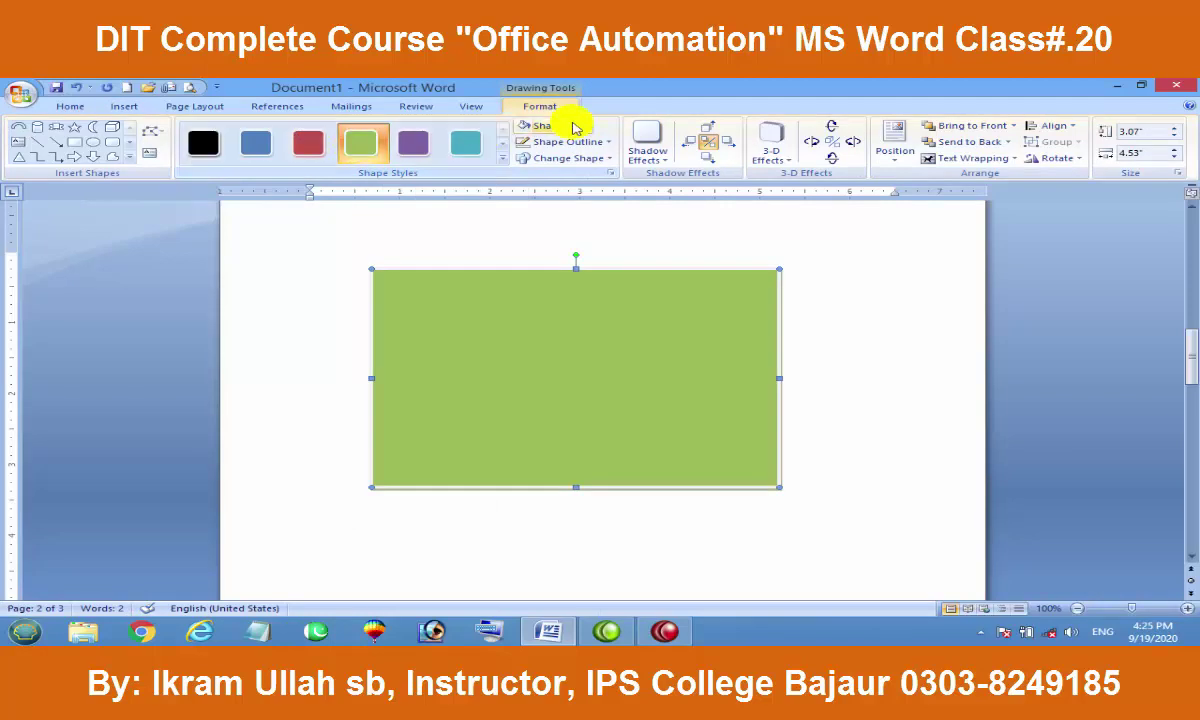
left_click(503, 158)
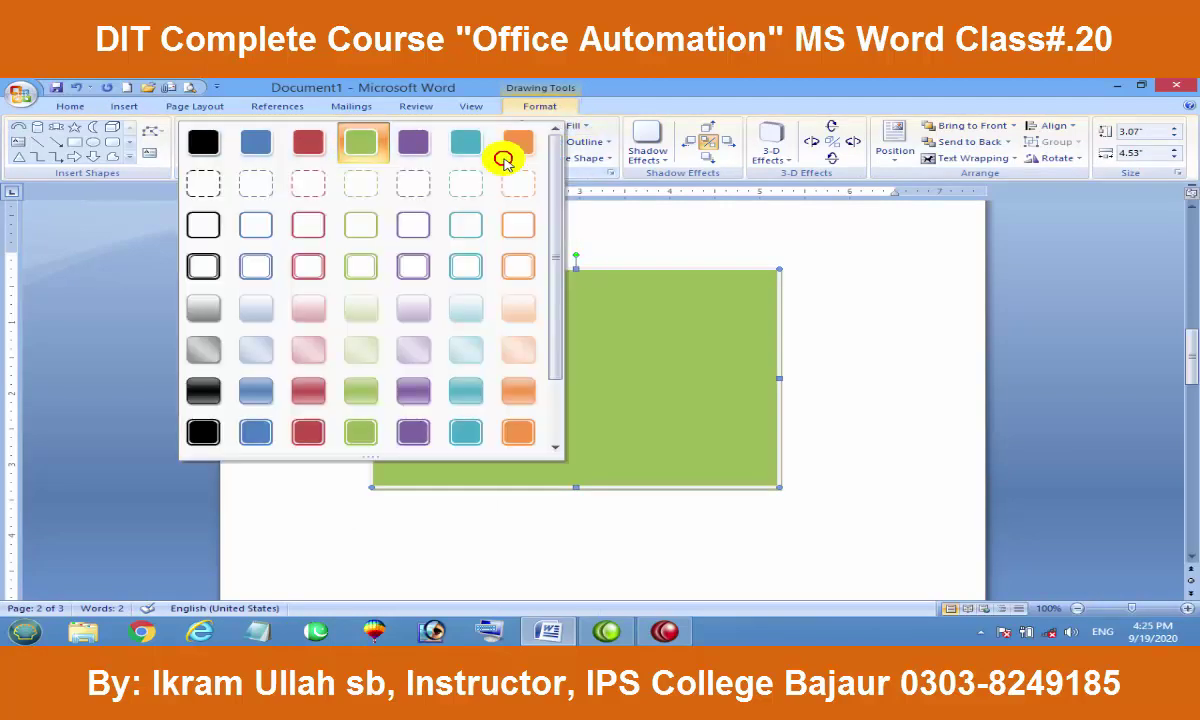
left_click(362, 350)
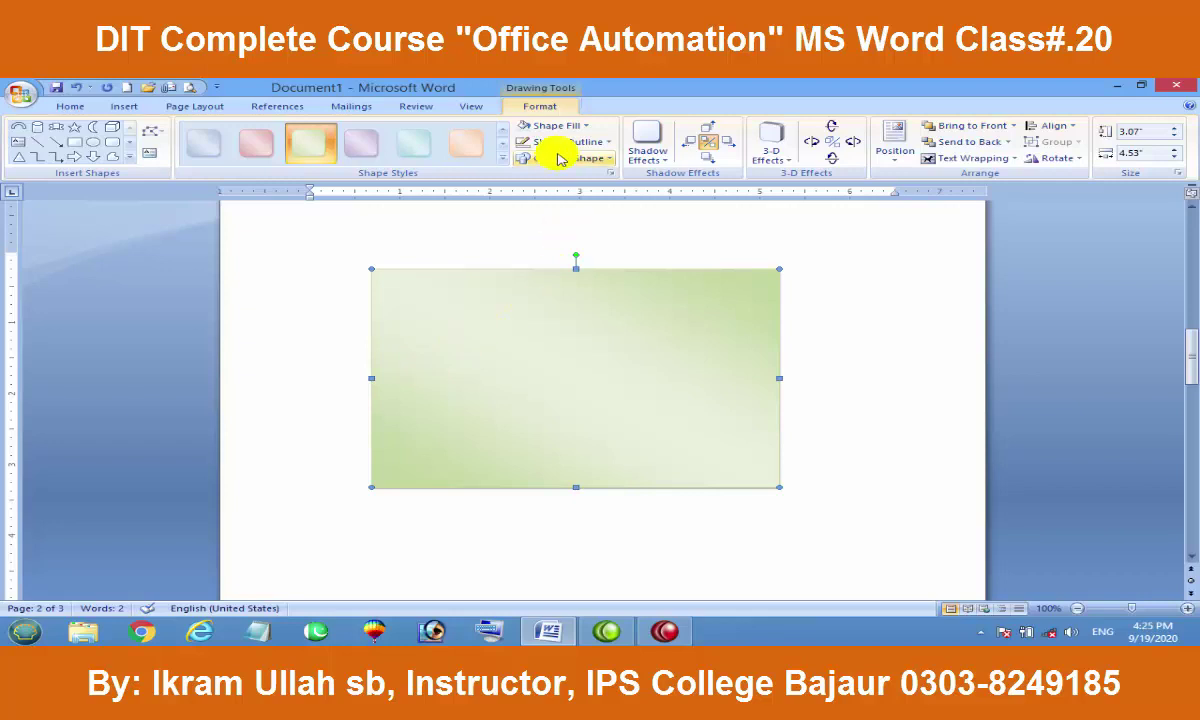
left_click(555, 127)
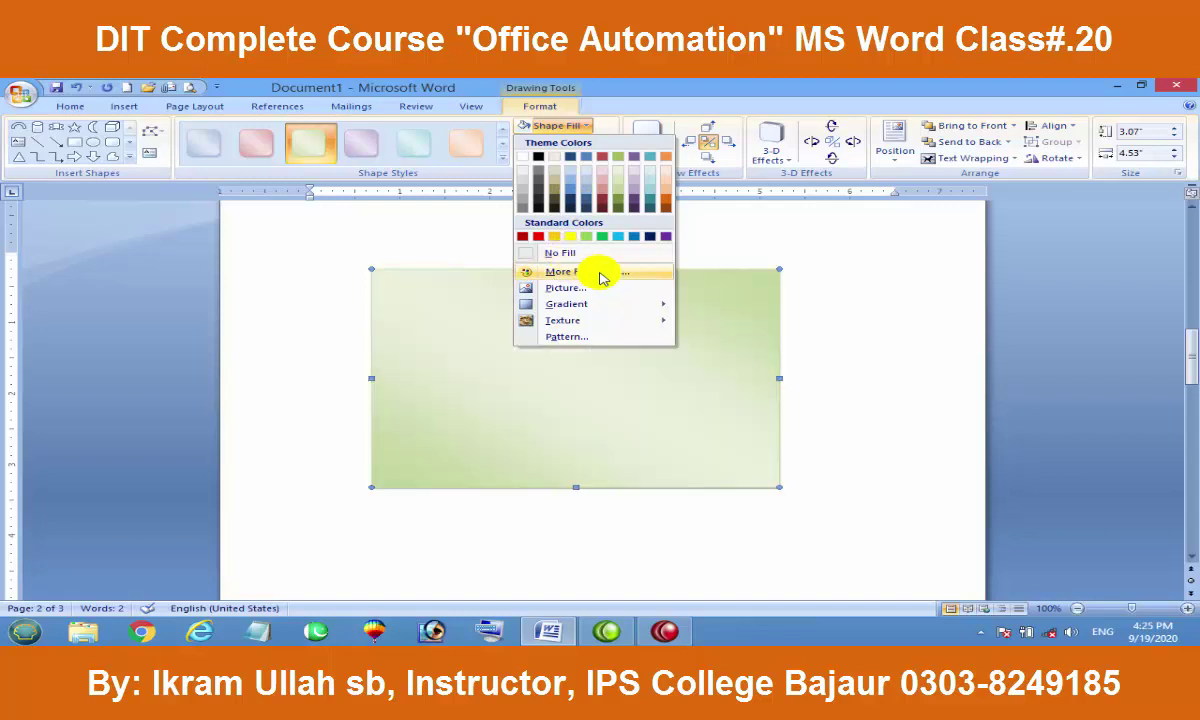
left_click(601, 274)
left_click(930, 198)
left_click(856, 195)
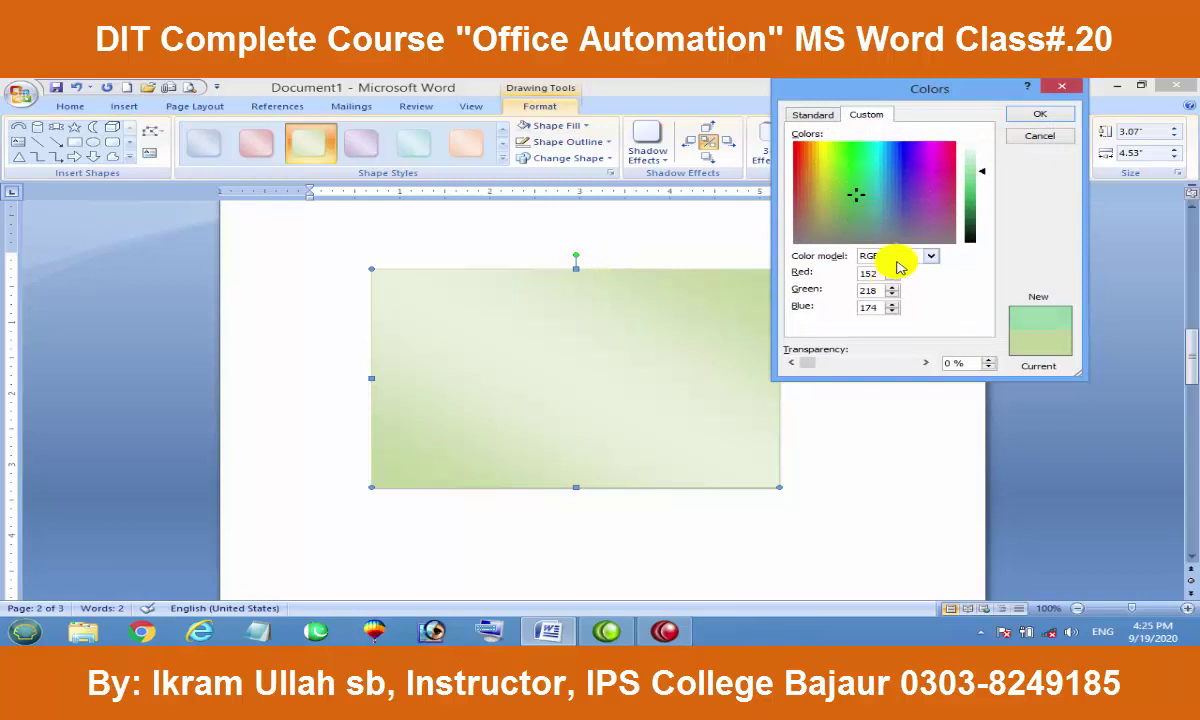
left_click(811, 115)
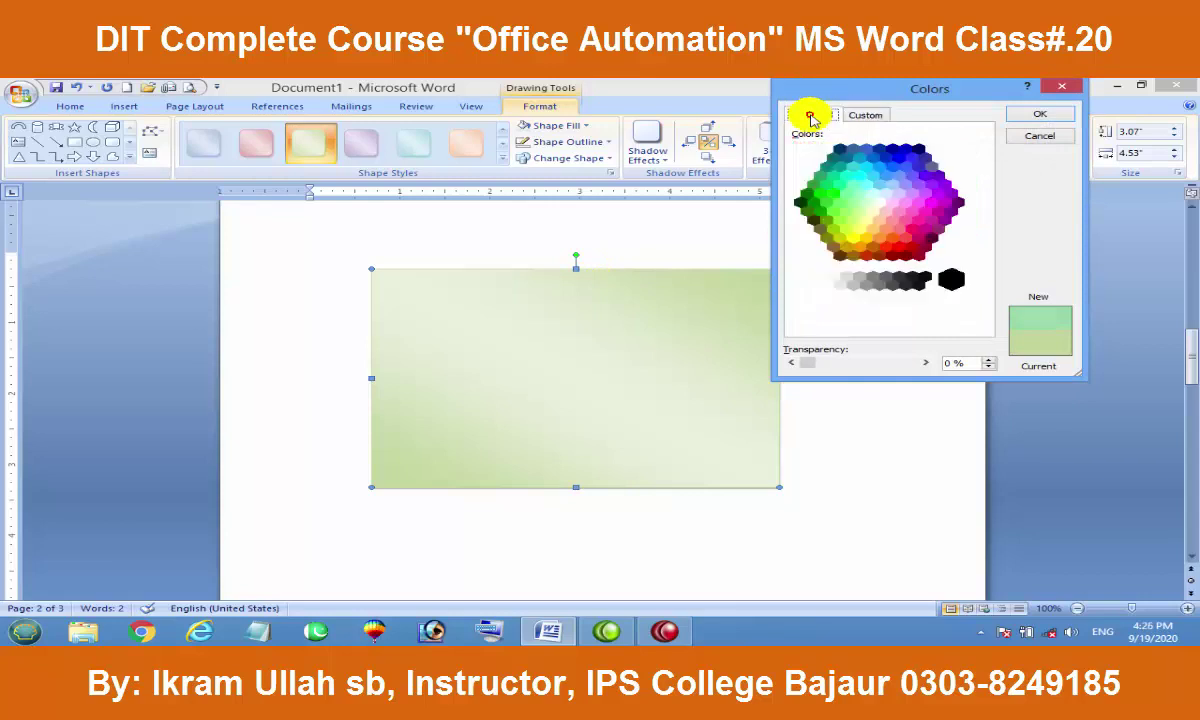
left_click(858, 114)
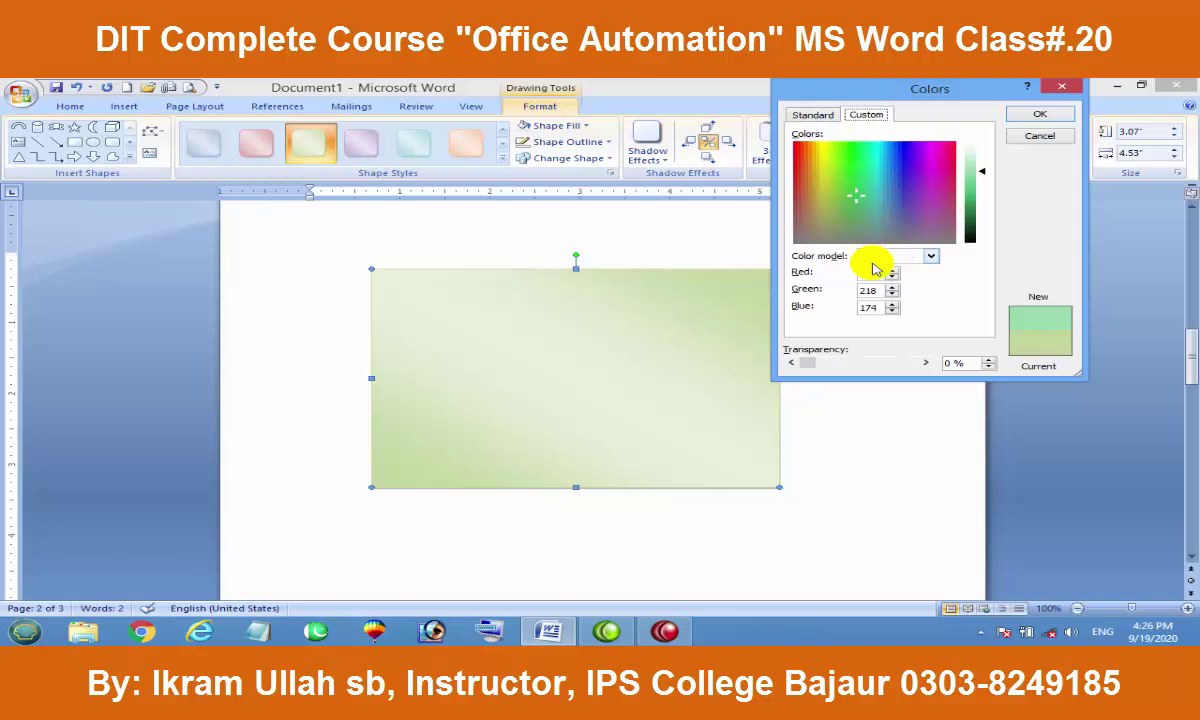
double_click(870, 273)
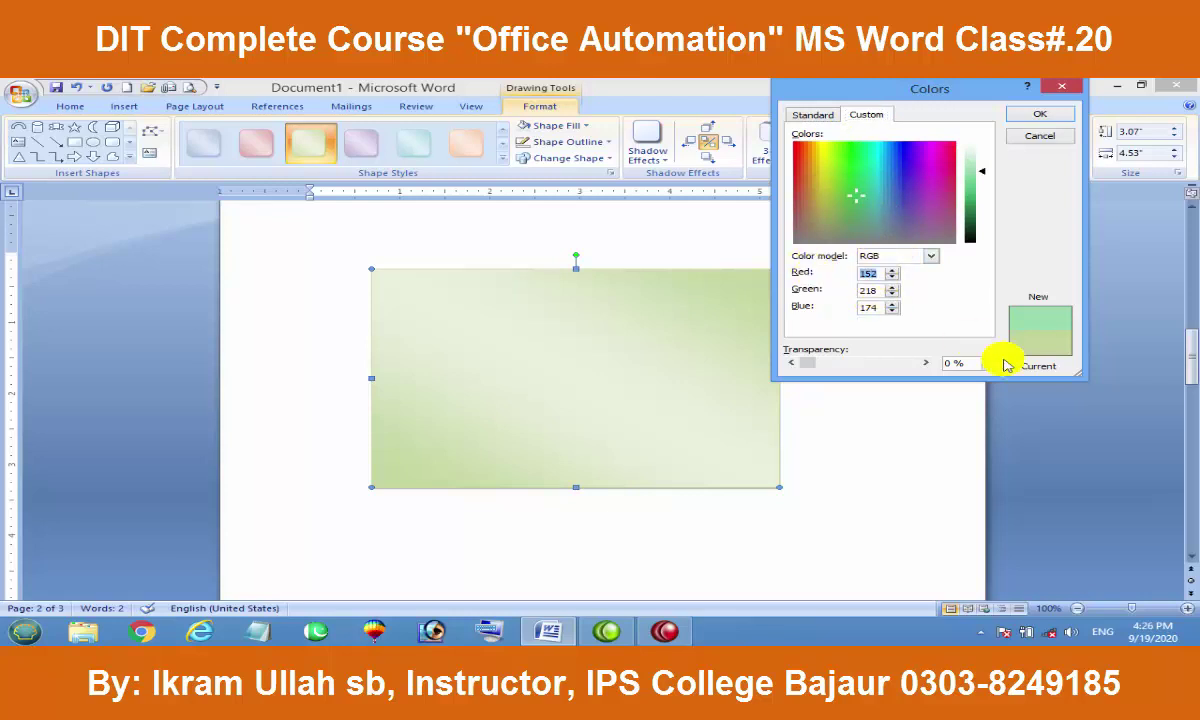
left_click(1035, 124)
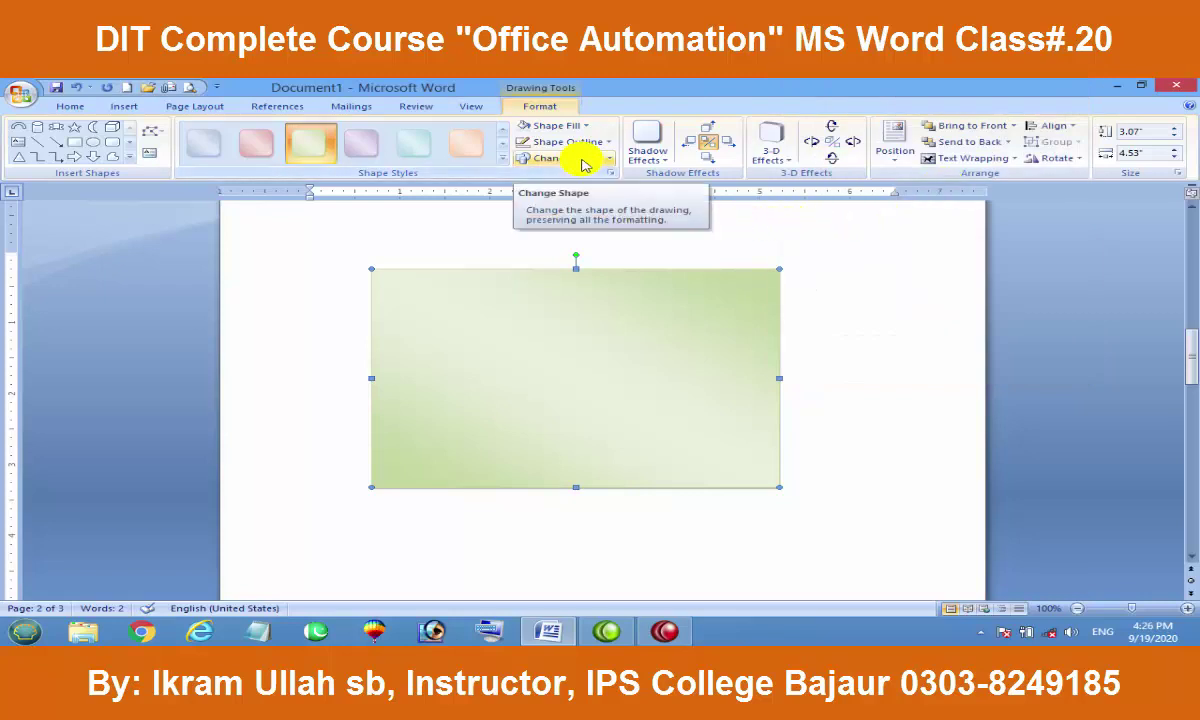
Step: Draw a 2.93 by 4.99 inch Flowchart Punched Tape wave shape below the green rectangle
left_click(576, 127)
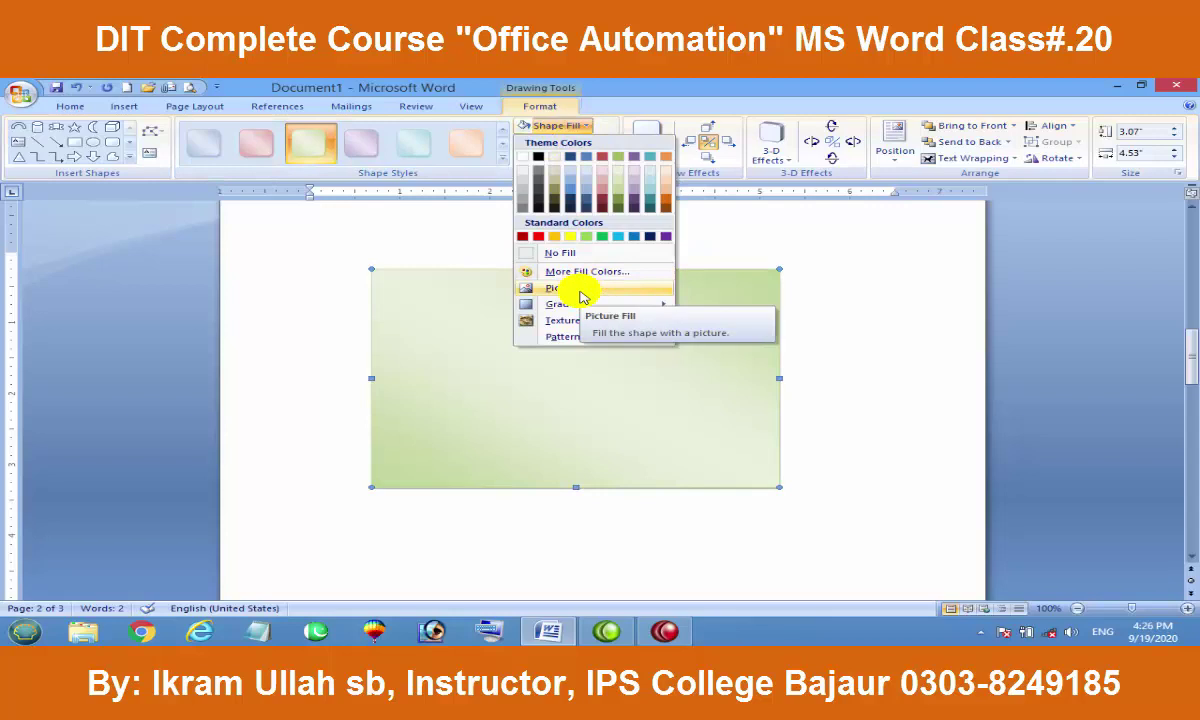
left_click(129, 157)
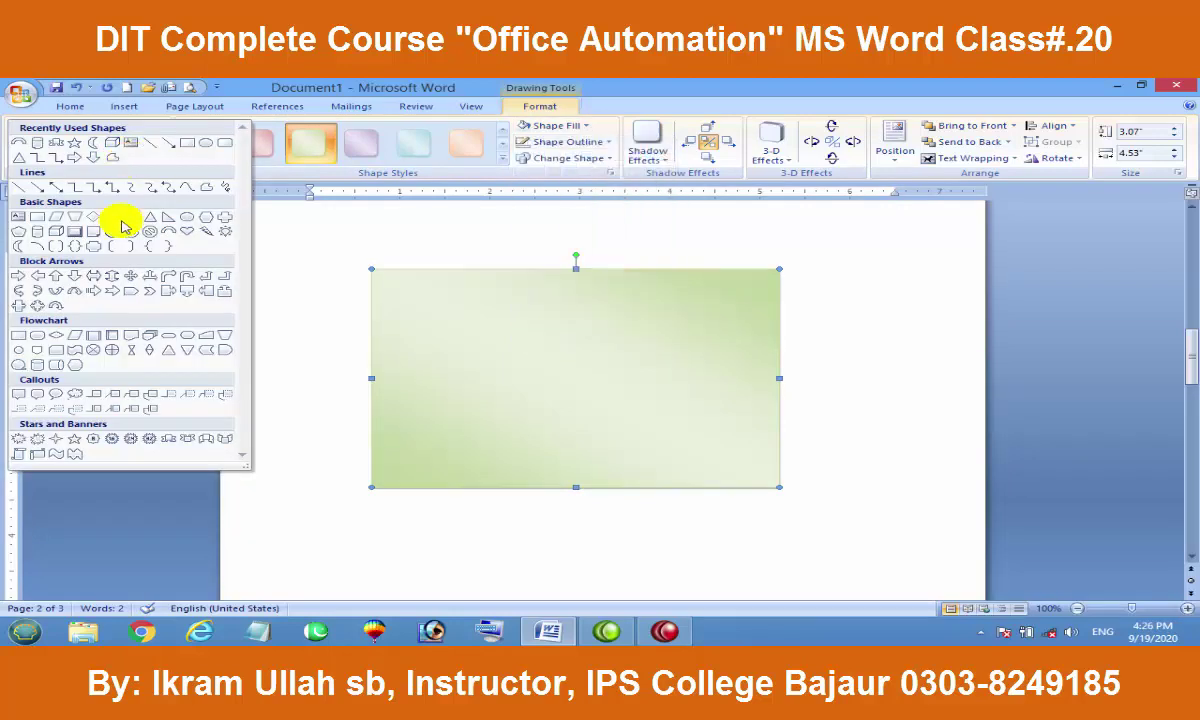
left_click(75, 349)
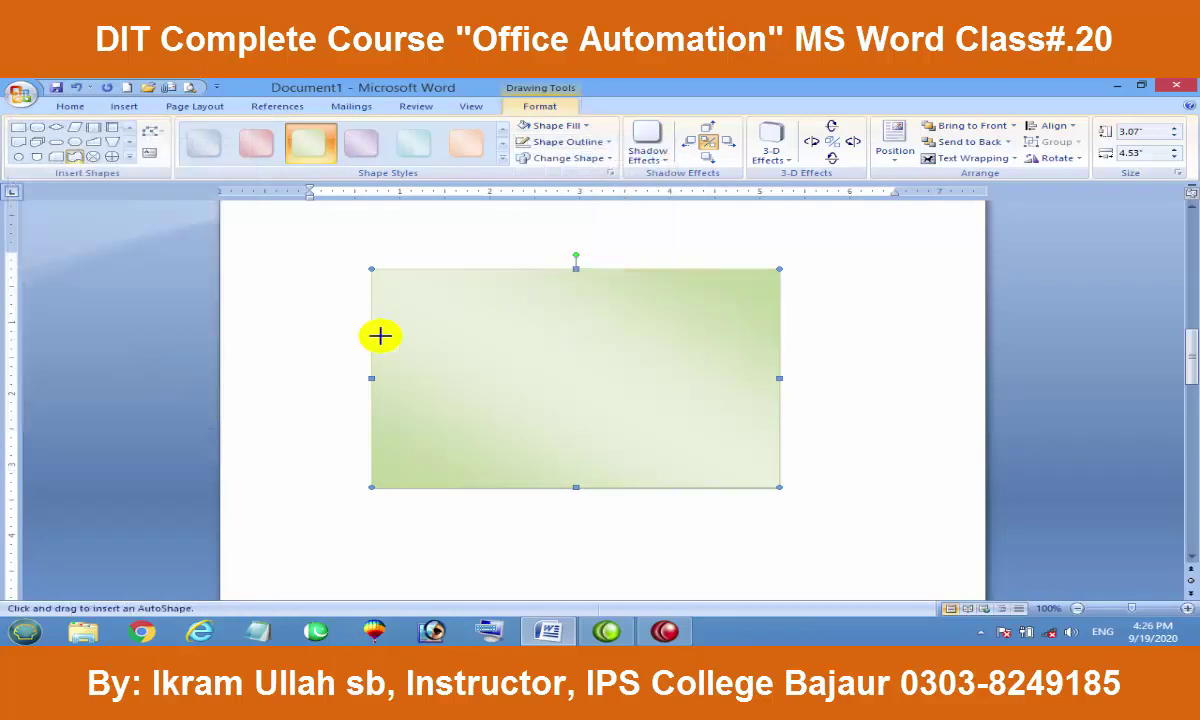
scroll(592, 359, "down", 5)
left_click_drag(348, 308, 795, 514)
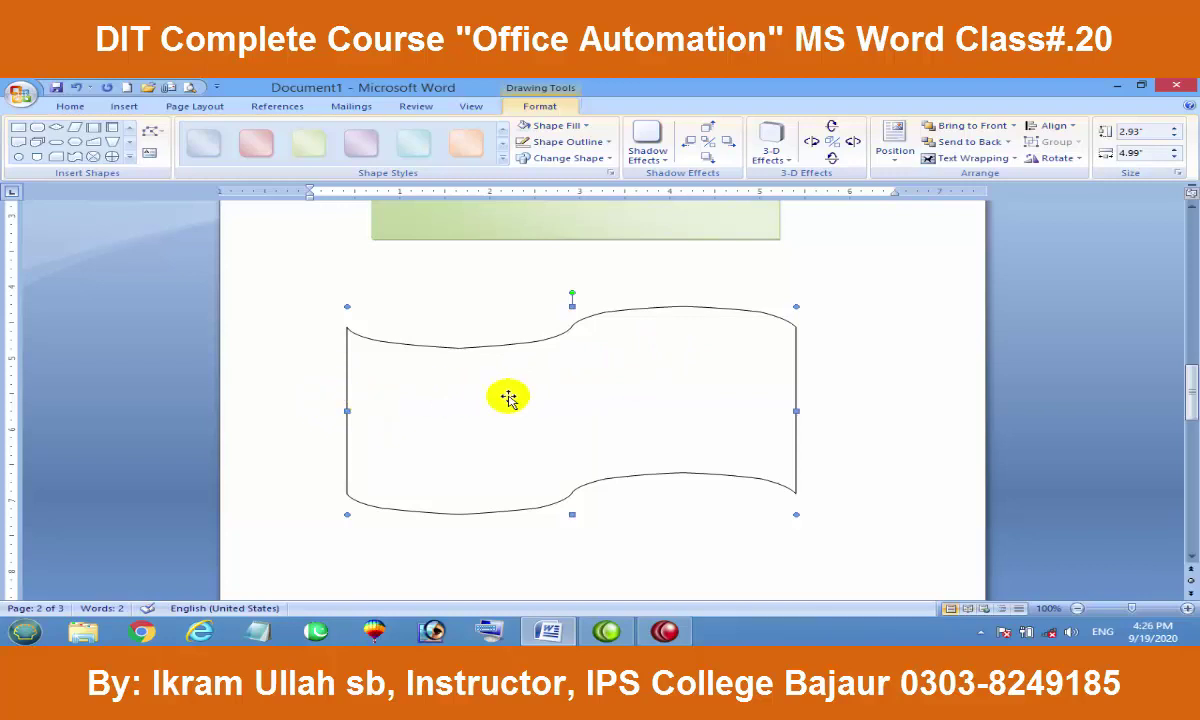
Step: Fill the wave shape with the photo 20361114_095137.jpg
left_click(584, 124)
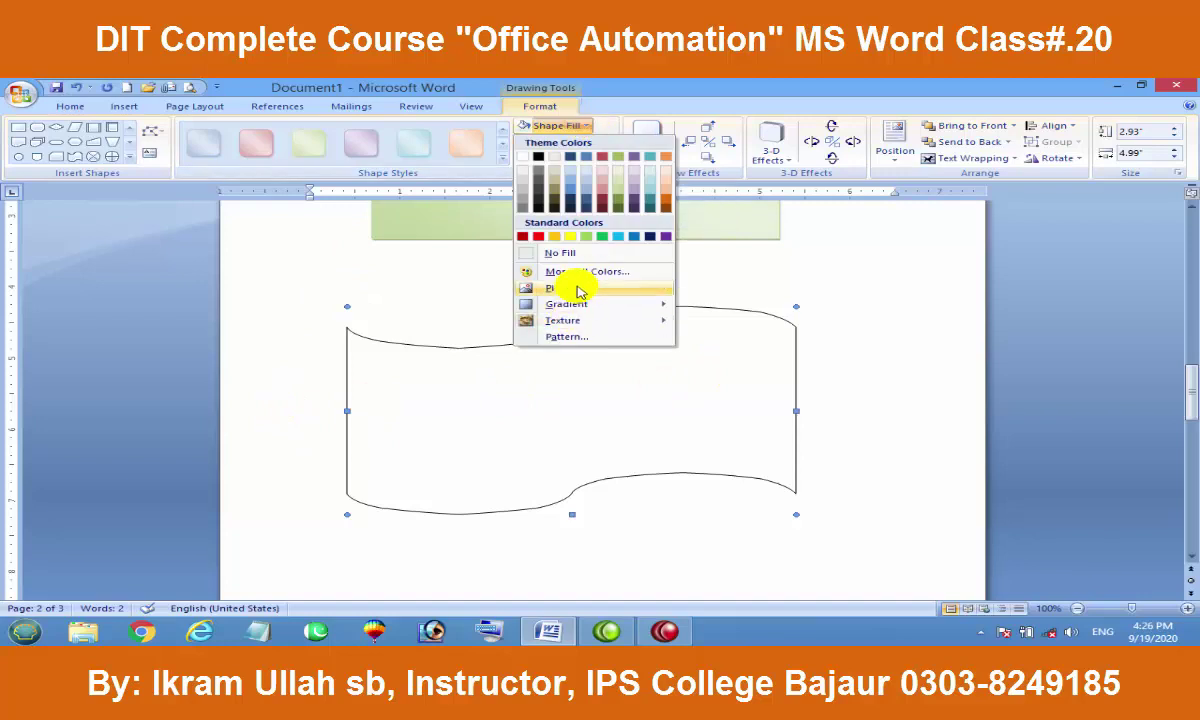
left_click(574, 290)
mouse_move(584, 214)
left_mouse_down()
mouse_move(584, 312)
mouse_move(574, 277)
left_mouse_up()
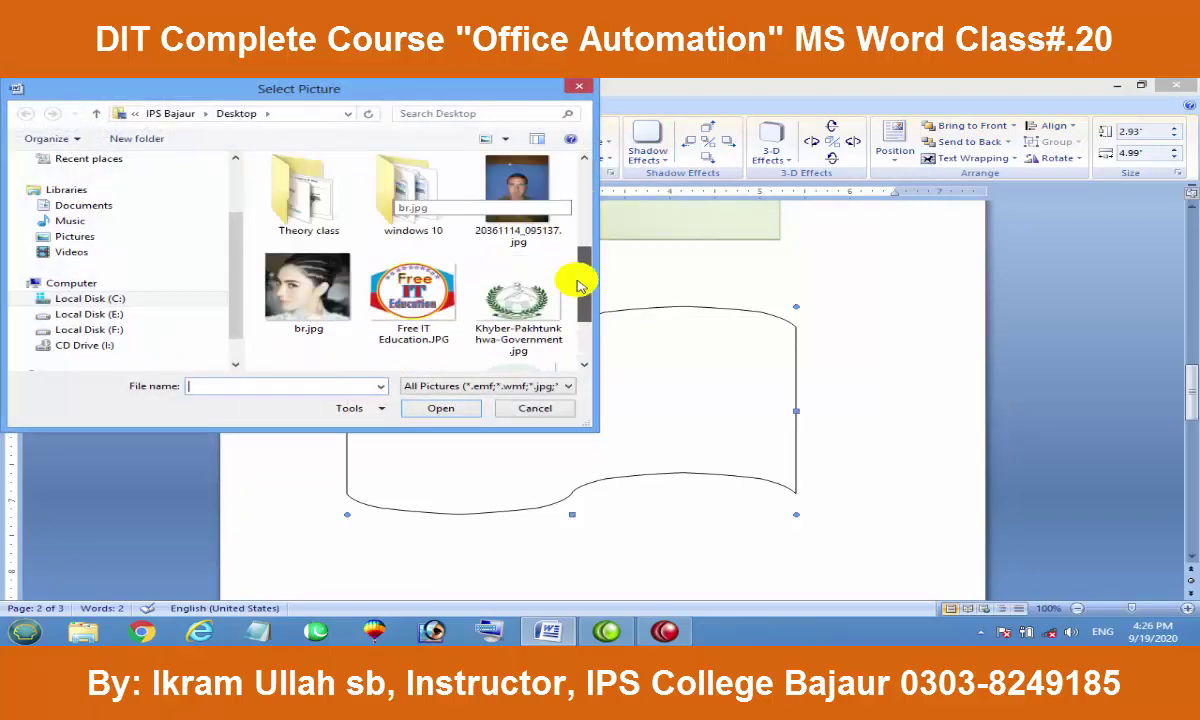
left_click(515, 228)
left_click(441, 408)
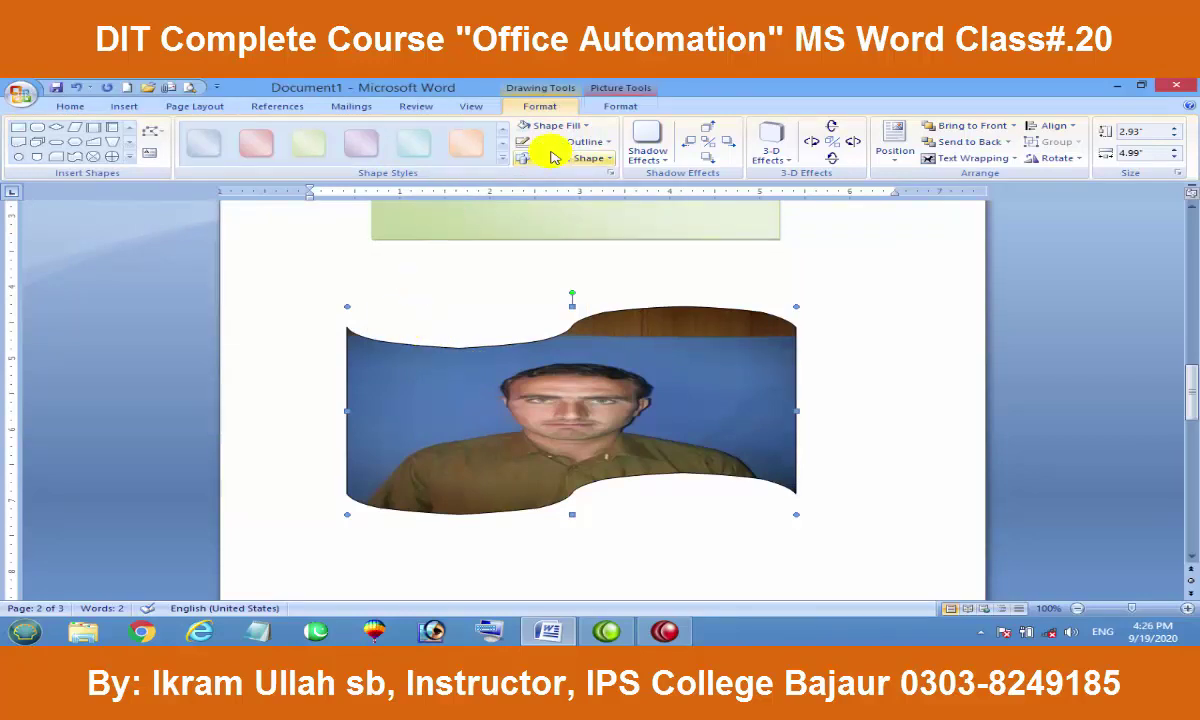
left_click(584, 142)
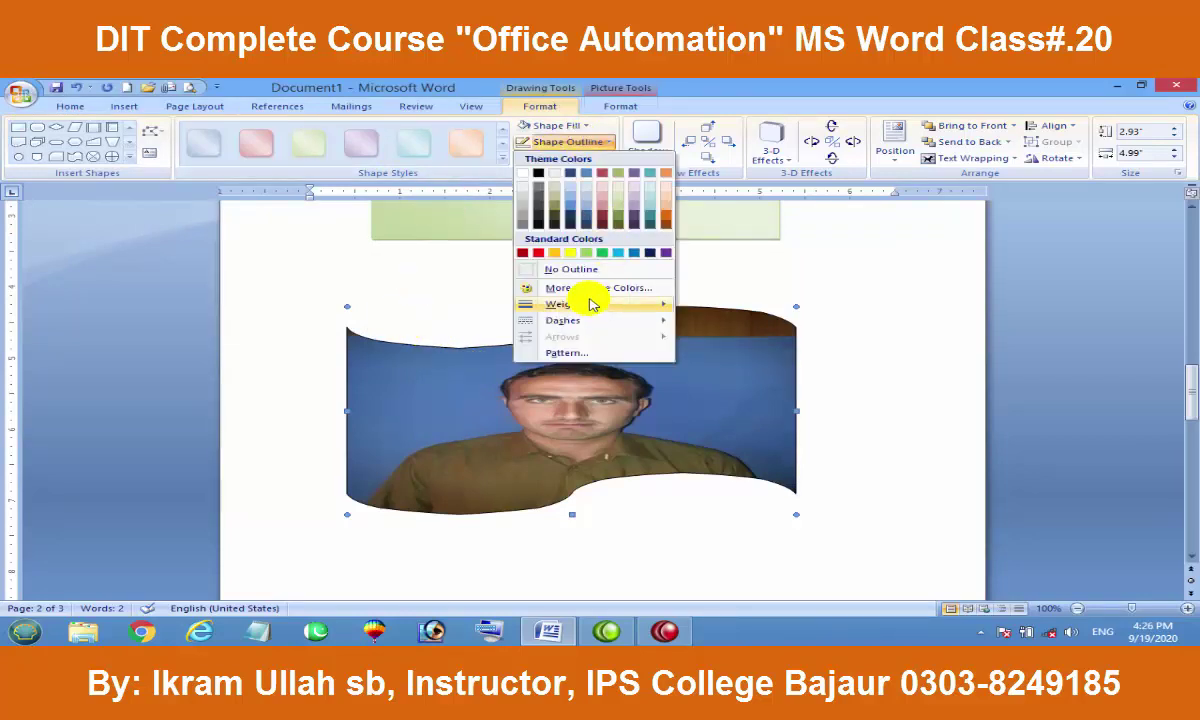
Step: Select the green rectangle and change its fill to solid red
left_click(688, 222)
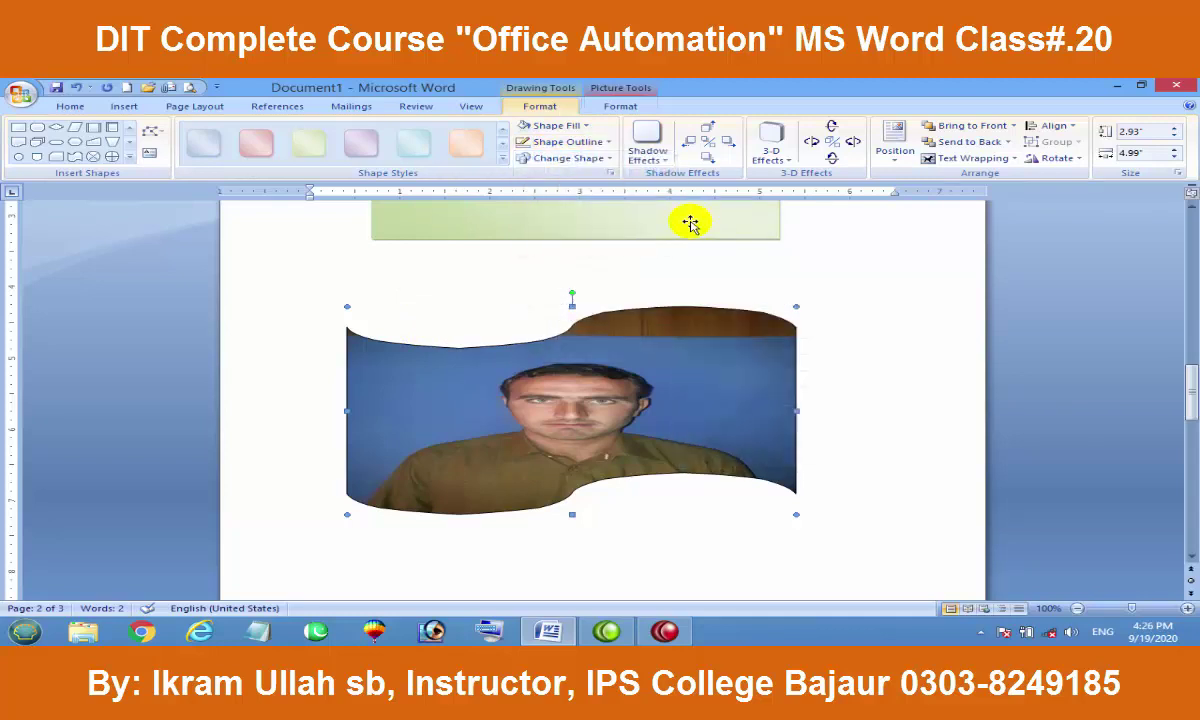
scroll(624, 300, "up", 2)
scroll(622, 303, "up", 3)
left_click(620, 306)
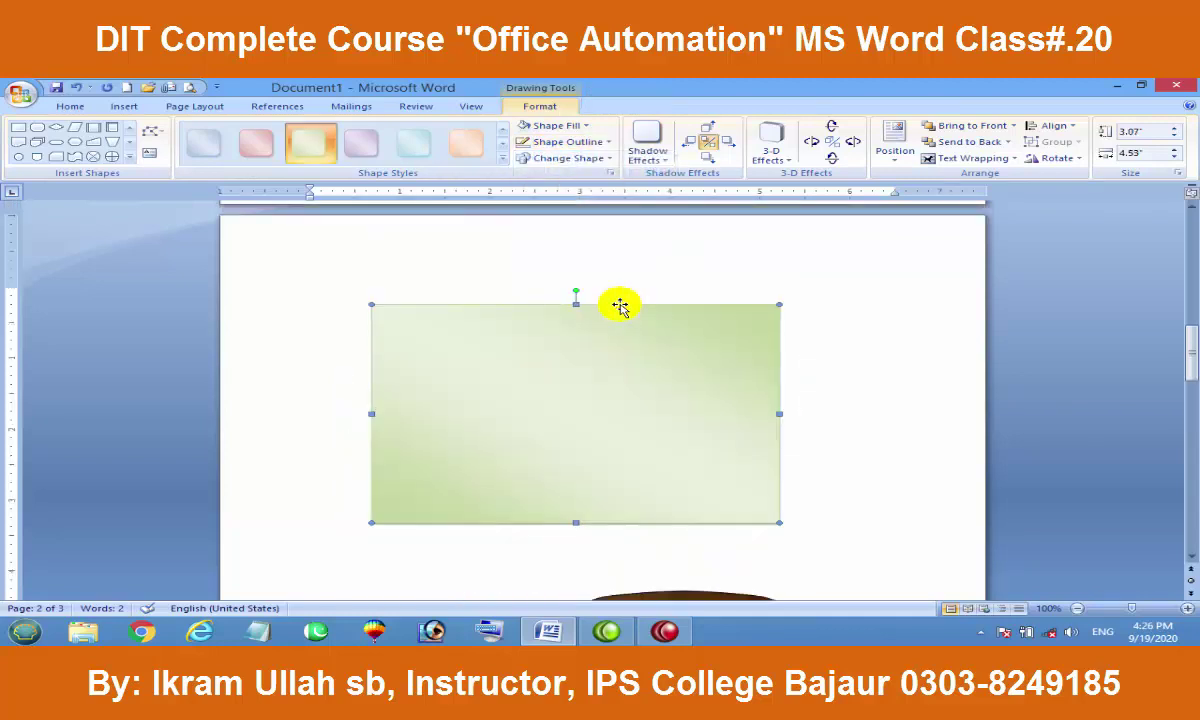
left_click(582, 126)
left_click(539, 236)
left_click(571, 142)
Step: Resize the red rectangle to a near-square 2.49 by 2.47 inches and move it left
left_click(566, 125)
mouse_move(566, 303)
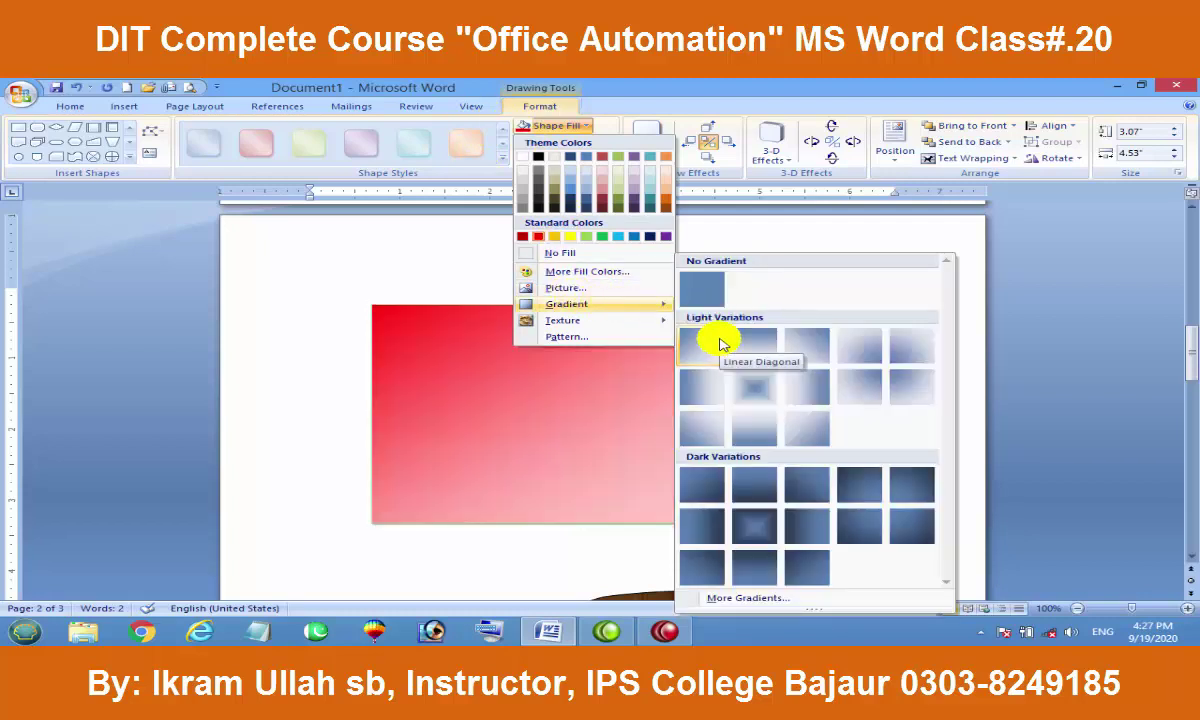
left_click(501, 426)
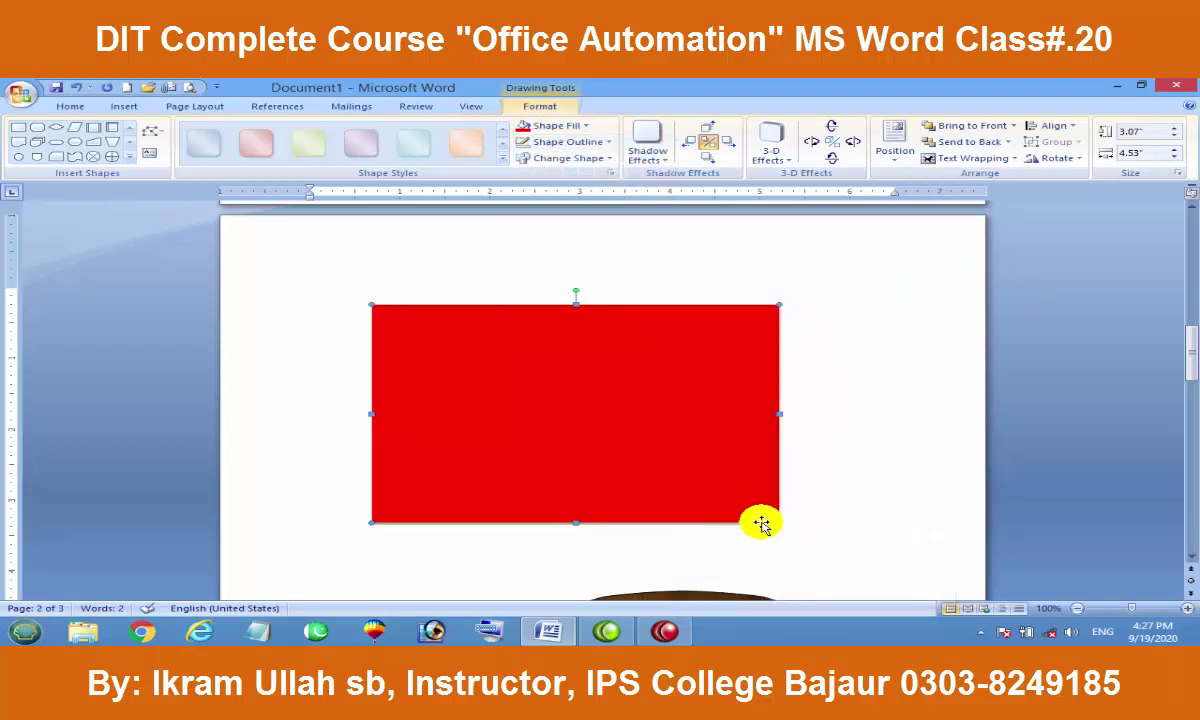
left_click_drag(779, 522, 596, 482)
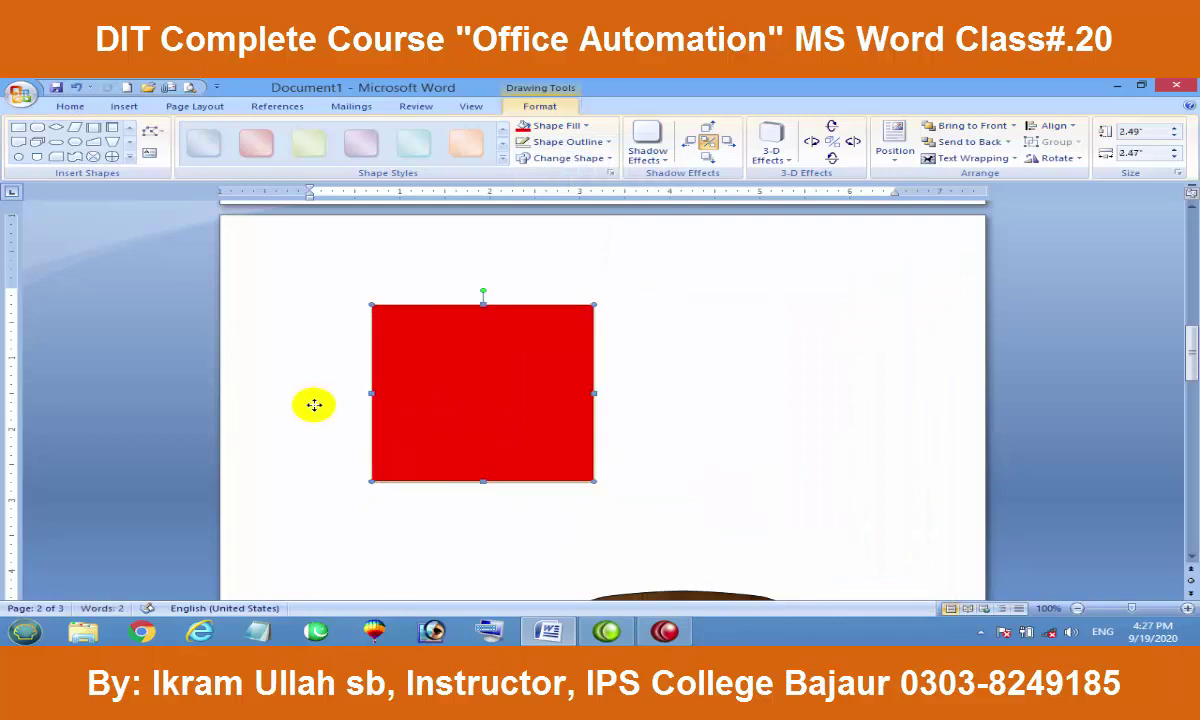
left_click_drag(402, 397, 273, 404)
Step: Apply a fine red dotted pattern fill to the square, then shift it right
left_click(556, 125)
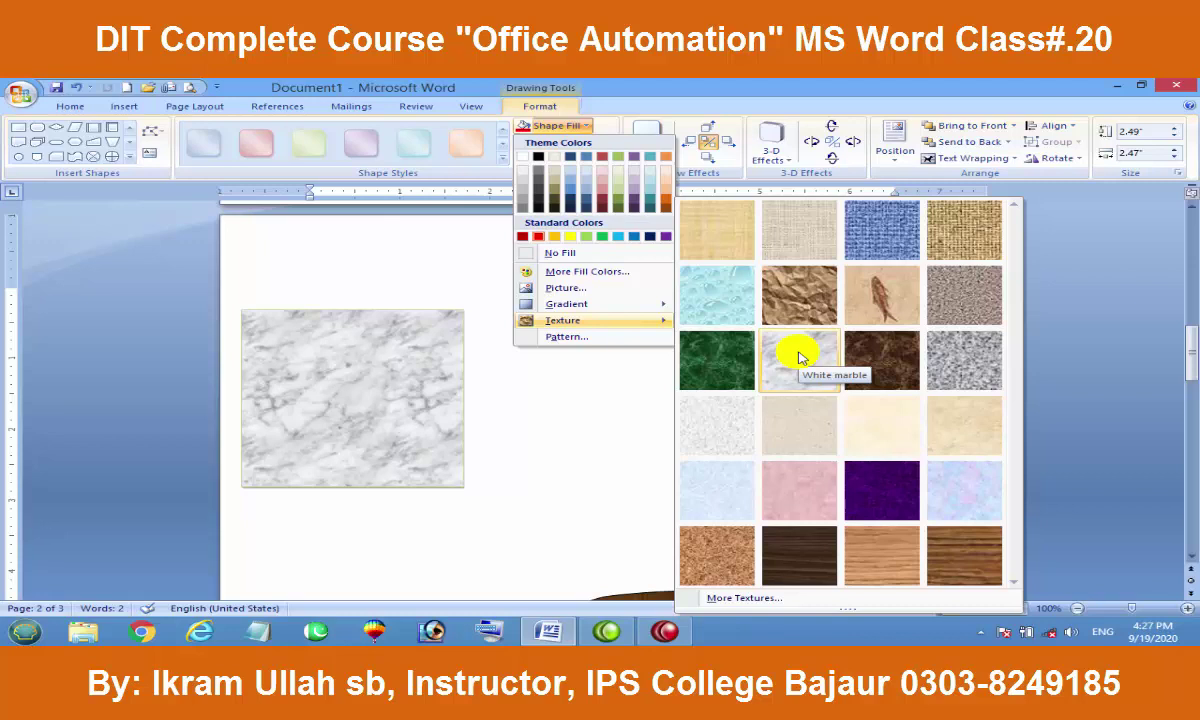
left_click(611, 338)
left_click(552, 266)
left_click(479, 340)
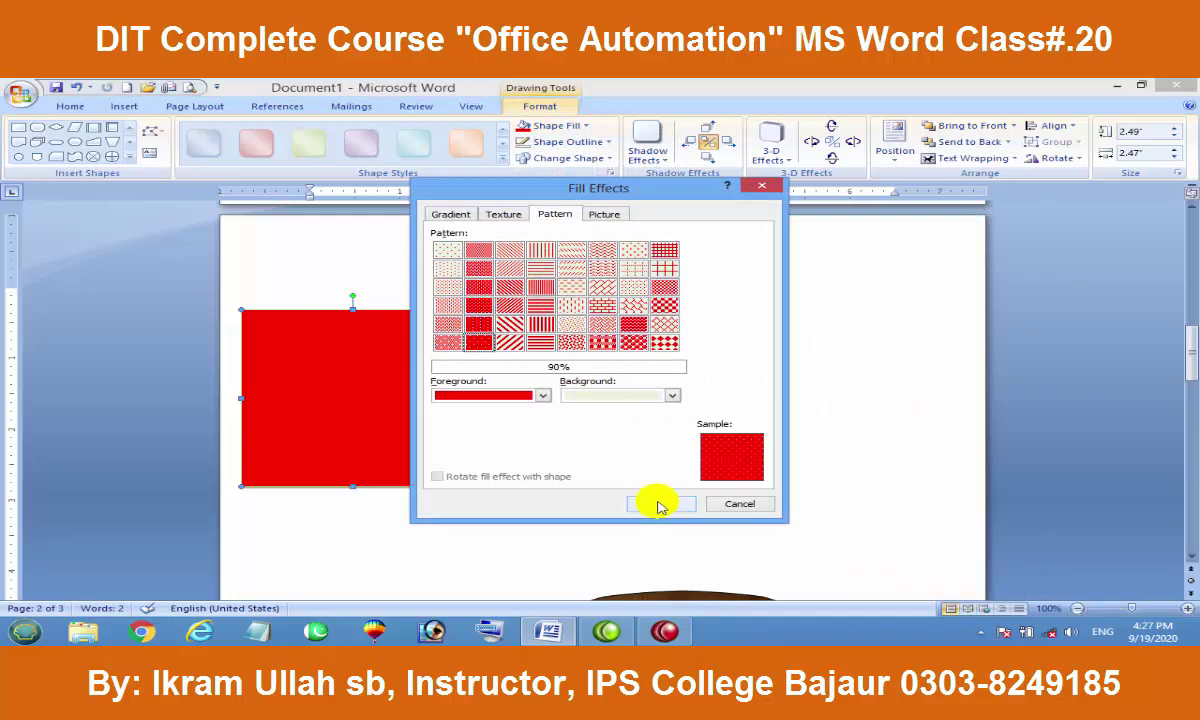
left_click(659, 507)
left_click_drag(362, 394, 521, 376)
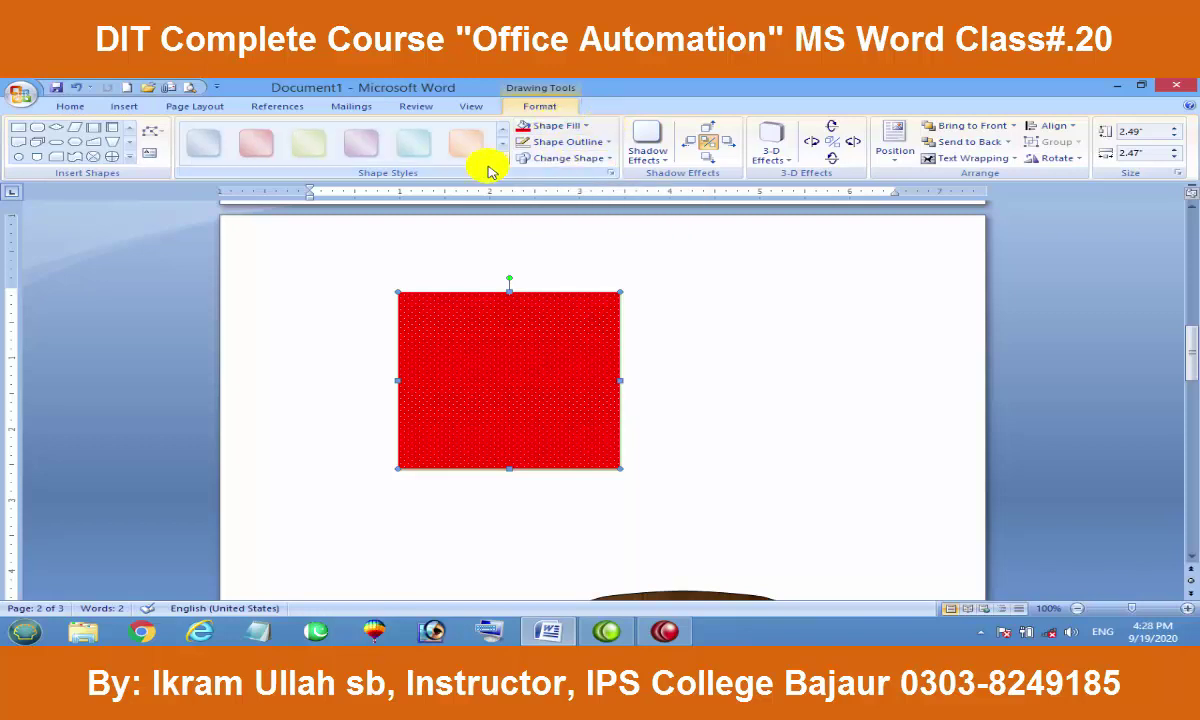
Step: Delete the red square and draw a 2.22 by 2.74 inch regular pentagon
key("Delete")
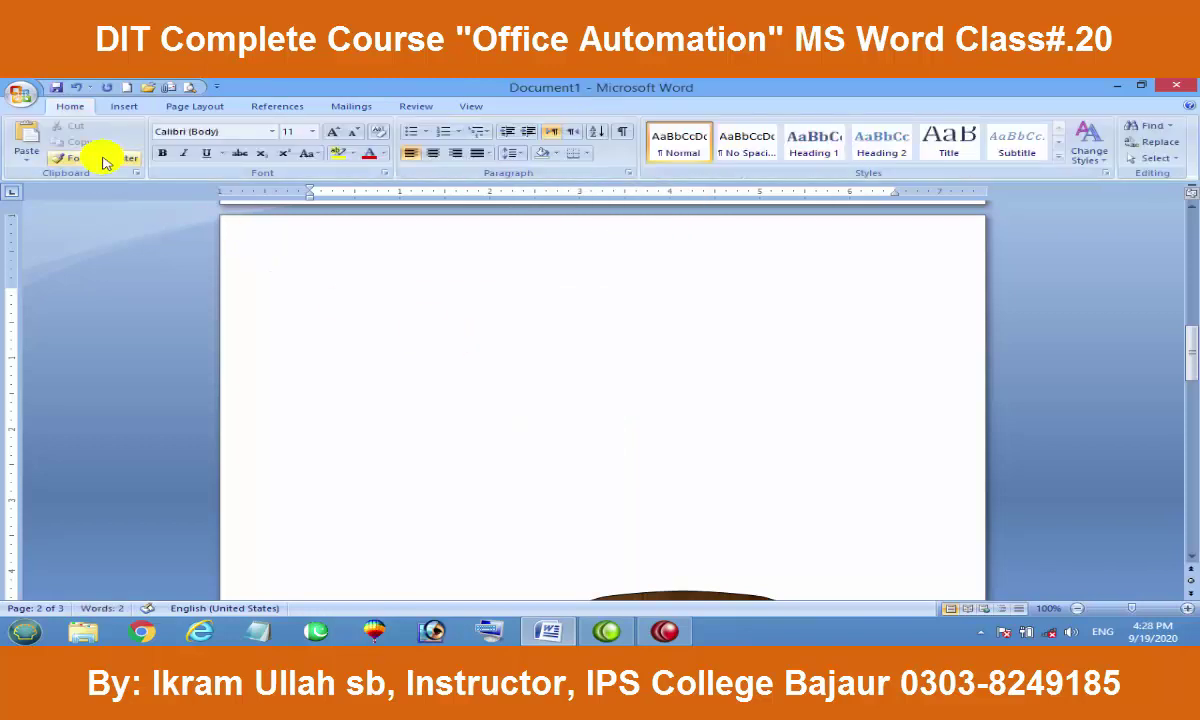
left_click(124, 106)
left_click(282, 148)
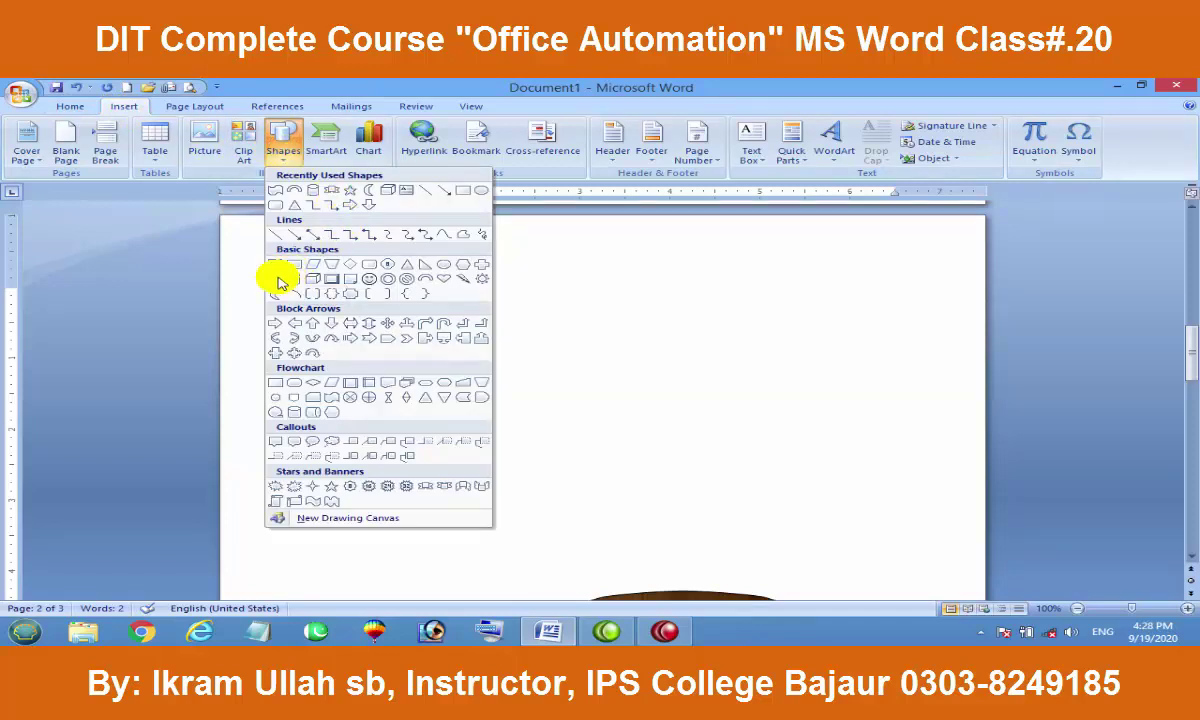
left_click(272, 287)
left_click_drag(347, 271, 593, 429)
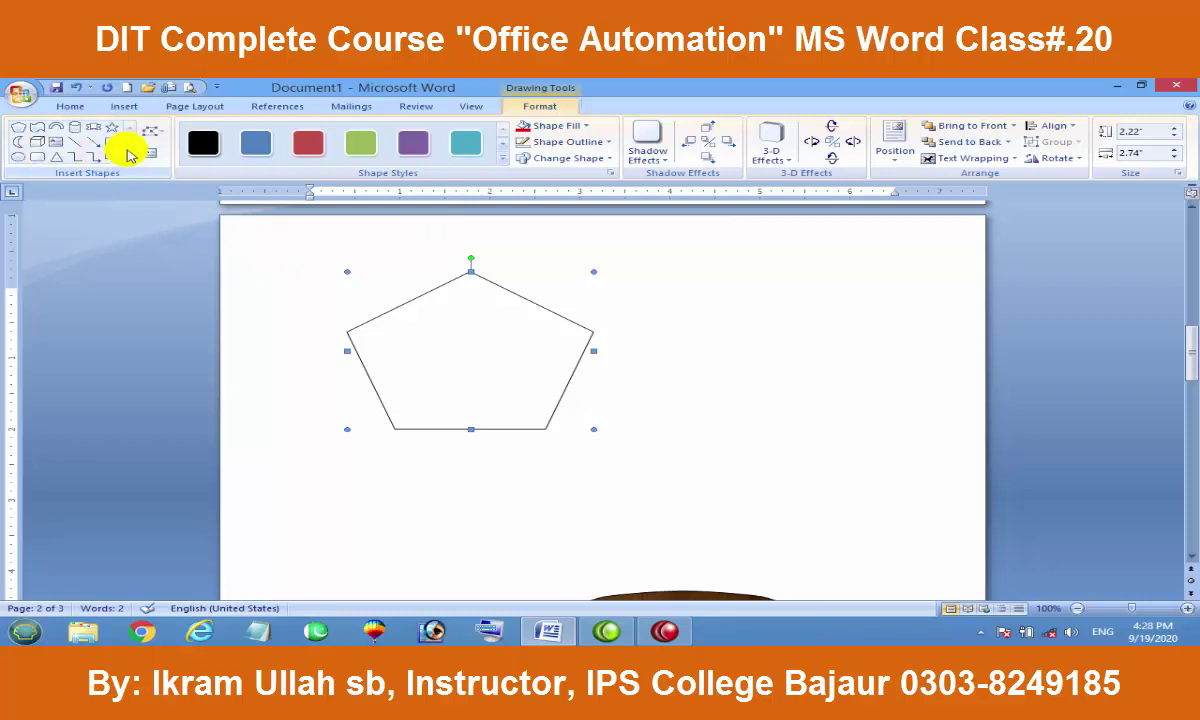
Step: Give the pentagon a pale green gradient from the Shape Styles gallery
left_click(129, 154)
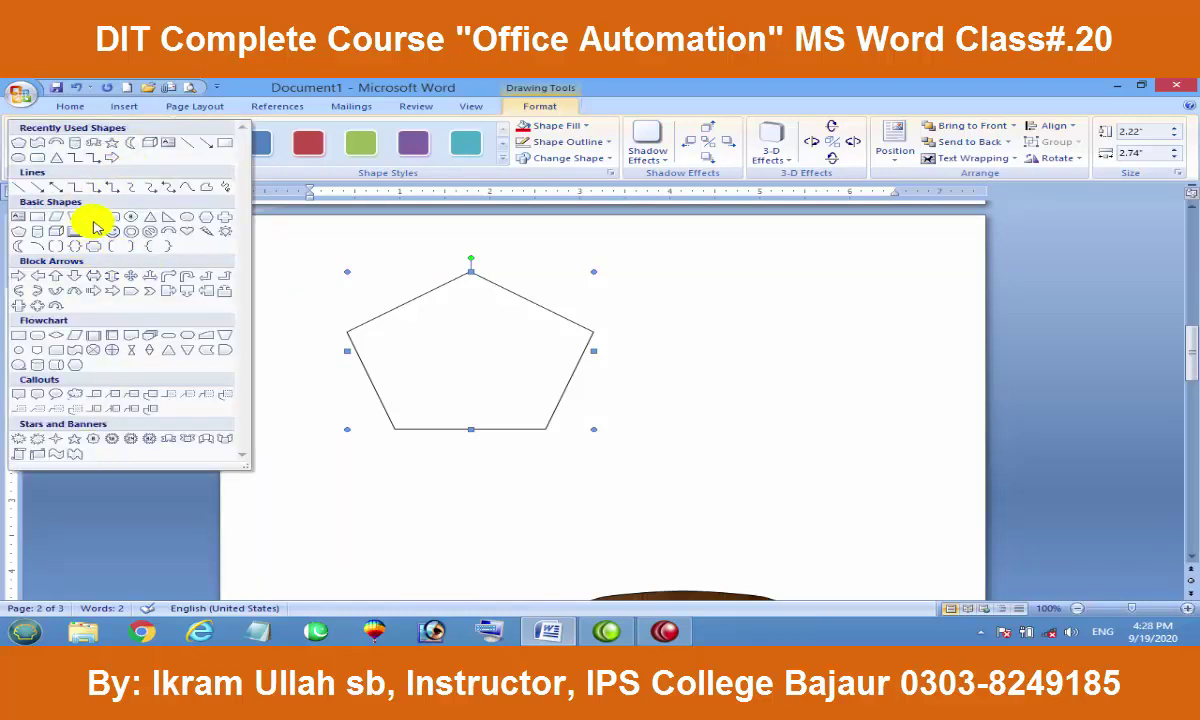
left_click(440, 315)
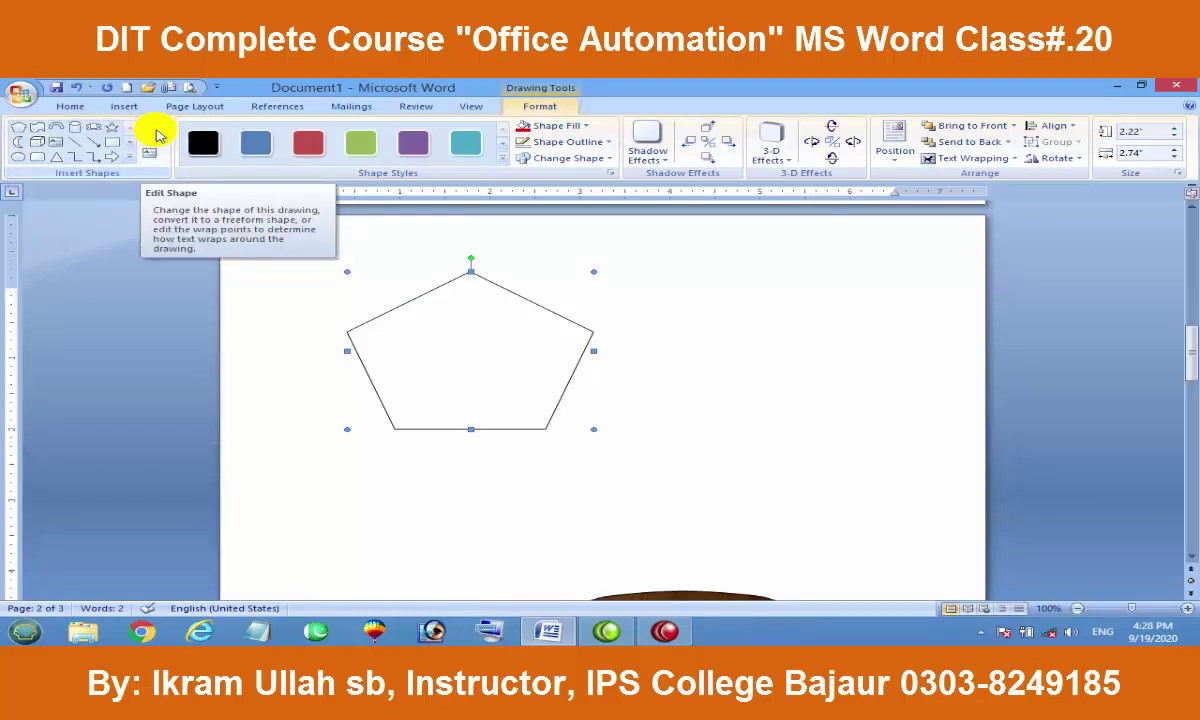
left_click(129, 157)
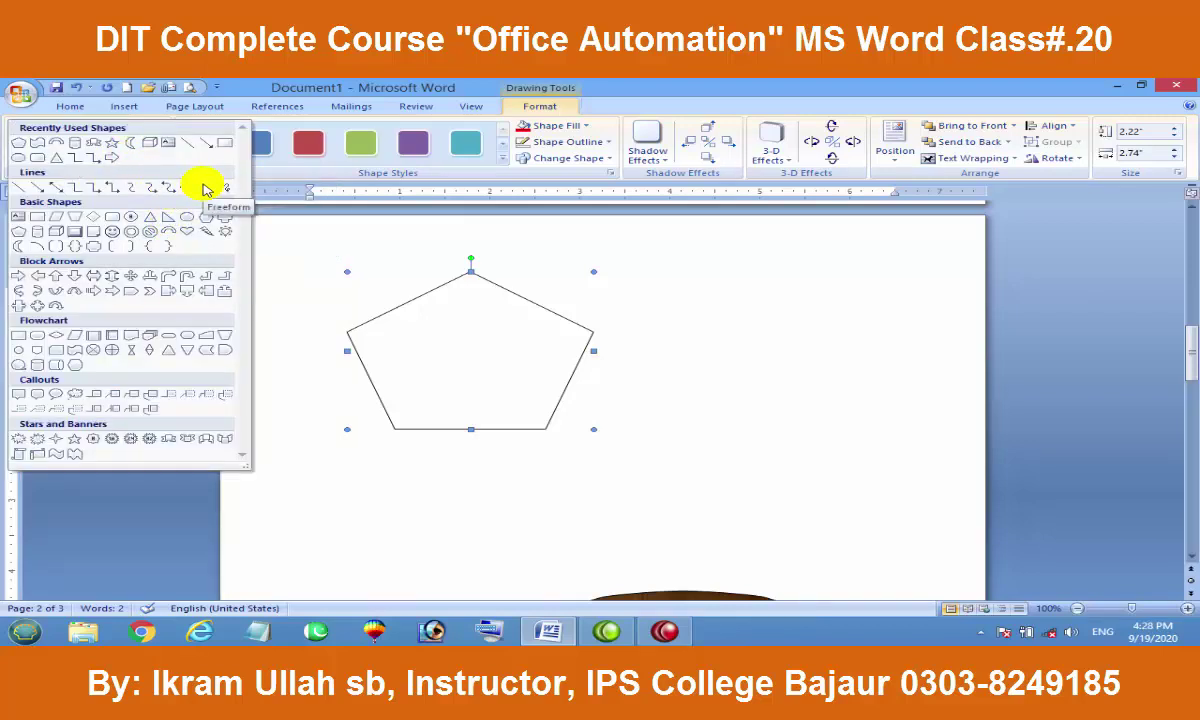
left_click(484, 331)
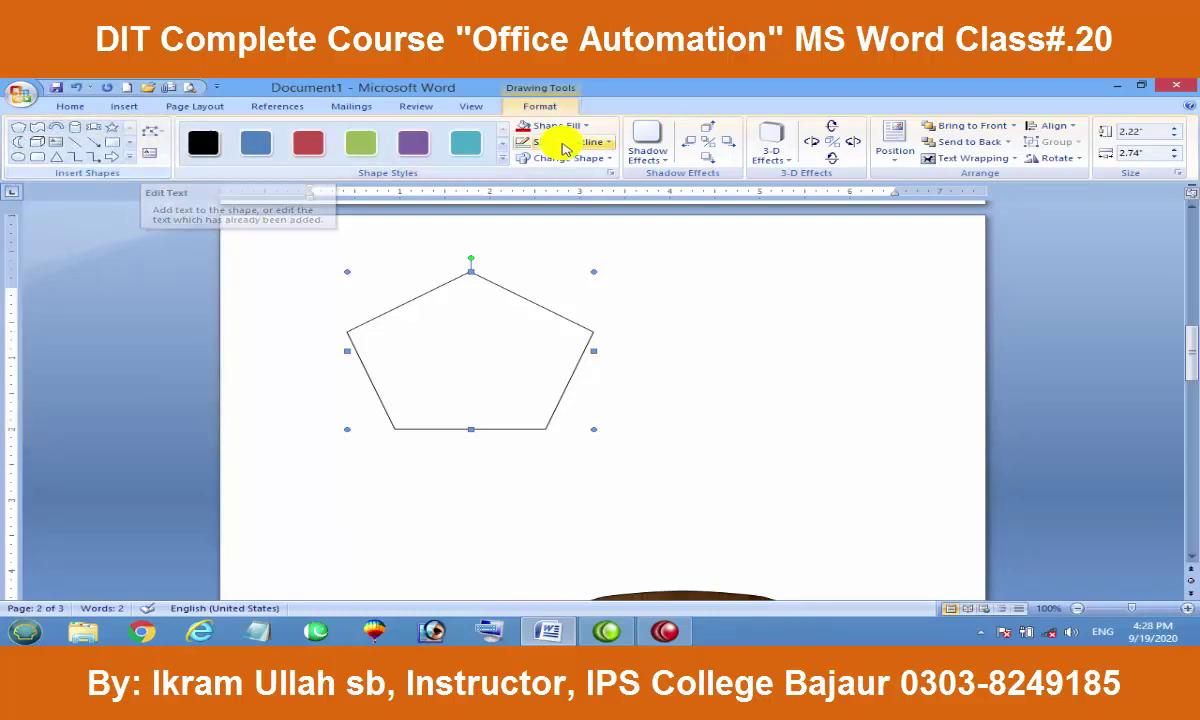
left_click(502, 158)
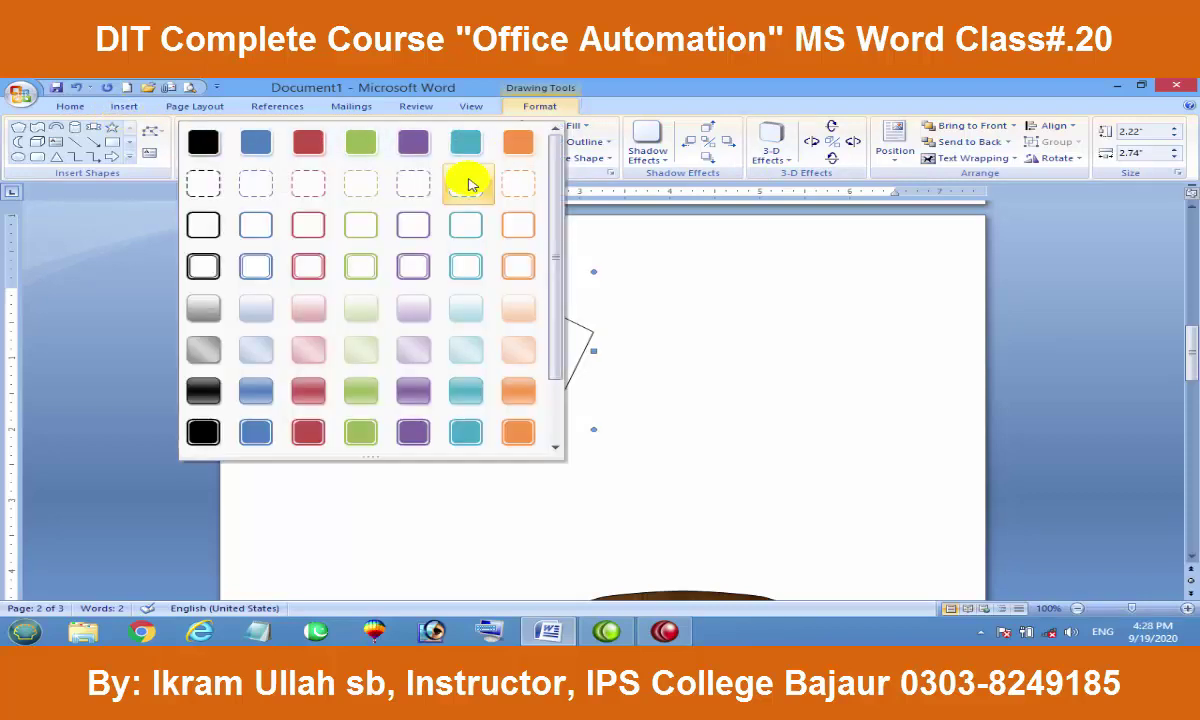
left_click(361, 308)
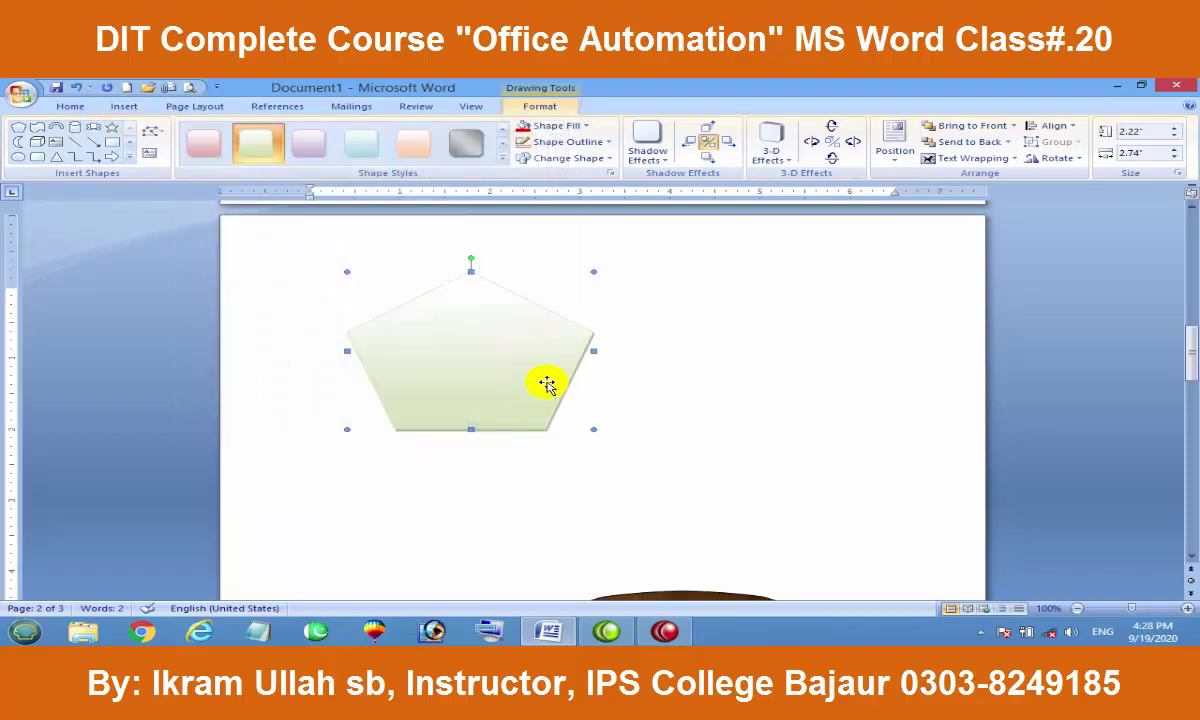